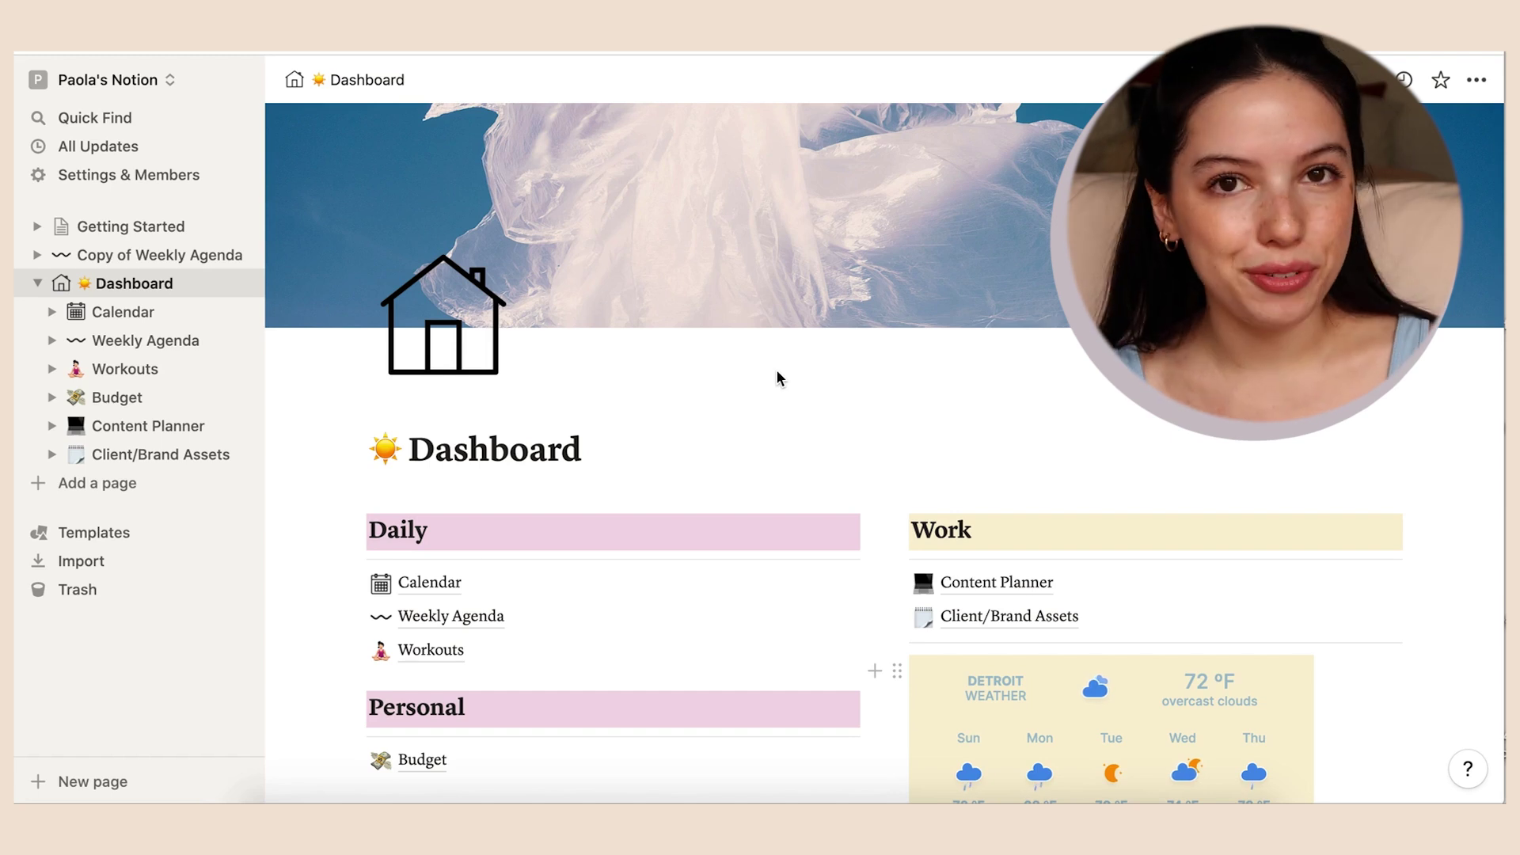
- Look over the Dashboard's Daily, Personal and Work sections and its weather widget, and the saved widgets on the Indify site
scroll(536, 311, down, 1)
scroll(535, 316, up, 1)
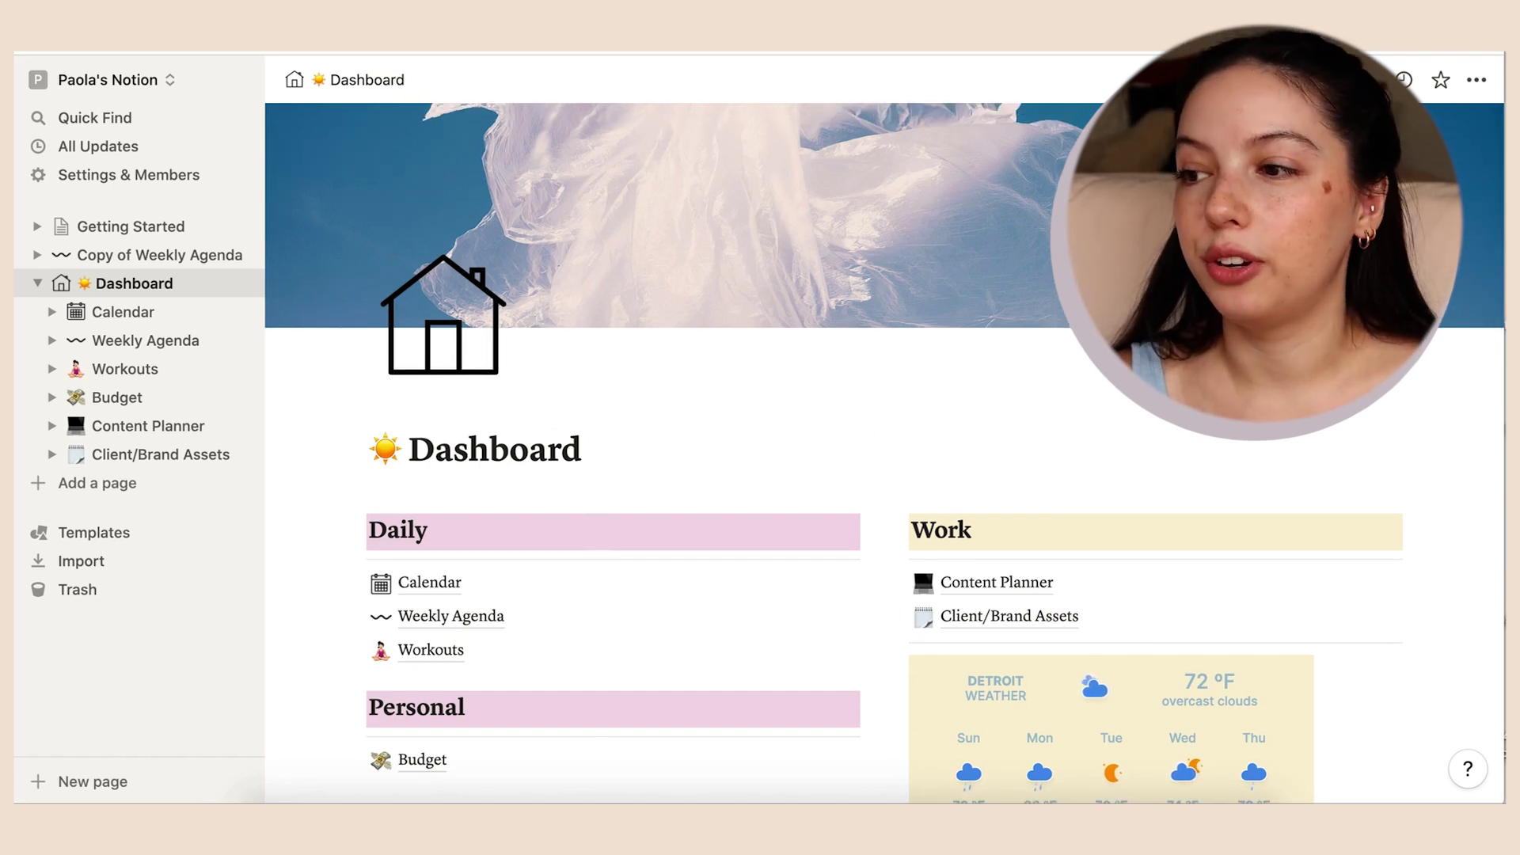
scroll(824, 281, down, 1)
scroll(871, 265, up, 1)
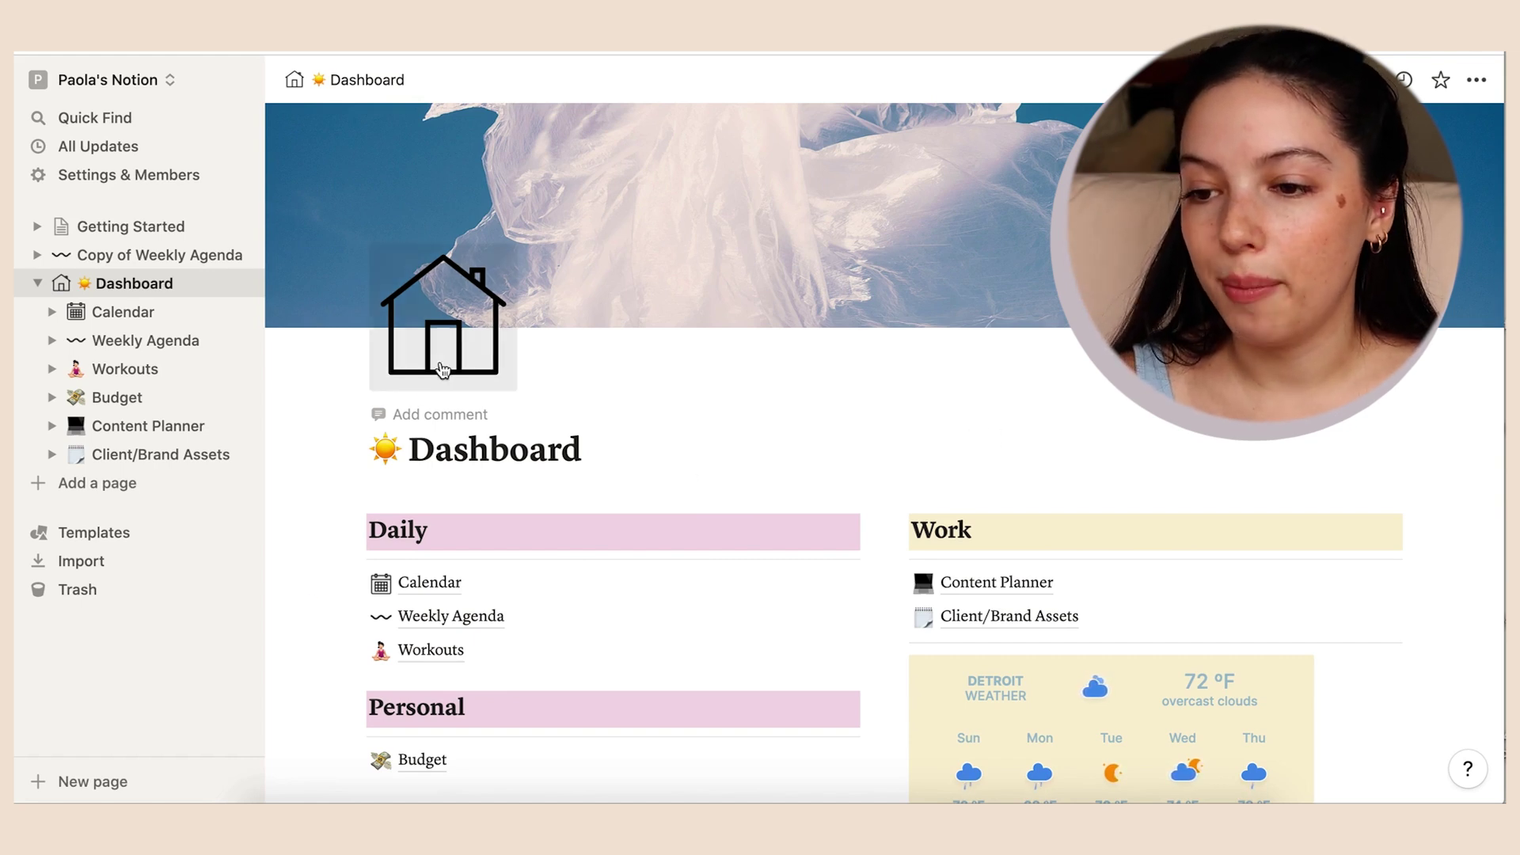
scroll(658, 349, down, 2)
scroll(658, 349, down, 3)
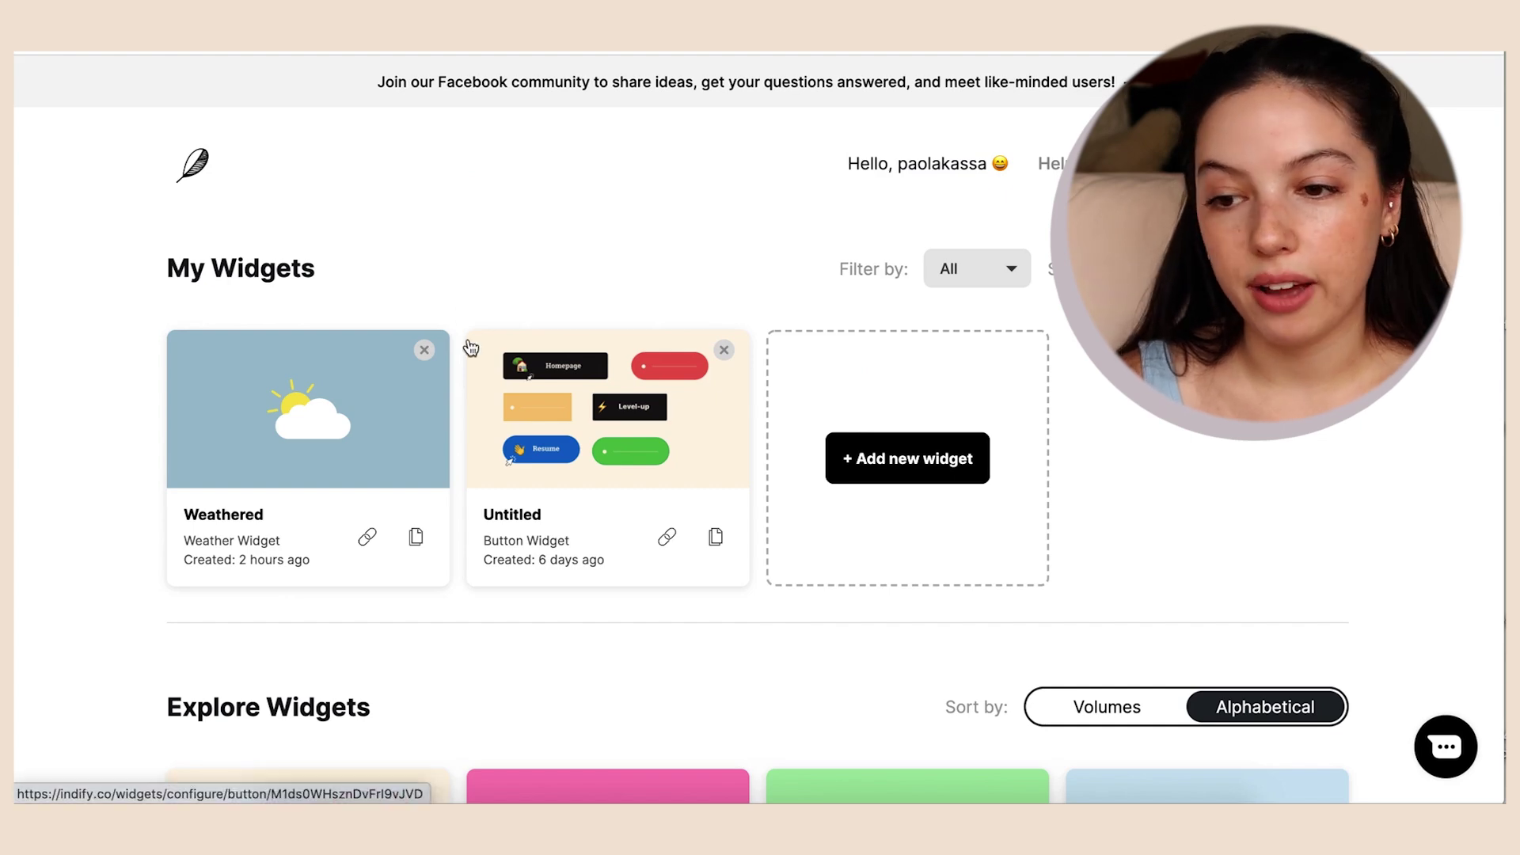
scroll(470, 346, down, 3)
scroll(471, 346, up, 3)
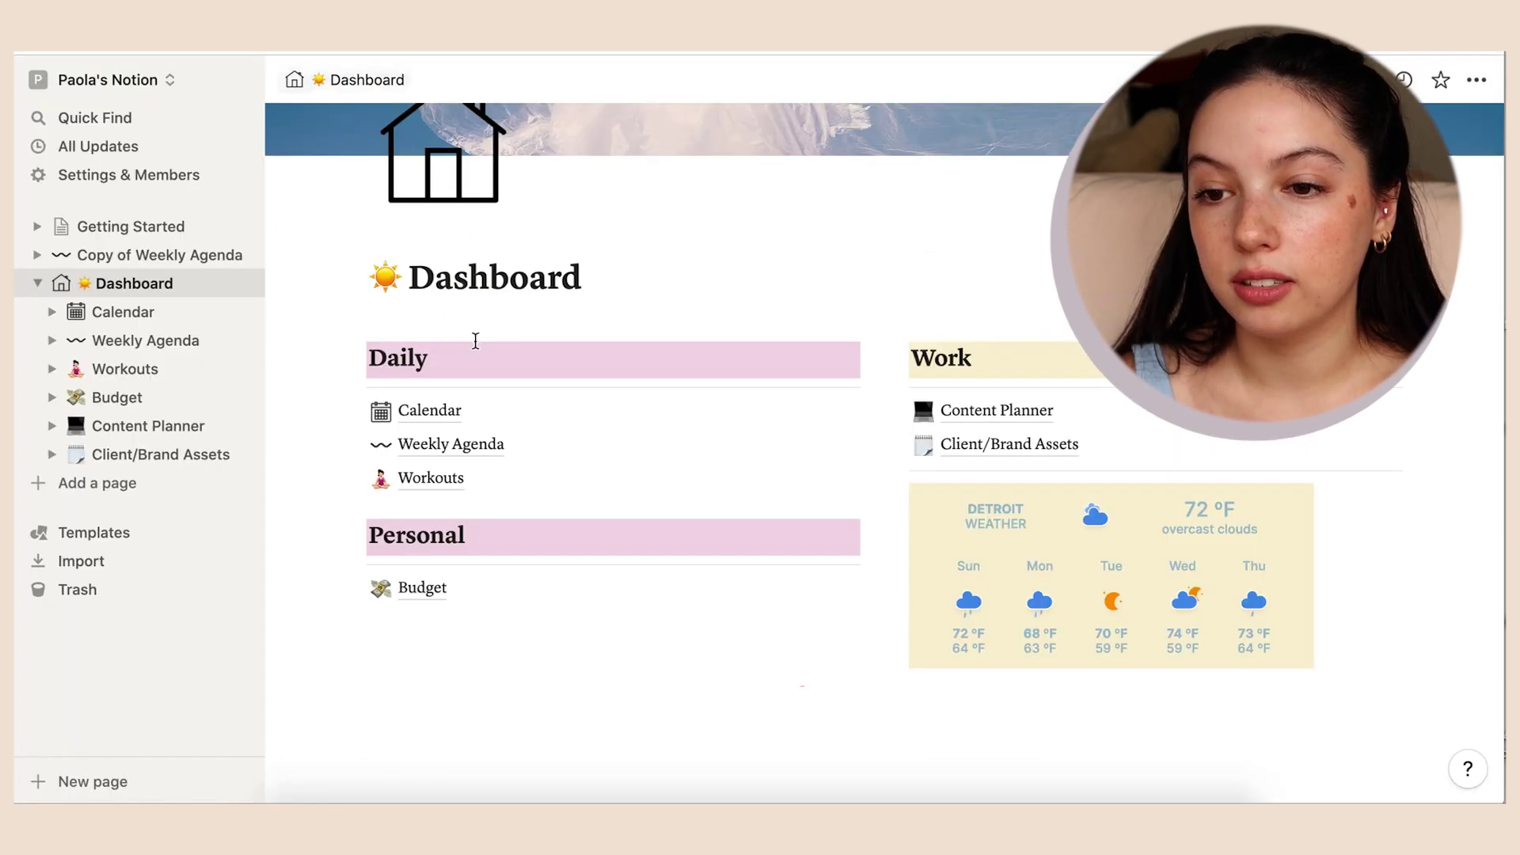
scroll(467, 332, up, 2)
scroll(447, 315, up, 1)
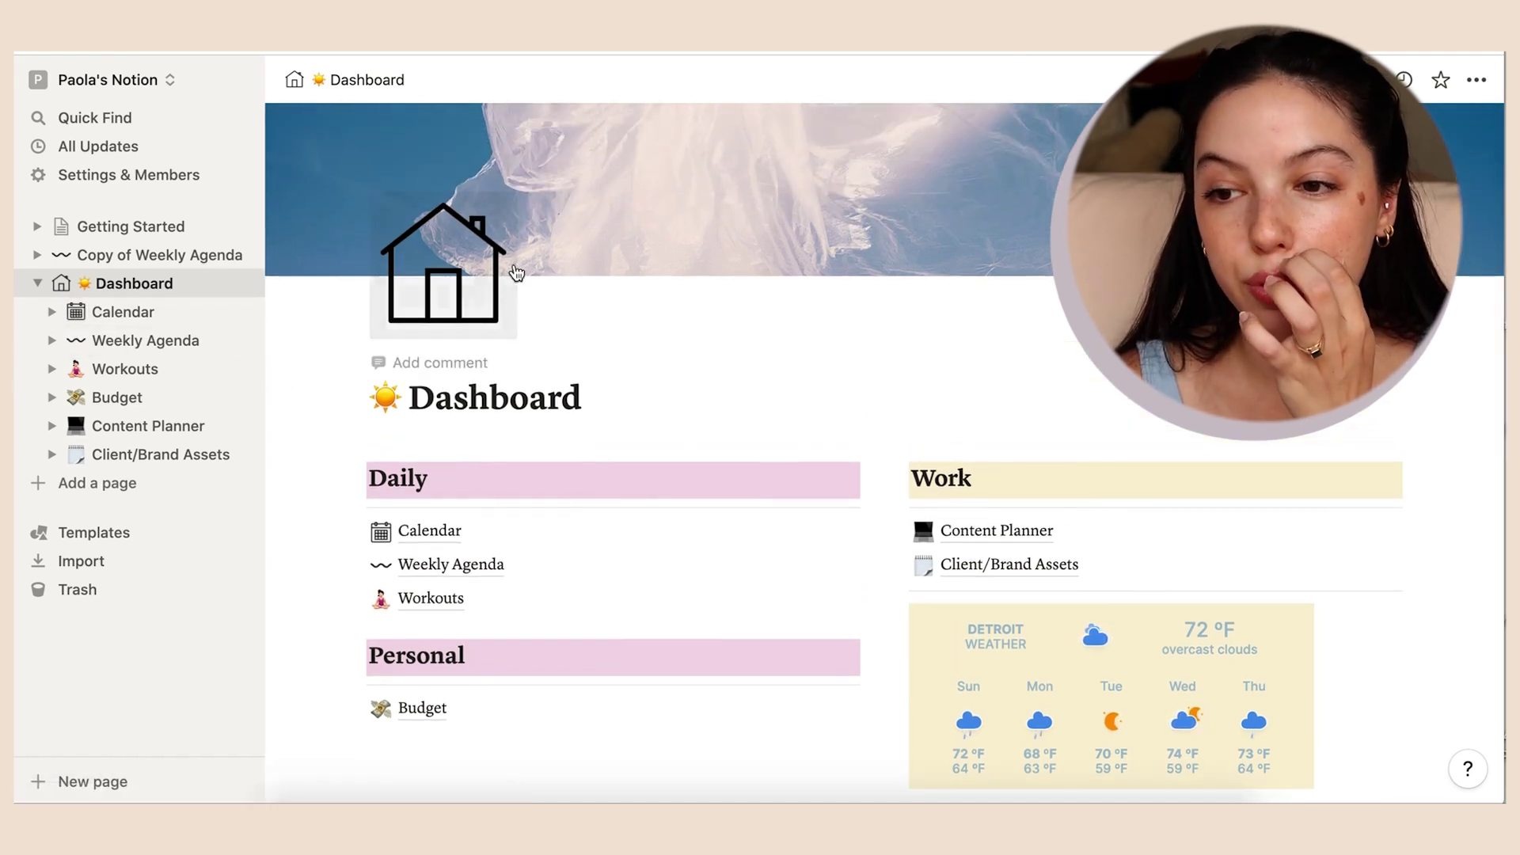
- Check the Dashboard's page icon options and browse the Notion Icons gallery on the Notion VIP site
click(440, 277)
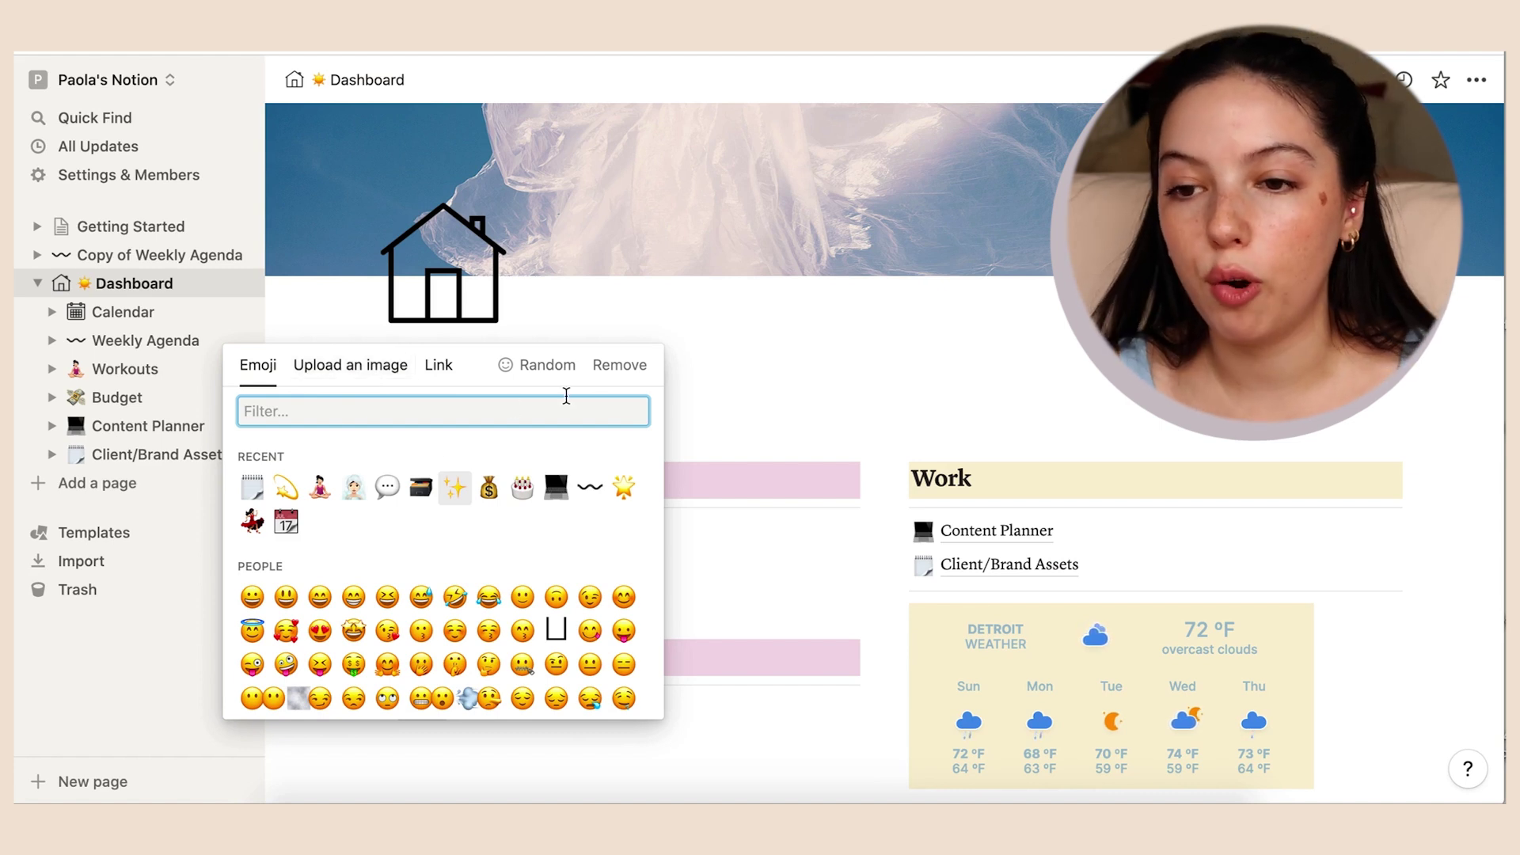
click(723, 364)
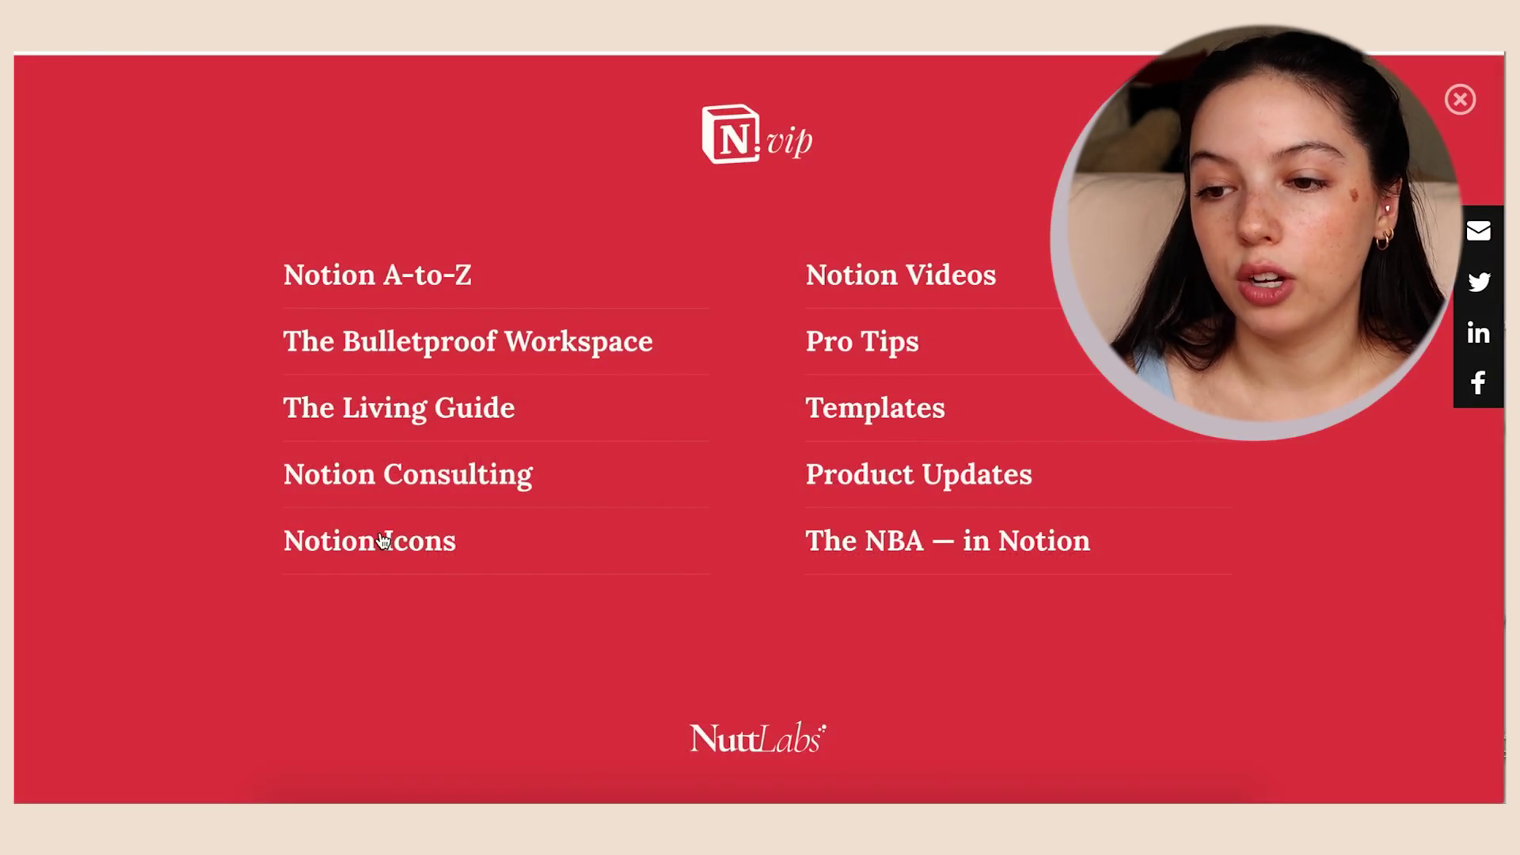
click(385, 541)
scroll(633, 485, down, 8)
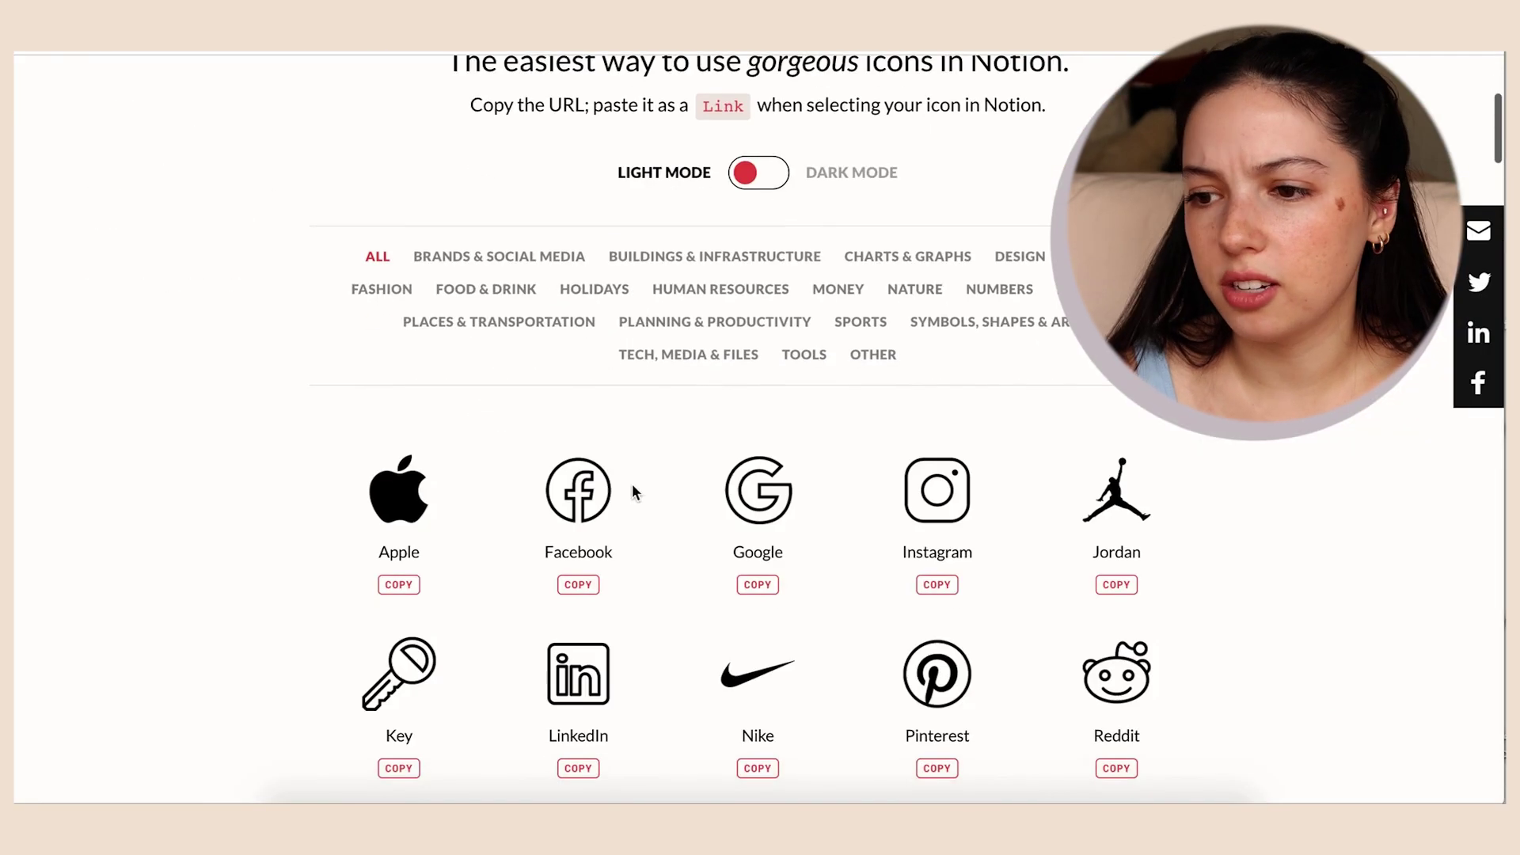
scroll(633, 485, down, 4)
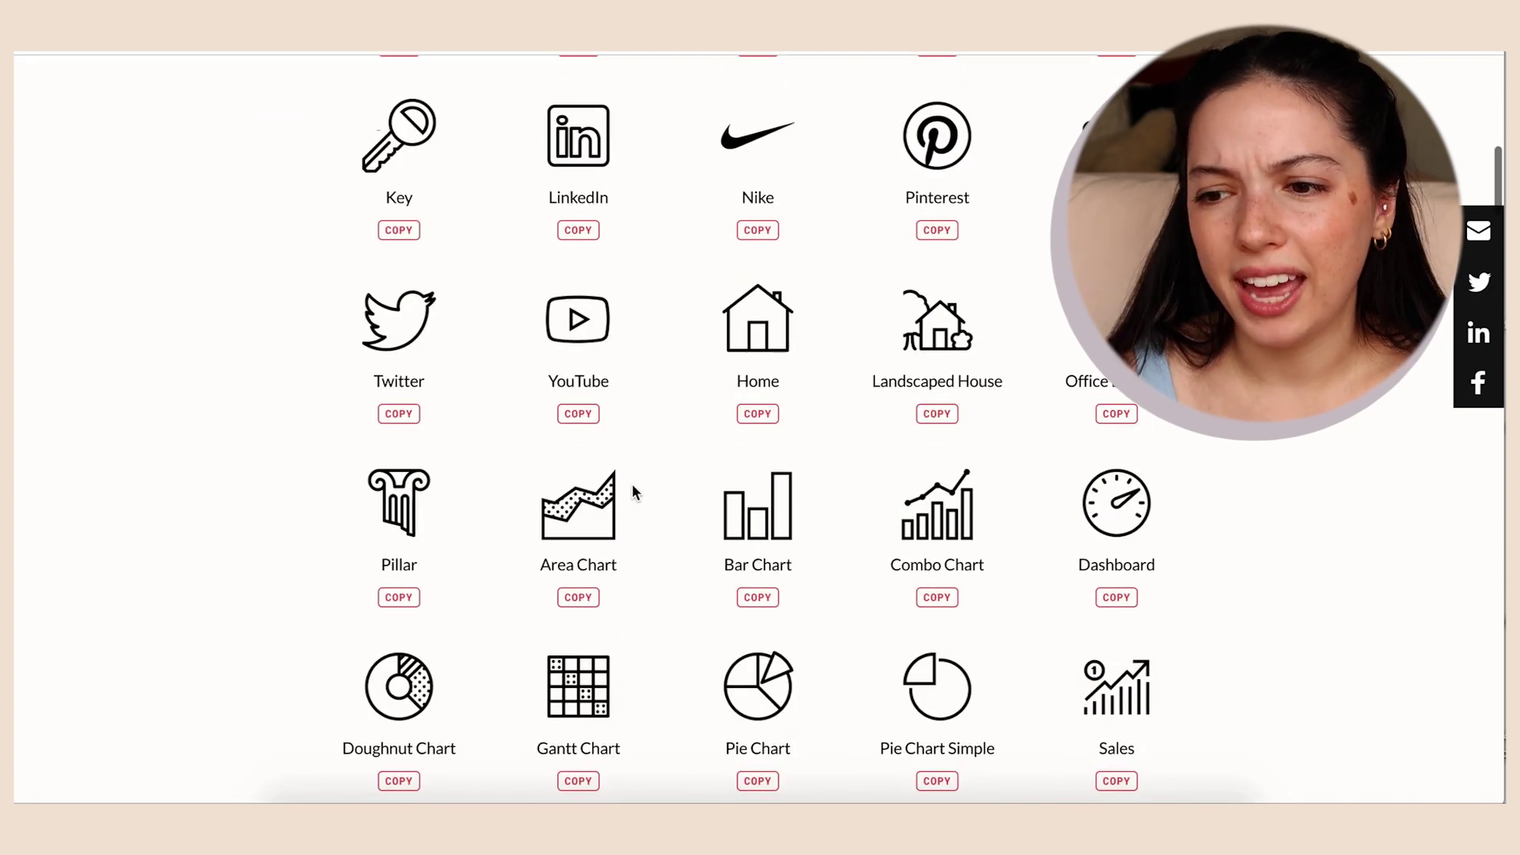
scroll(633, 483, down, 3)
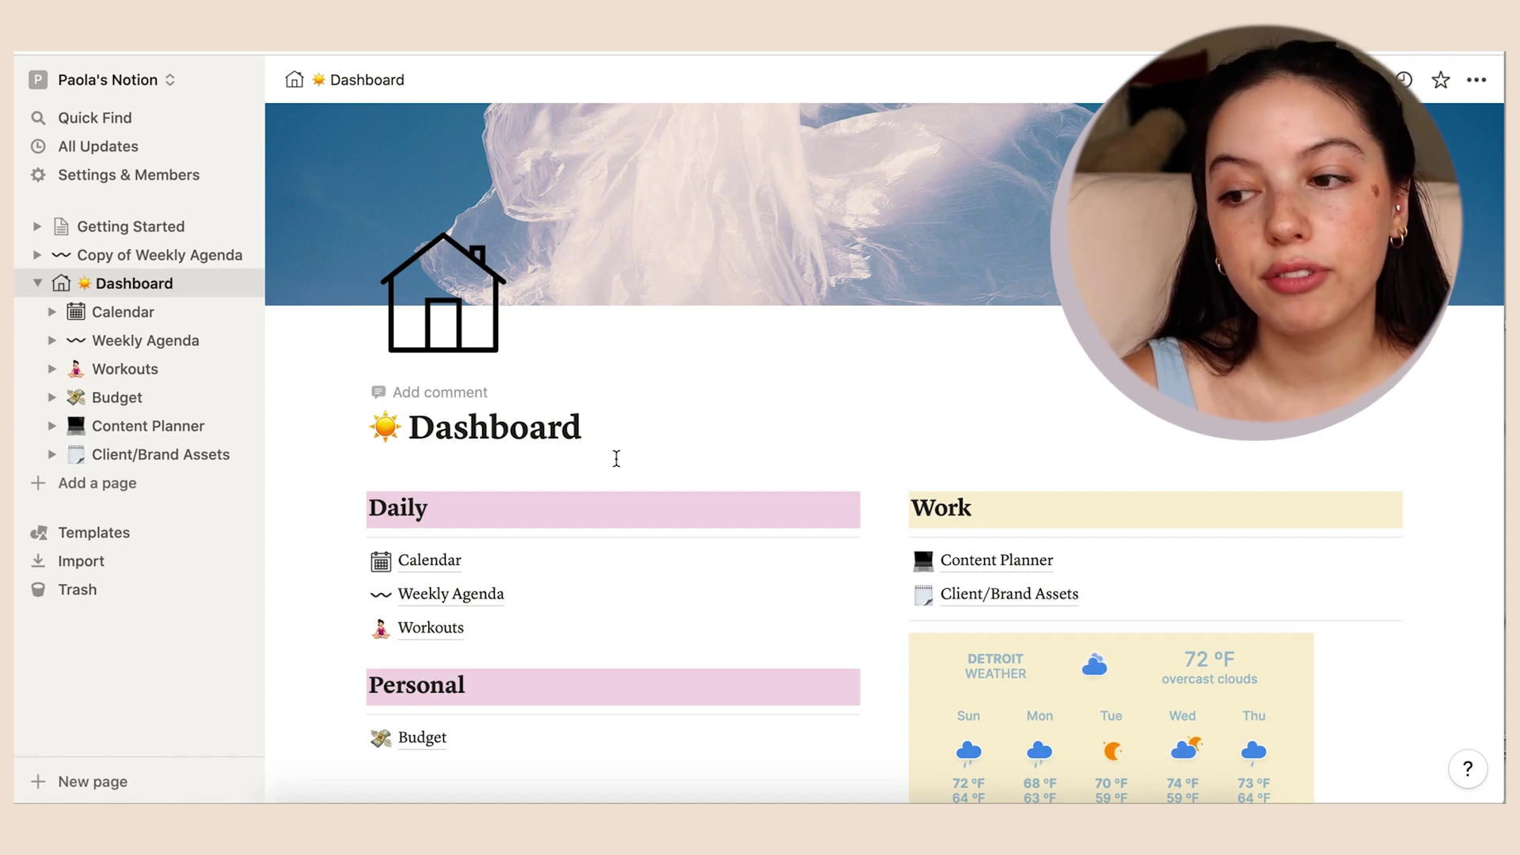
- Open the Calendar page from the Dashboard and look through the October 2021 entries
scroll(616, 456, down, 2)
scroll(618, 457, up, 2)
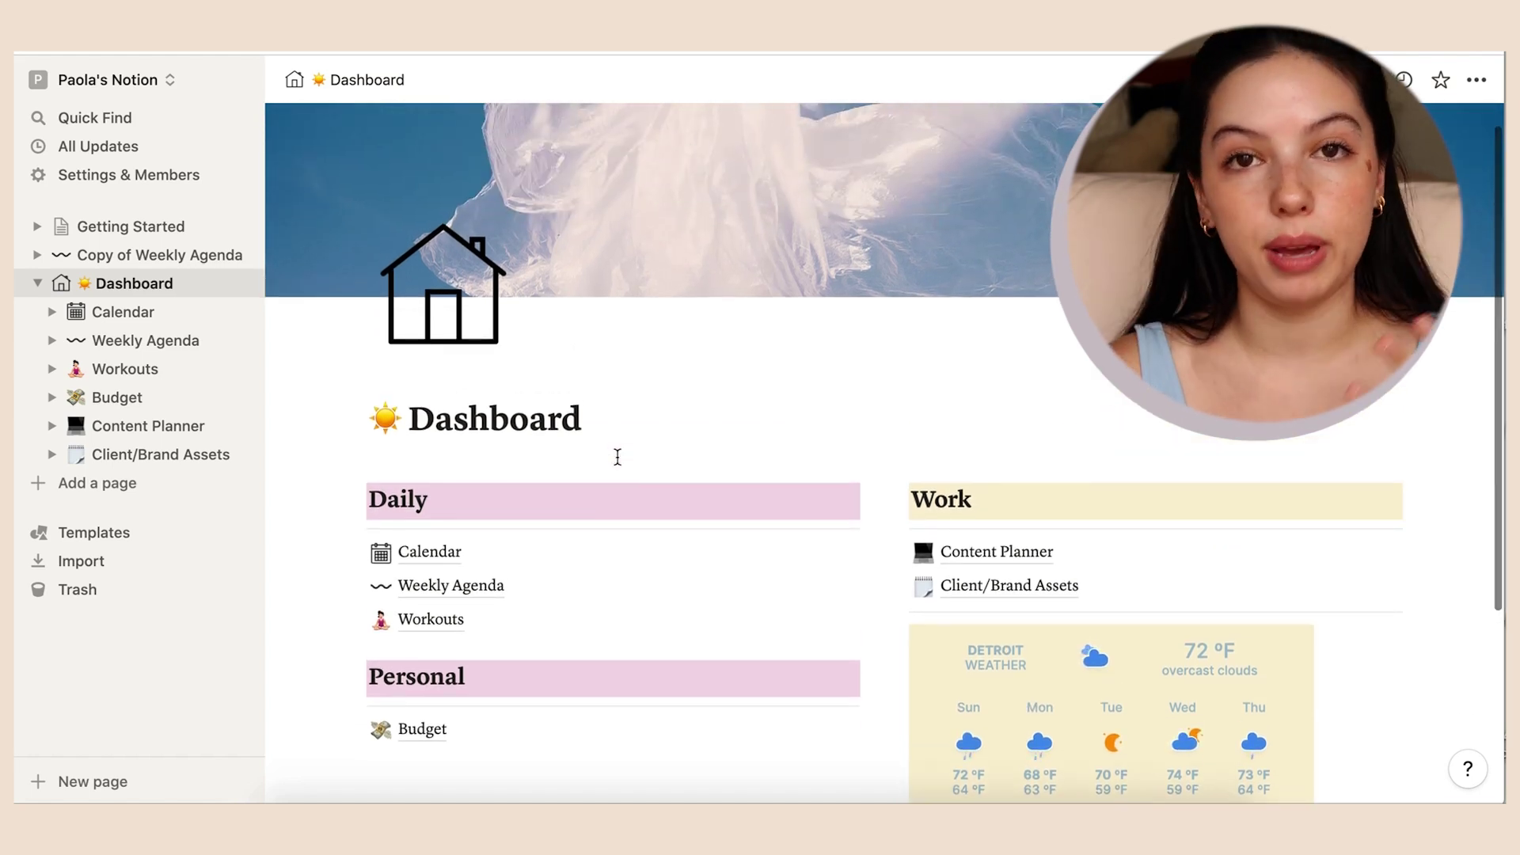
click(428, 559)
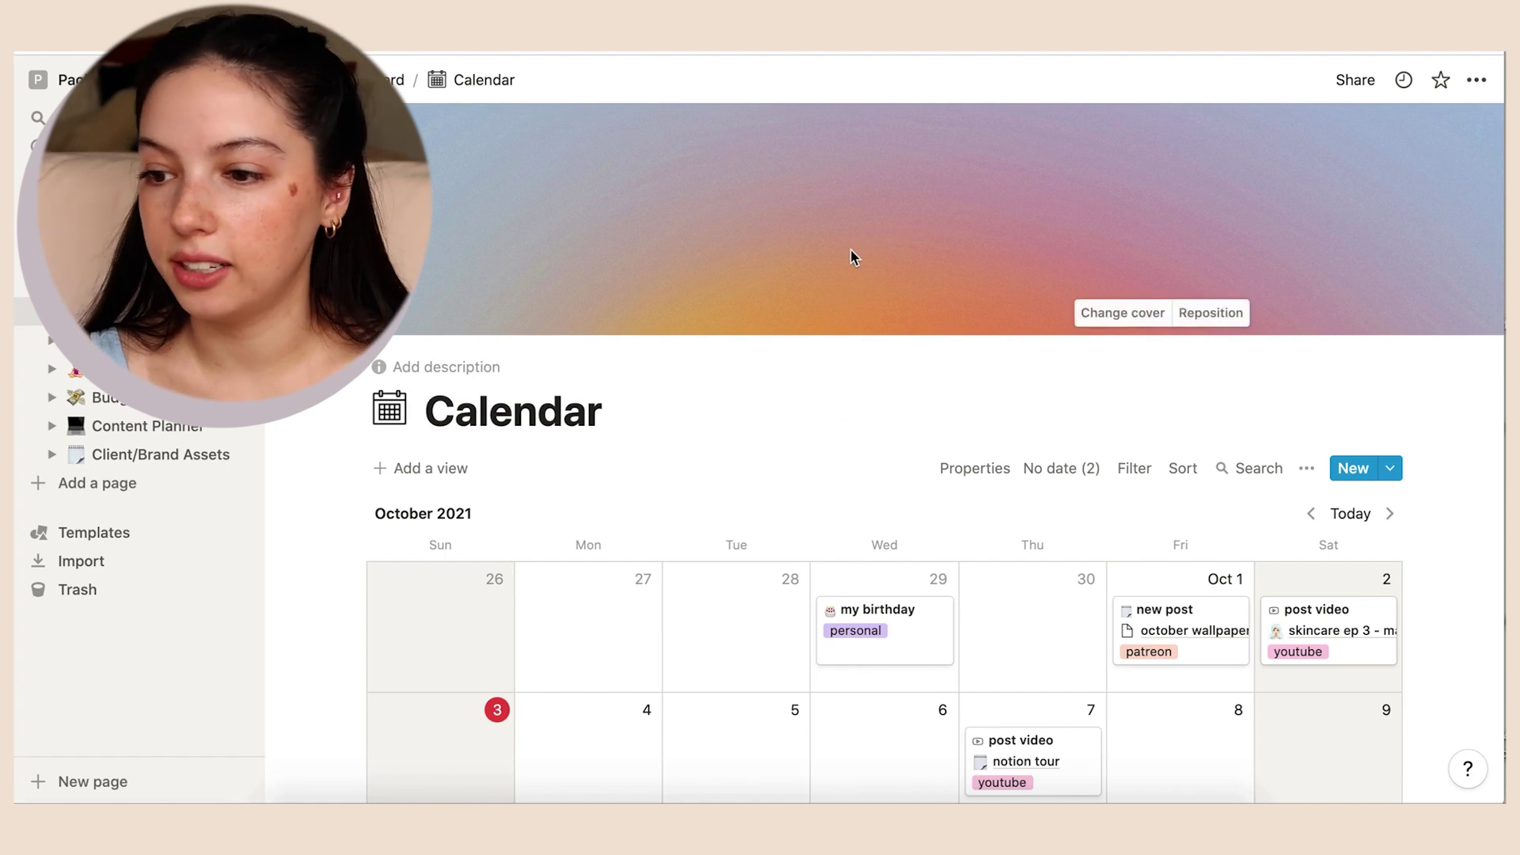
scroll(818, 404, down, 3)
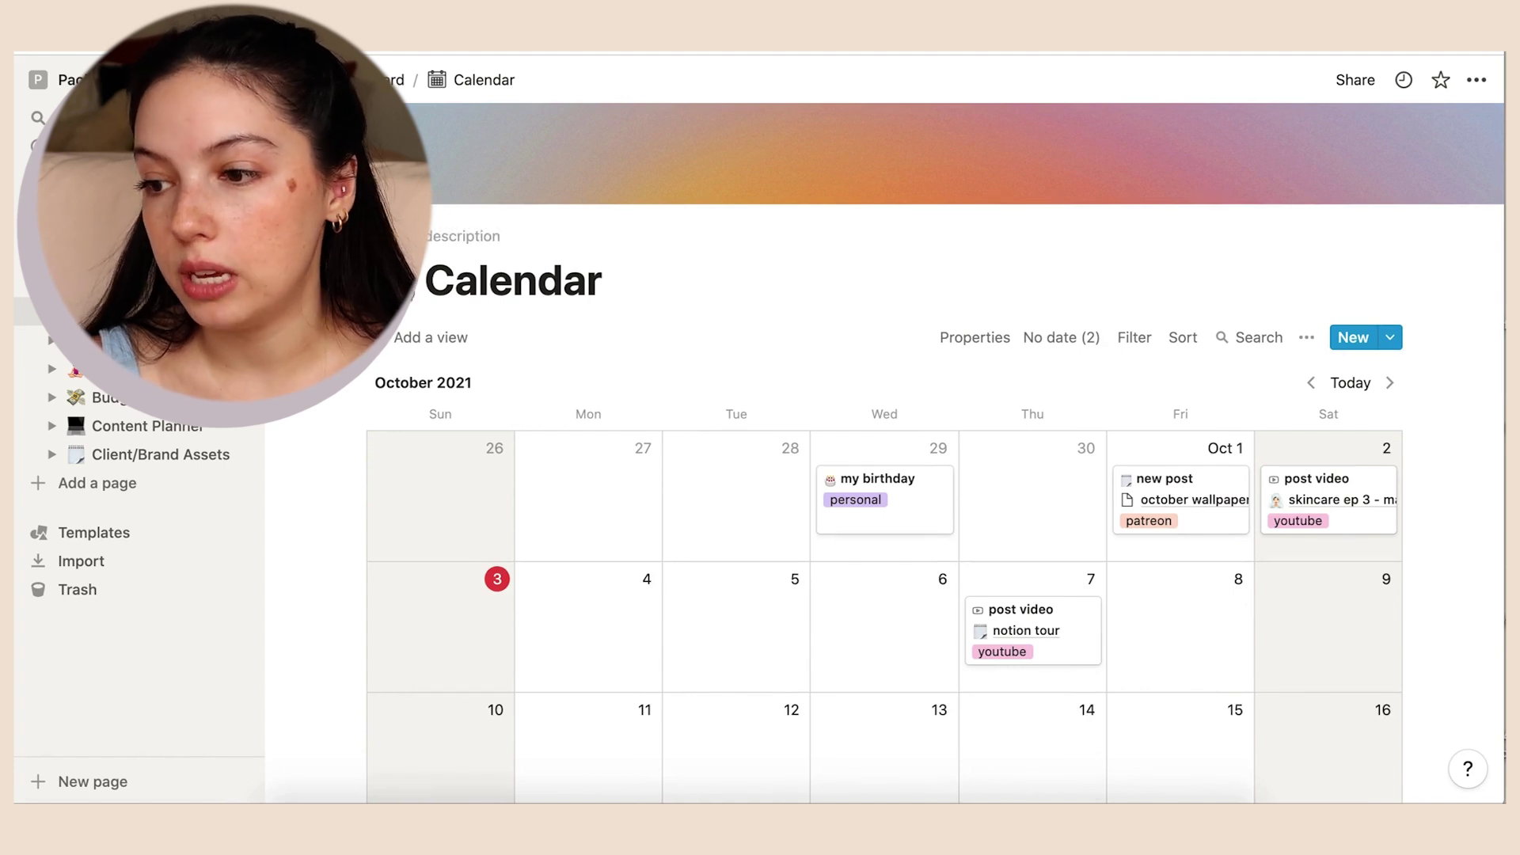
scroll(842, 336, down, 4)
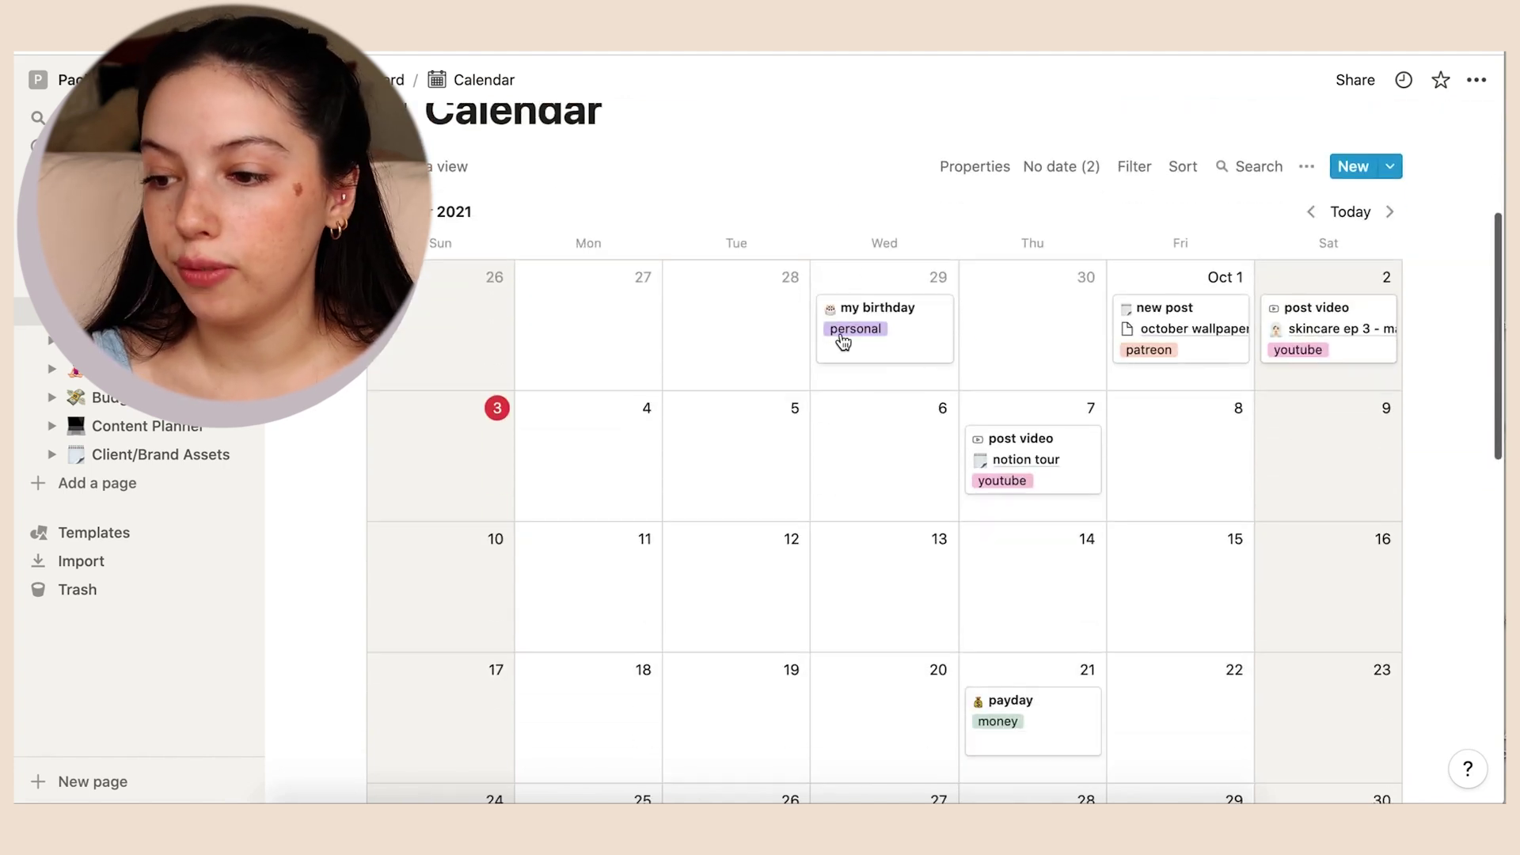
scroll(859, 379, down, 3)
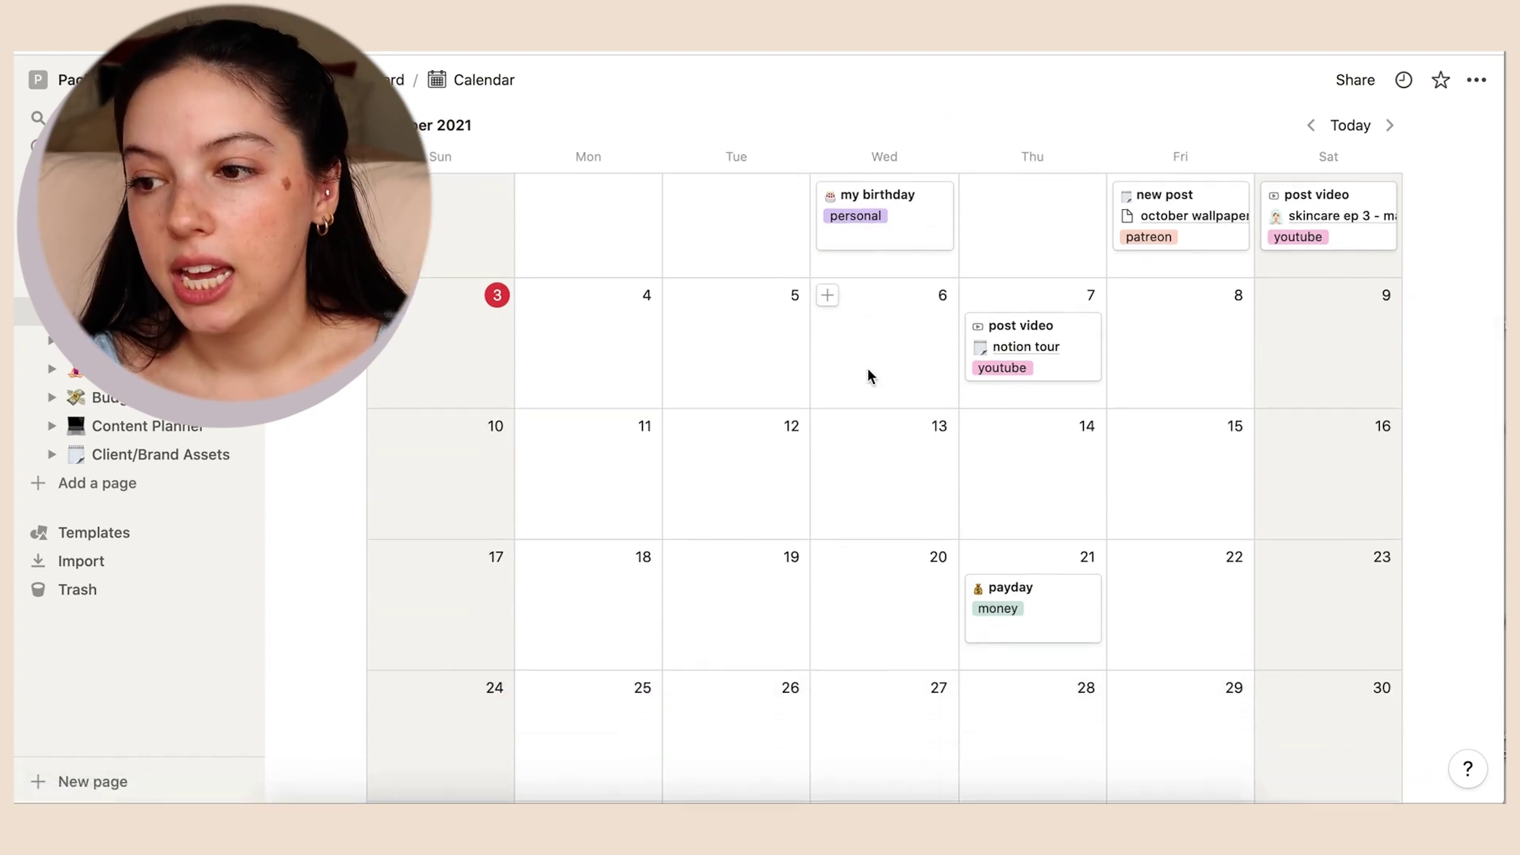
scroll(868, 371, up, 2)
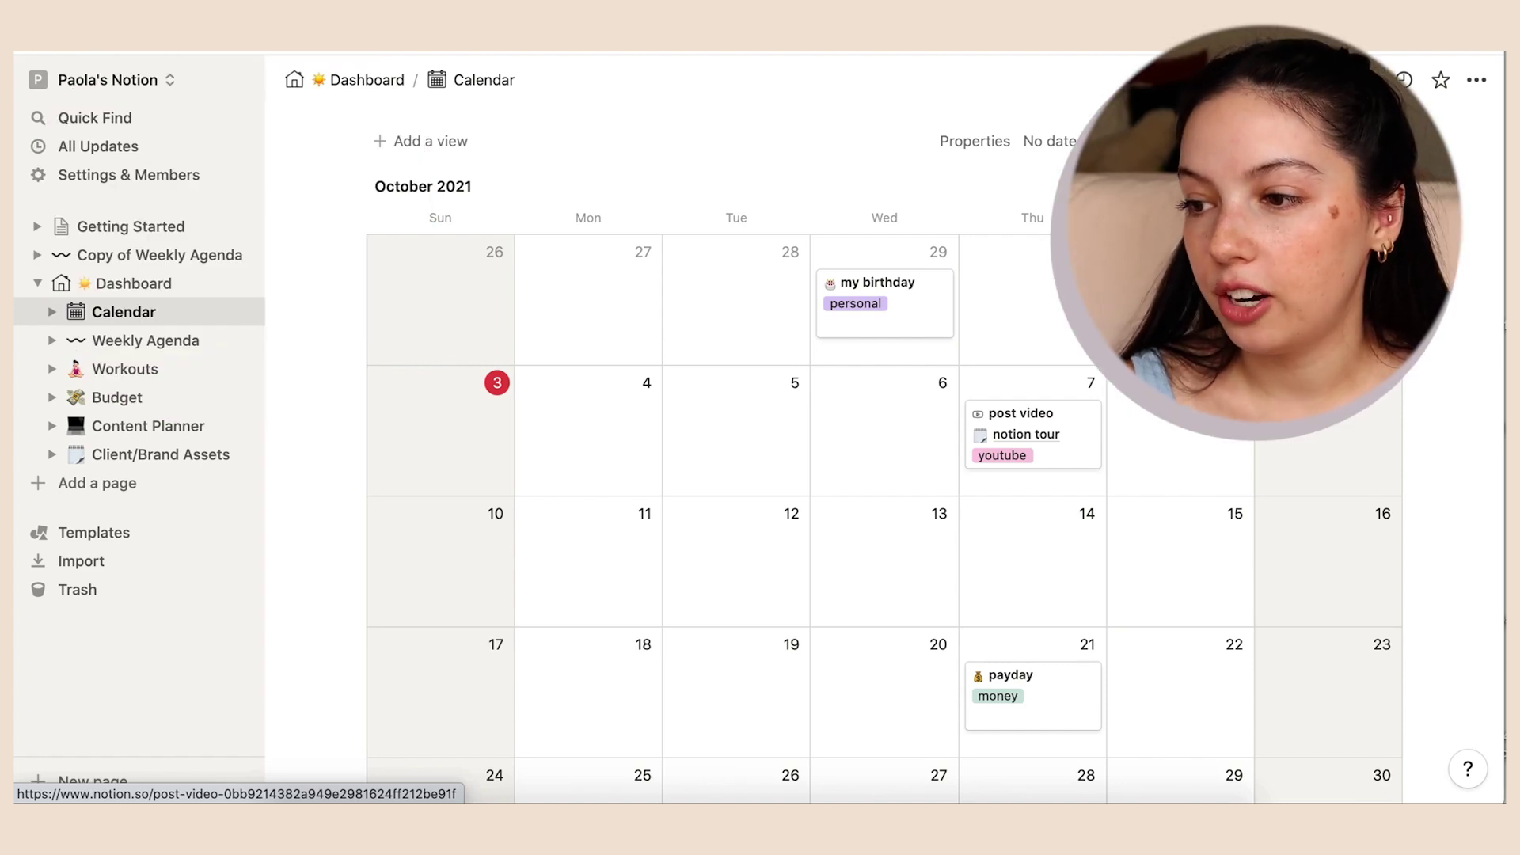
- Open the October 2 "post video" calendar entry and inspect its Tags property, the available tag options and the linked page
click(1029, 434)
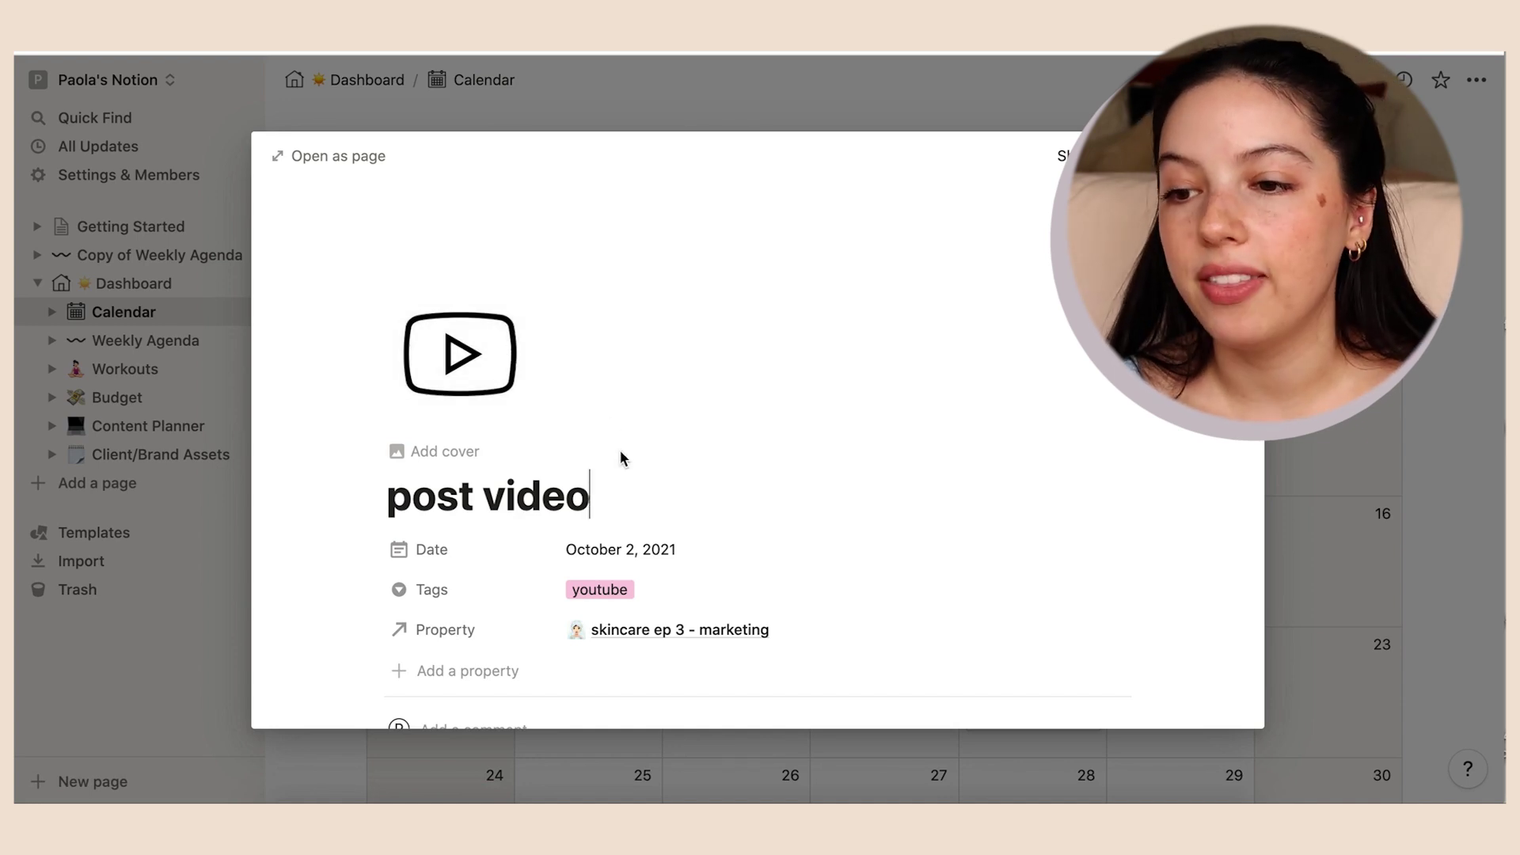
scroll(619, 448, down, 3)
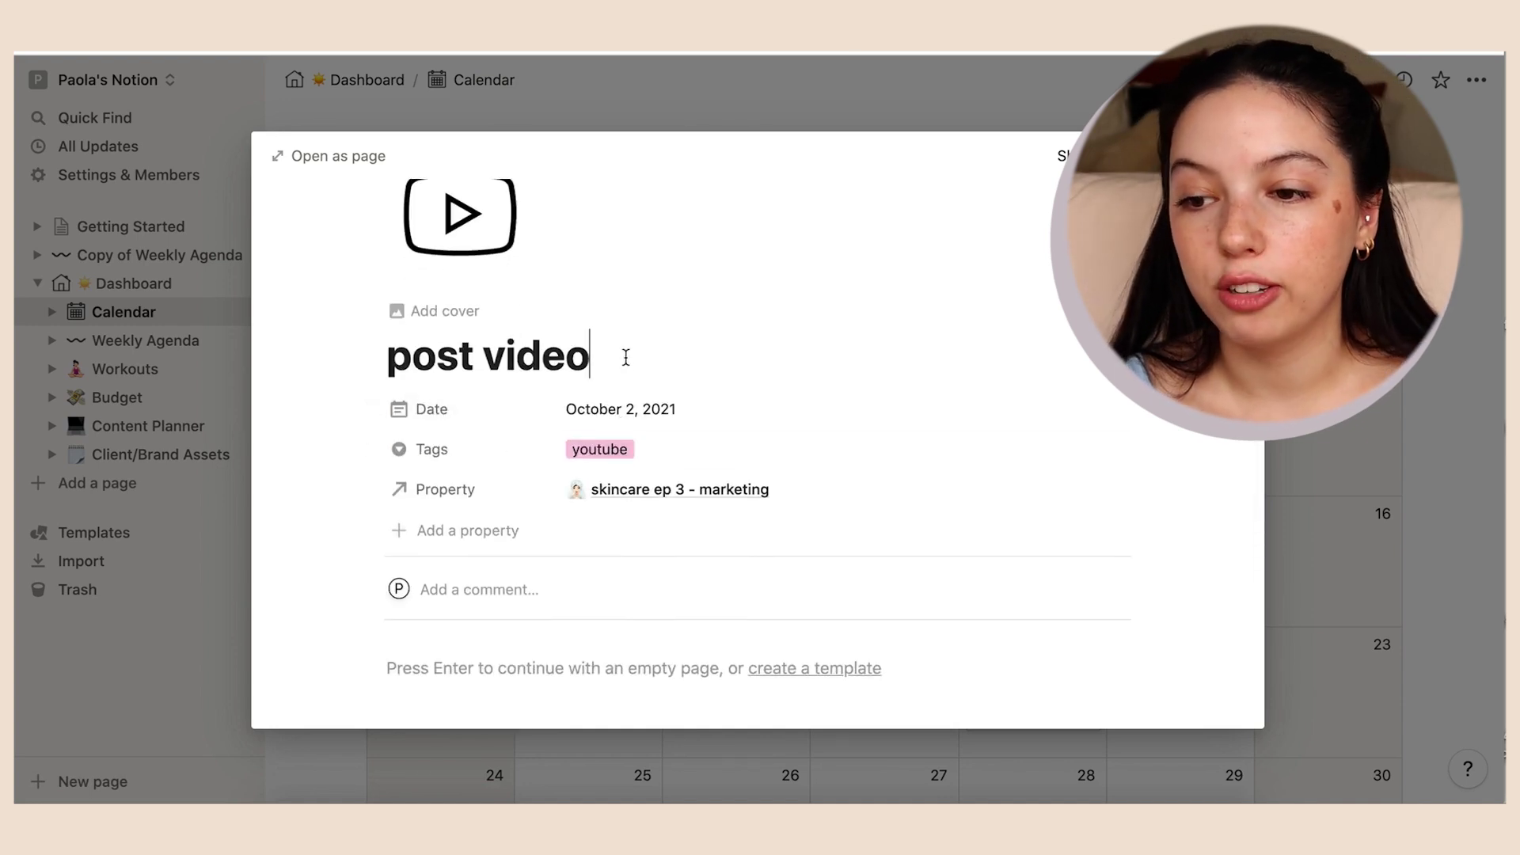
click(427, 450)
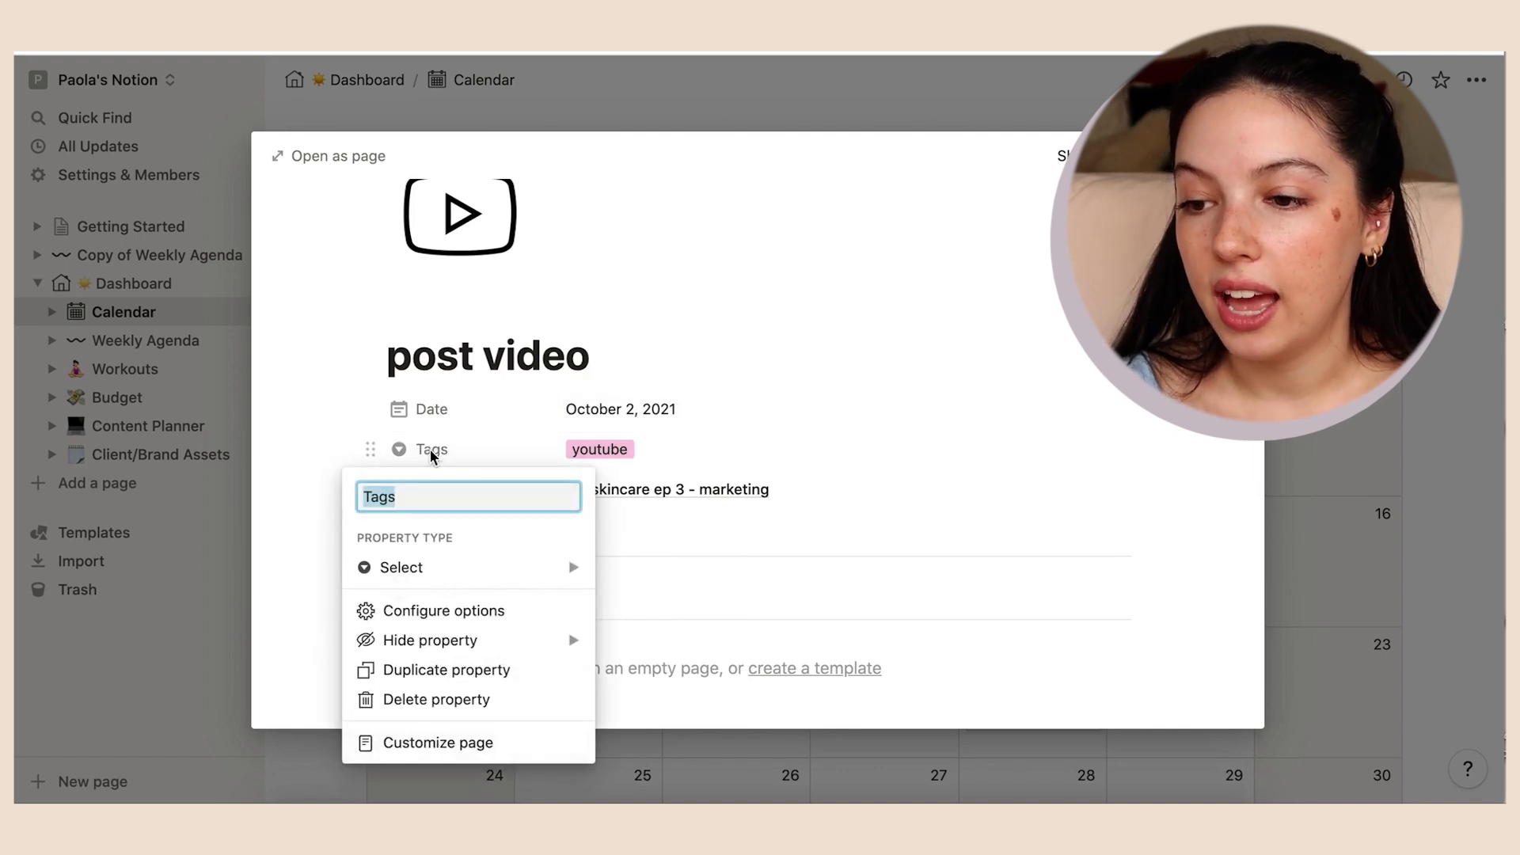
click(602, 449)
click(633, 452)
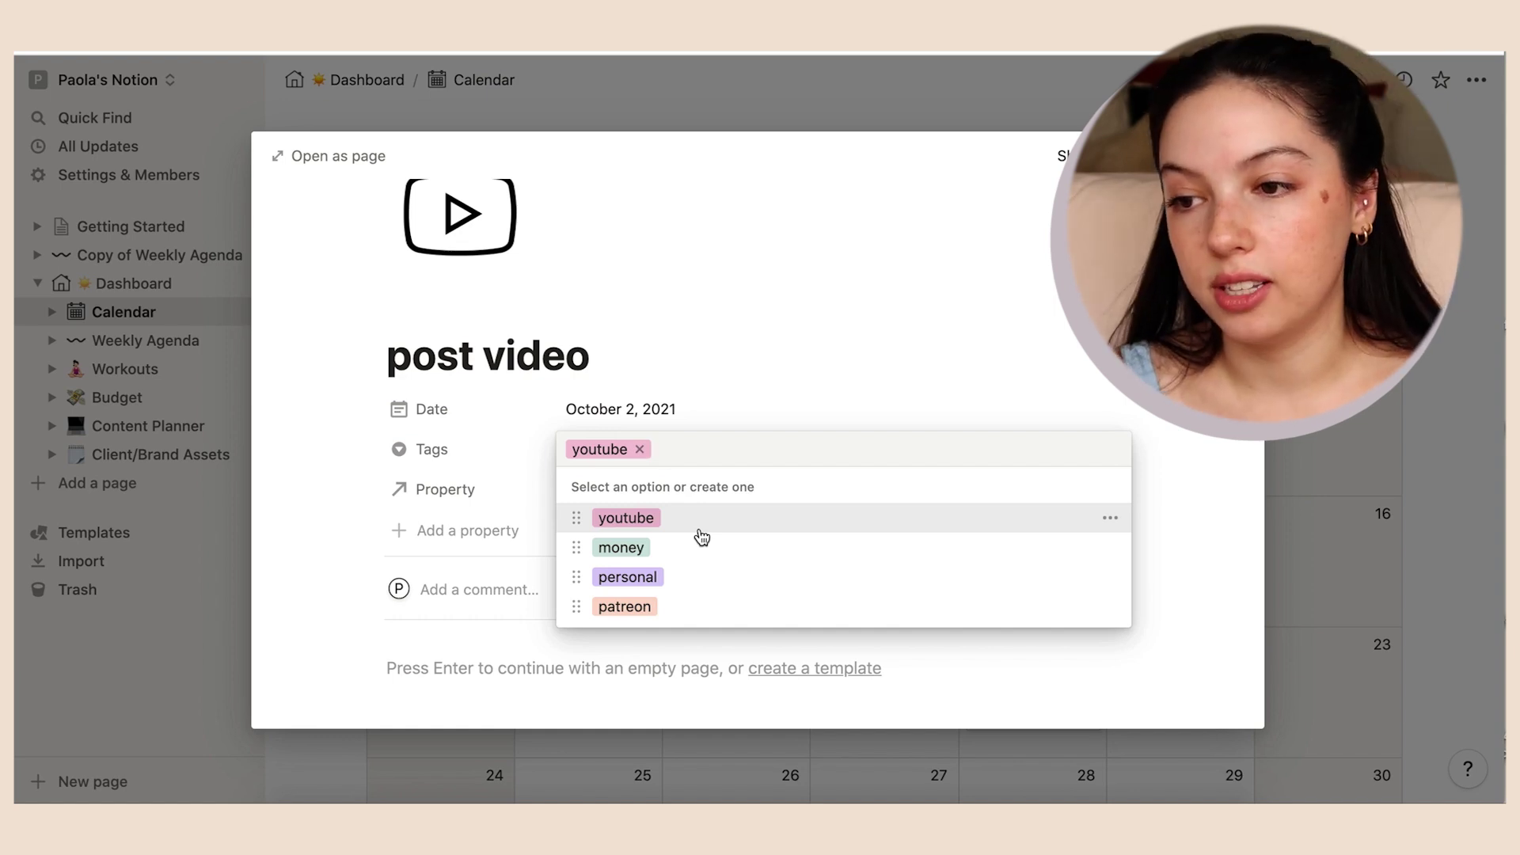
key(Escape)
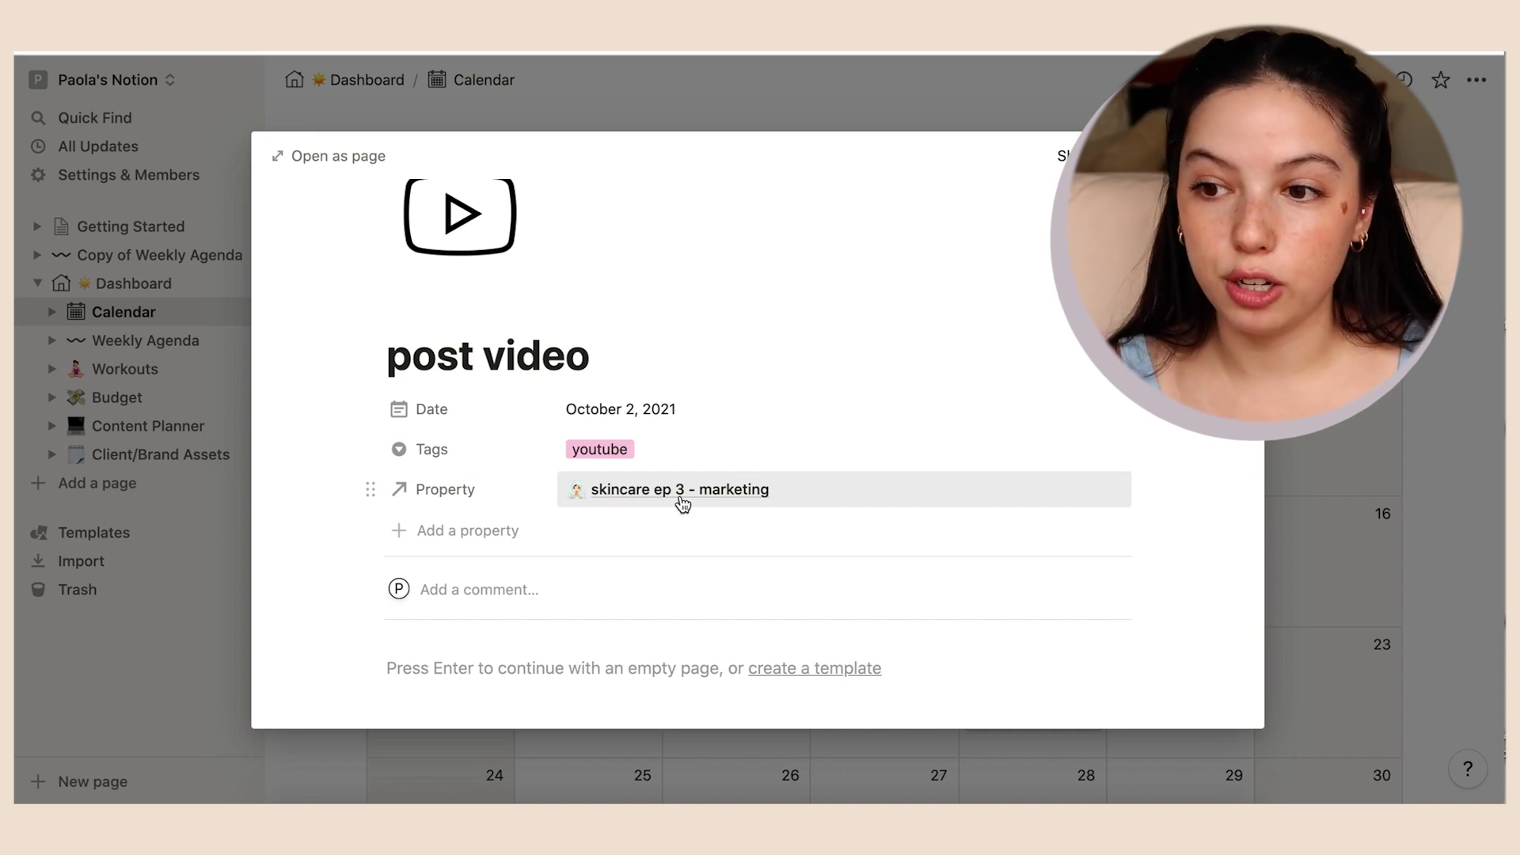
click(1439, 465)
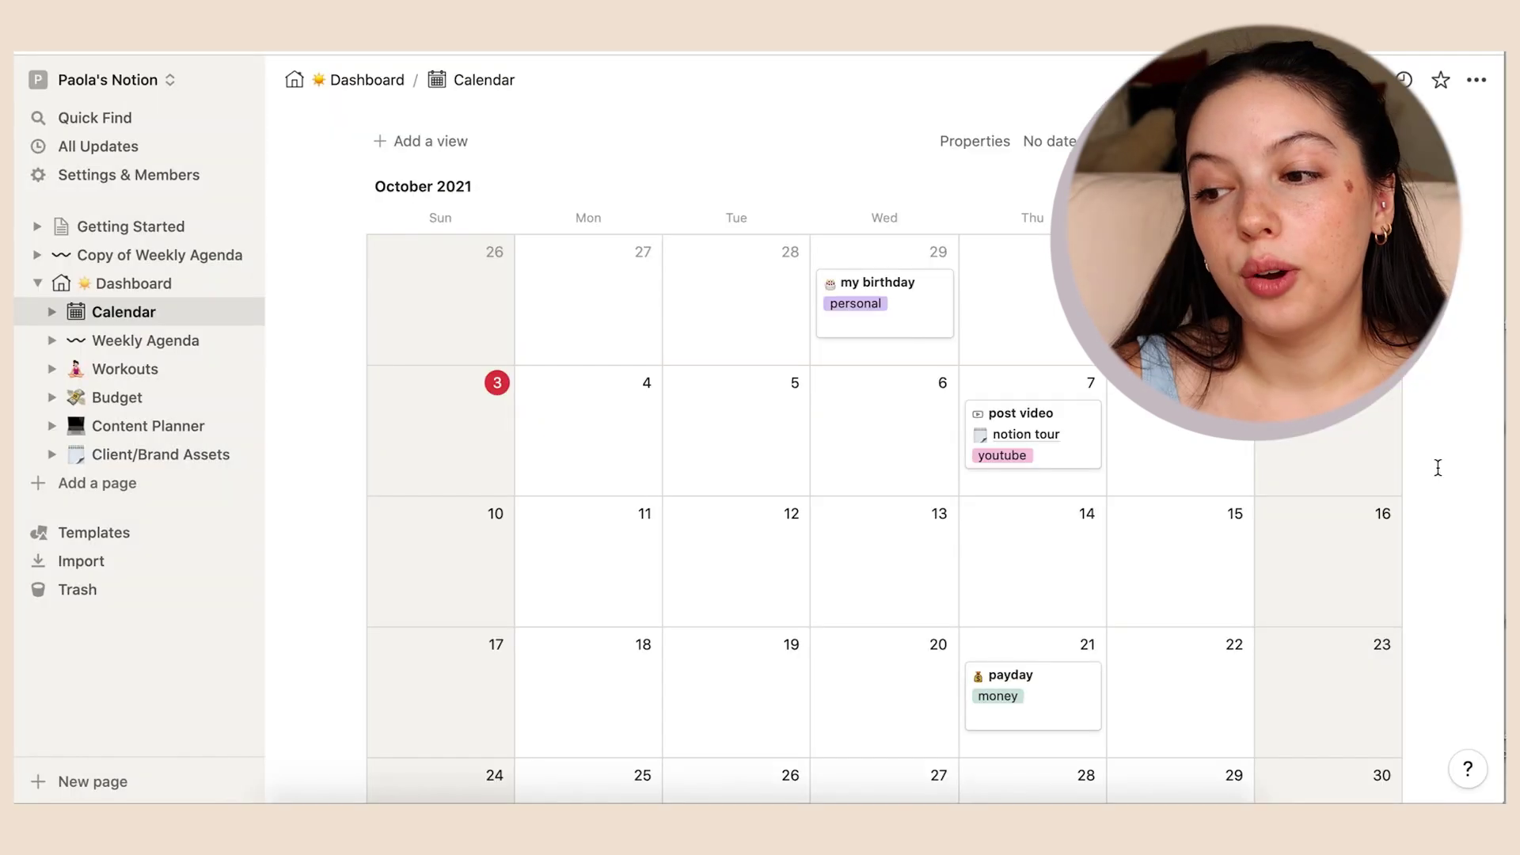
- Open the October 7 "post video" entry, review its date, tag and linked page, and close it
click(1067, 426)
scroll(632, 466, down, 2)
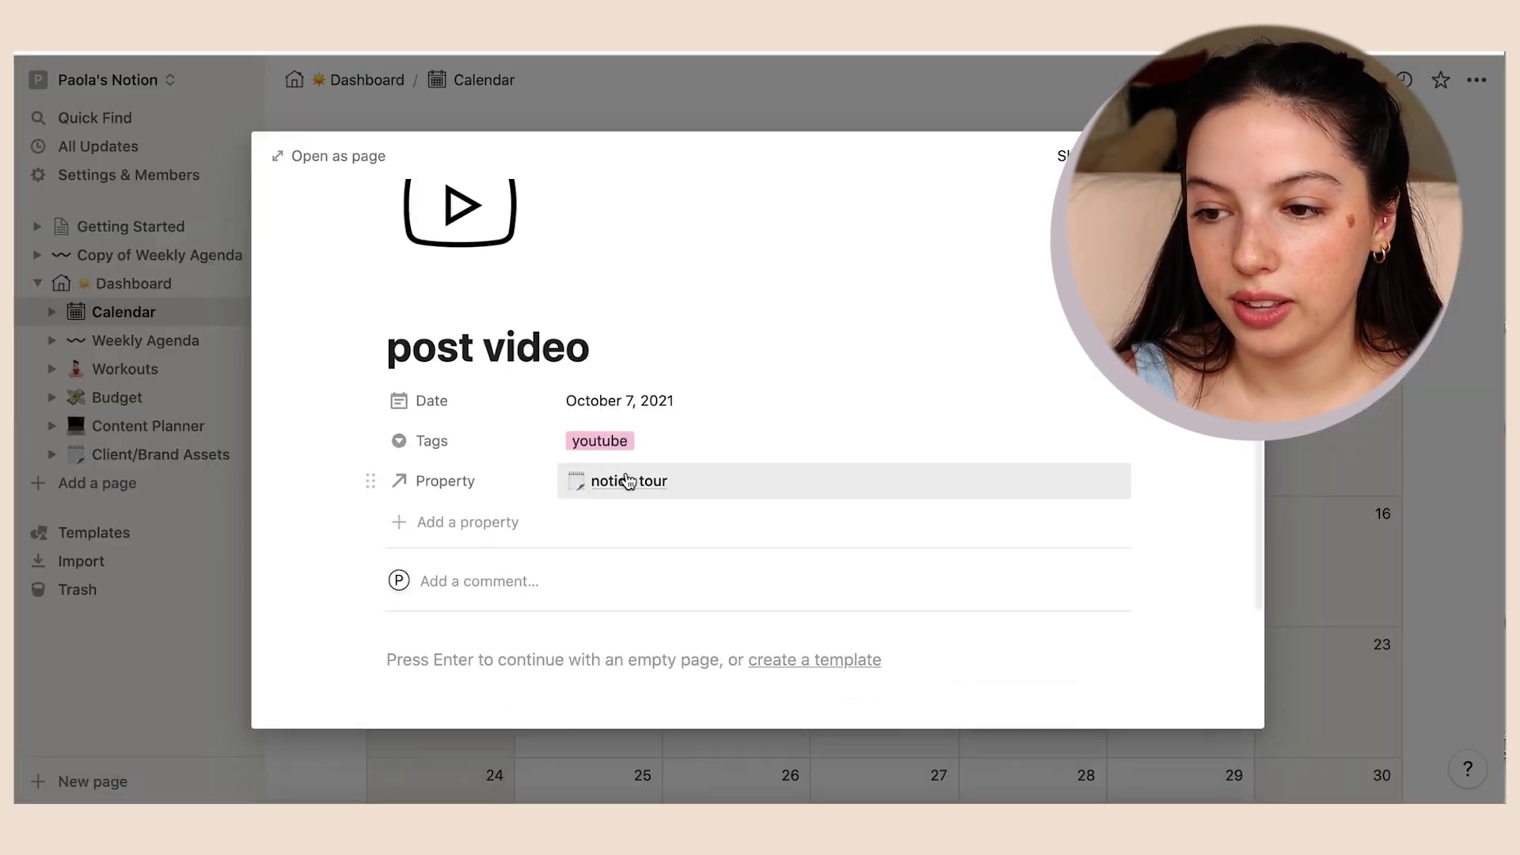
scroll(634, 483, down, 2)
scroll(1105, 391, up, 1)
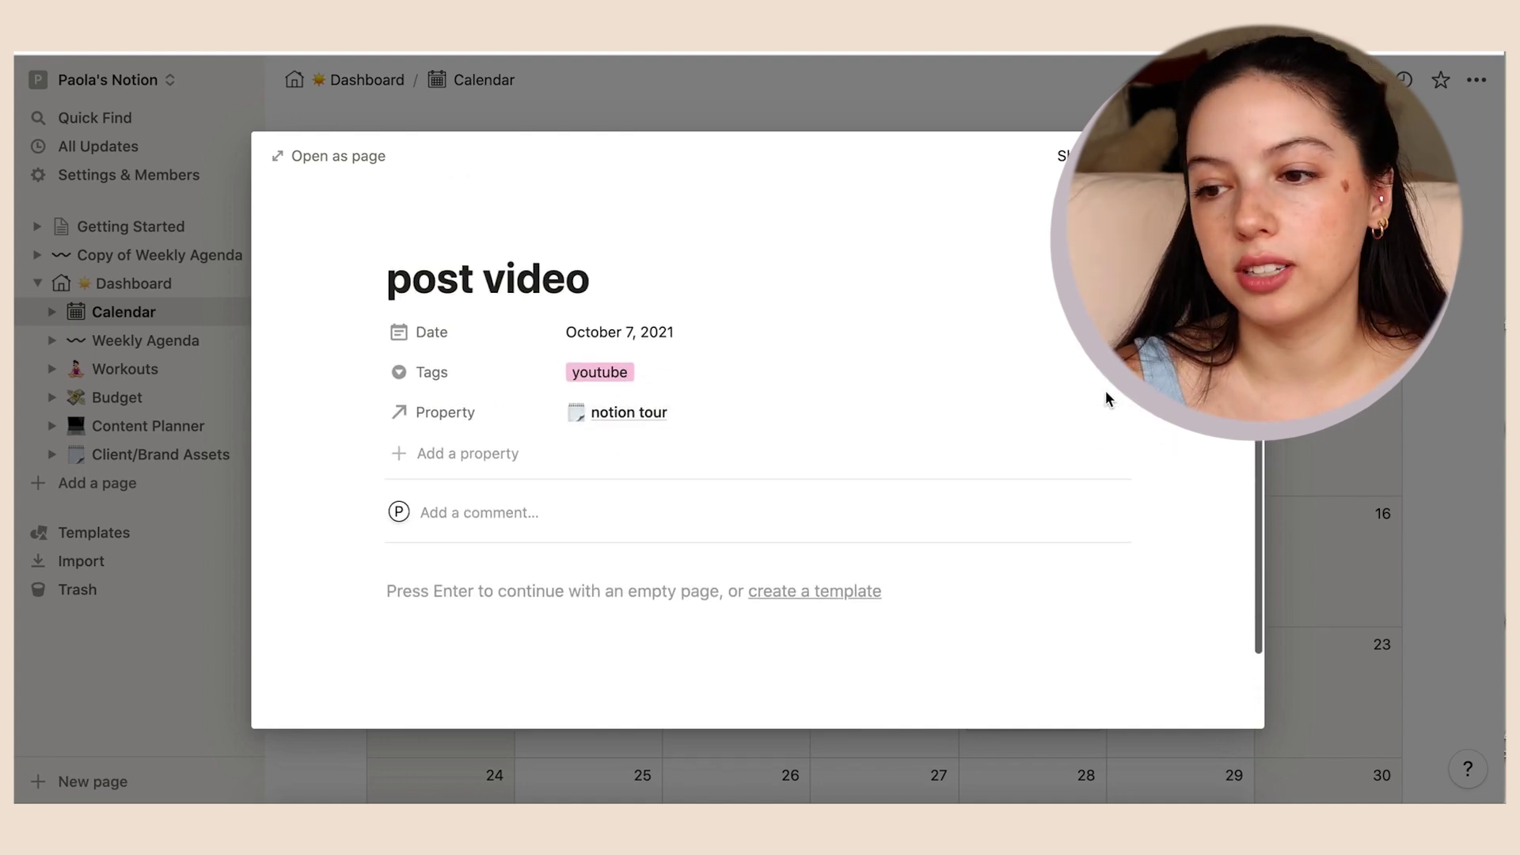
click(1419, 492)
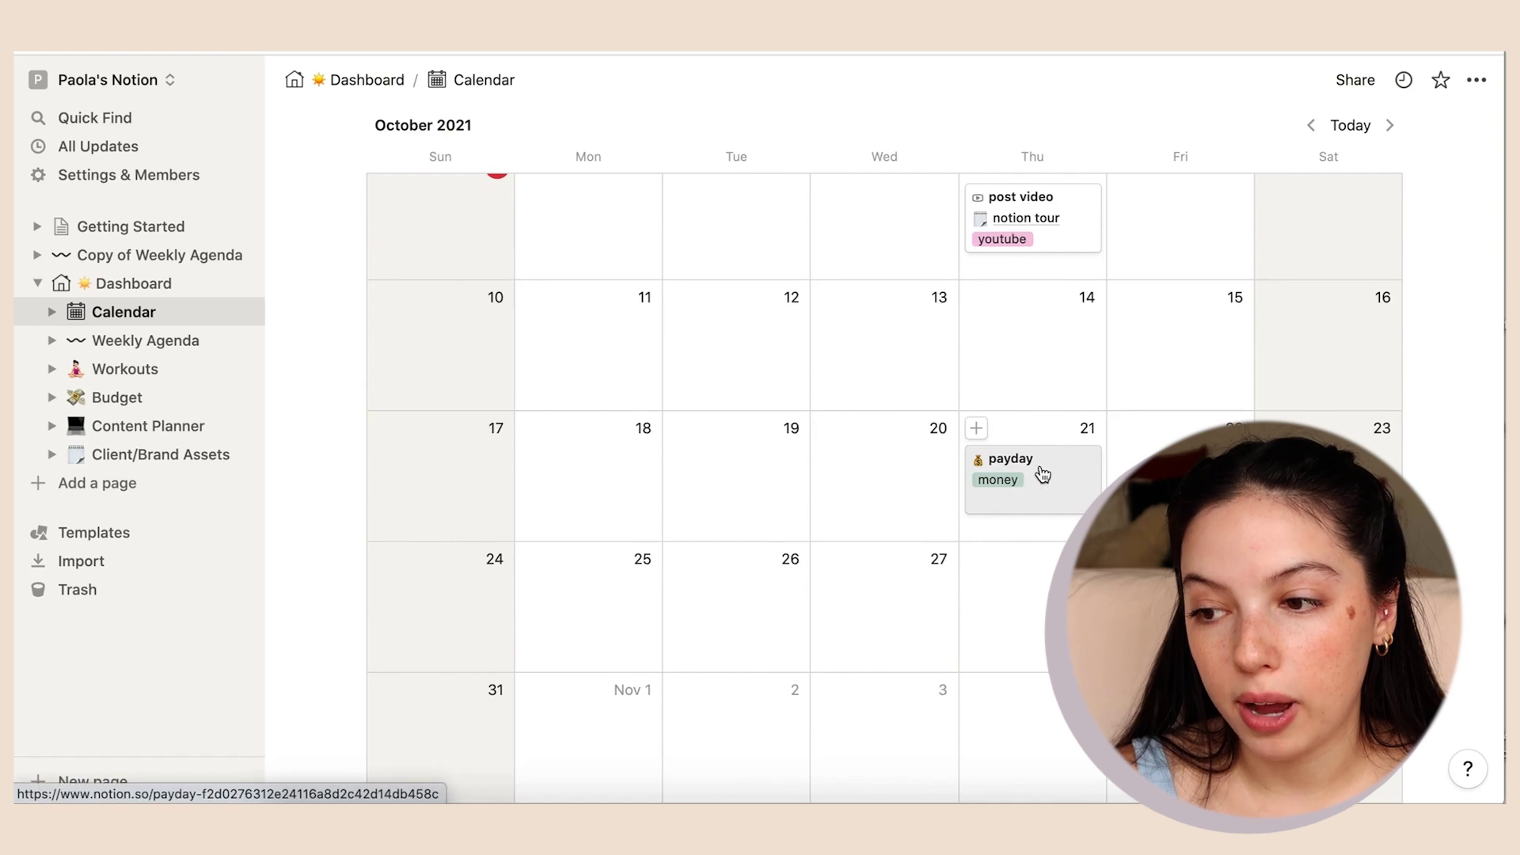
- Rename the October 21 "payday" calendar entry as "youtube payday" and close it
click(1054, 487)
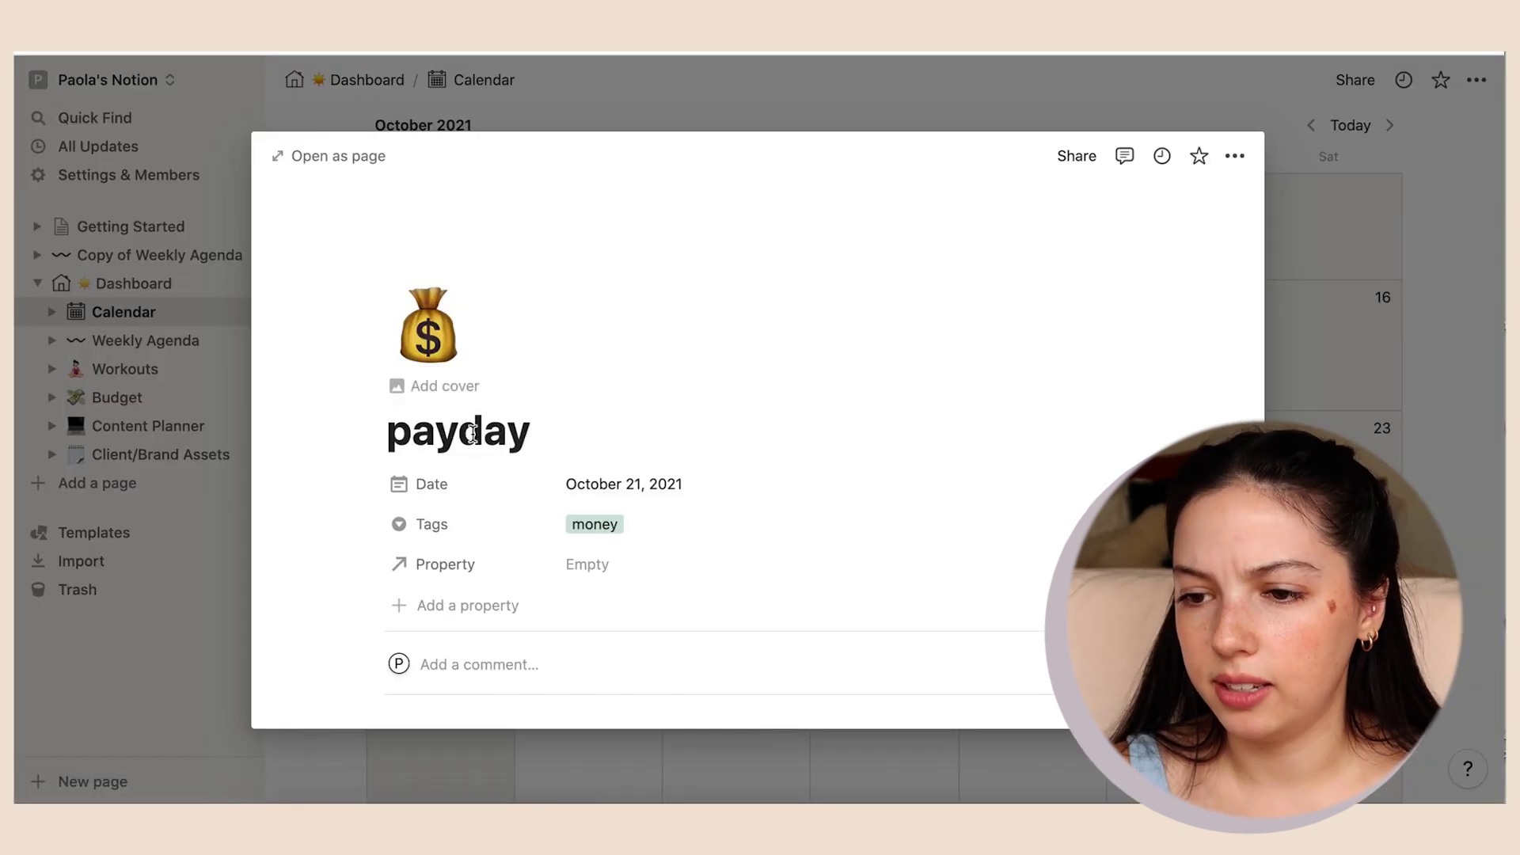
click(390, 431)
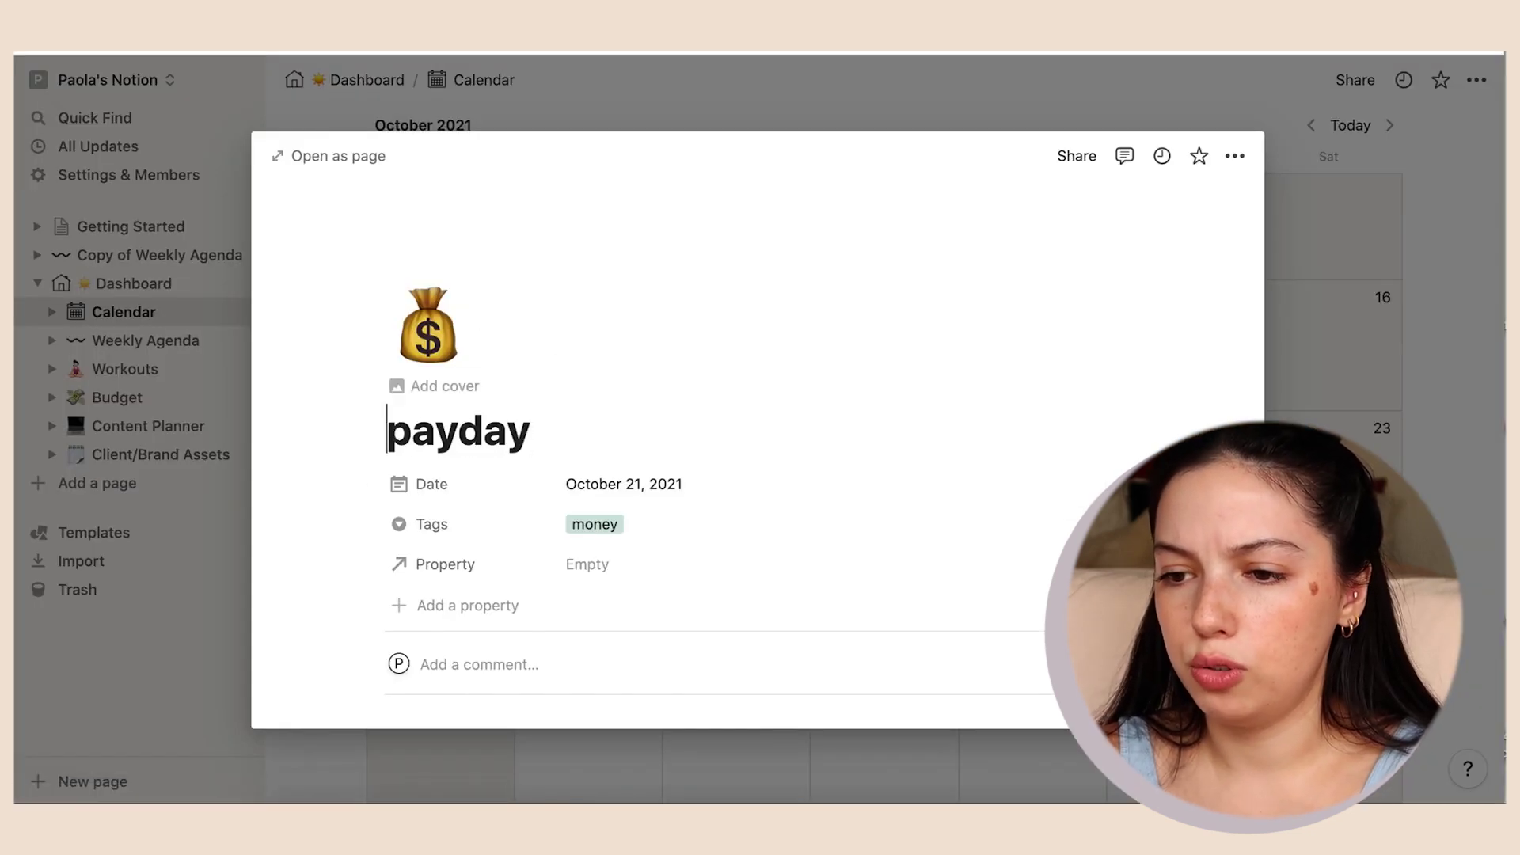
text(youtube)
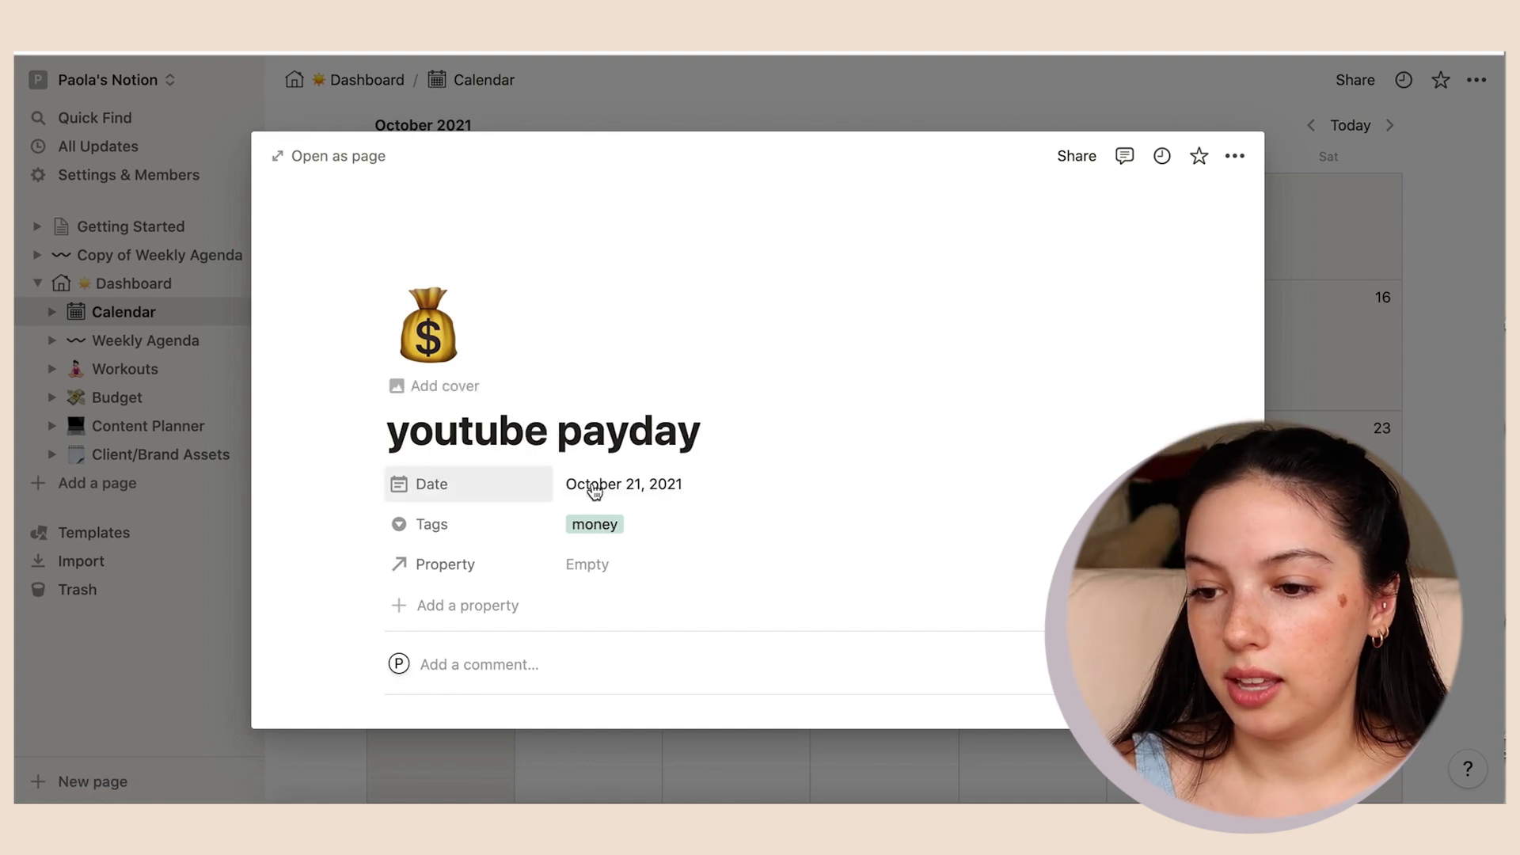
click(1435, 513)
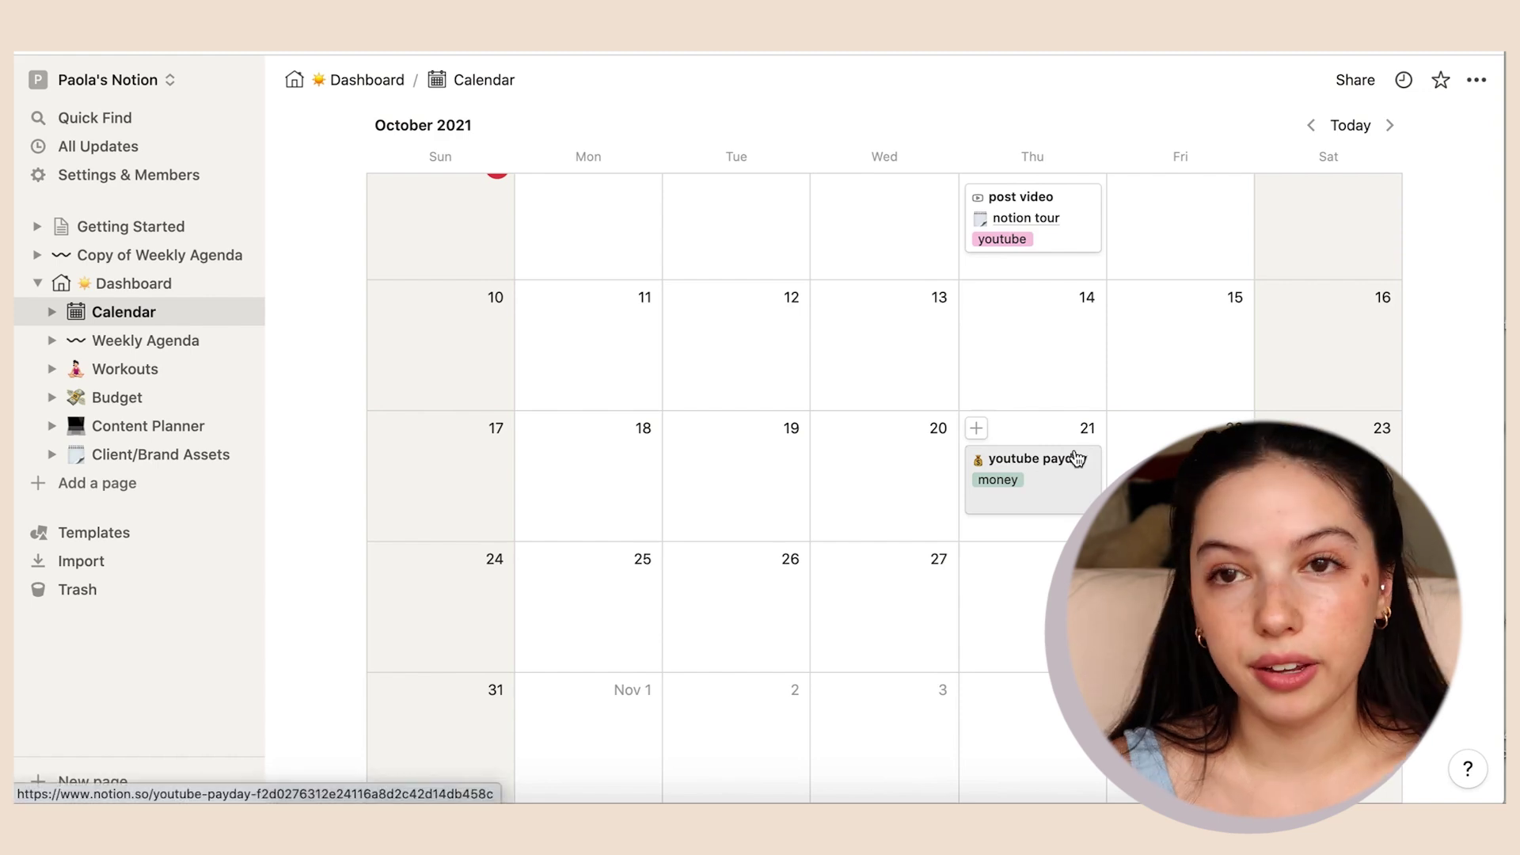
- Add a blank entry to the calendar on October 24 and close it
scroll(834, 508, up, 5)
scroll(834, 508, down, 10)
scroll(397, 411, up, 2)
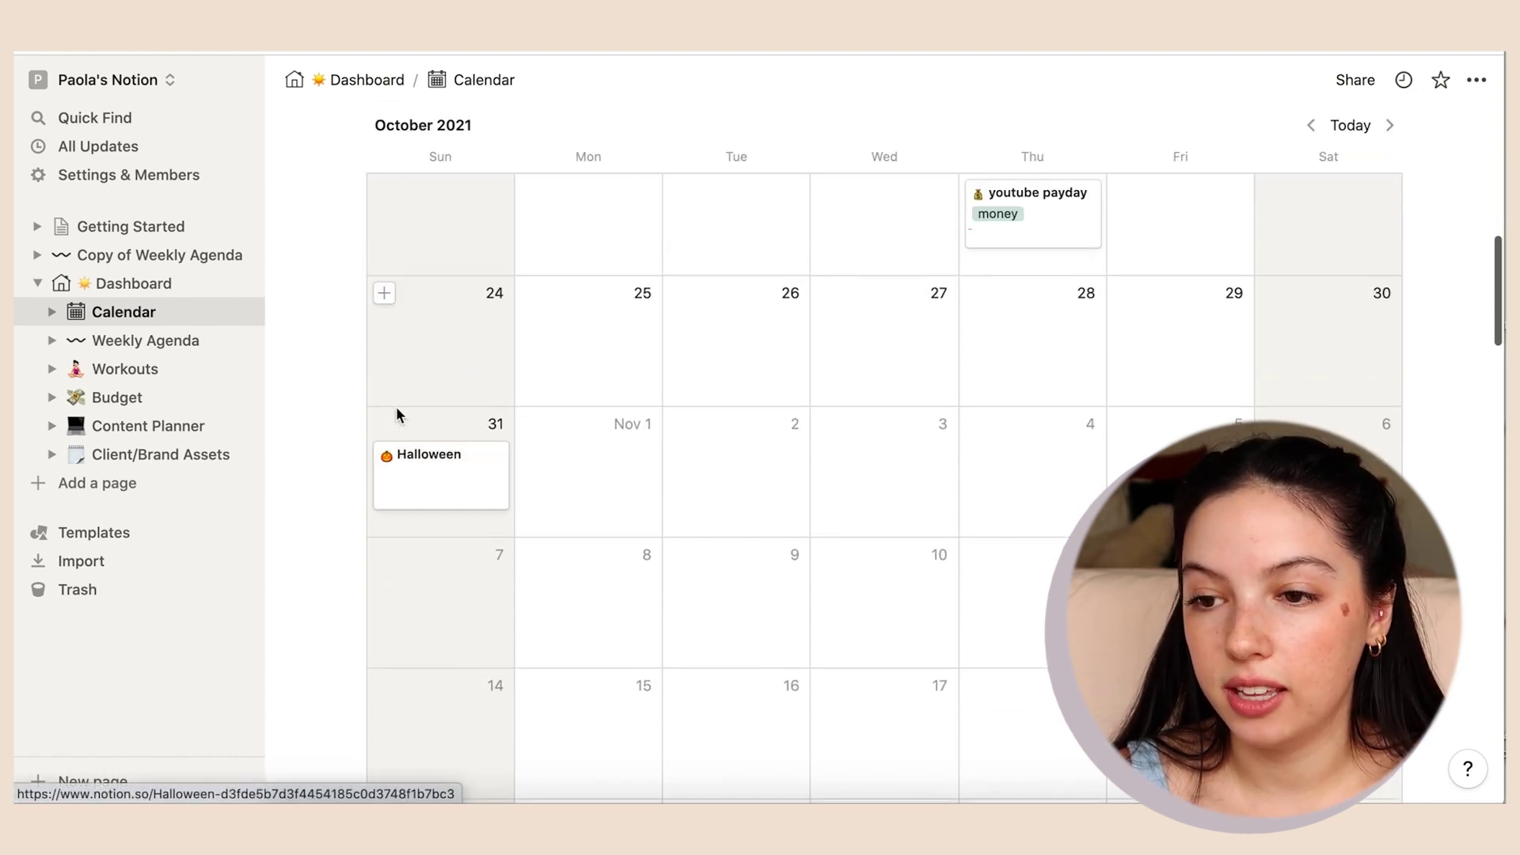
click(384, 293)
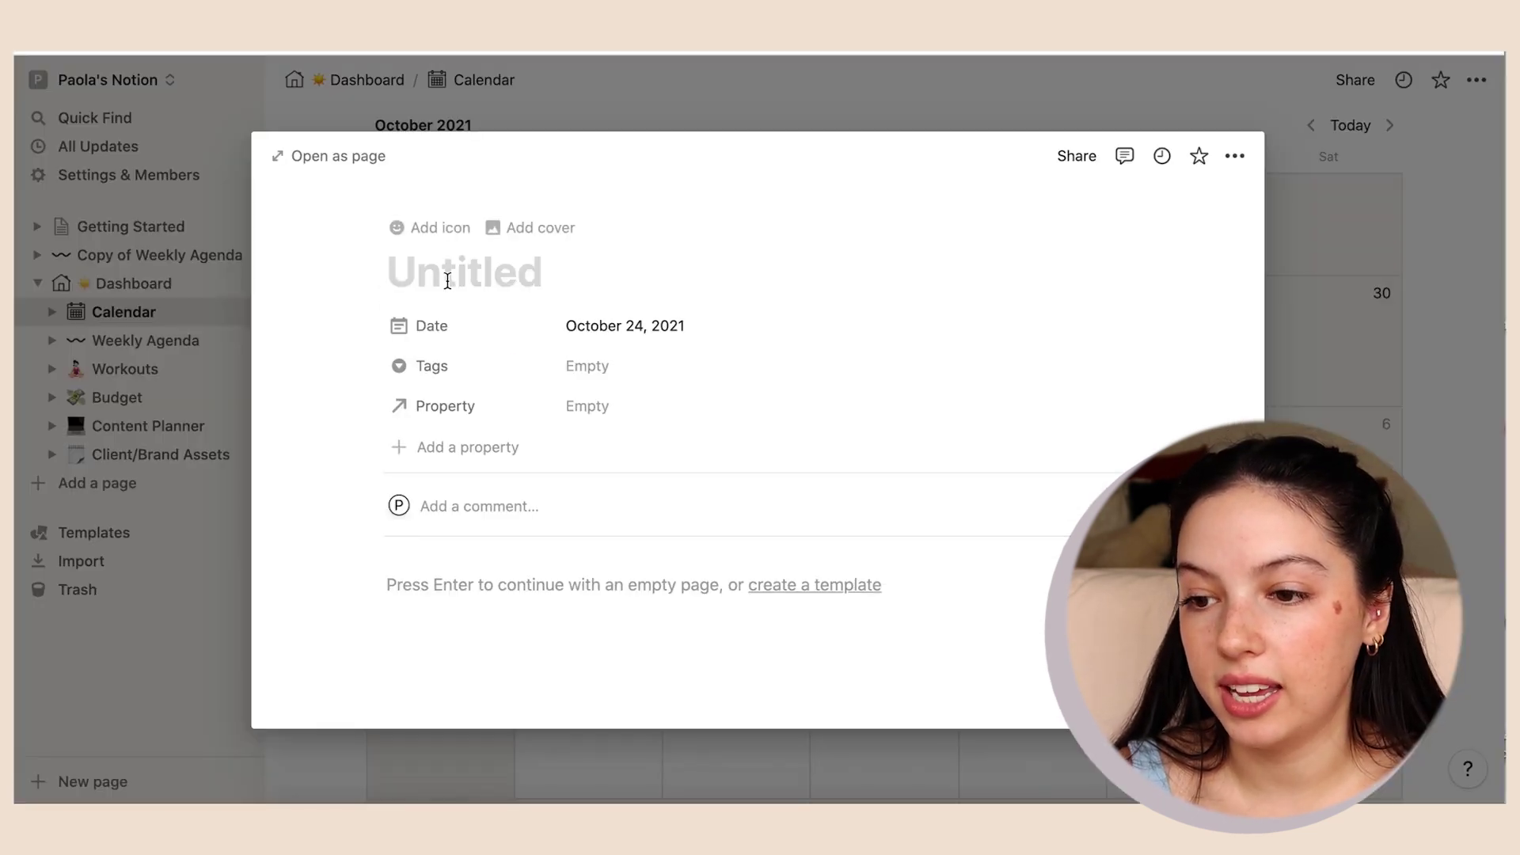
click(1377, 420)
- Delete the untitled October 24 entry from the calendar
click(428, 476)
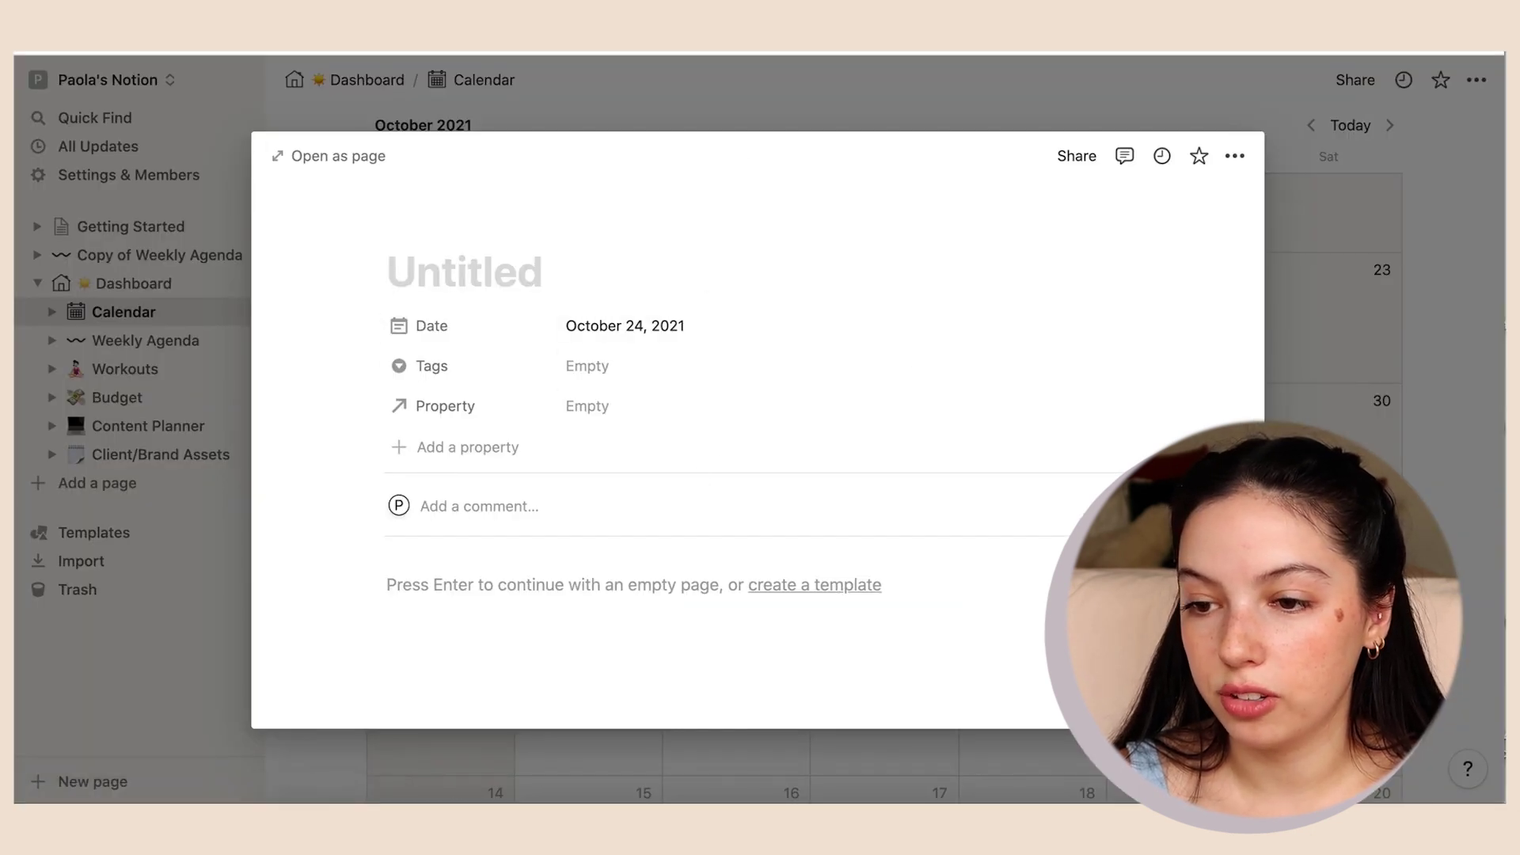
key(Escape)
right_click(400, 471)
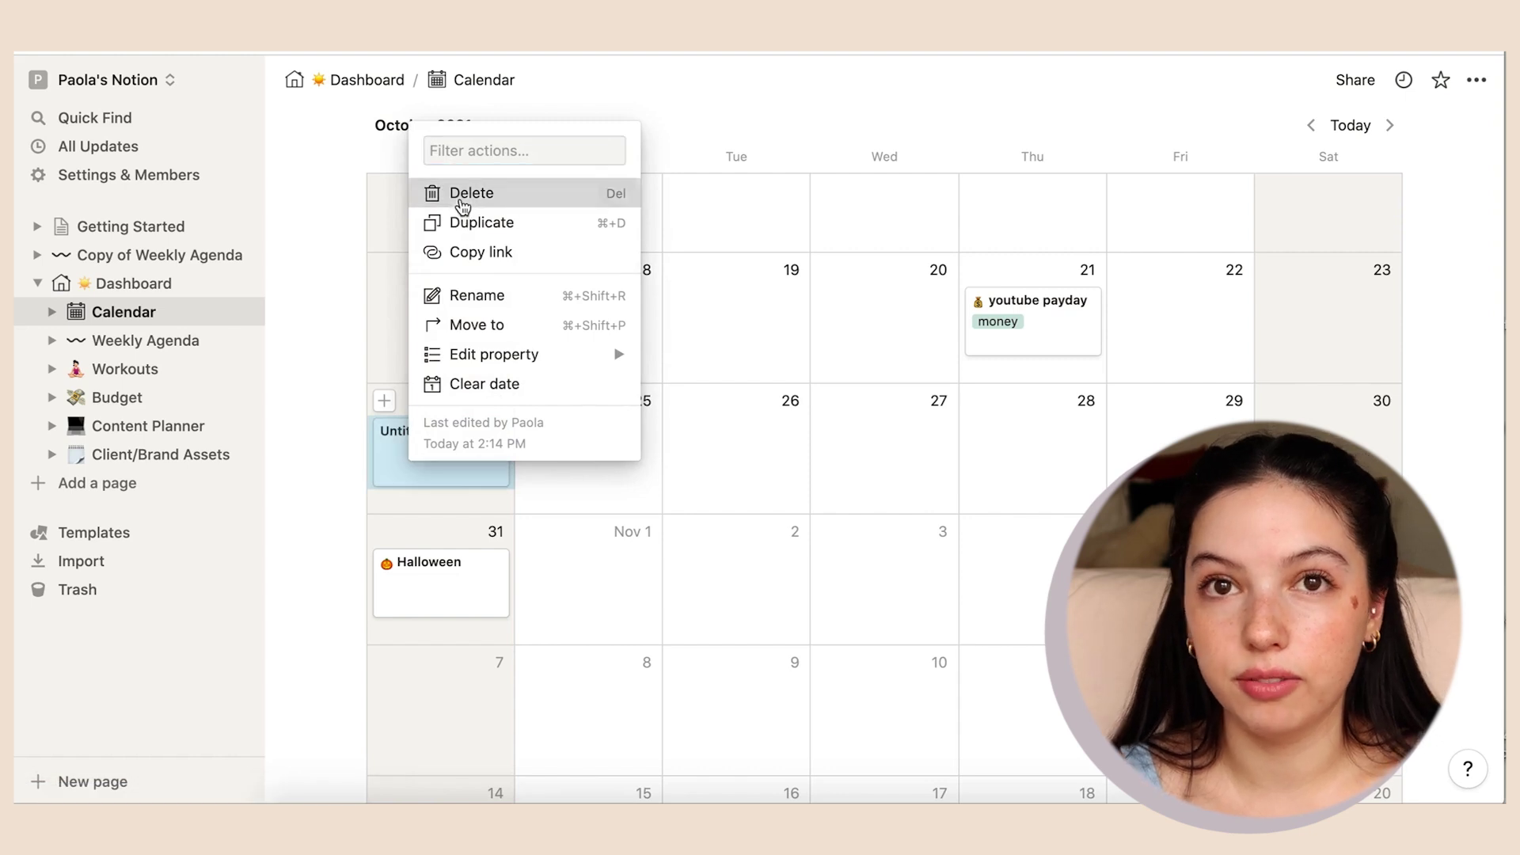
click(457, 194)
- Open the Weekly Agenda page and look over the daily to-do lists for September 27-October 3, 2021
scroll(871, 468, up, 10)
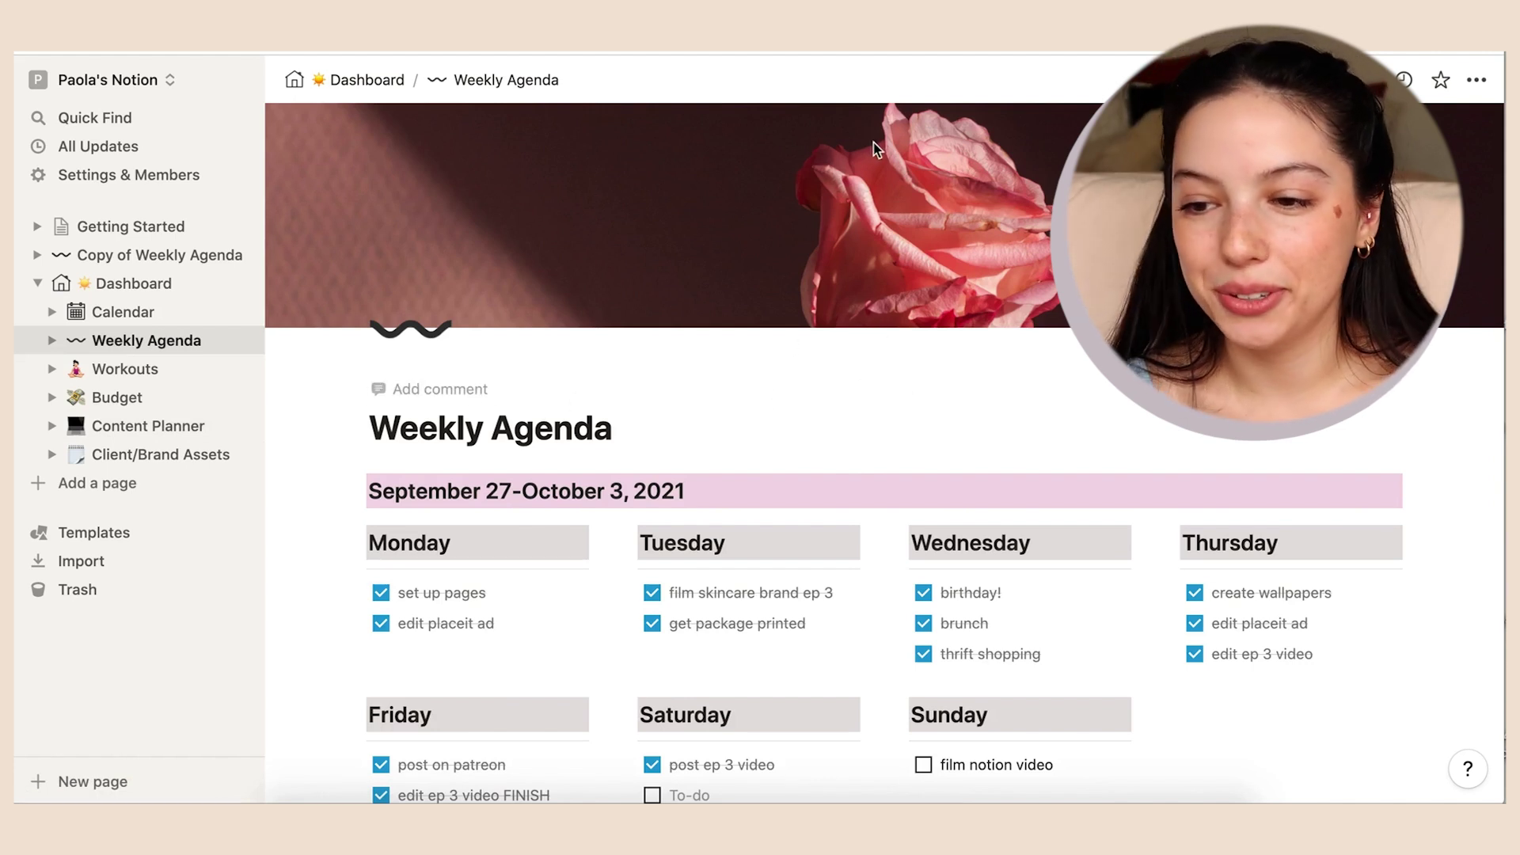
scroll(762, 429, down, 2)
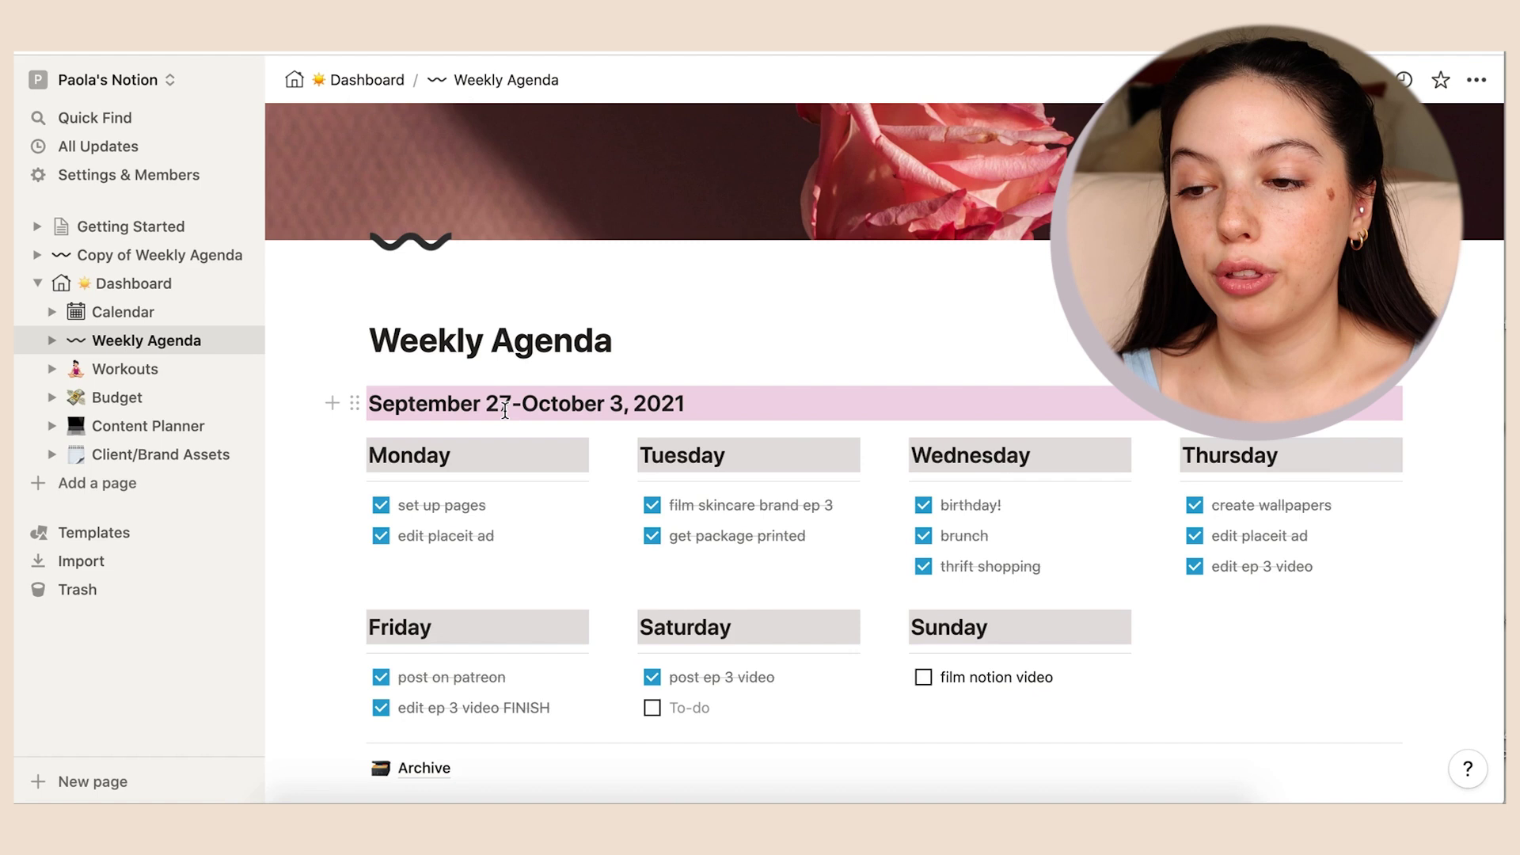
- Add a blank to-do below "film notion video" under Sunday and remove it again
scroll(643, 428, down, 3)
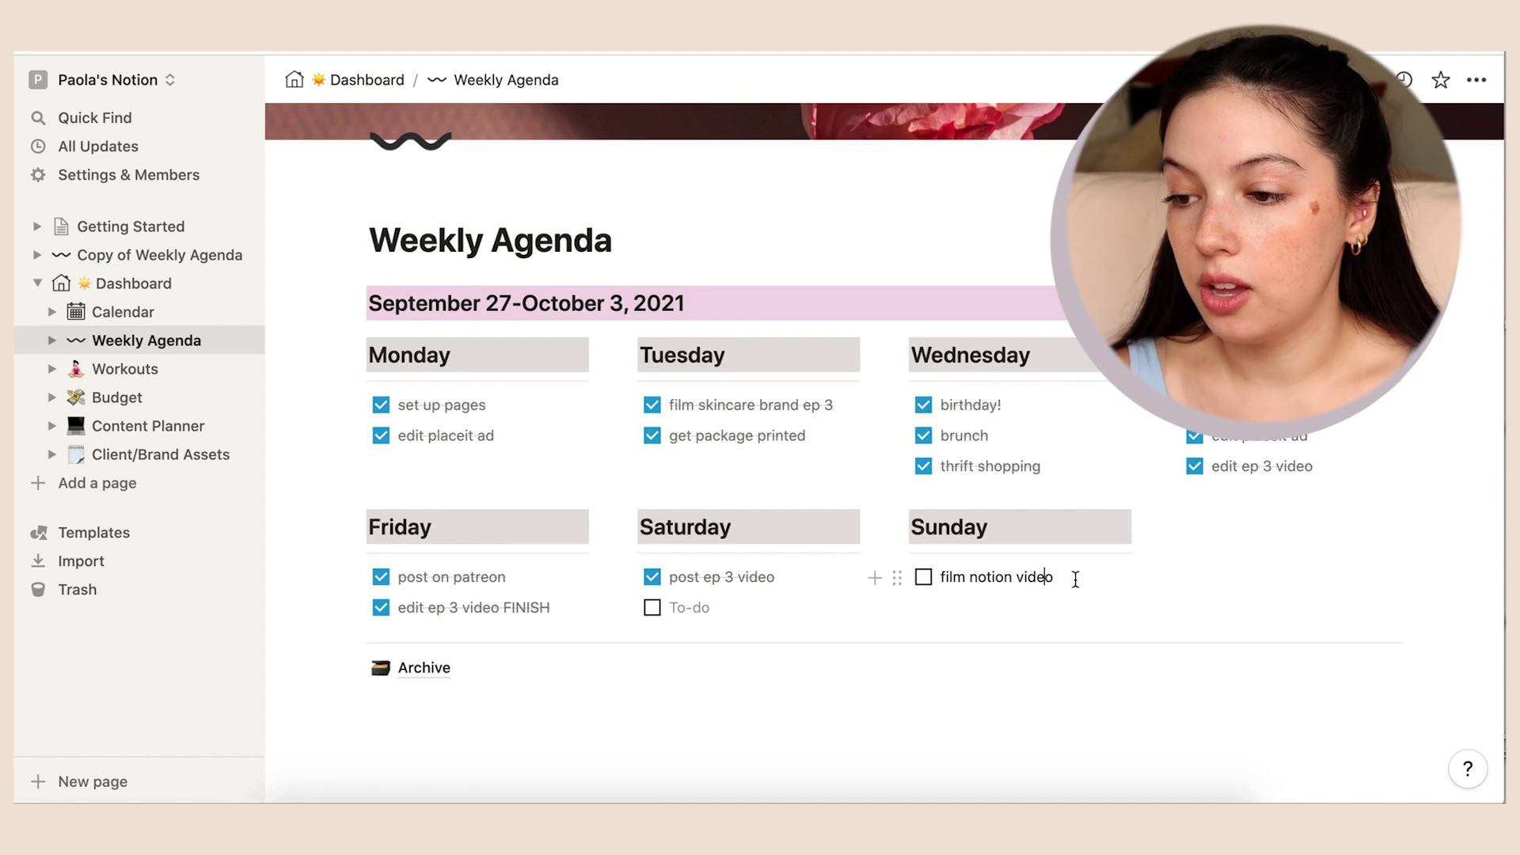
key(BackSpace)
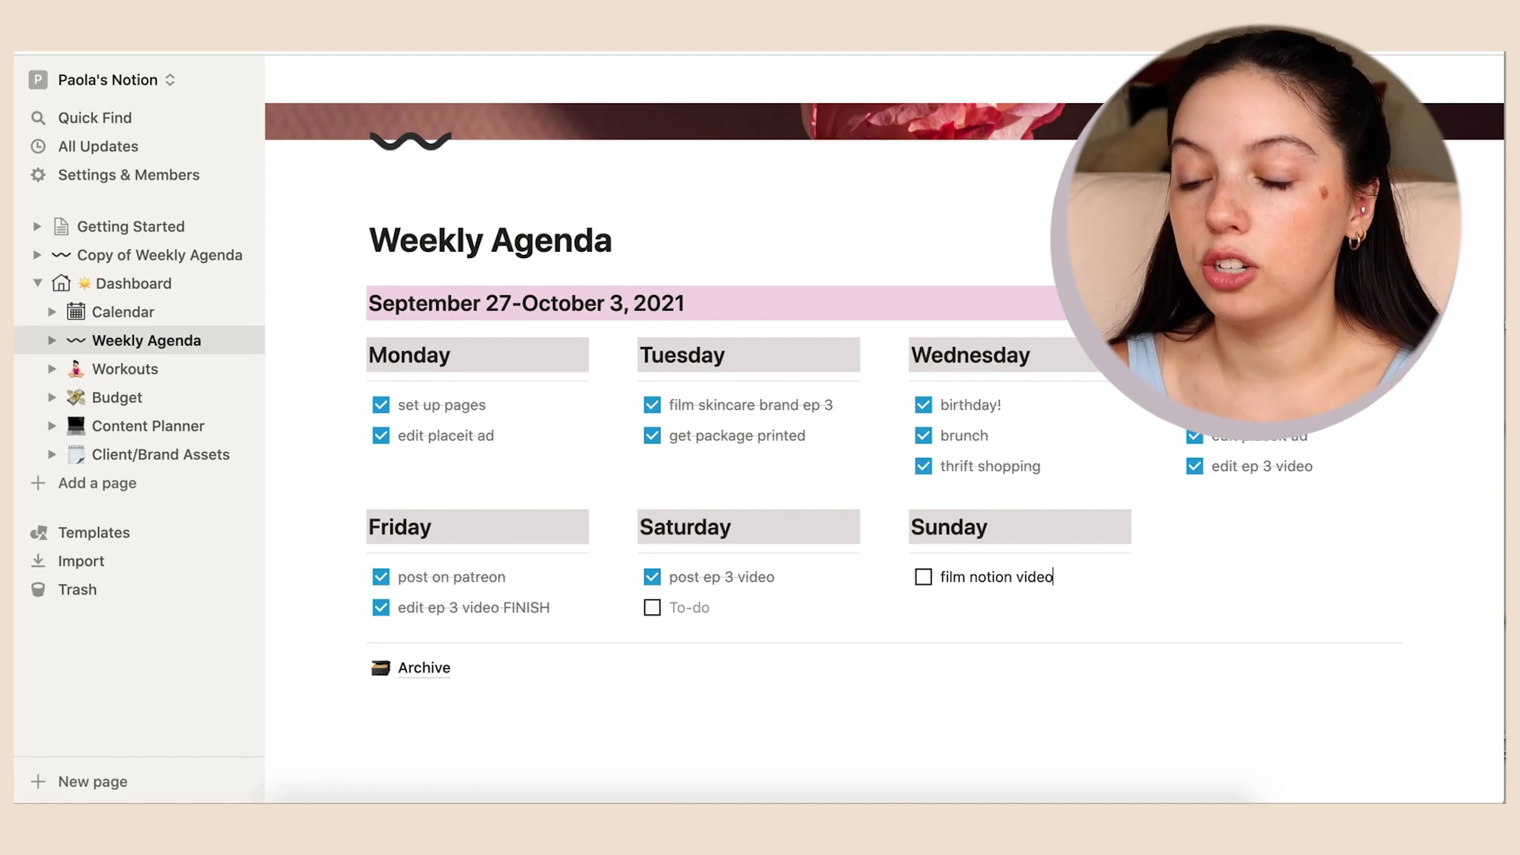
key(Return)
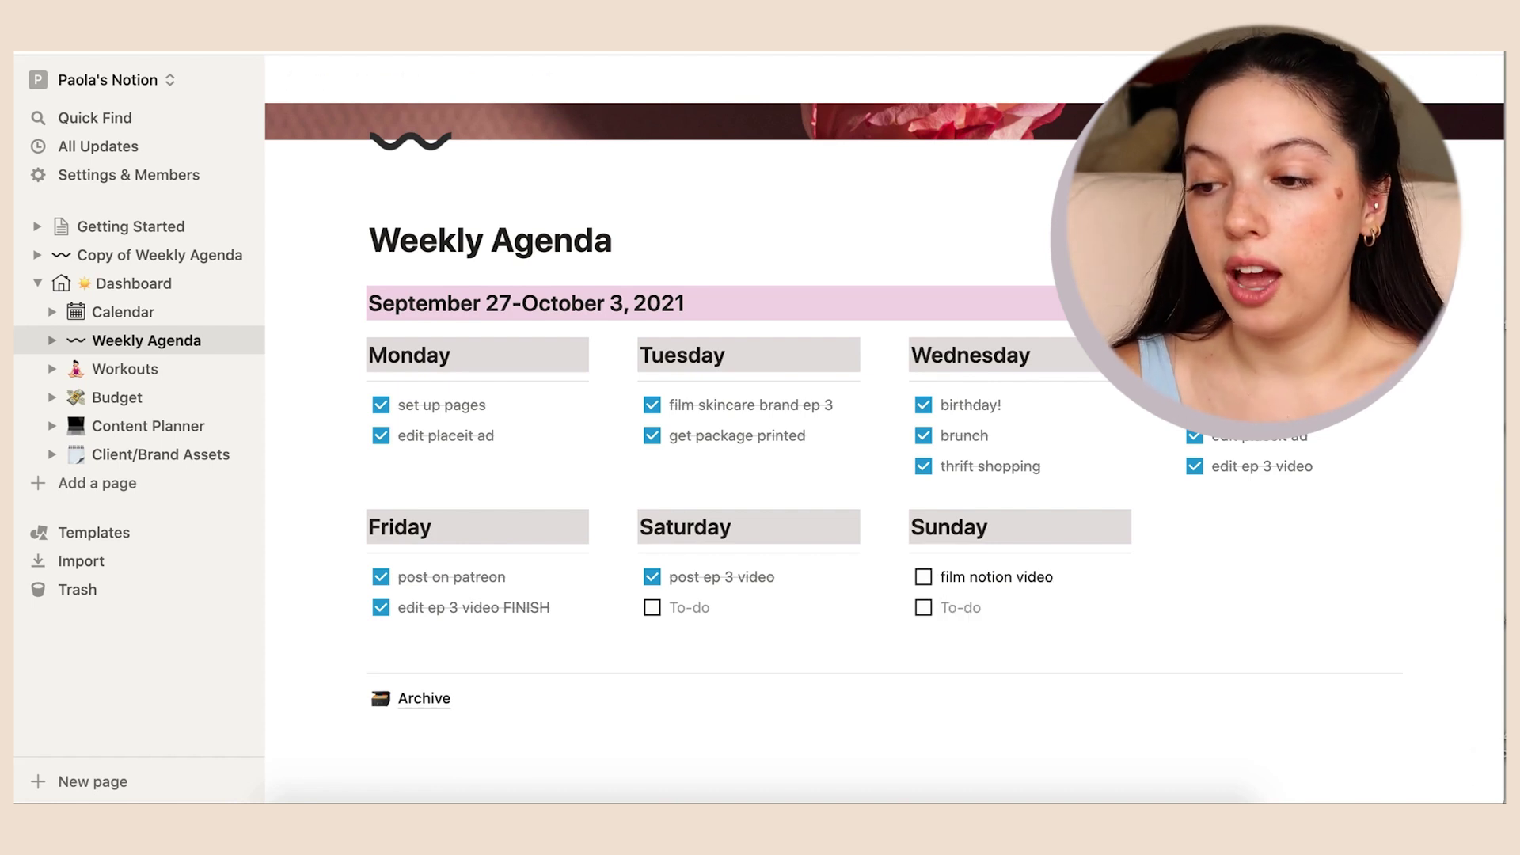
key(BackSpace)
key(BackSpace)
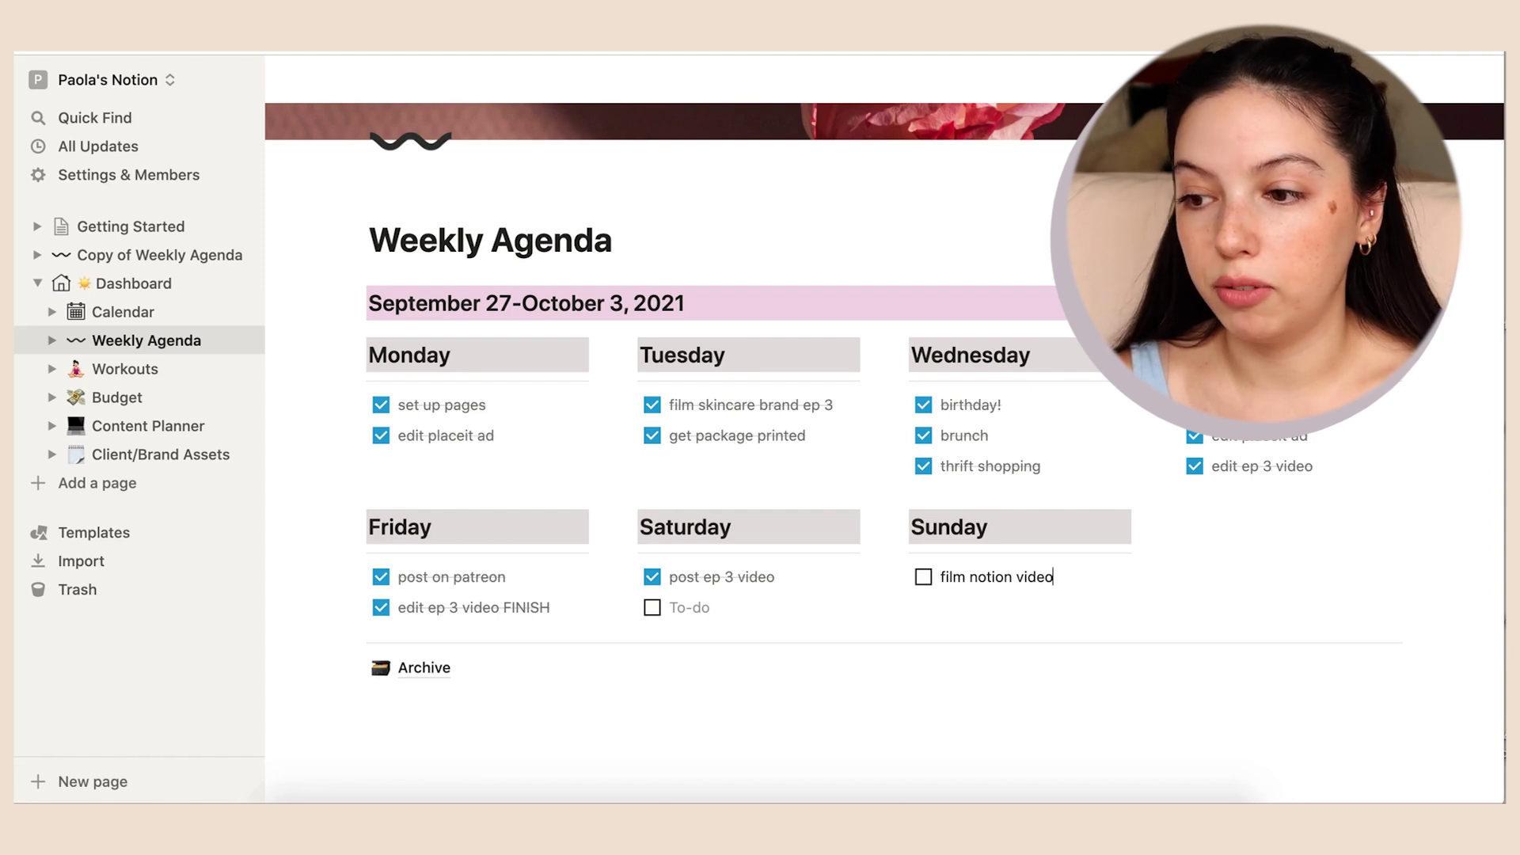
- Insert a To-do list block beneath Sunday's "film notion video" item and turn it back into plain text
click(879, 608)
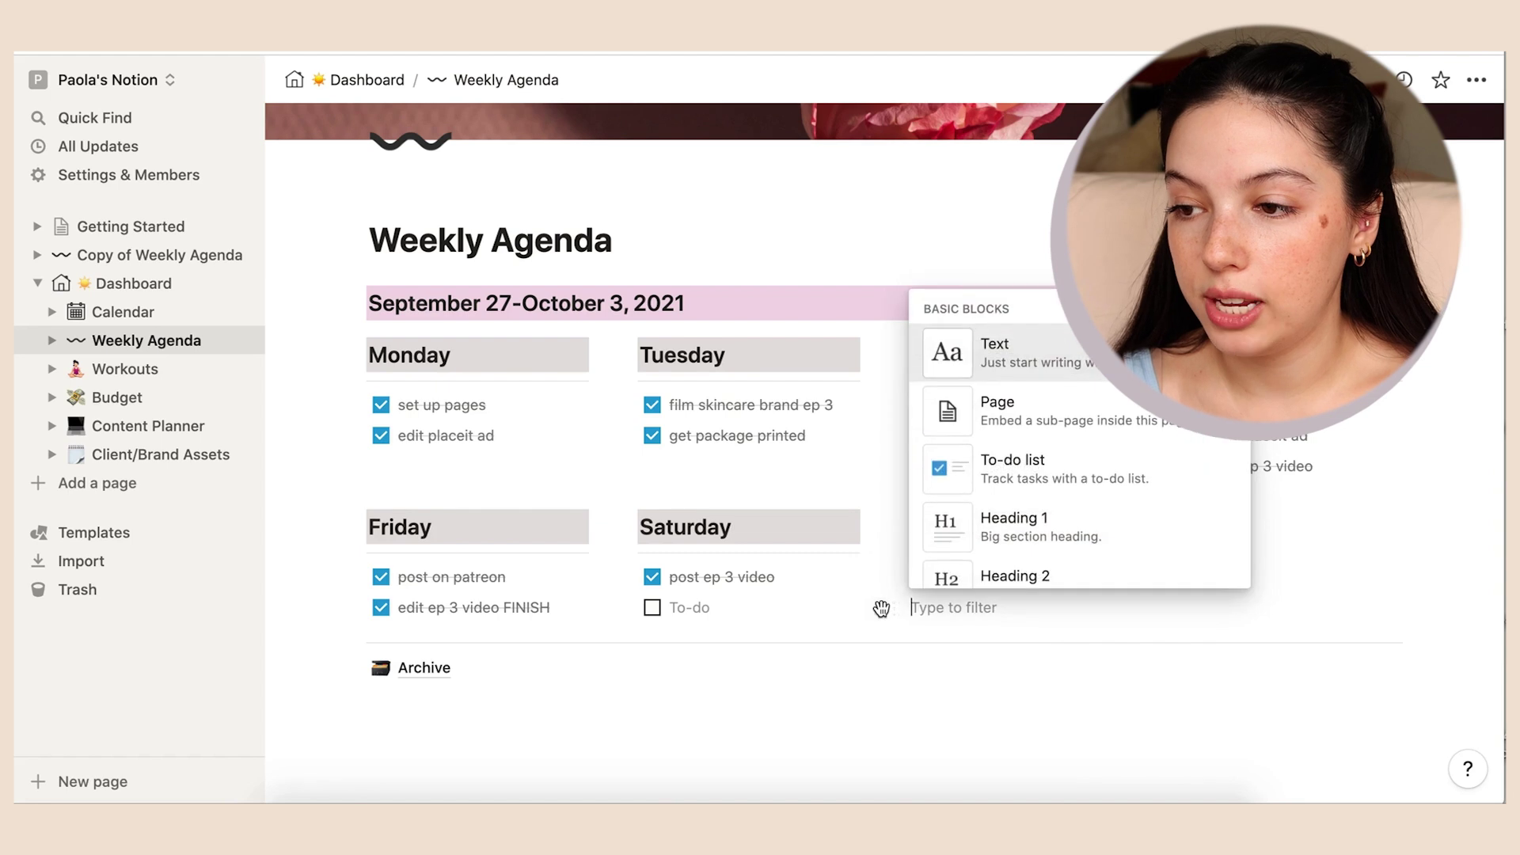
click(1027, 475)
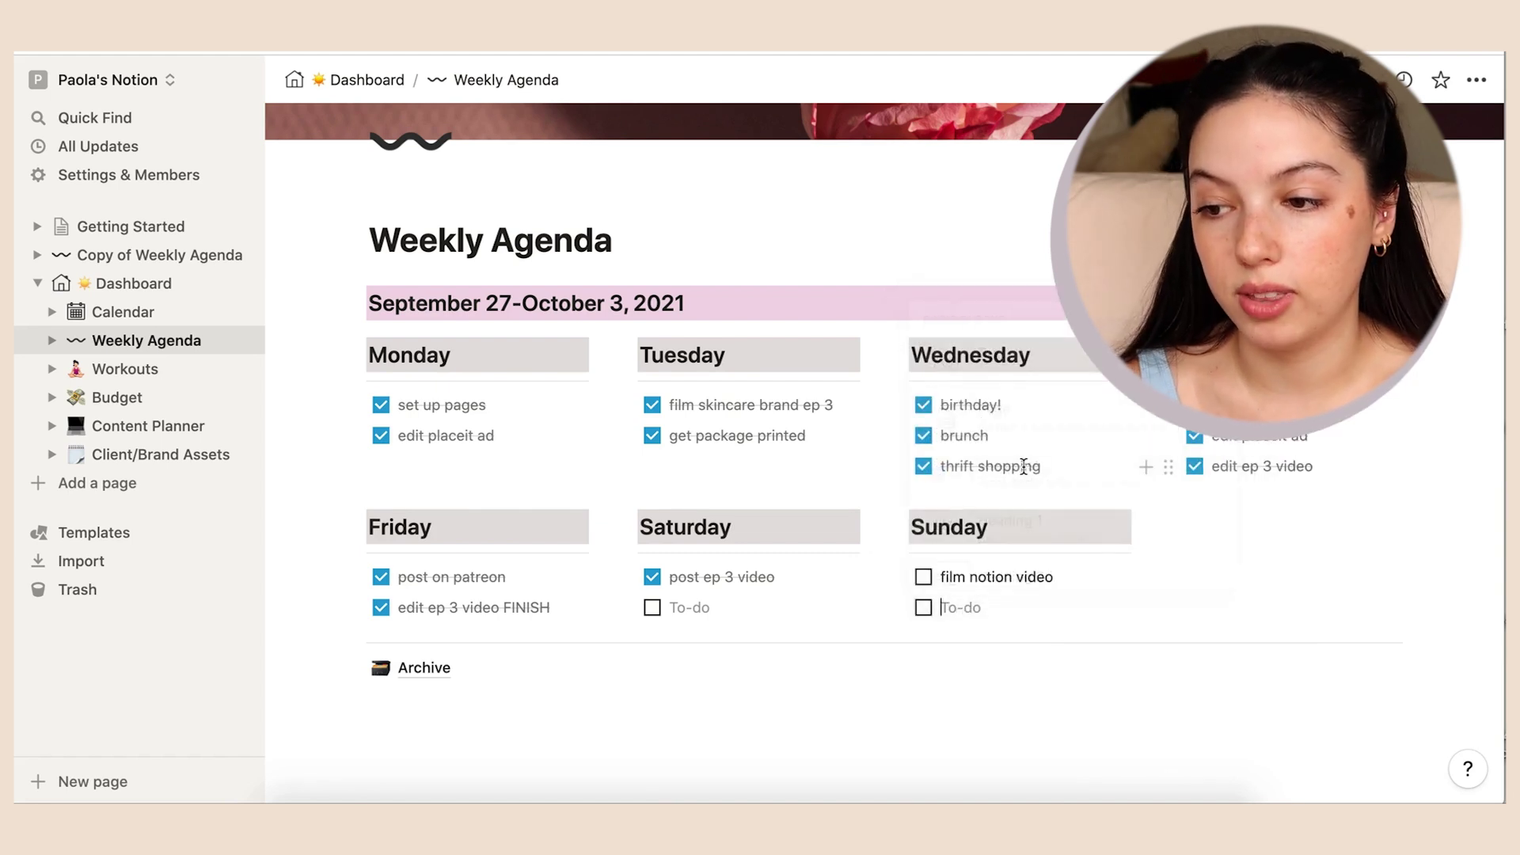
key(BackSpace)
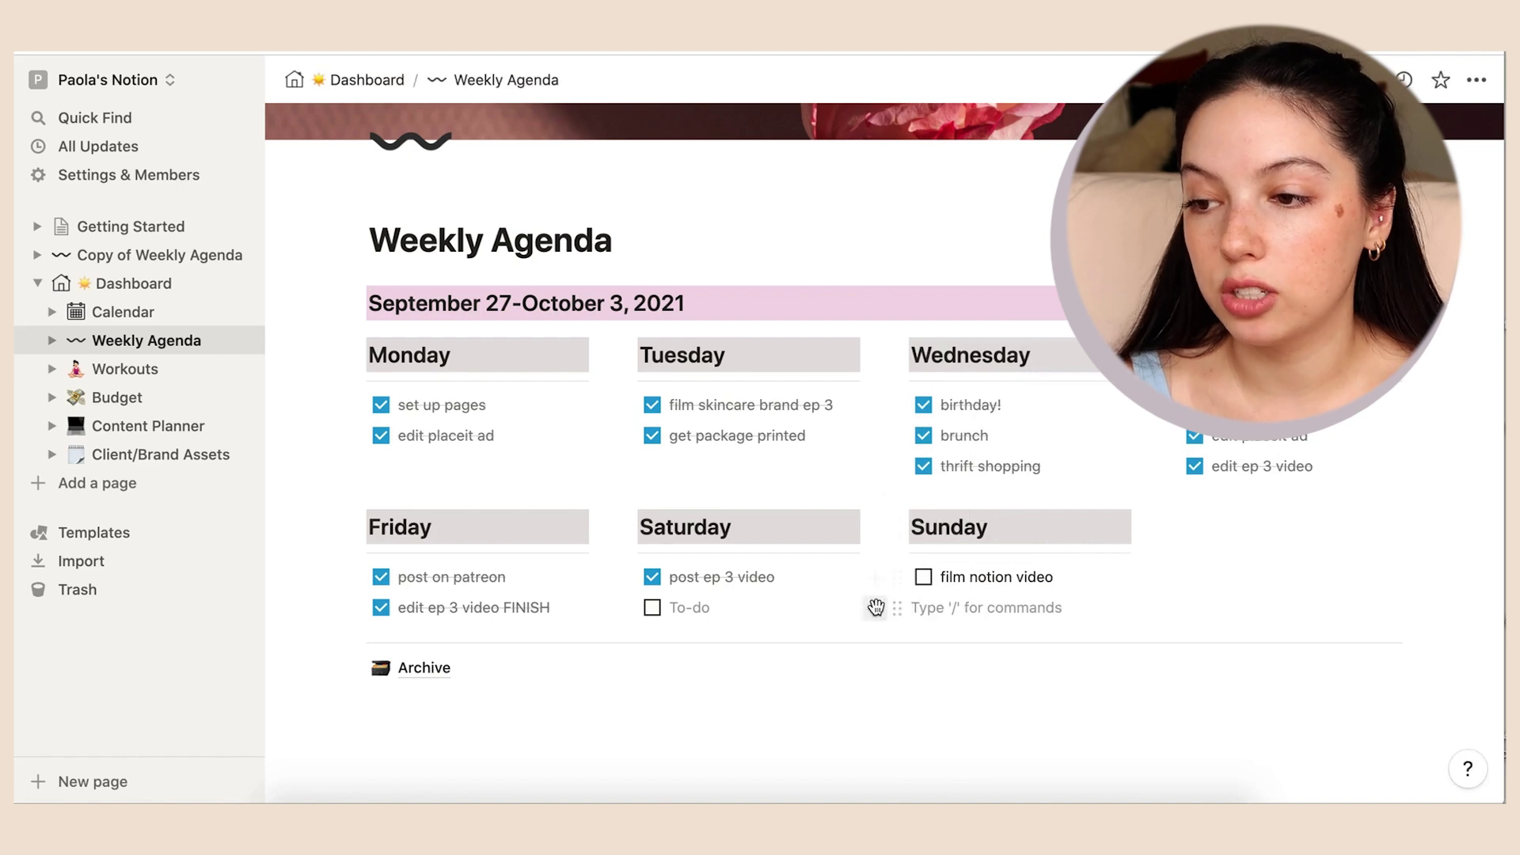
- Insert a Text block under Sunday's to-do and fill it with the placeholder text "fjkldsilss djflksj"
click(875, 607)
click(1002, 372)
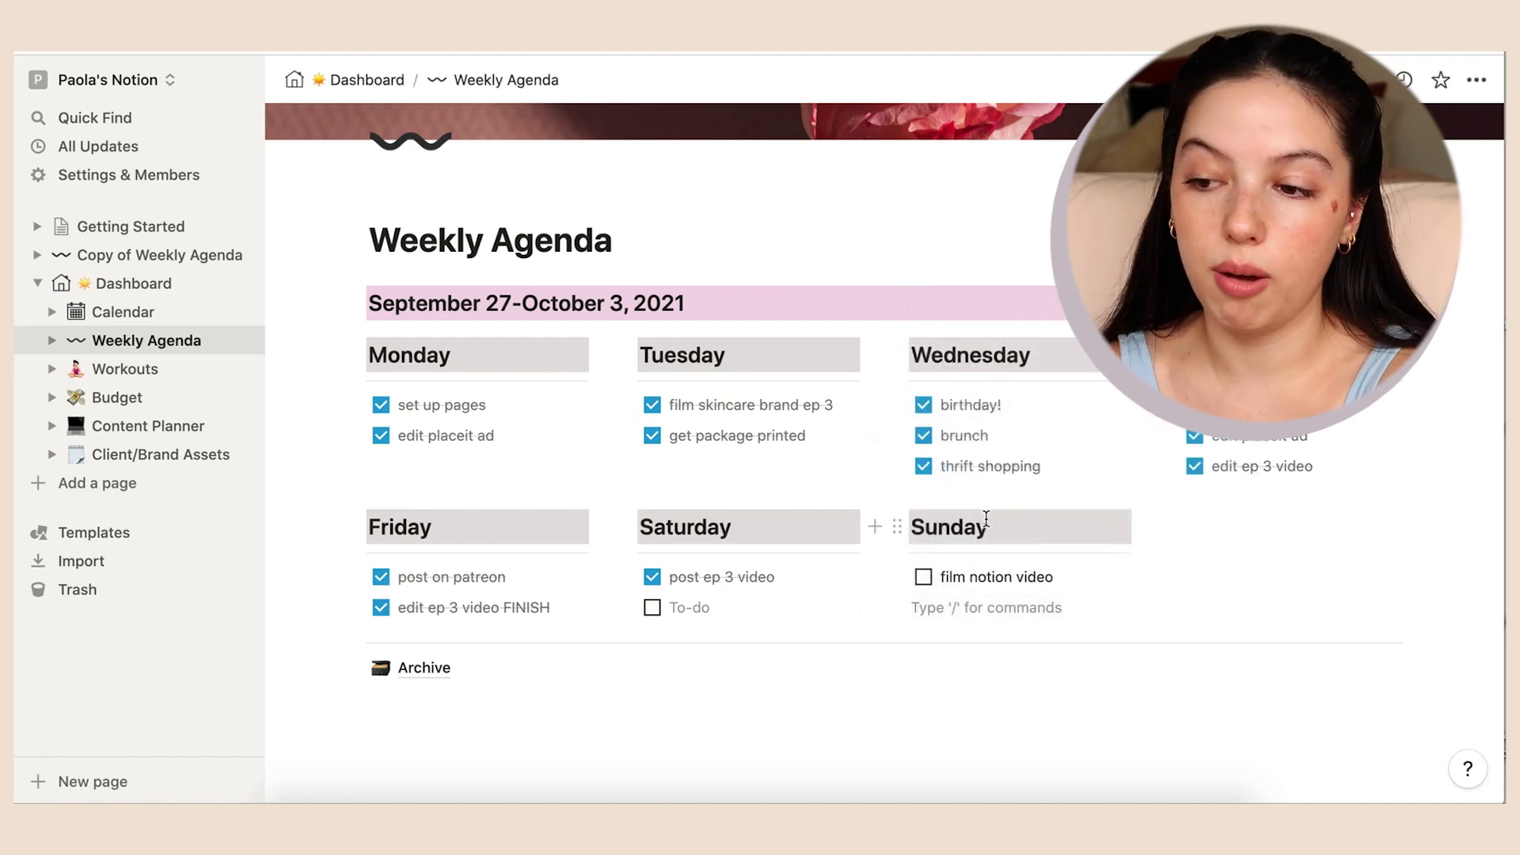
text(fjkldsilss djflksj)
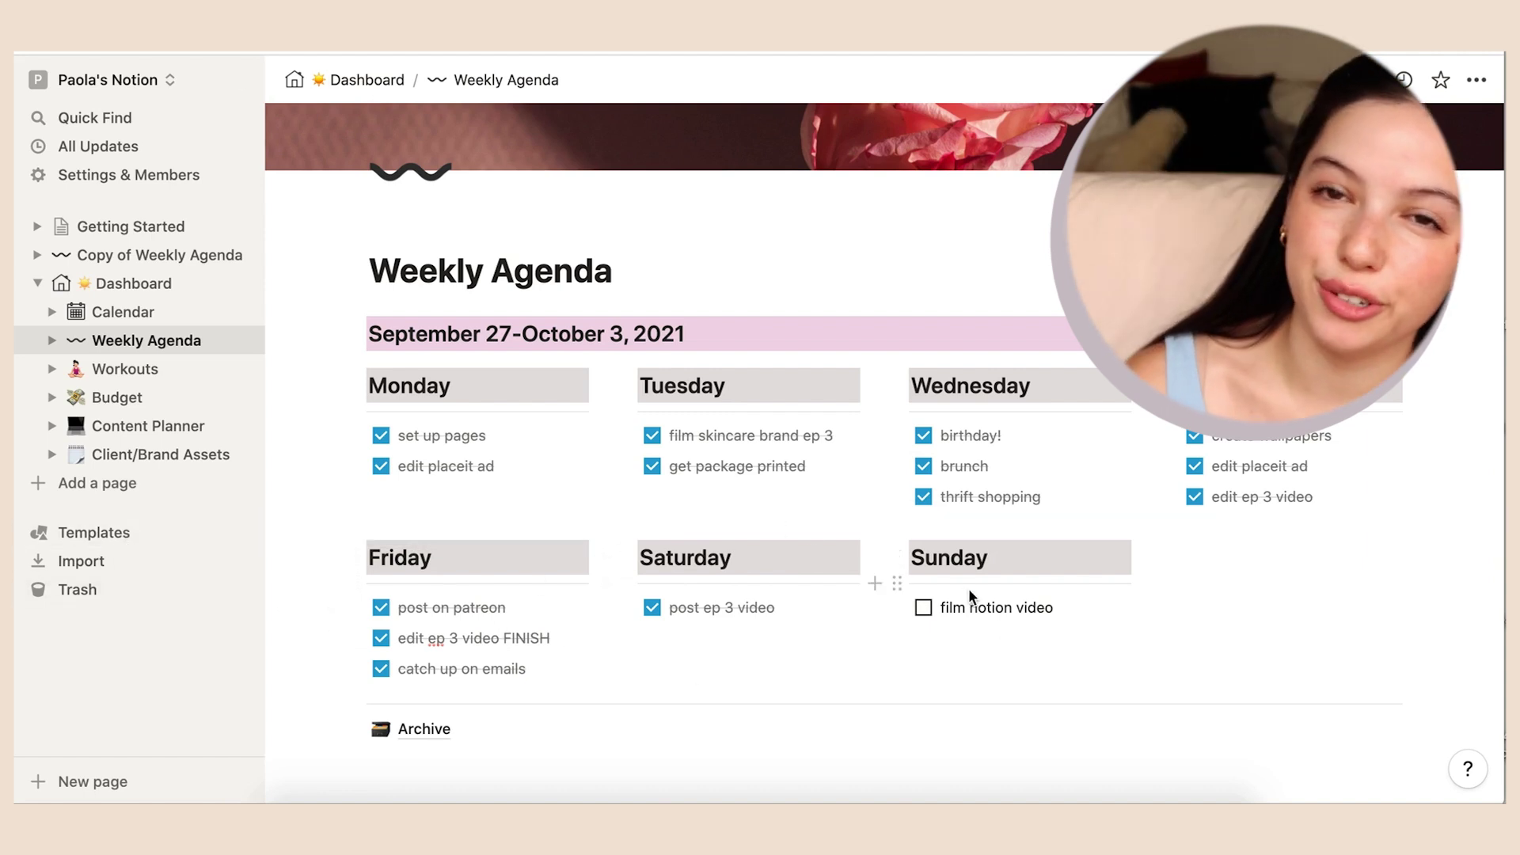
- Check the Archive page nested under Weekly Agenda for subpages, and view the Copy of Weekly Agenda page
scroll(503, 427, down, 1)
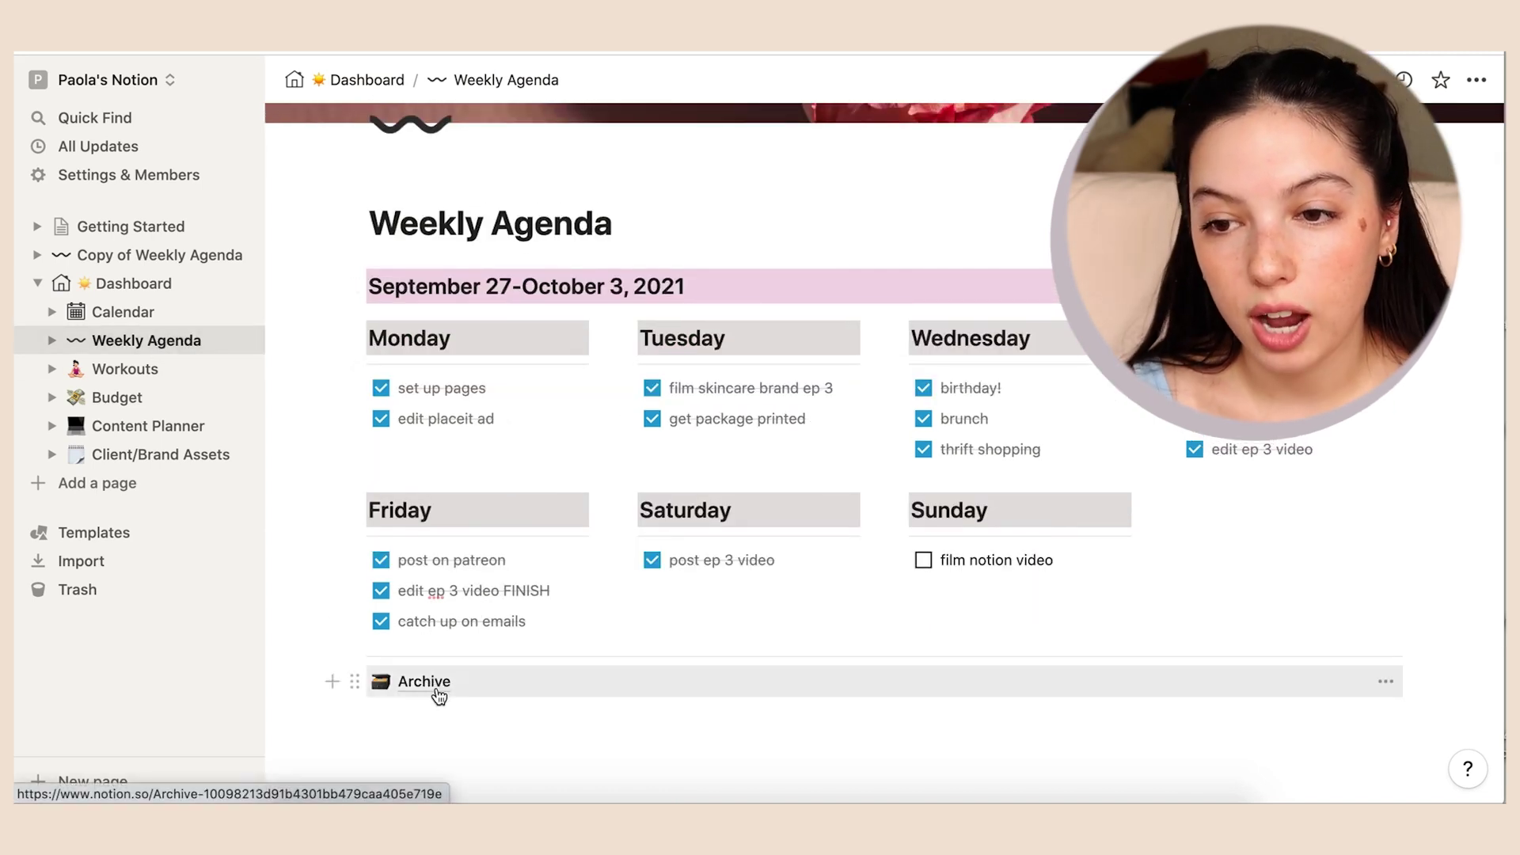
click(51, 340)
click(68, 370)
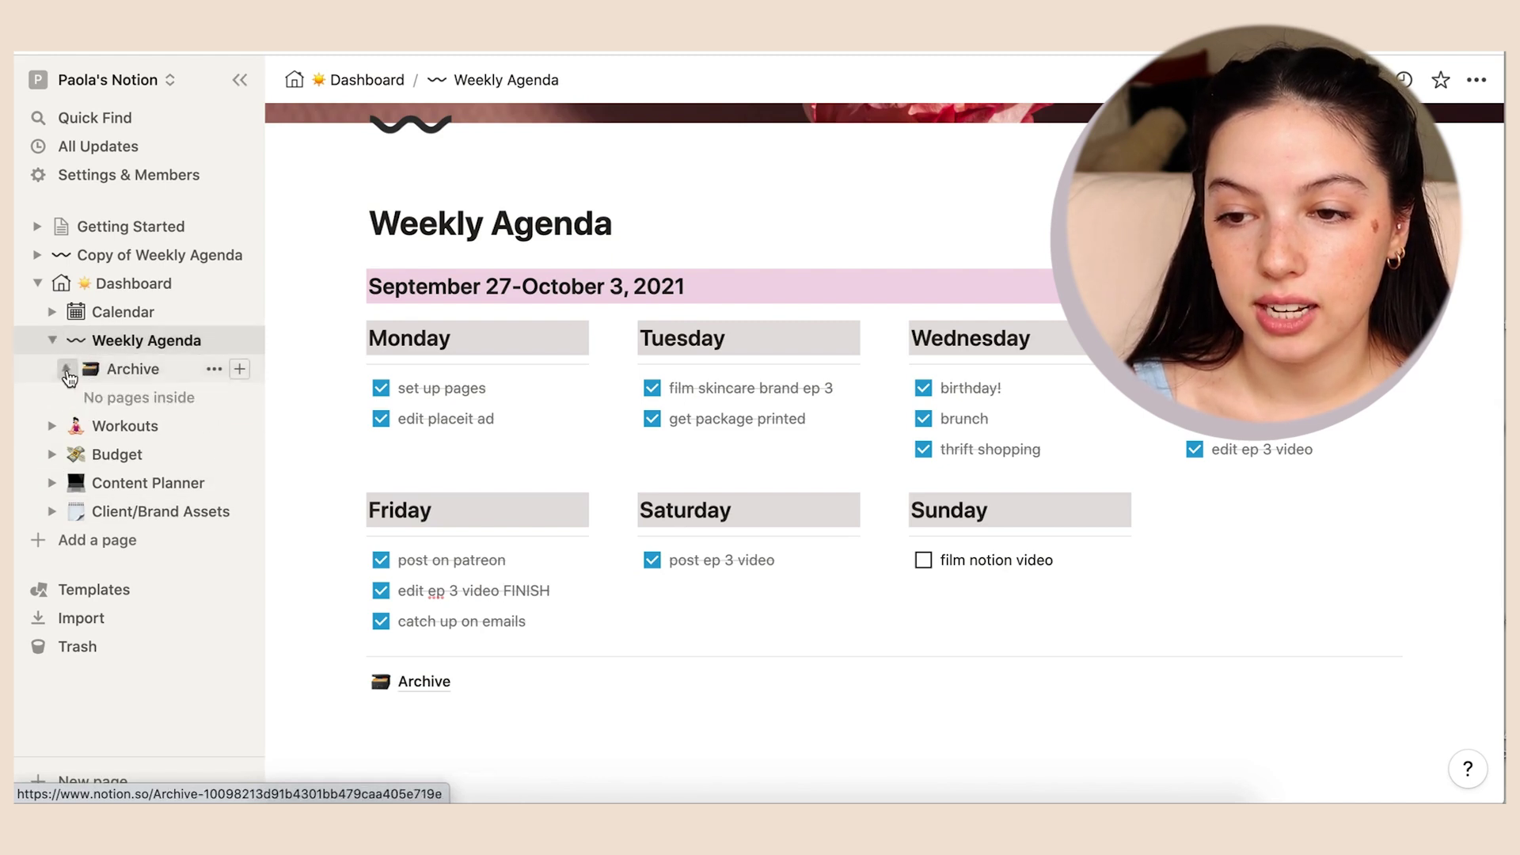
click(67, 370)
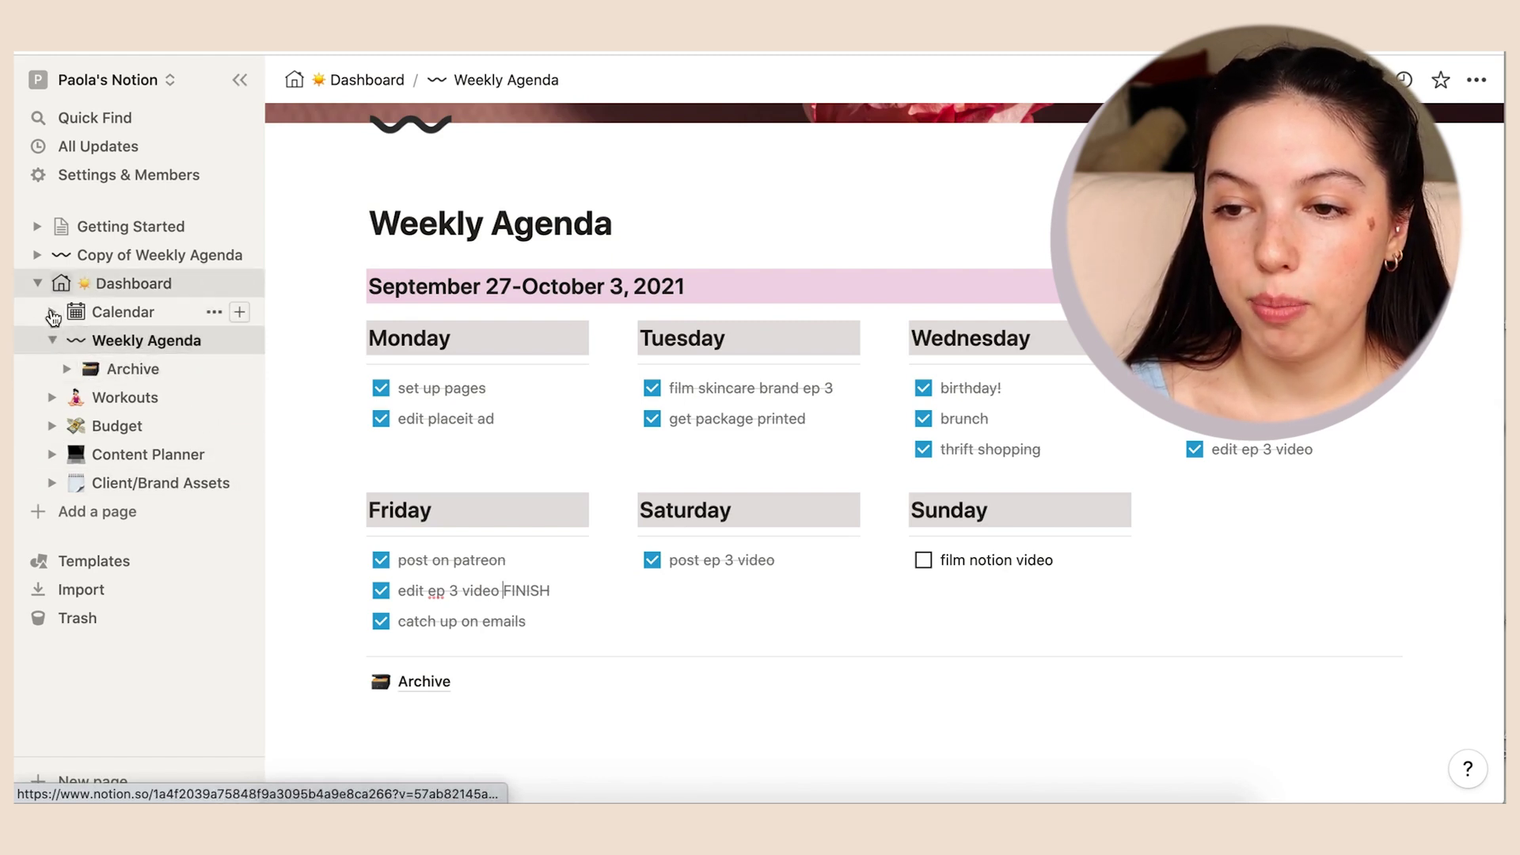
click(51, 340)
click(105, 258)
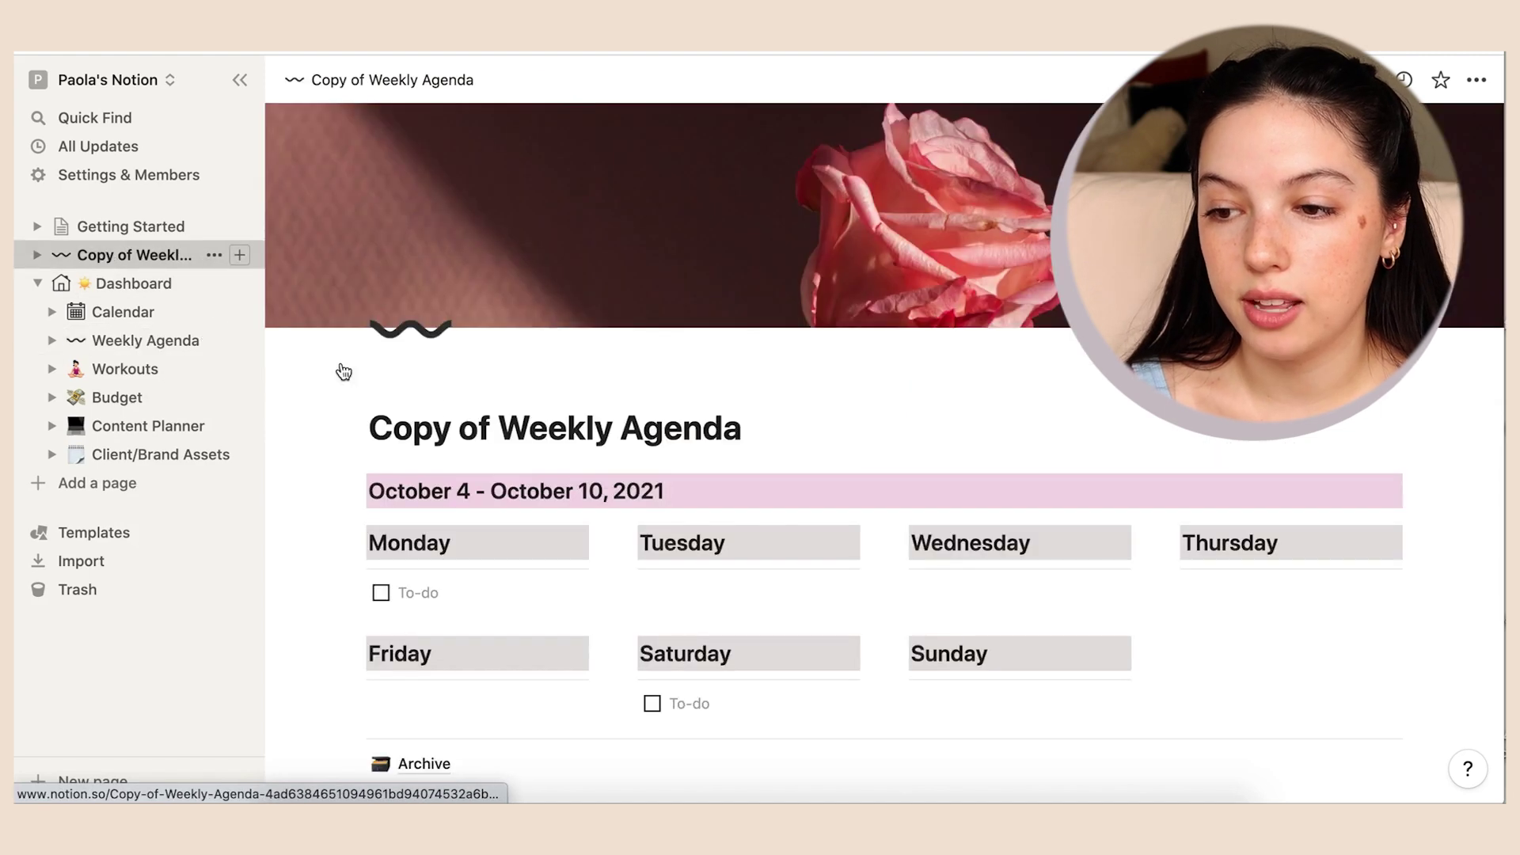
- Return to the September 27-October 3 Weekly Agenda and check off "film notion video" under Sunday
click(51, 342)
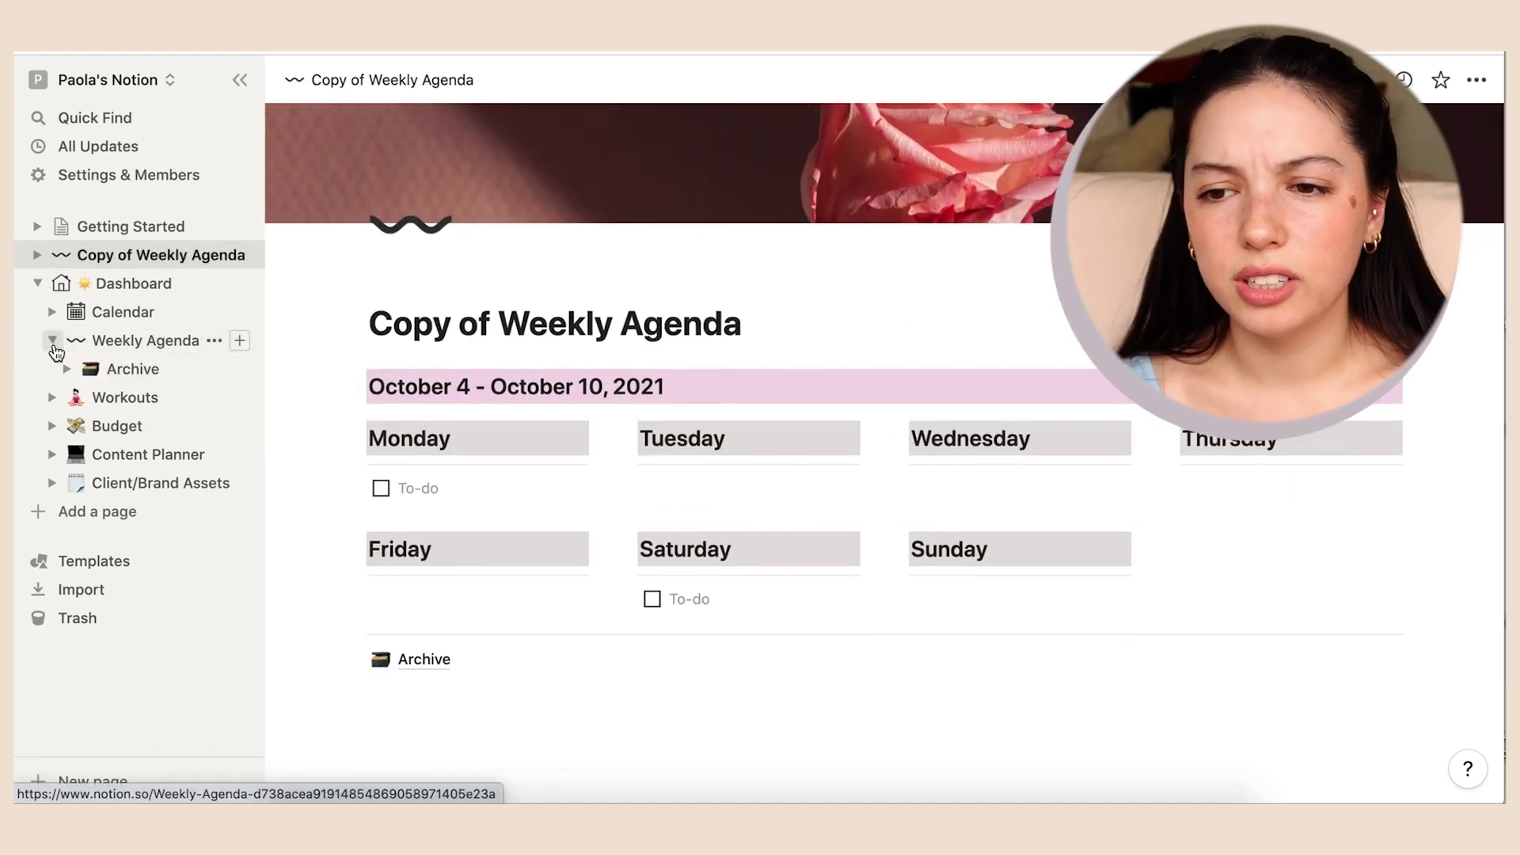
click(143, 342)
scroll(944, 574, down, 3)
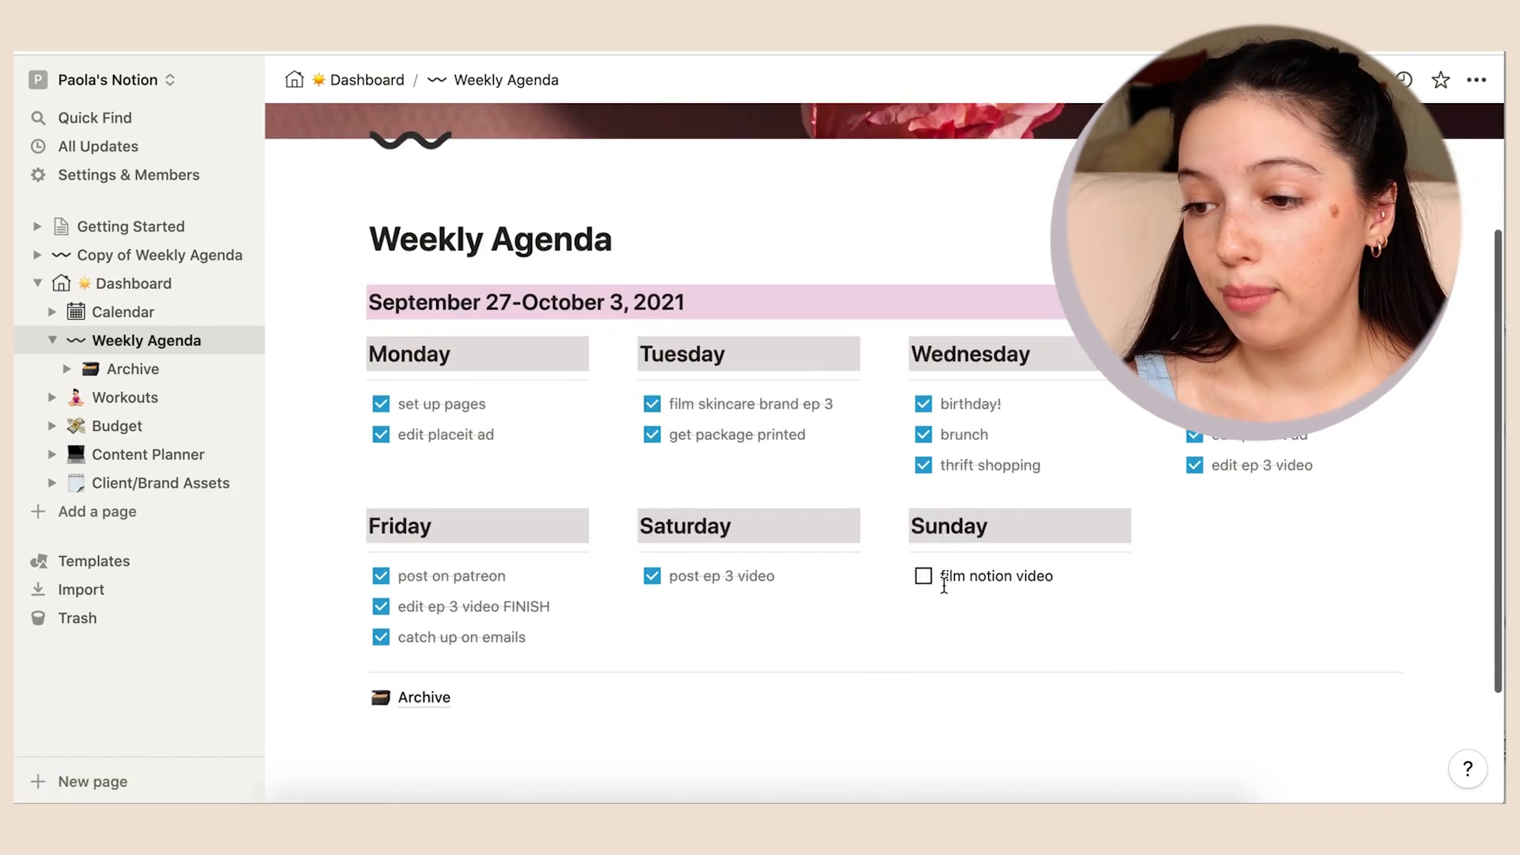
click(922, 577)
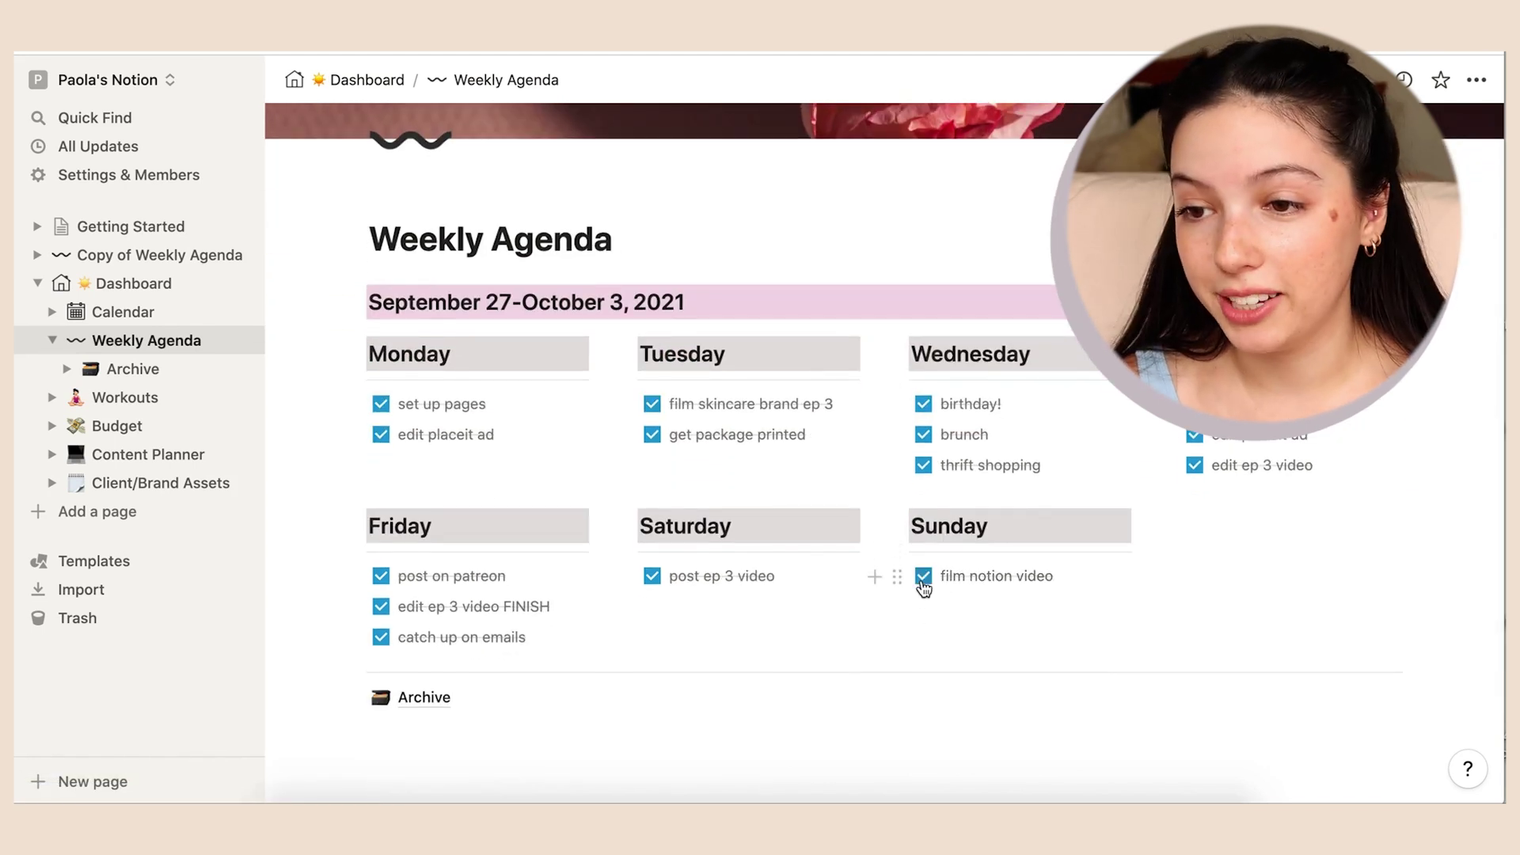
- Move Copy of Weekly Agenda into Dashboard above Weekly Agenda, and move Weekly Agenda's Archive page into the copy
scroll(482, 501, up, 2)
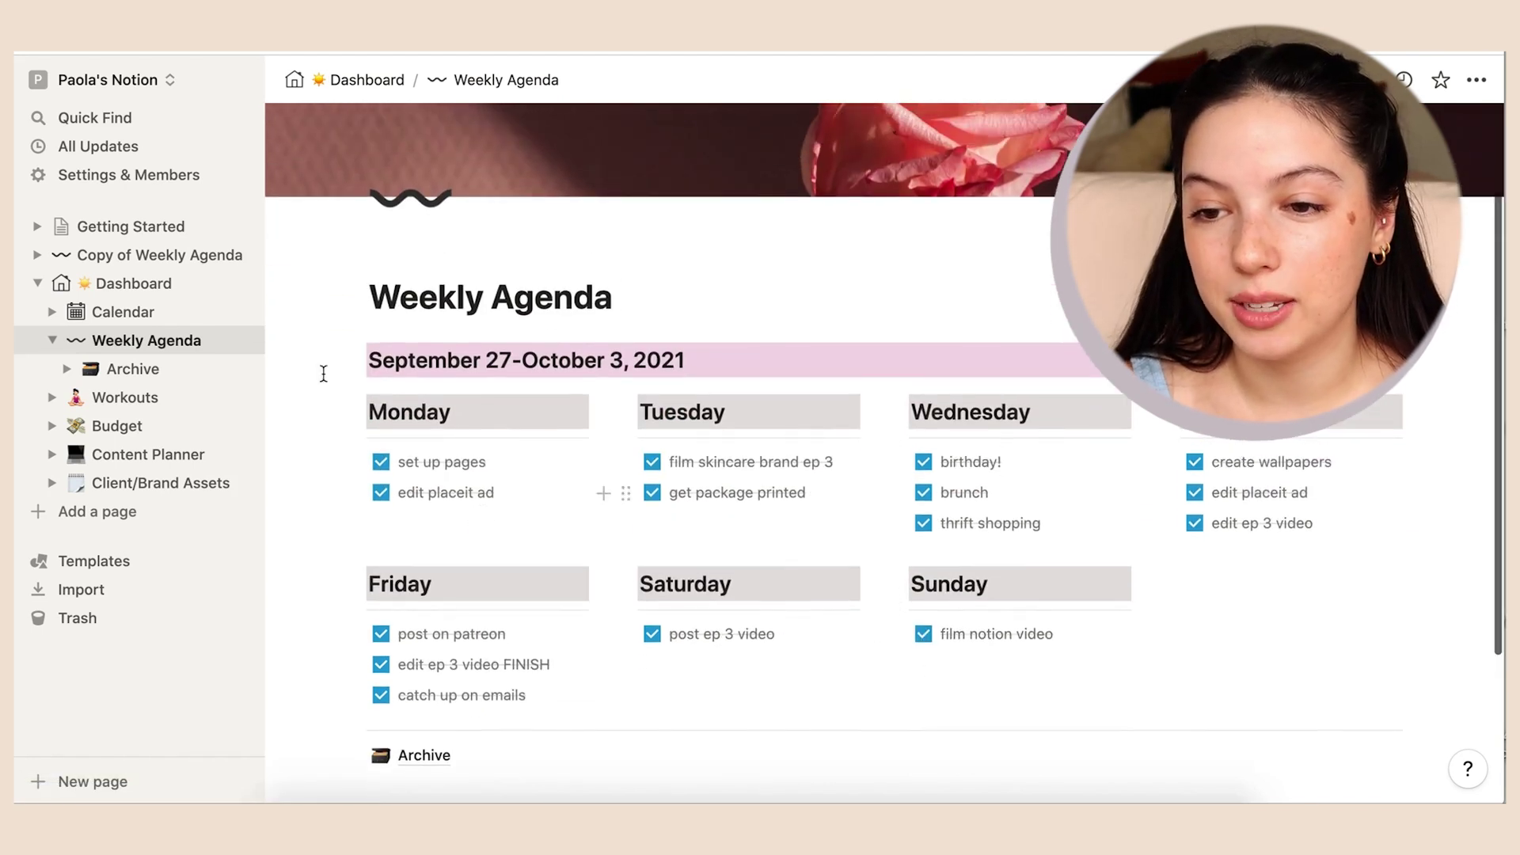
drag(117, 259, 111, 326)
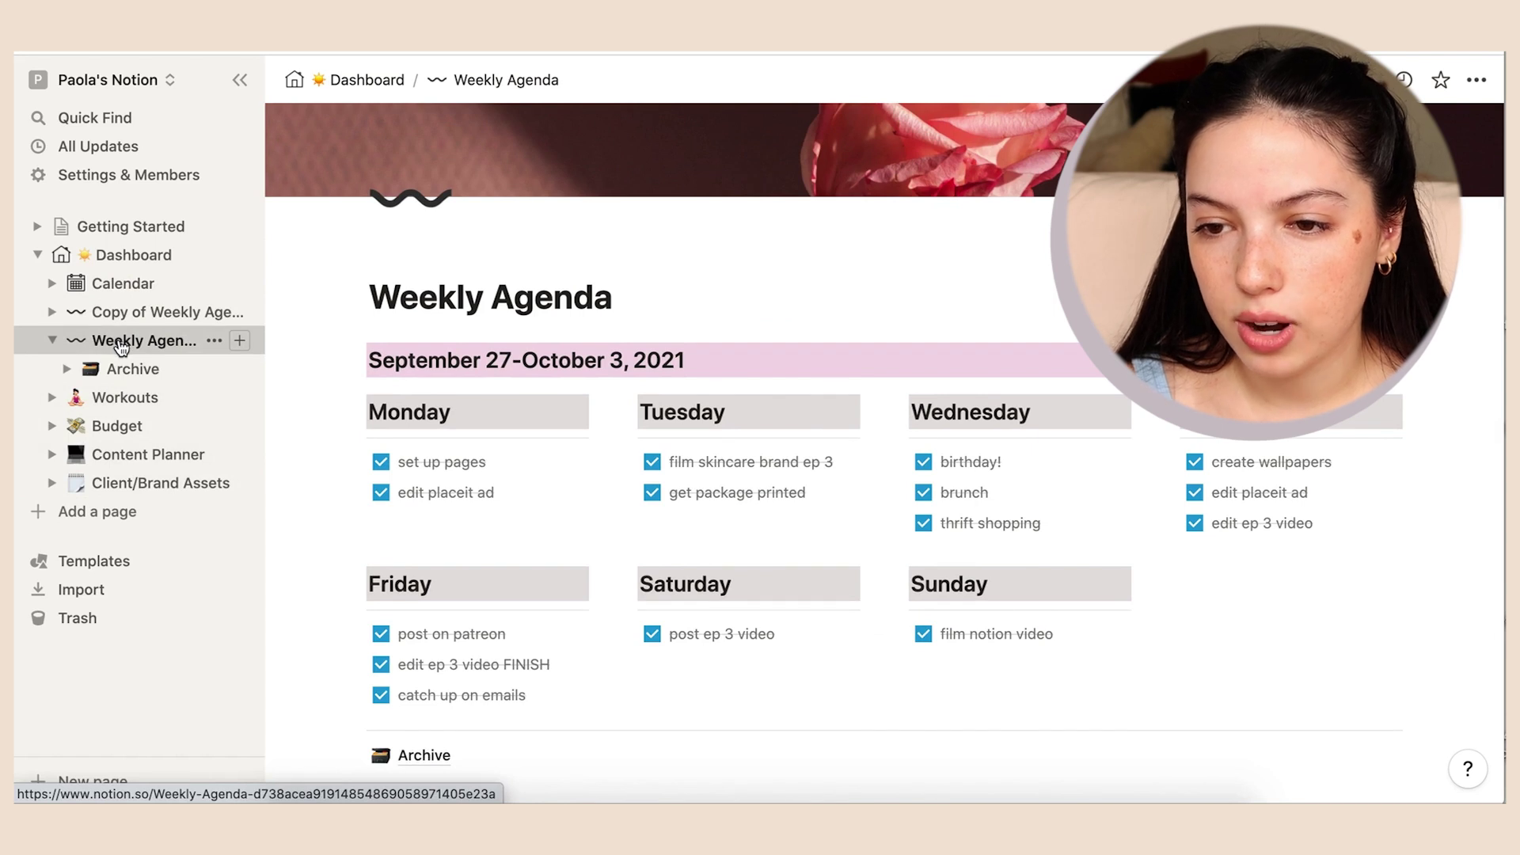
drag(122, 348, 122, 358)
drag(120, 370, 115, 321)
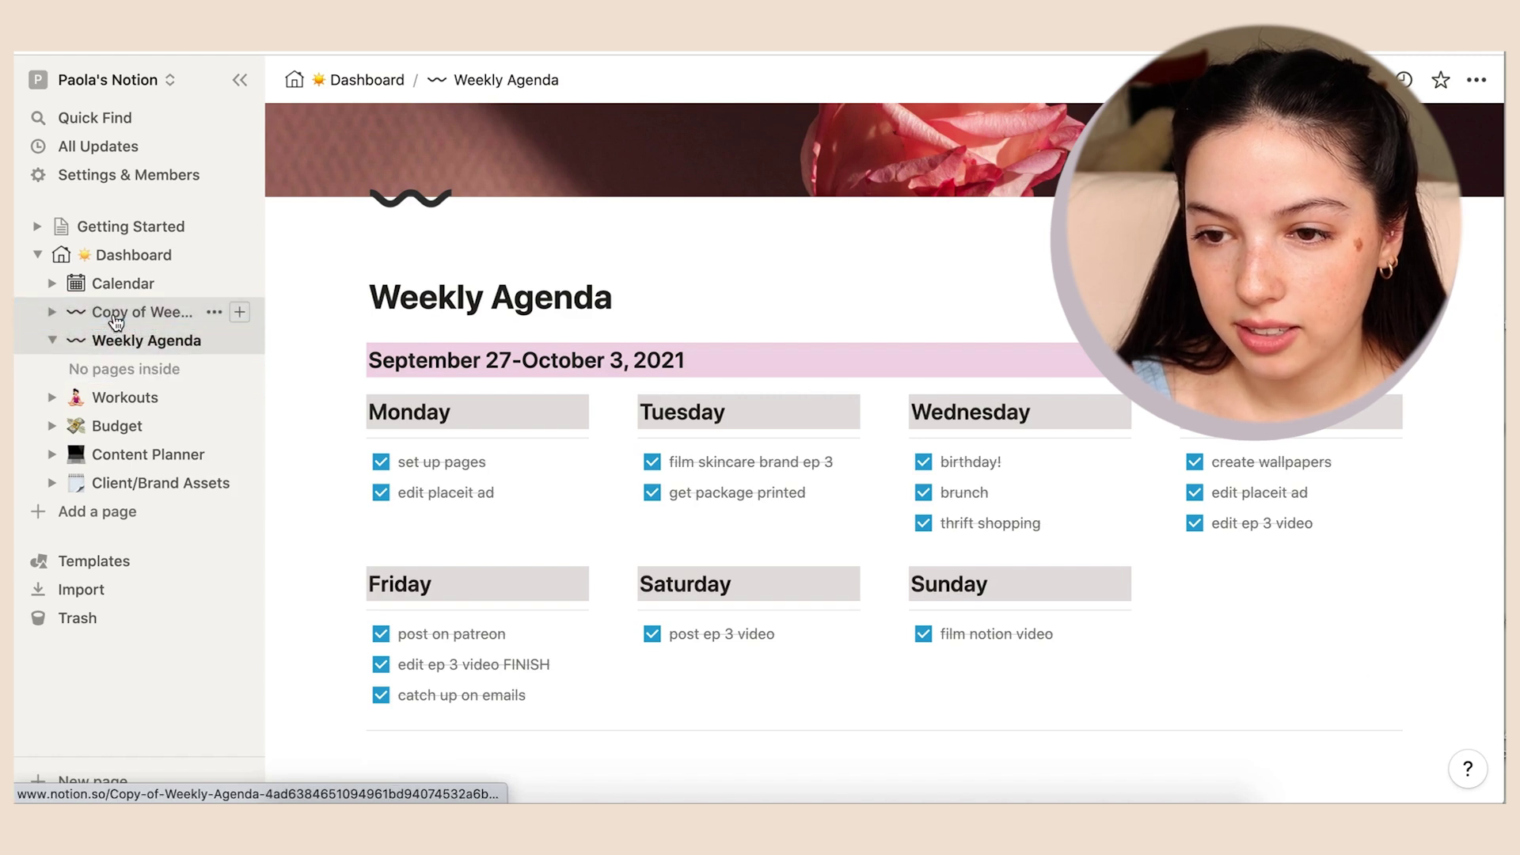
- Delete the extra Archive page under Copy of Weekly Agenda and move the old Weekly Agenda into the remaining Archive
click(212, 341)
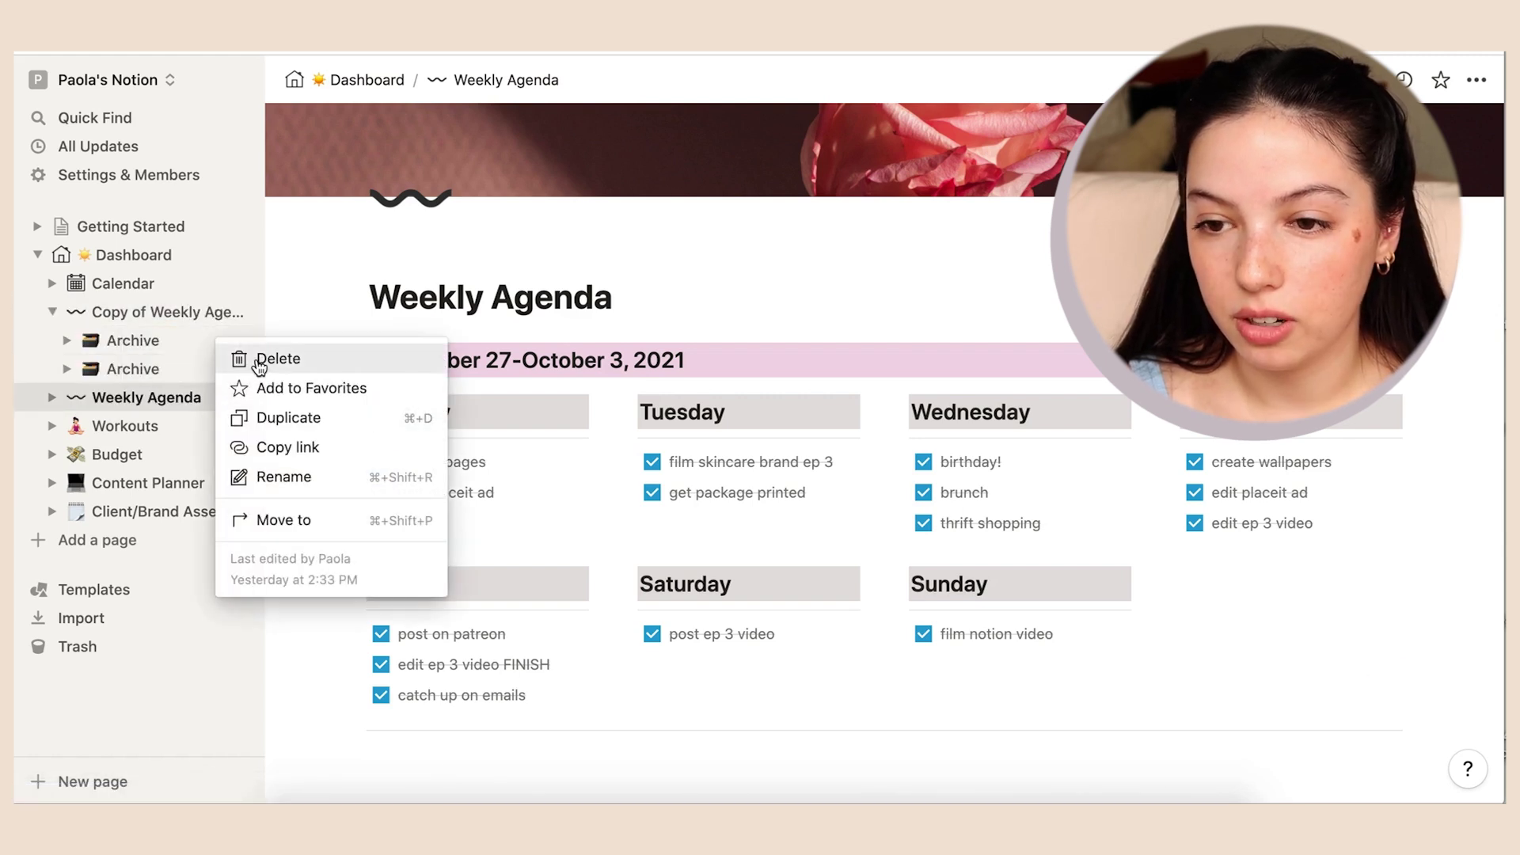
click(254, 362)
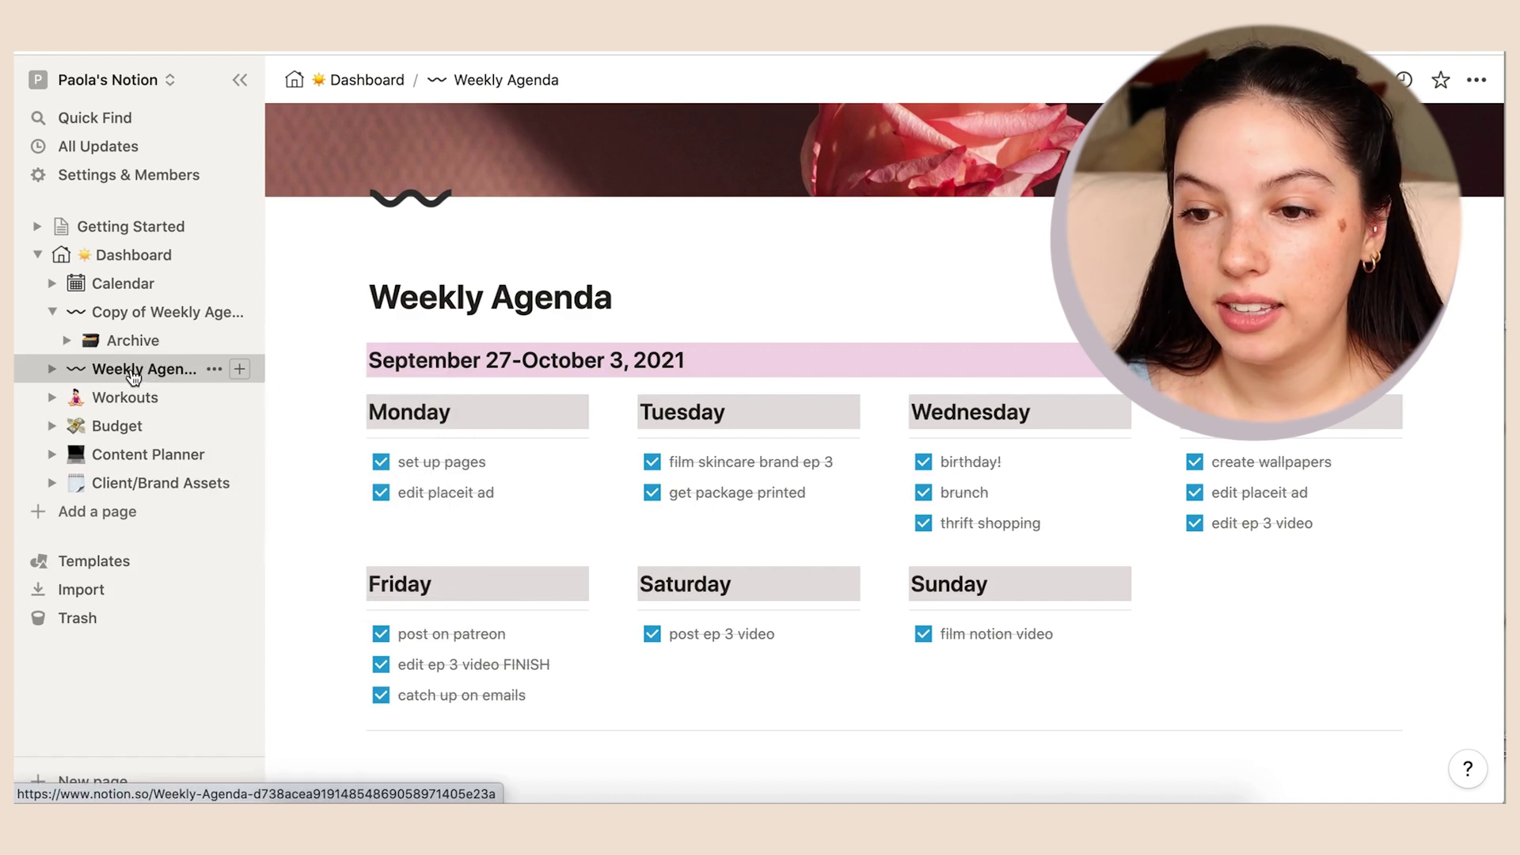
drag(133, 377, 121, 348)
- Rename the Copy of Weekly Agenda page as "Weekly Agenda"
click(103, 312)
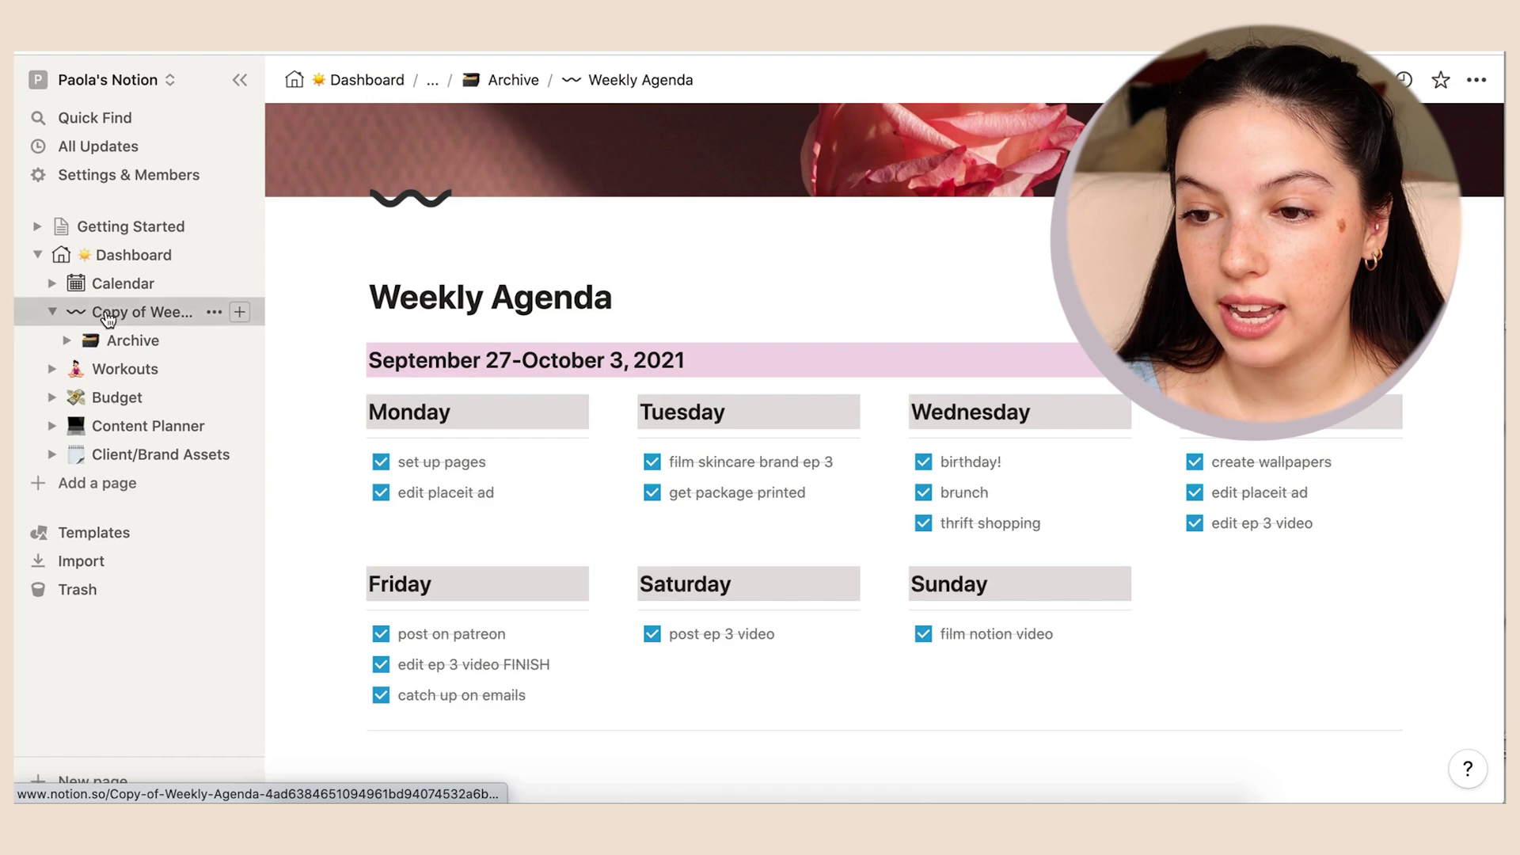
click(507, 423)
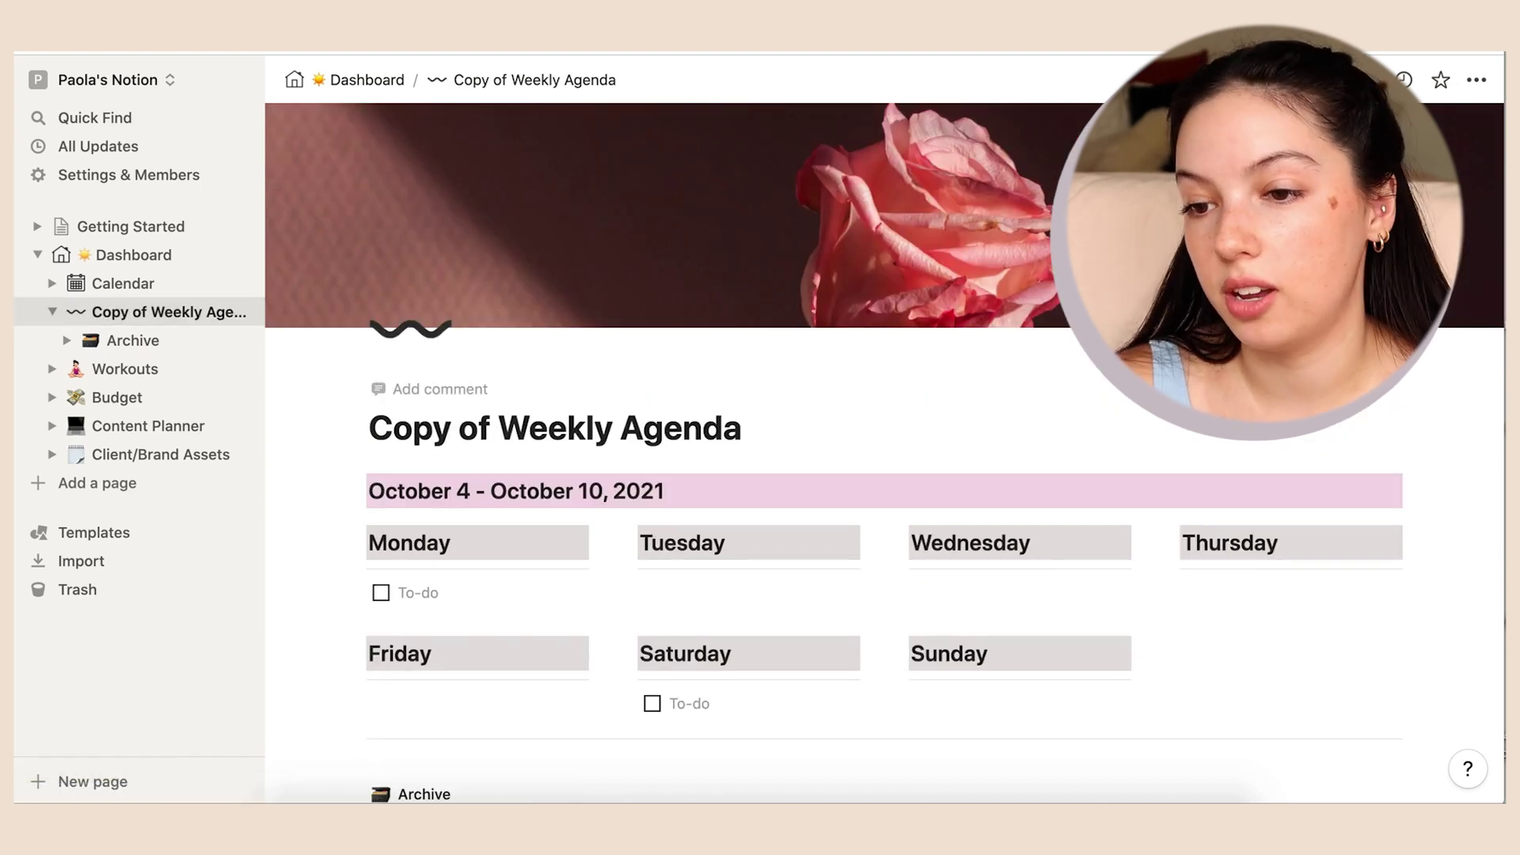
key(BackSpace)
key(BackSpace)
key(BackSpace)
key(BackSpace)
key(BackSpace)
key(BackSpace)
key(BackSpace)
key(BackSpace)
- View the archived Weekly Agenda and the Archive's subpages, and open the October 4 - October 10, 2021 agenda
key(super+bracketleft)
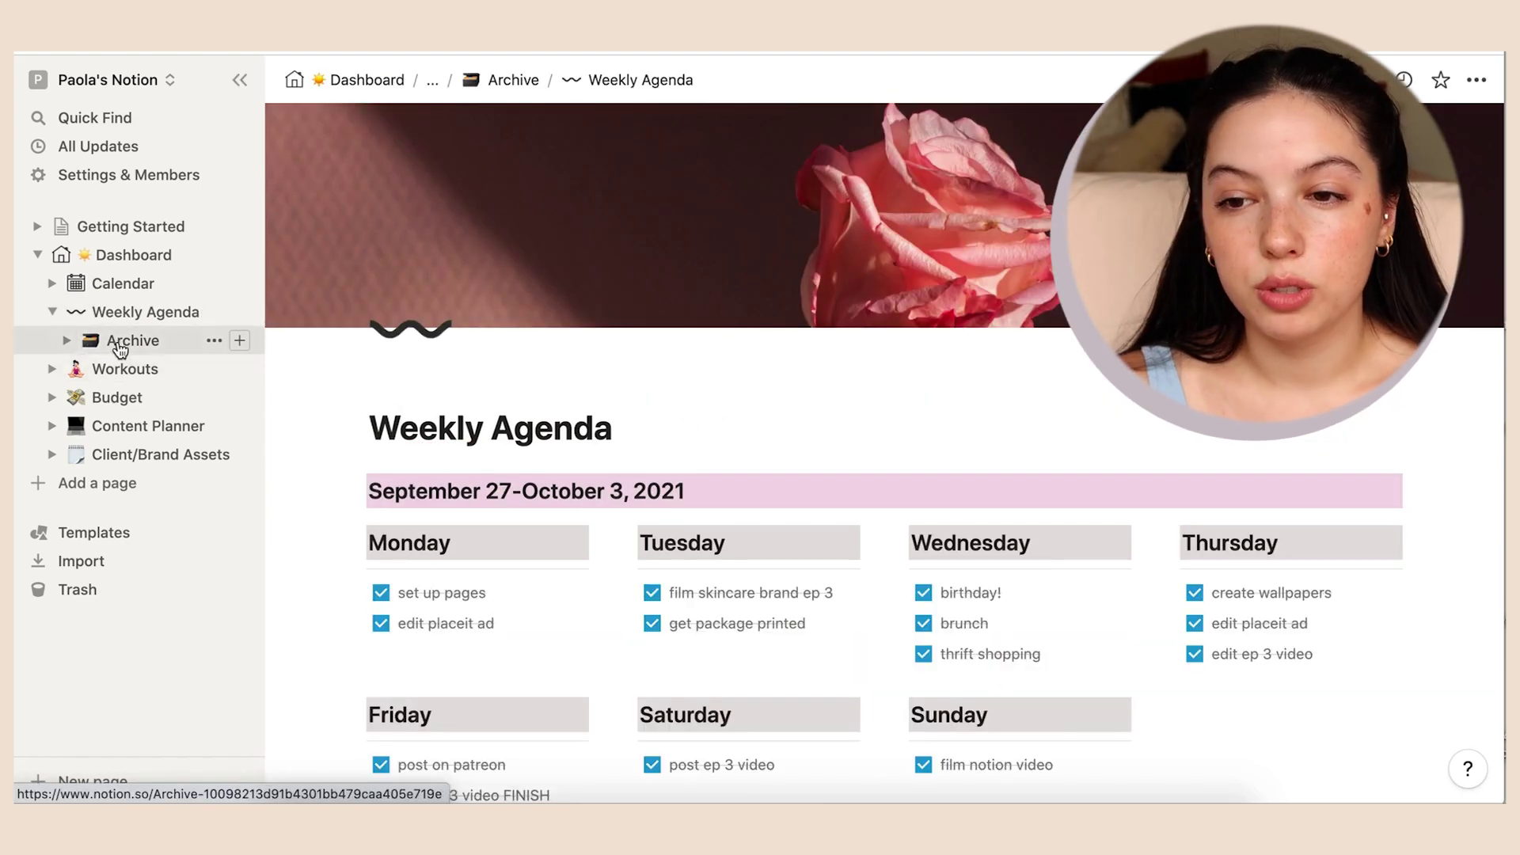
click(67, 341)
click(66, 340)
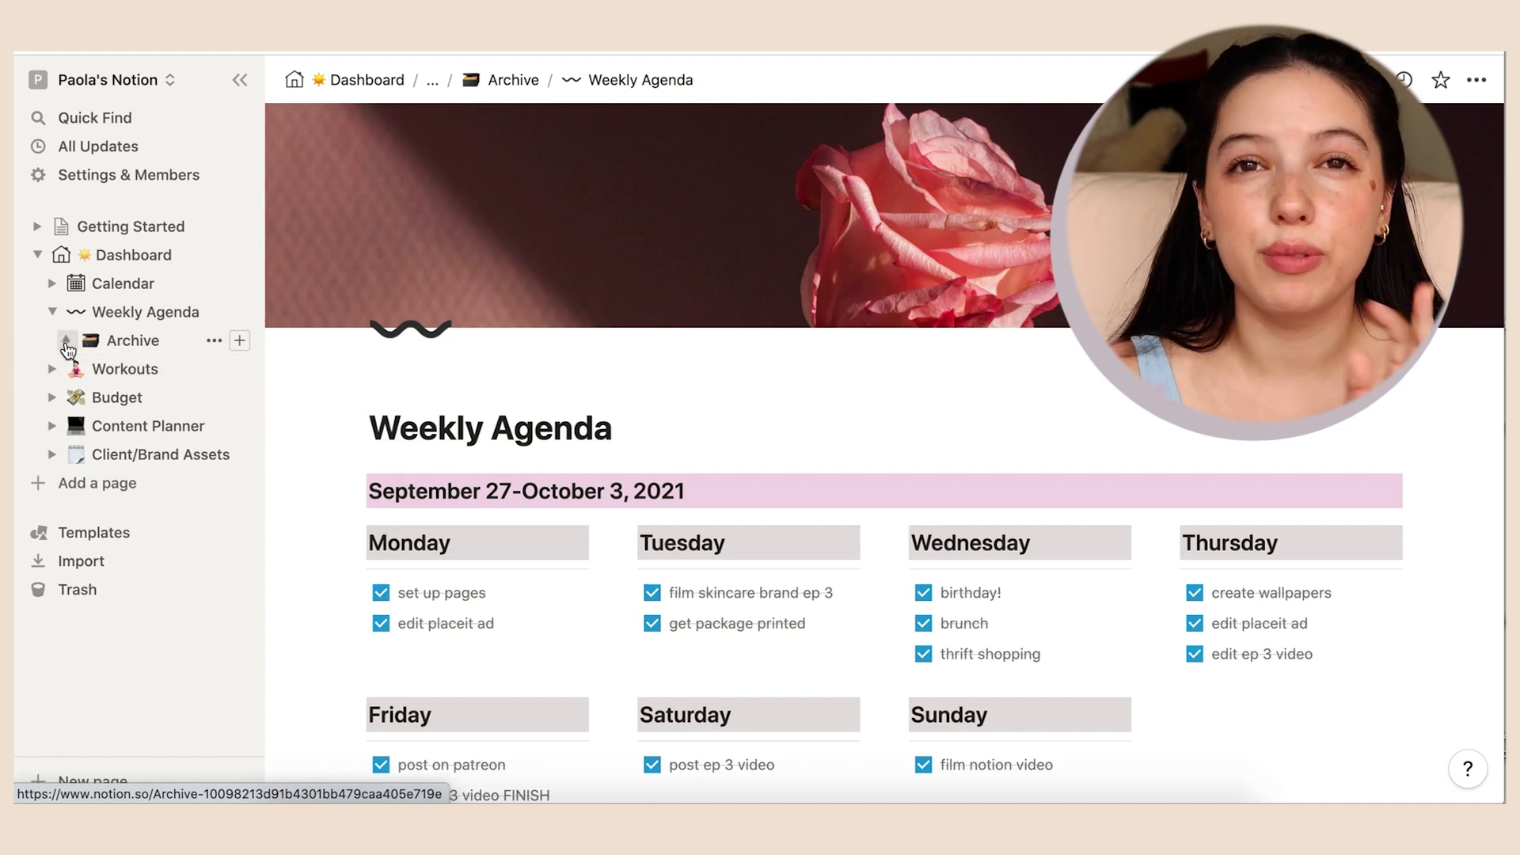
click(103, 319)
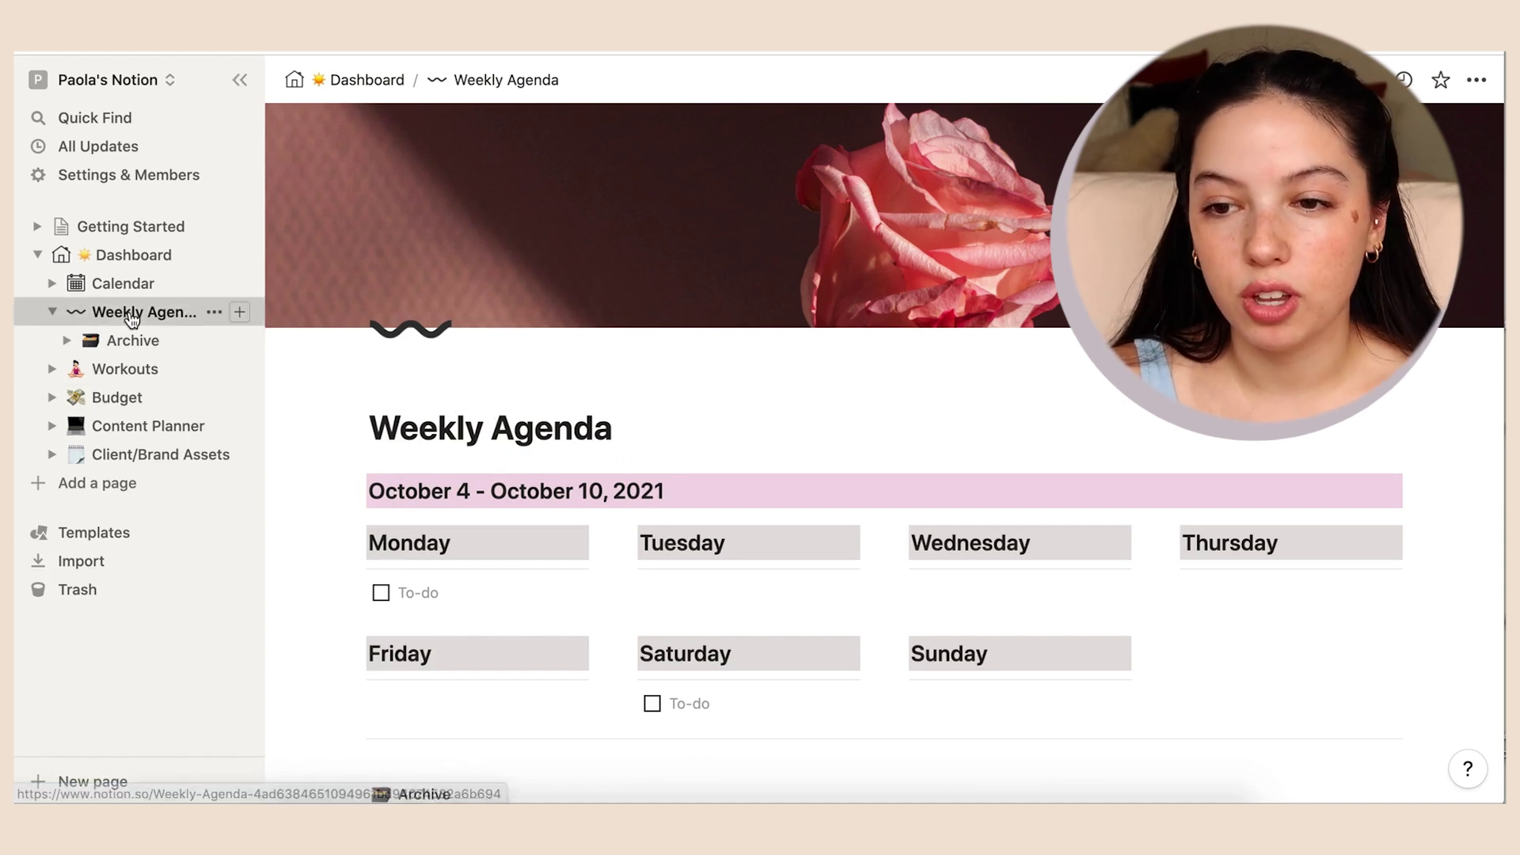
click(50, 315)
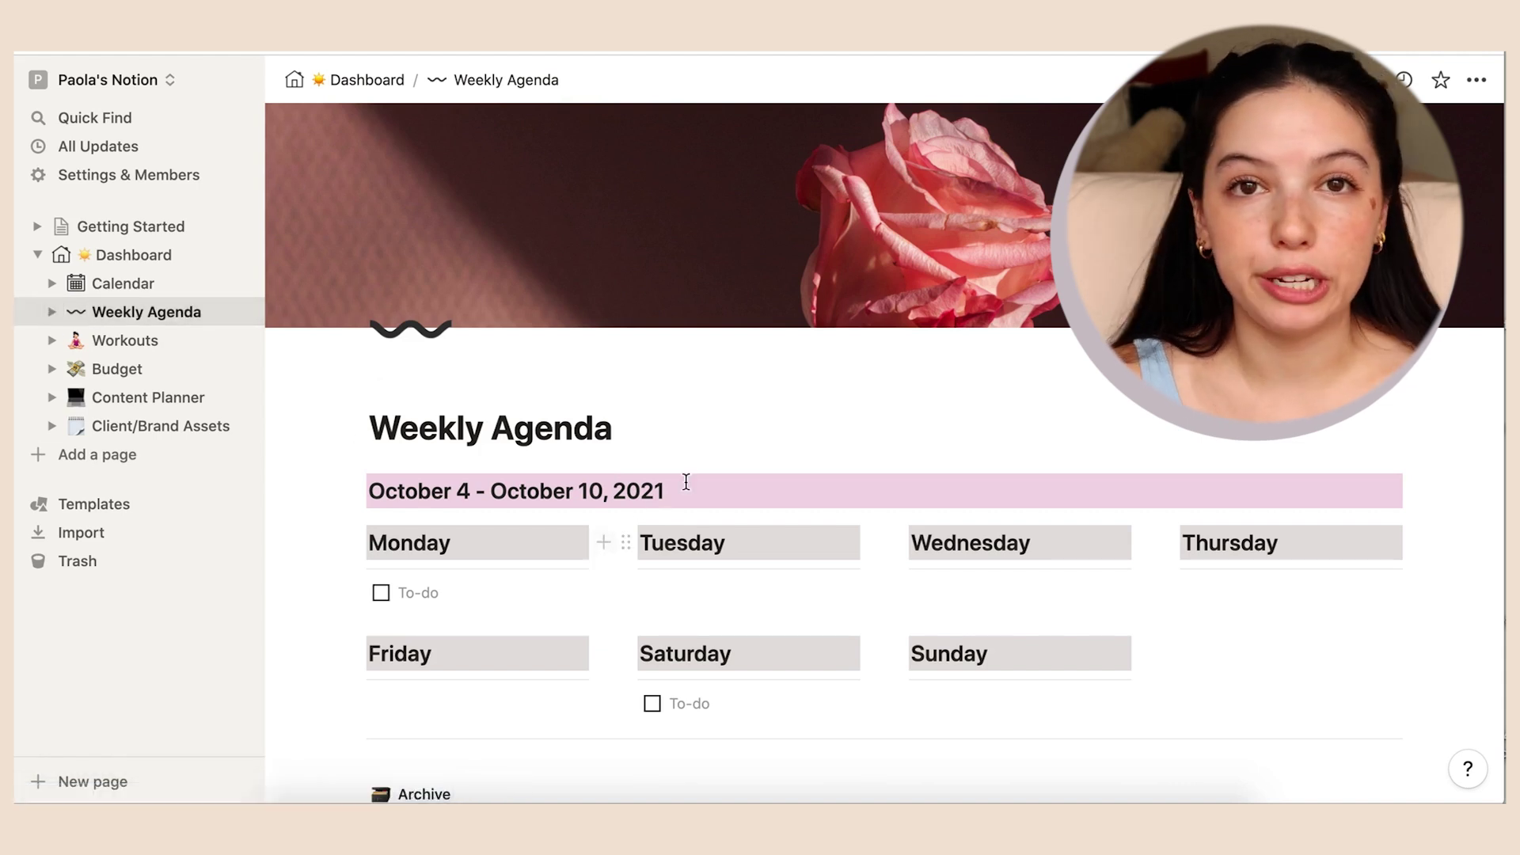
- Open the archived Weekly Agenda page and retitle it "September 27-October 3, 2021"
scroll(664, 492, down, 3)
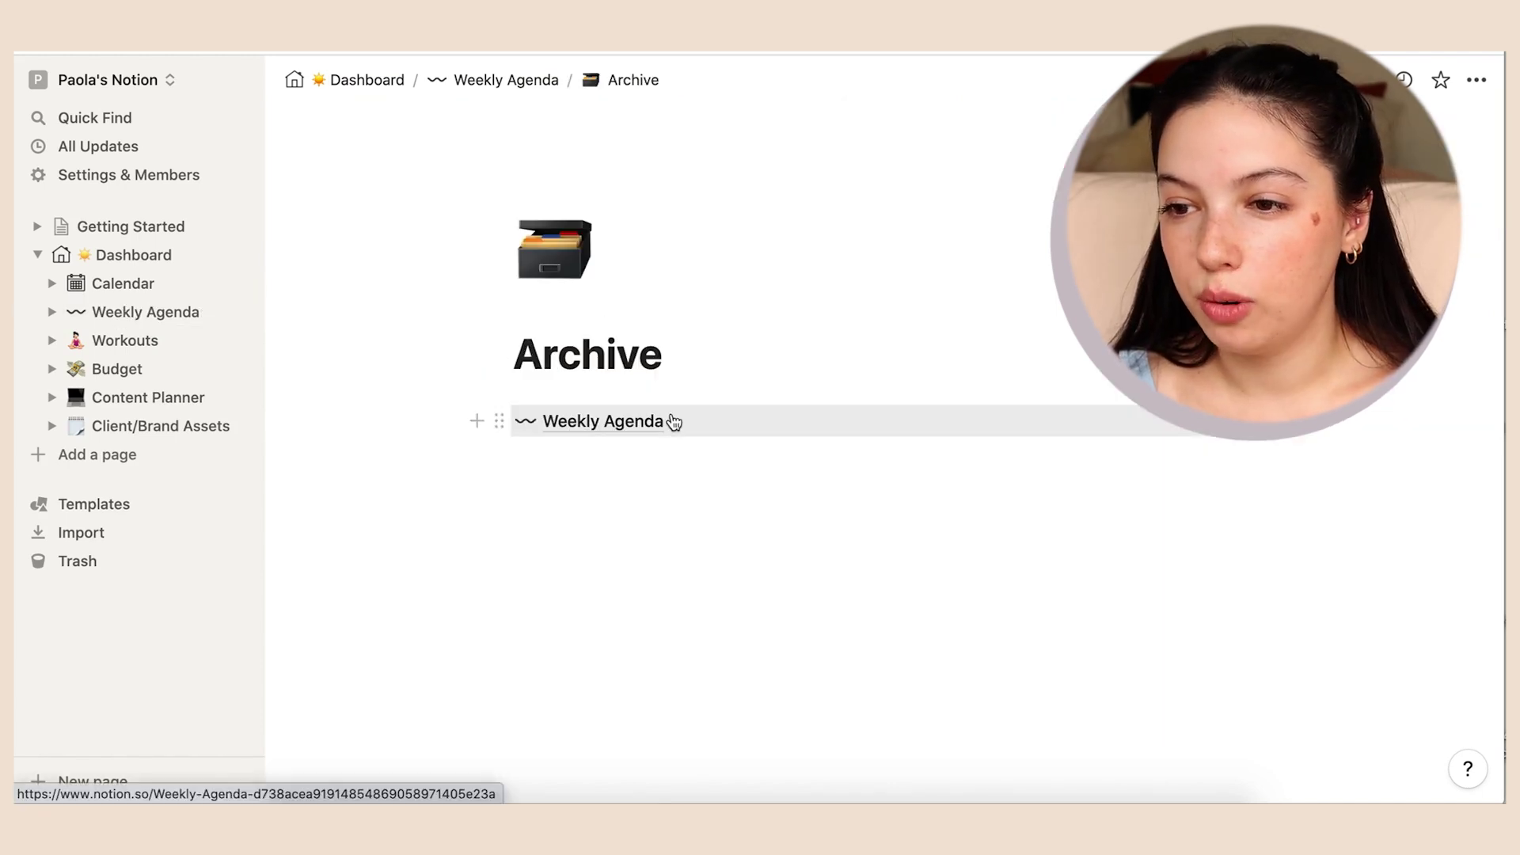
click(631, 428)
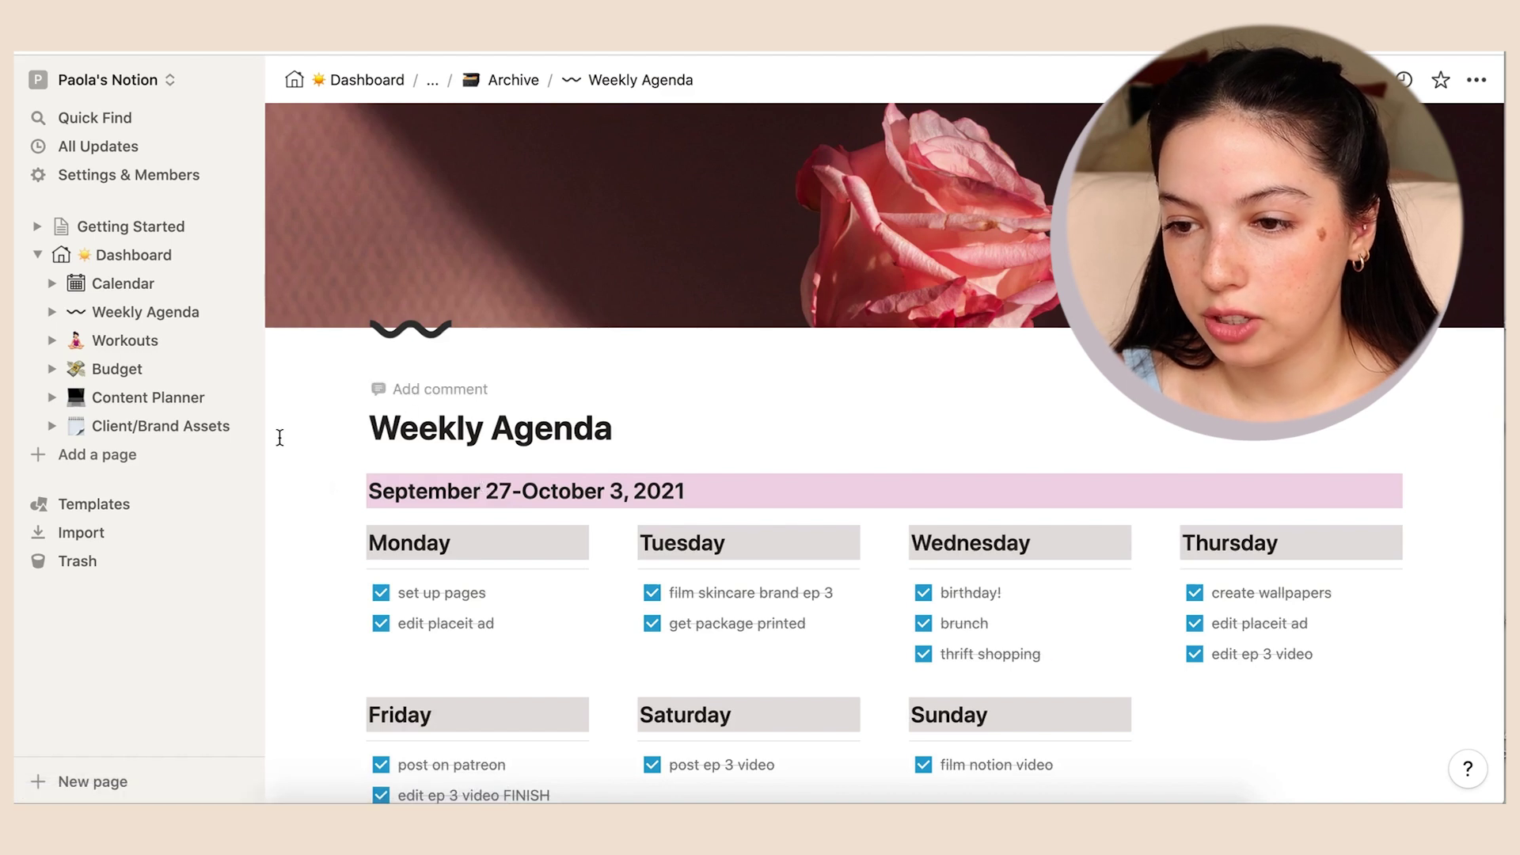
drag(631, 429, 367, 423)
text(Septe)
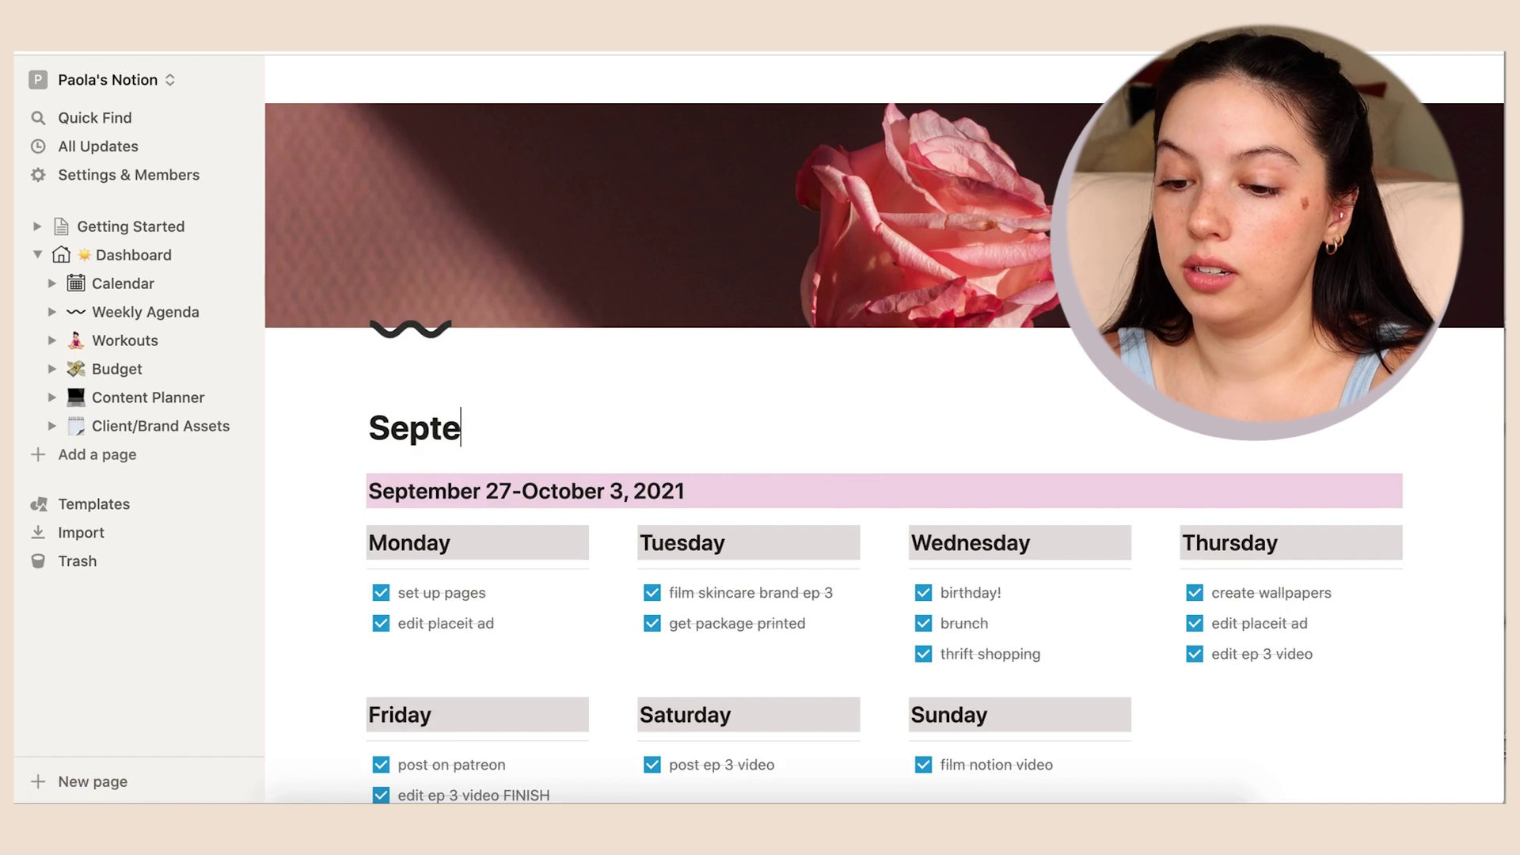
text(mber 27-)
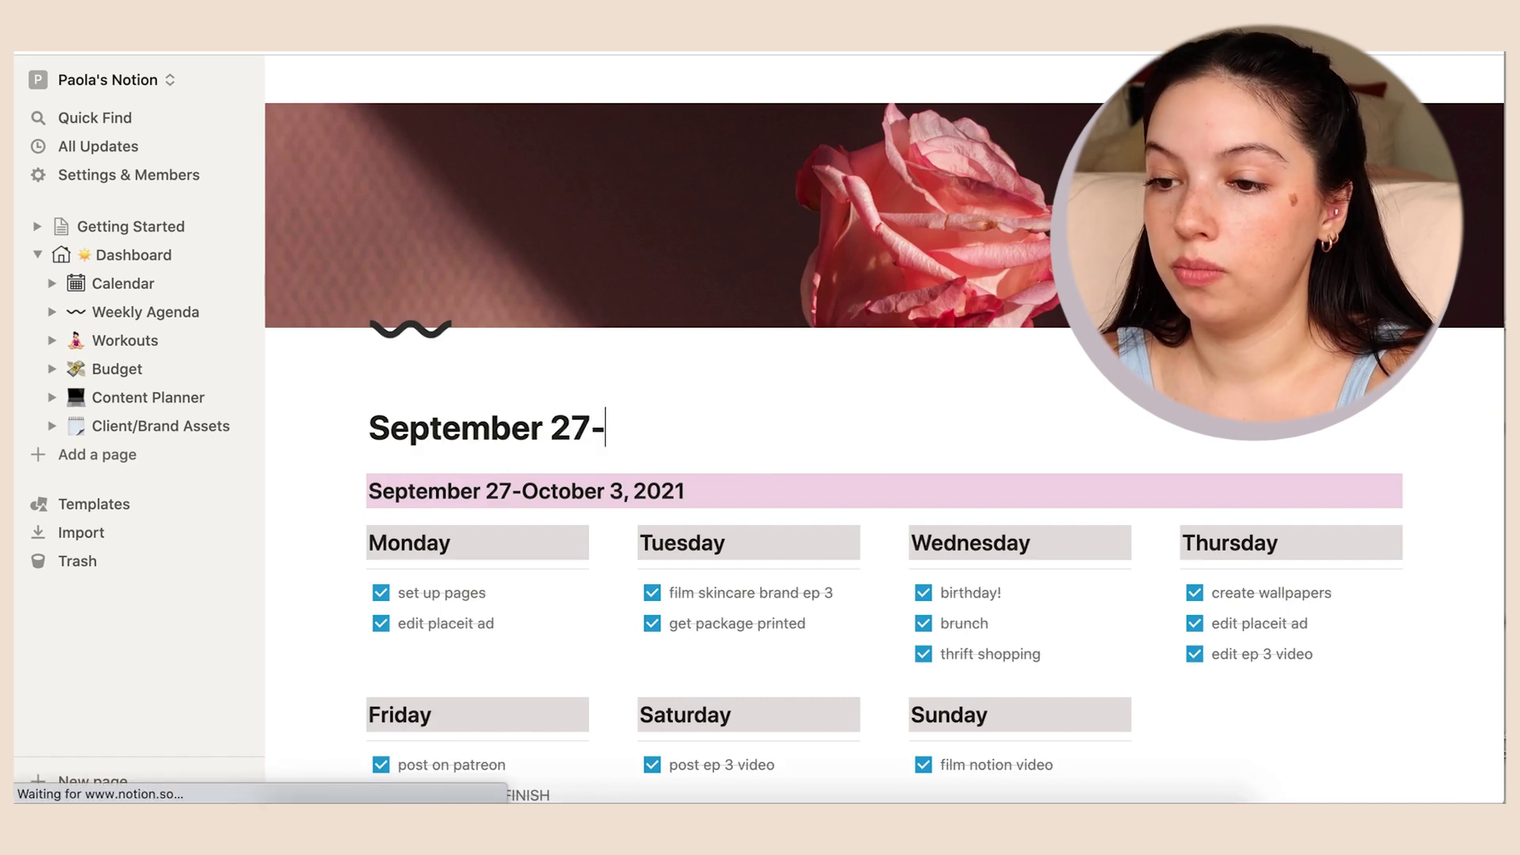
text(October 3,)
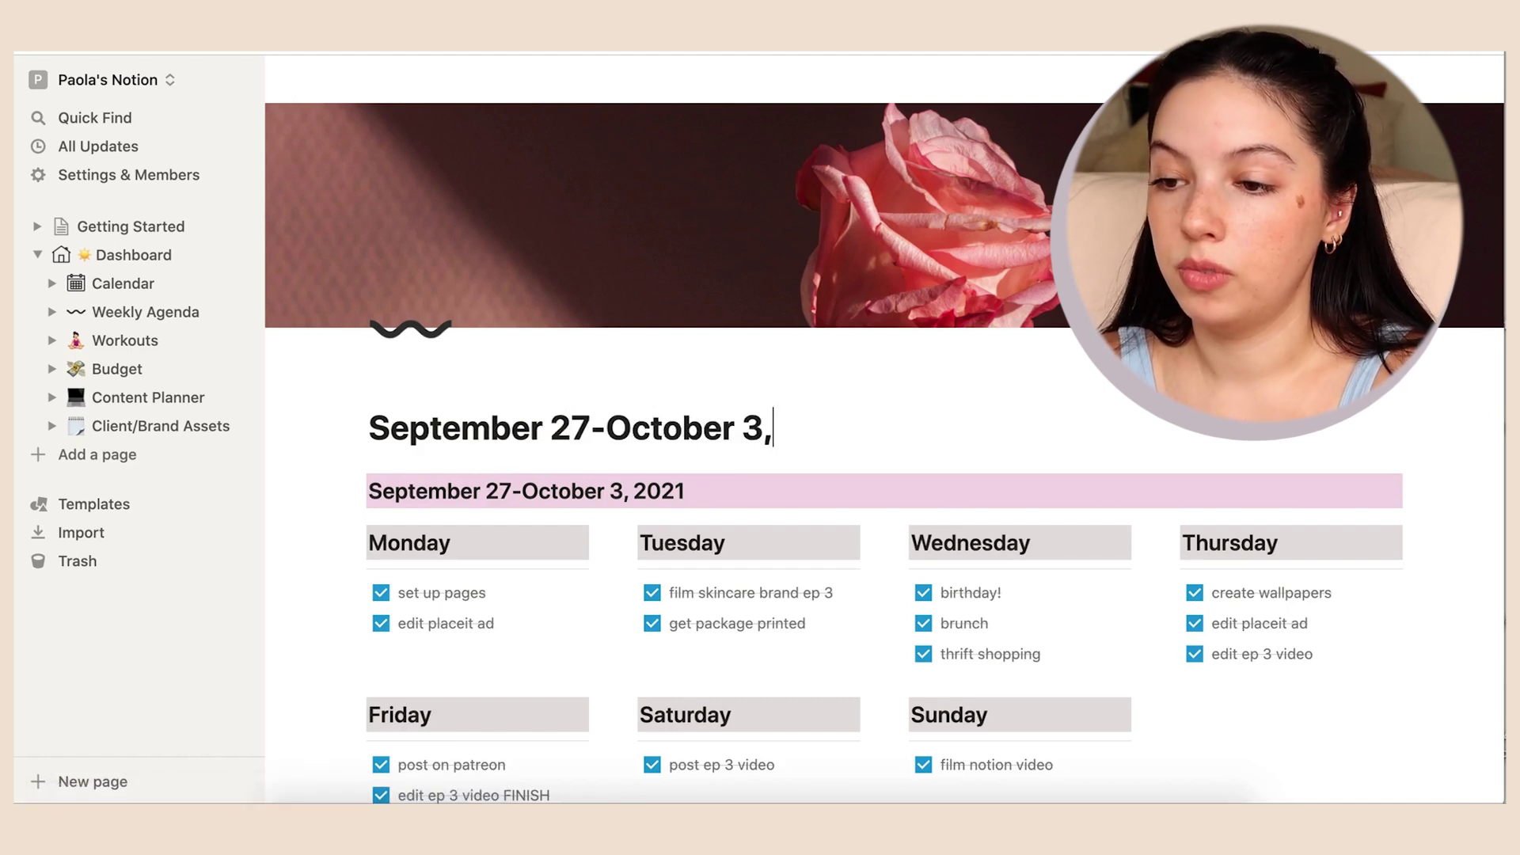
text( 2021)
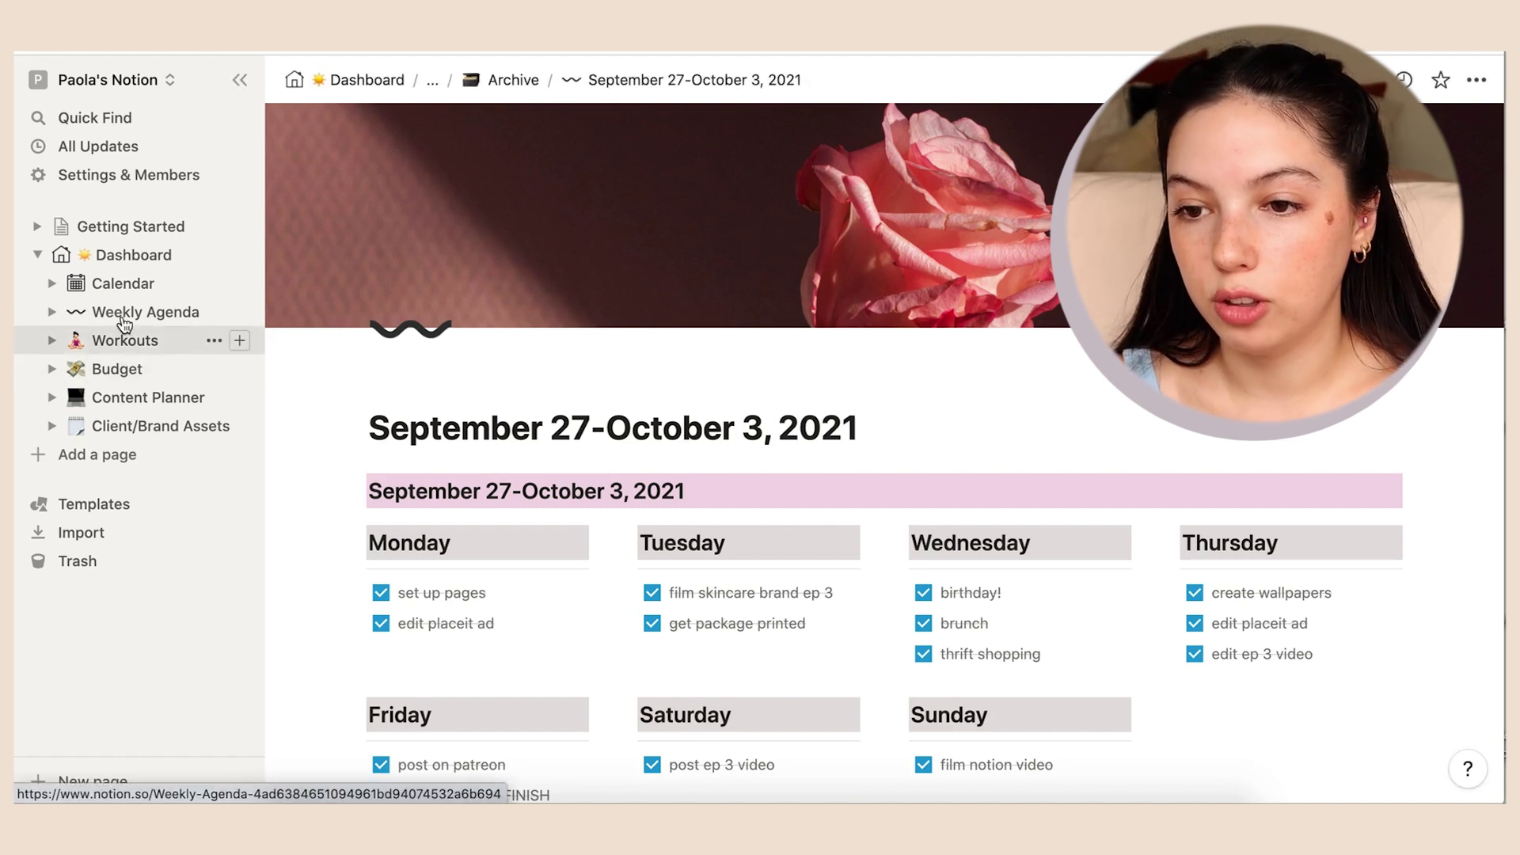
- Go back to the current Weekly Agenda and open its Archive page to view the archived weeks
click(122, 315)
click(52, 312)
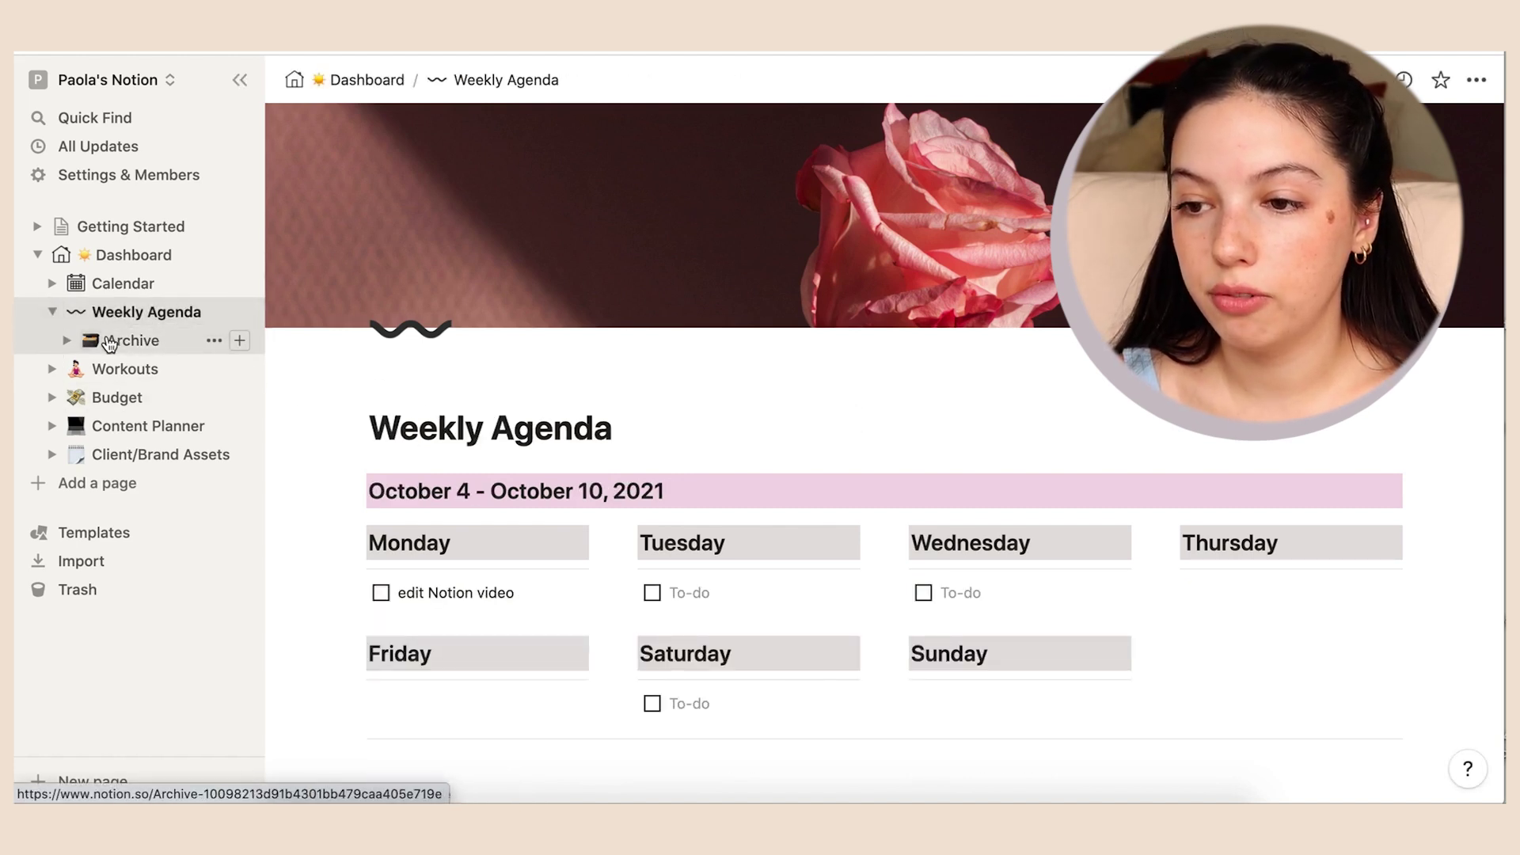
click(111, 342)
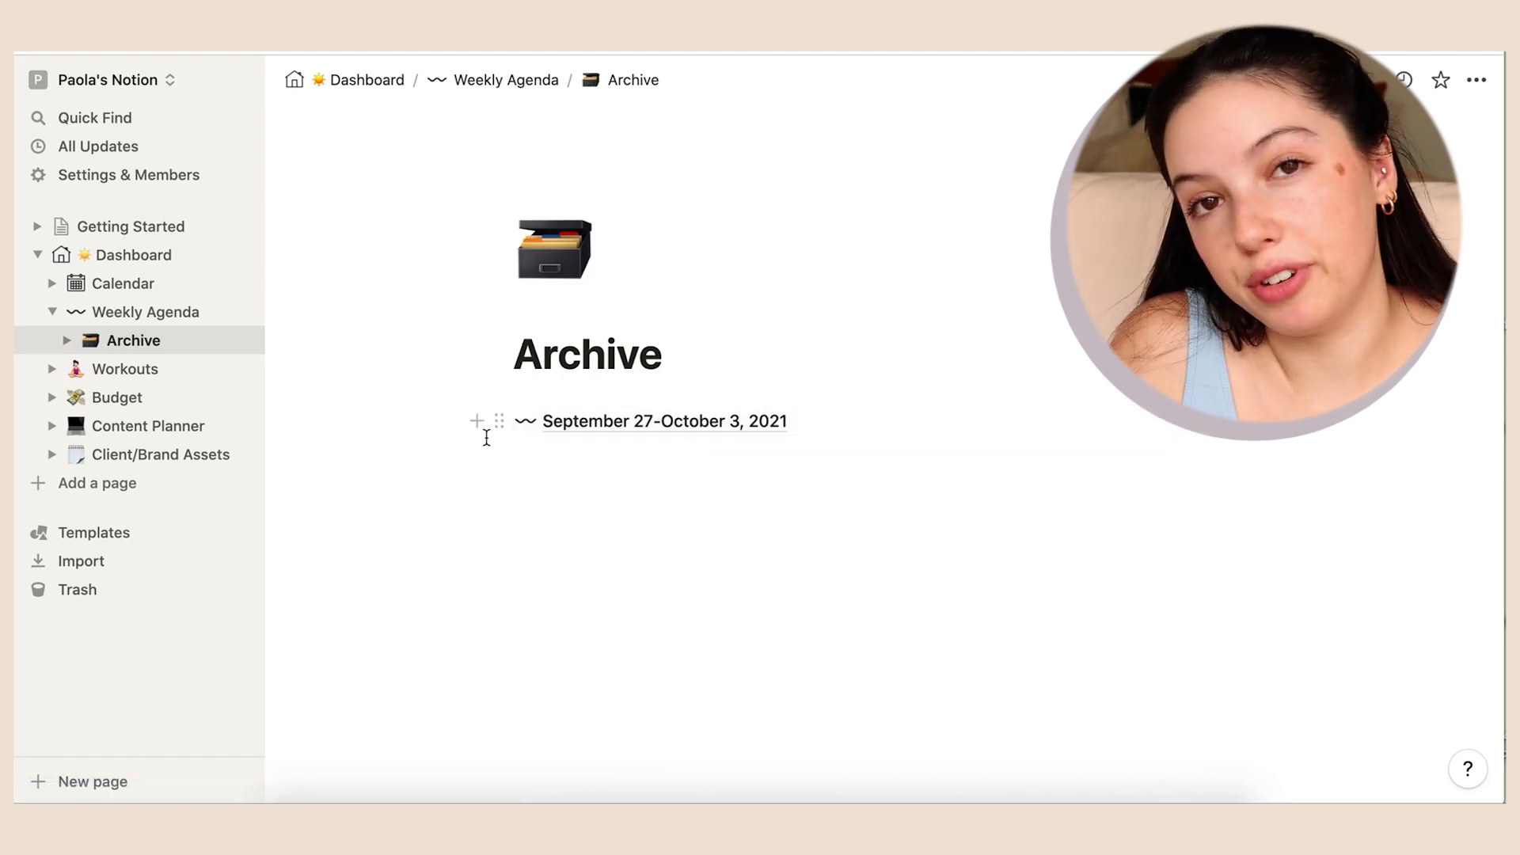
- Return to the Weekly Agenda page, and open the Content Planner to view its board
click(146, 312)
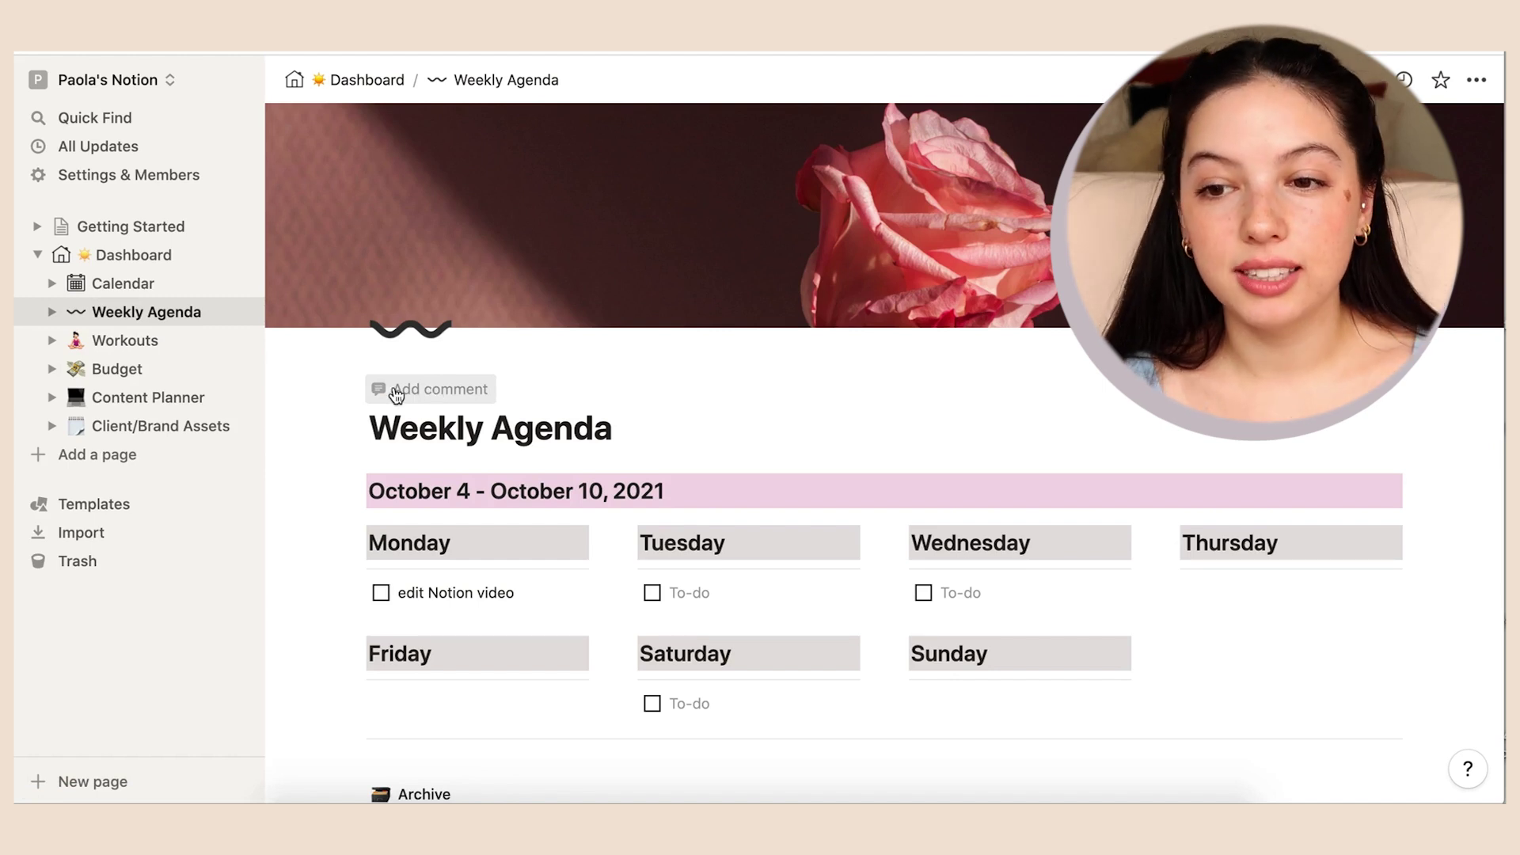
click(166, 400)
scroll(679, 466, down, 2)
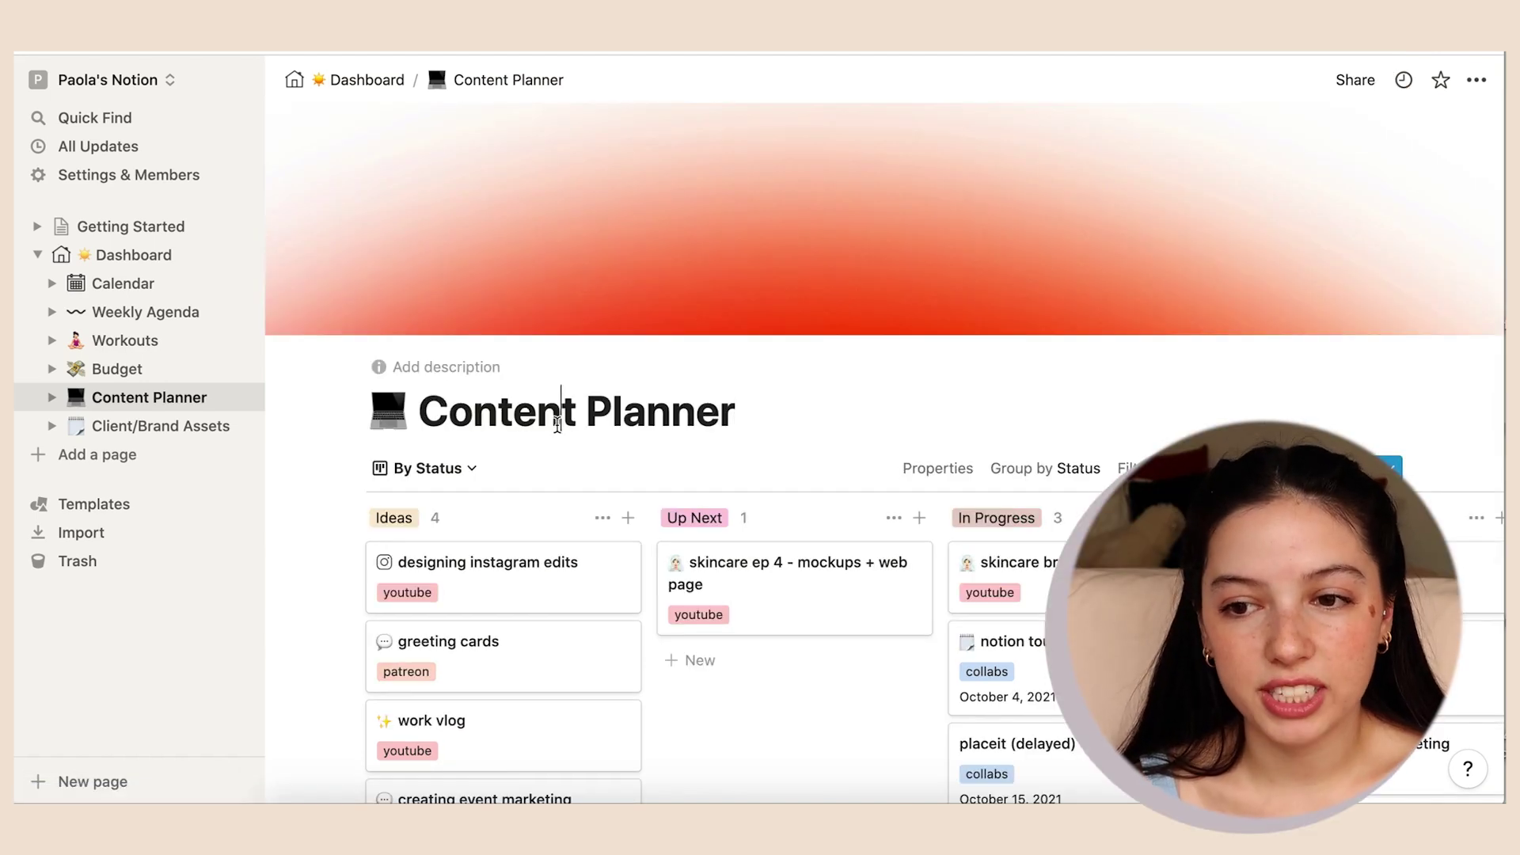
- Go to the Dashboard page and show its style, text size and width options
click(117, 260)
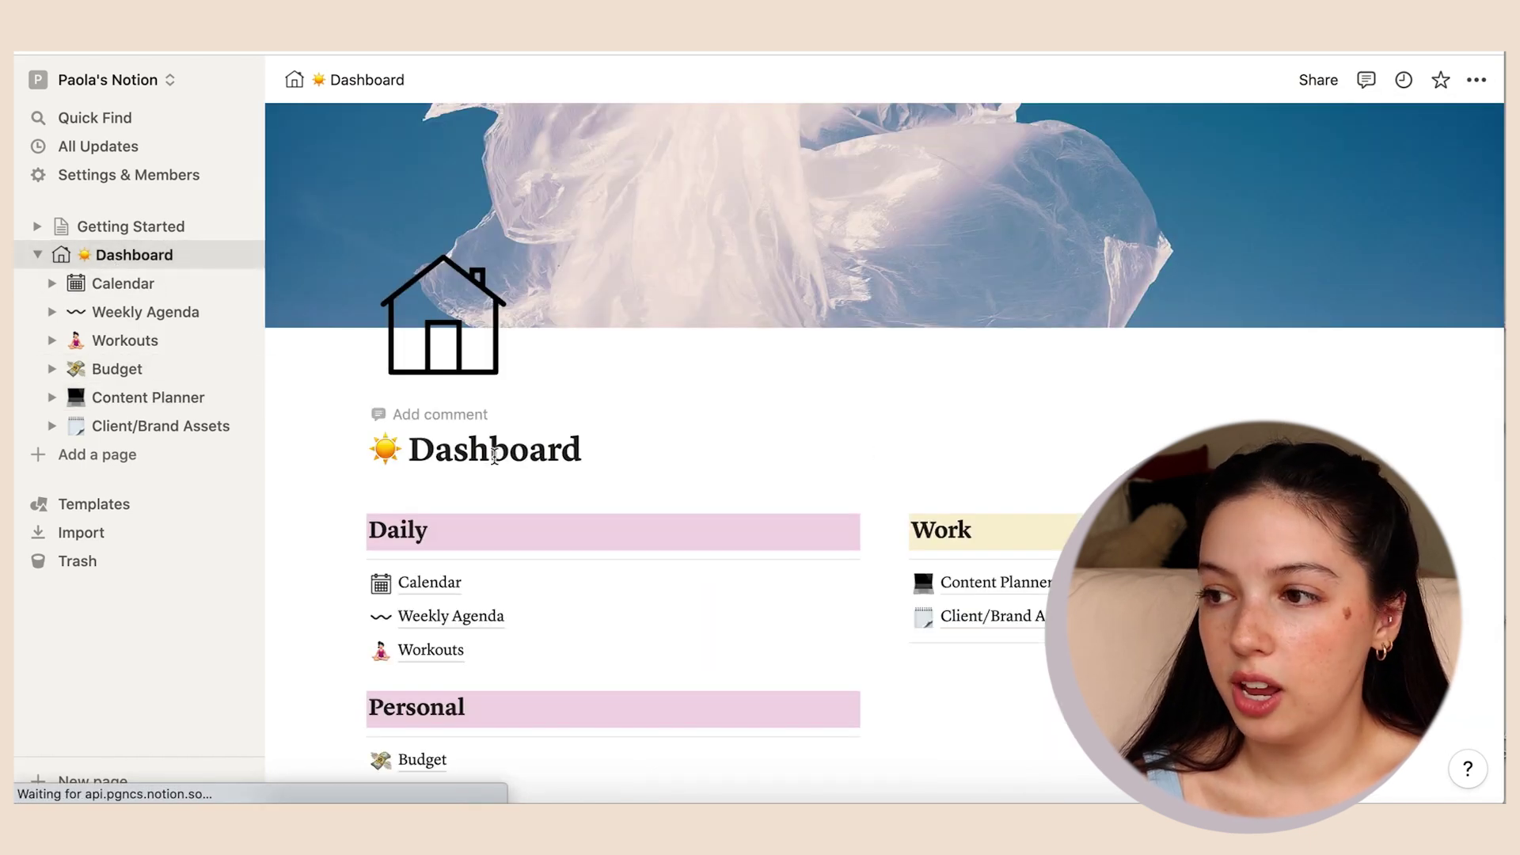
click(1478, 83)
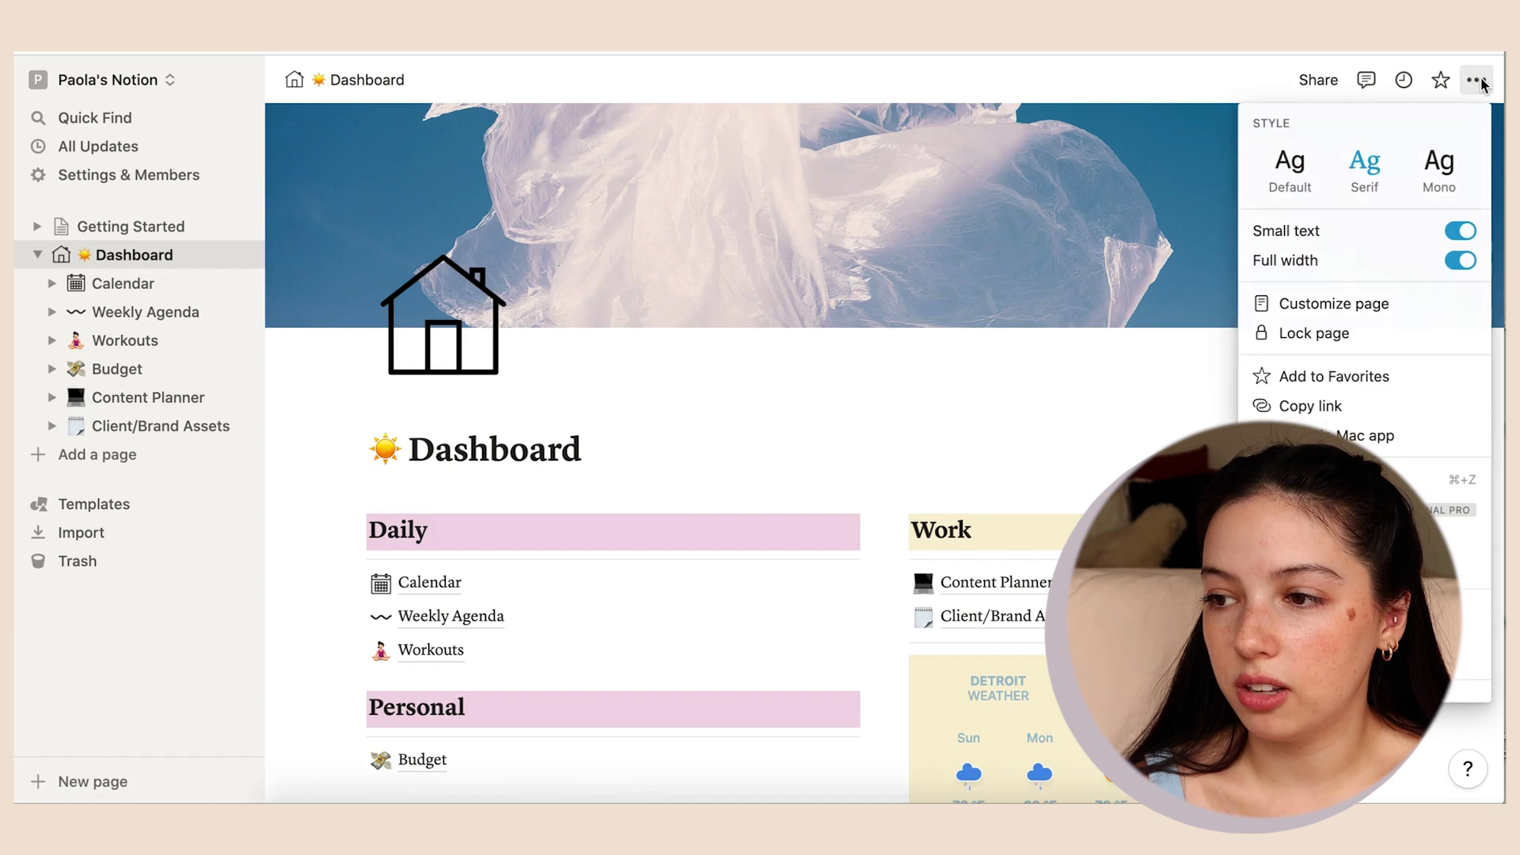
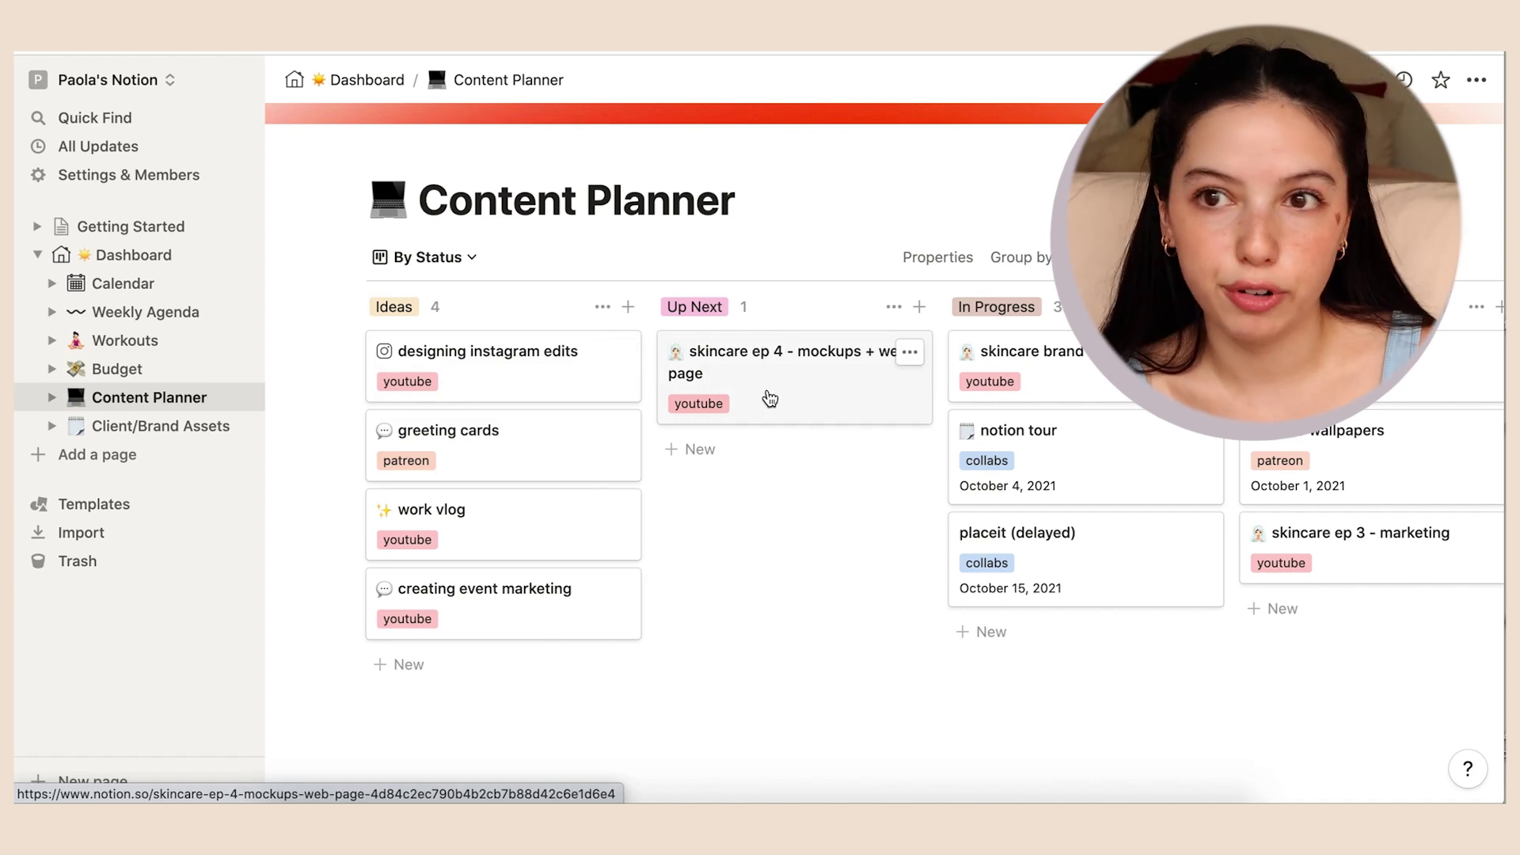
- View the Content Planner board through the Published column, and open the "notion tour" card to view its properties
scroll(959, 388, right, 3)
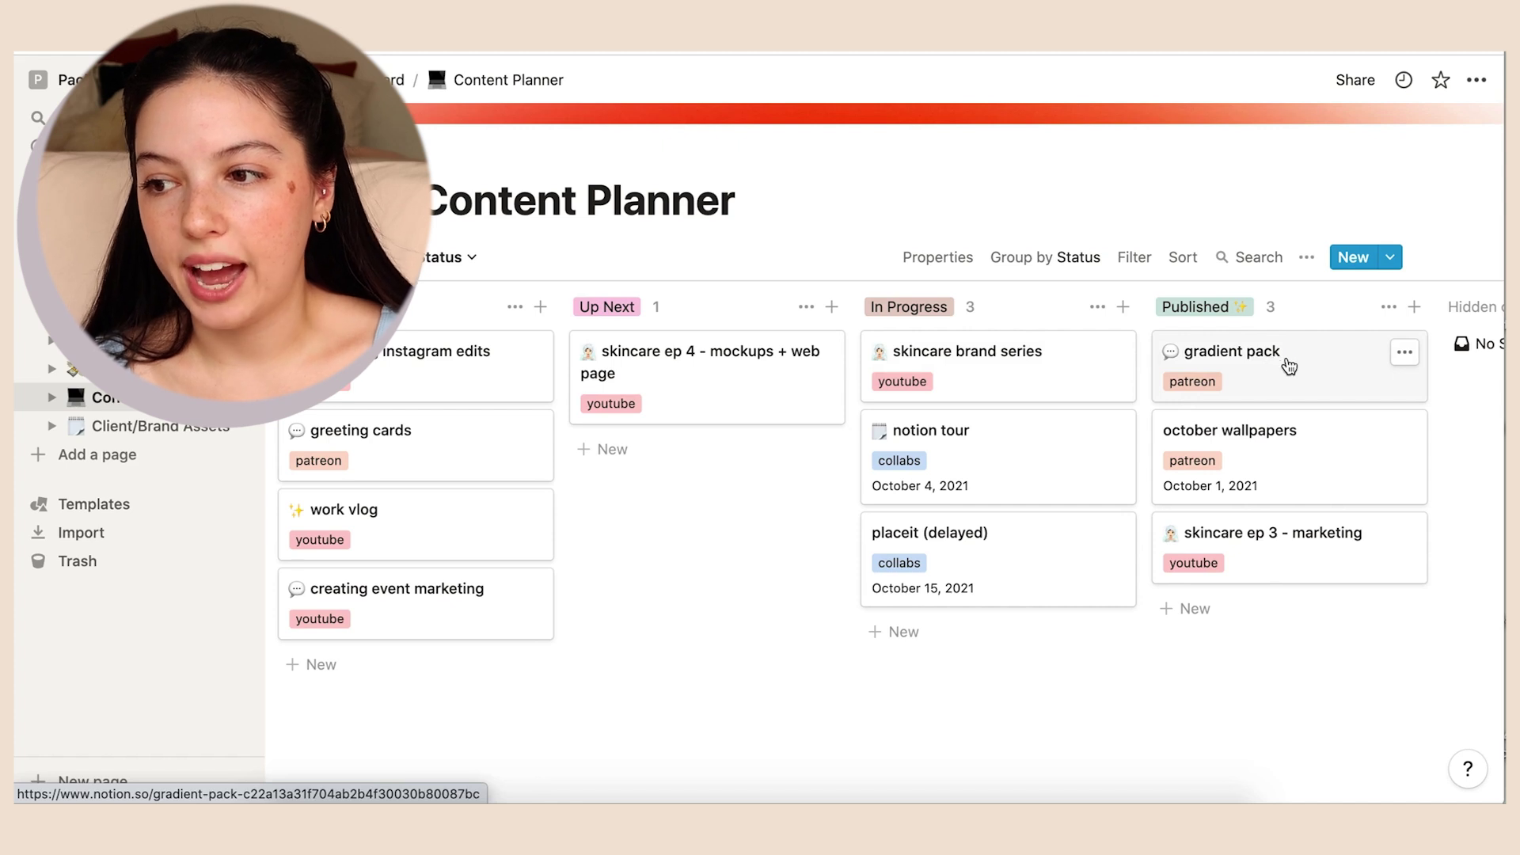
scroll(1290, 365, right, 1)
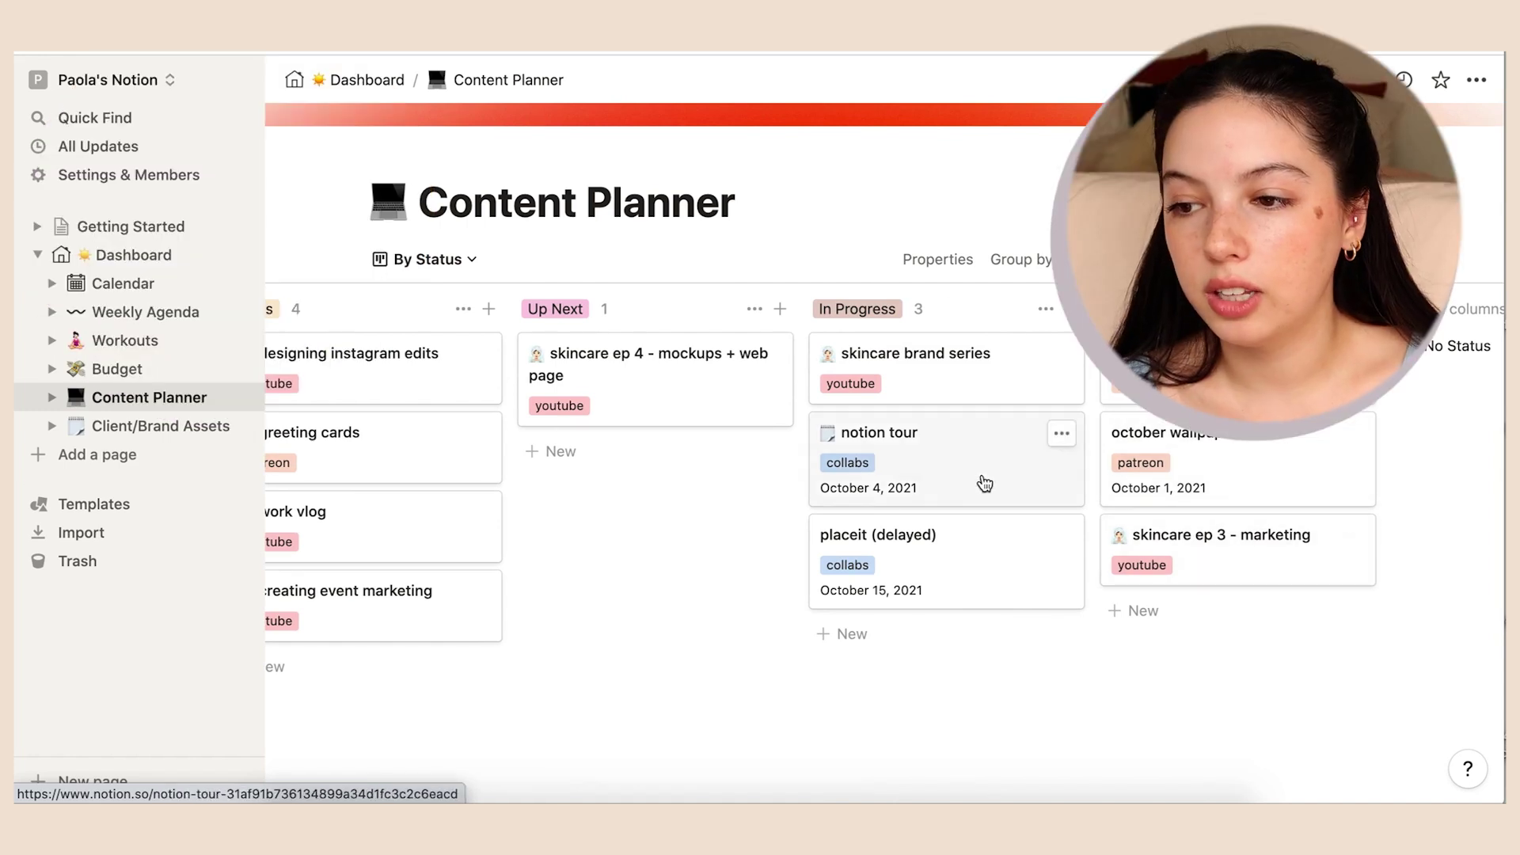
click(954, 468)
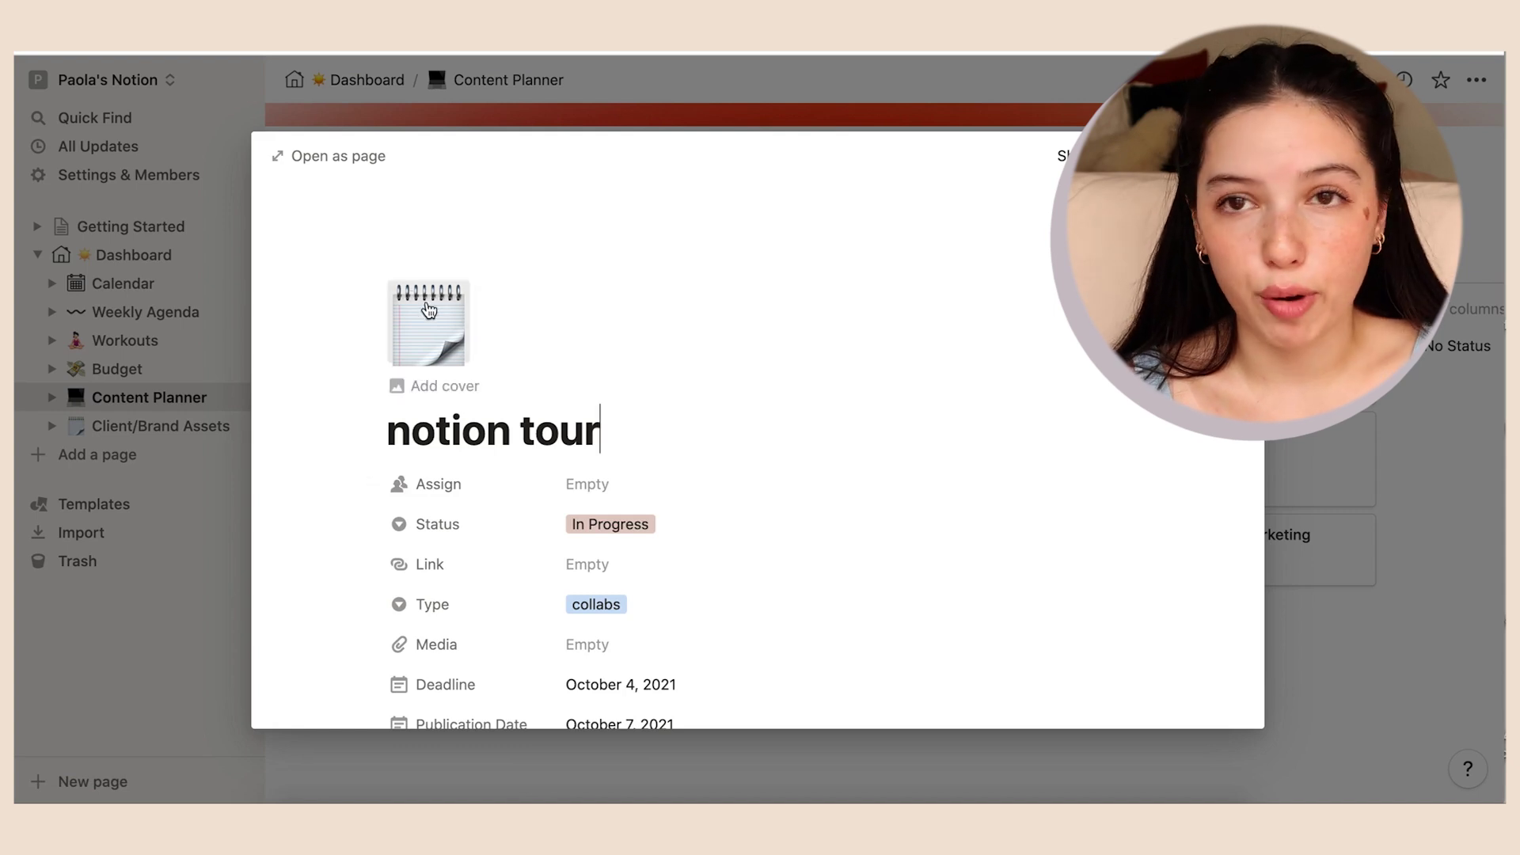
scroll(526, 408, down, 2)
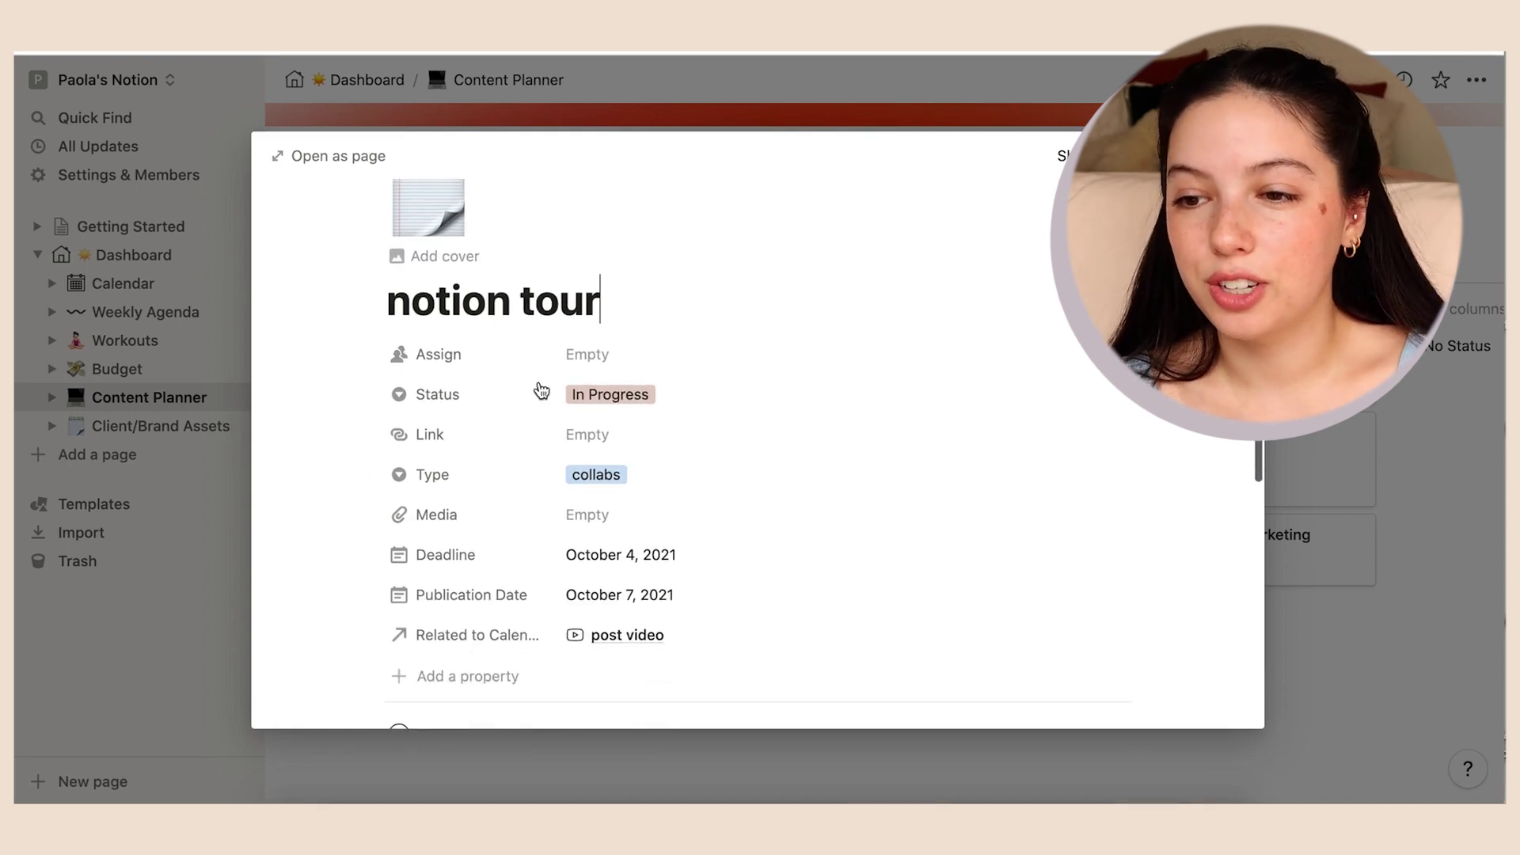
- Show the available Status and Type options of the "notion tour" card without changing them
click(596, 400)
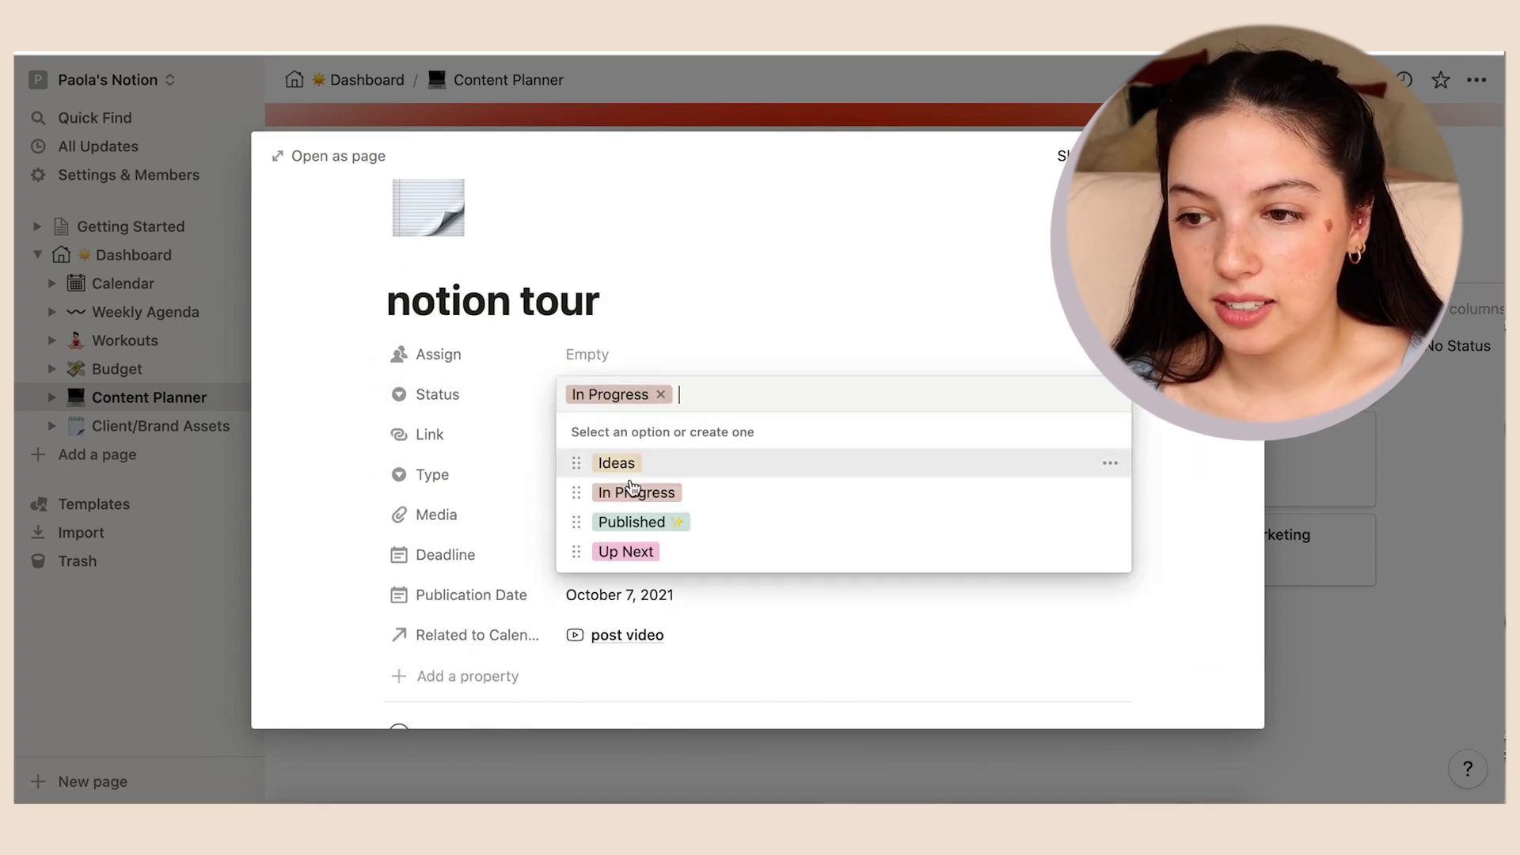
click(555, 393)
scroll(609, 432, down, 1)
click(595, 416)
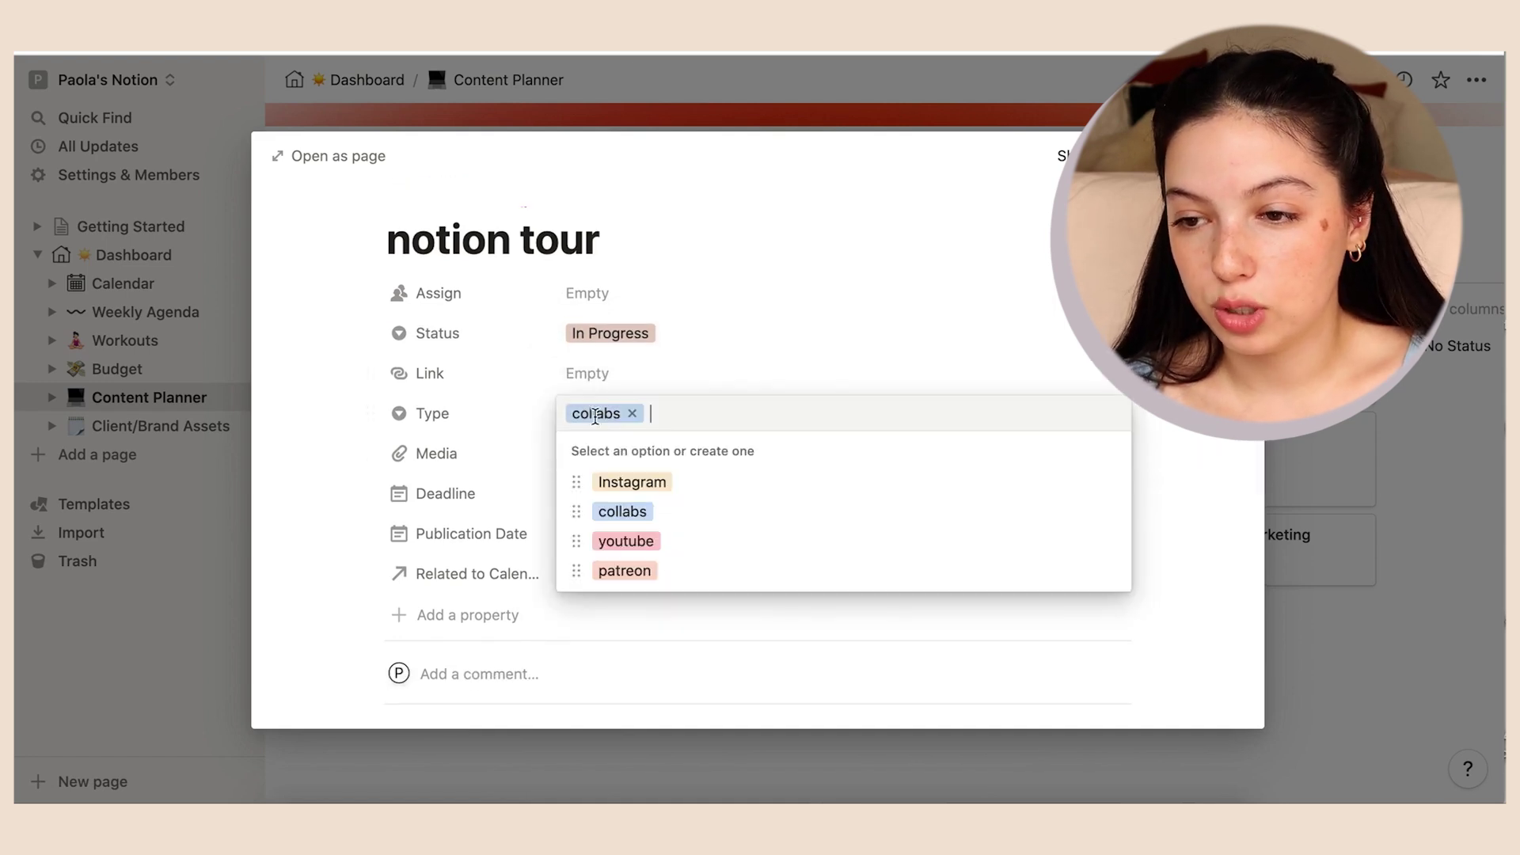
click(532, 419)
scroll(586, 428, down, 2)
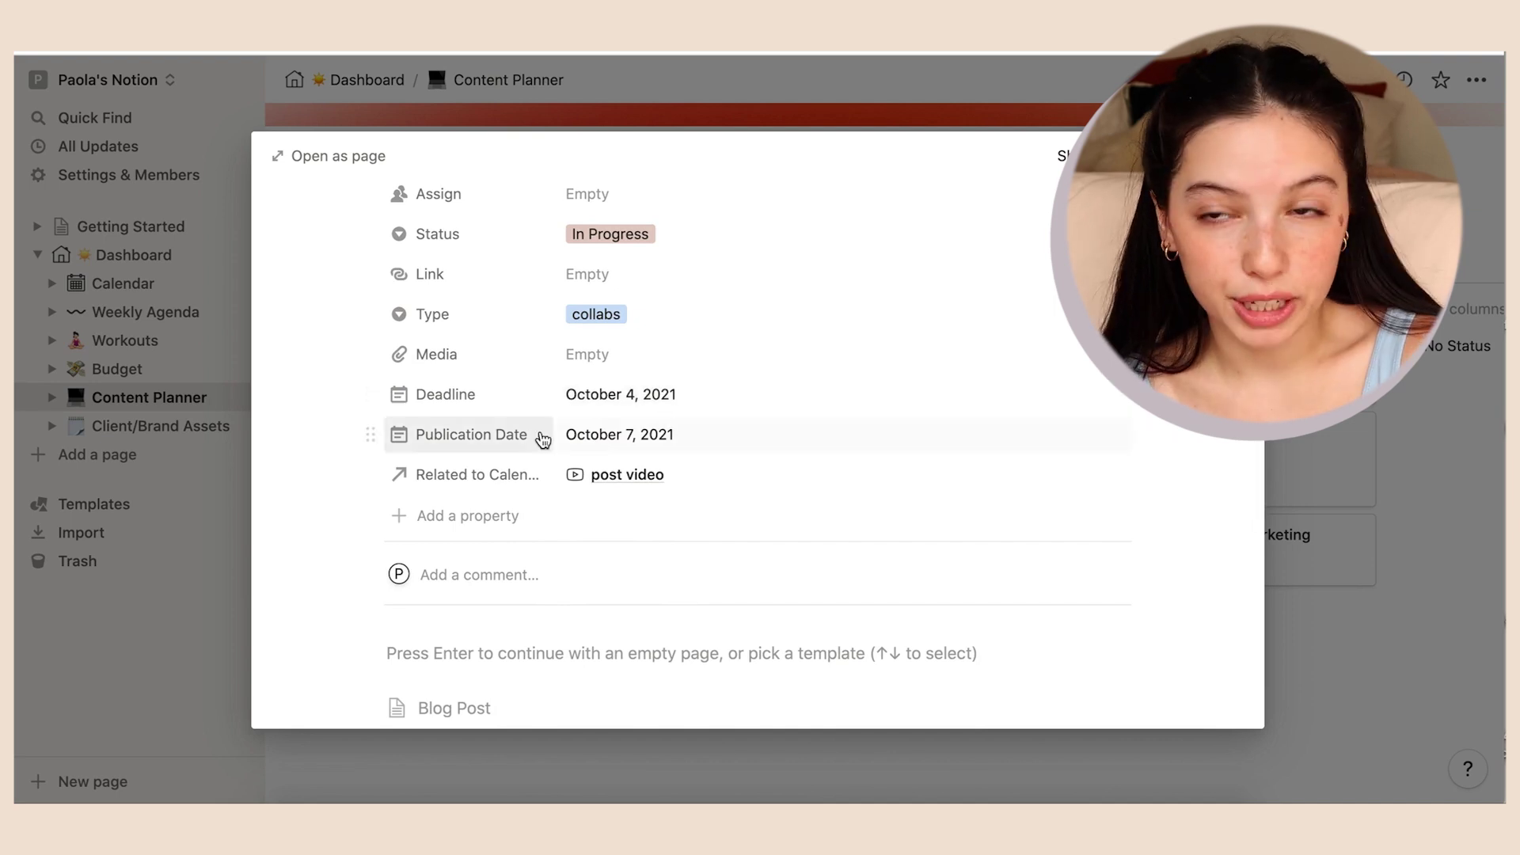
- View the "notion tour" card's related Calendar entry, and close the card
click(658, 479)
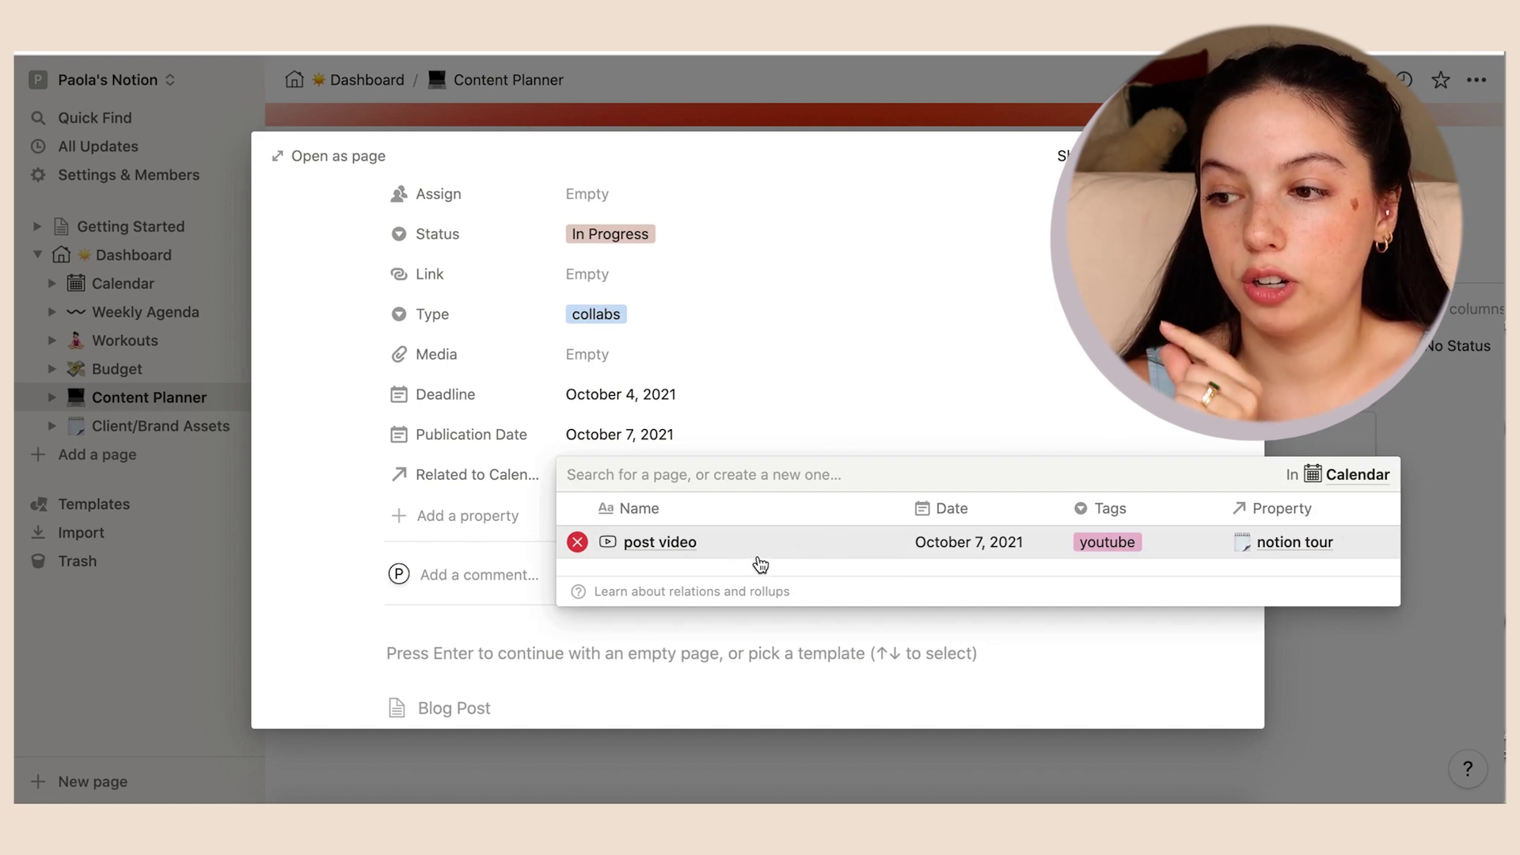
click(717, 436)
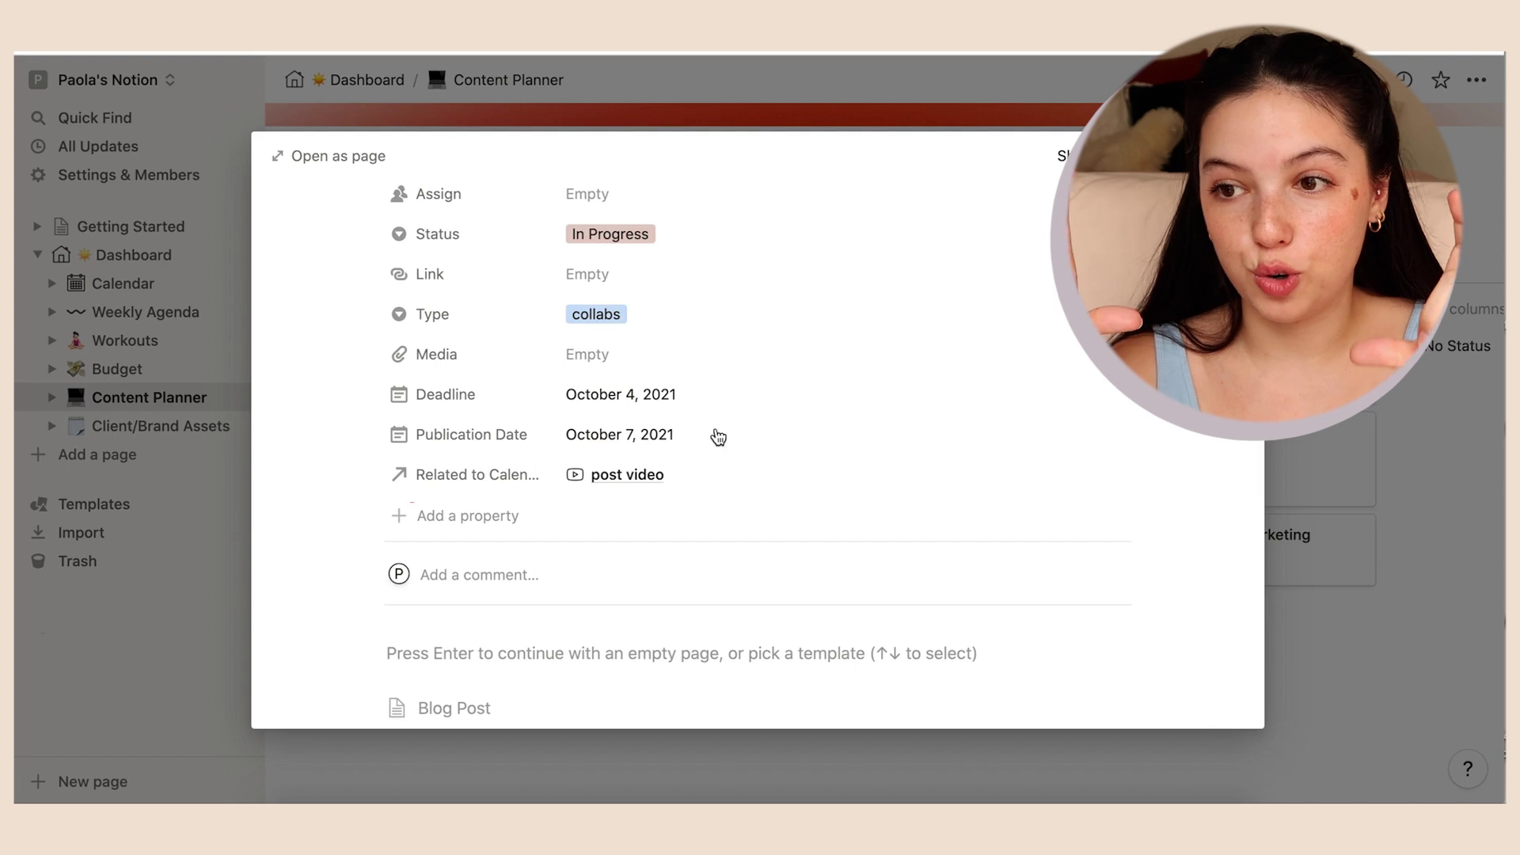
scroll(718, 436, up, 4)
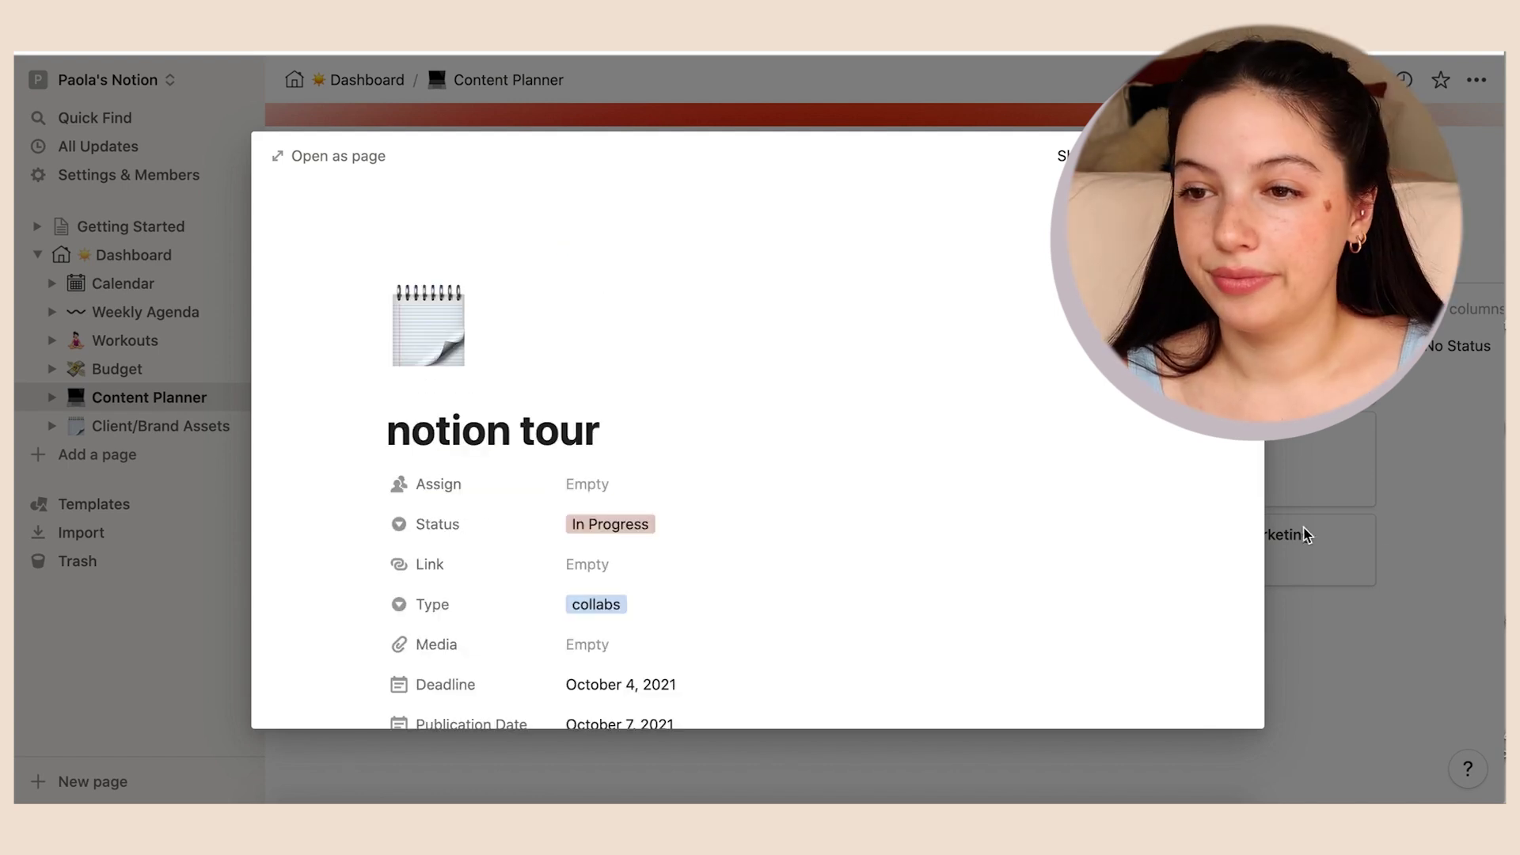
click(1381, 550)
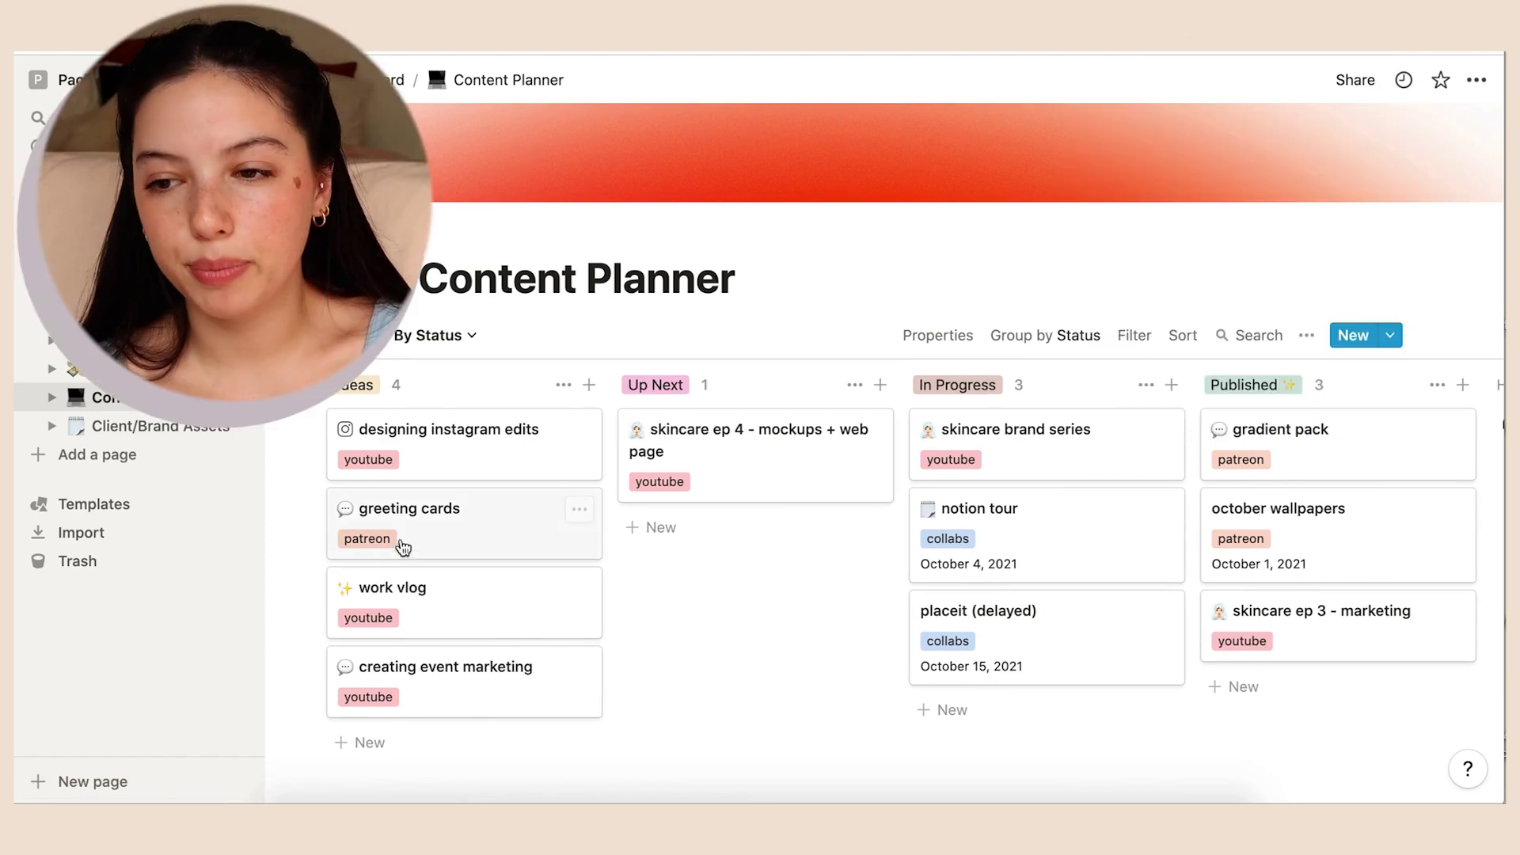
- Open the template gallery and preview the Content Calendar template in the Marketing category
click(111, 509)
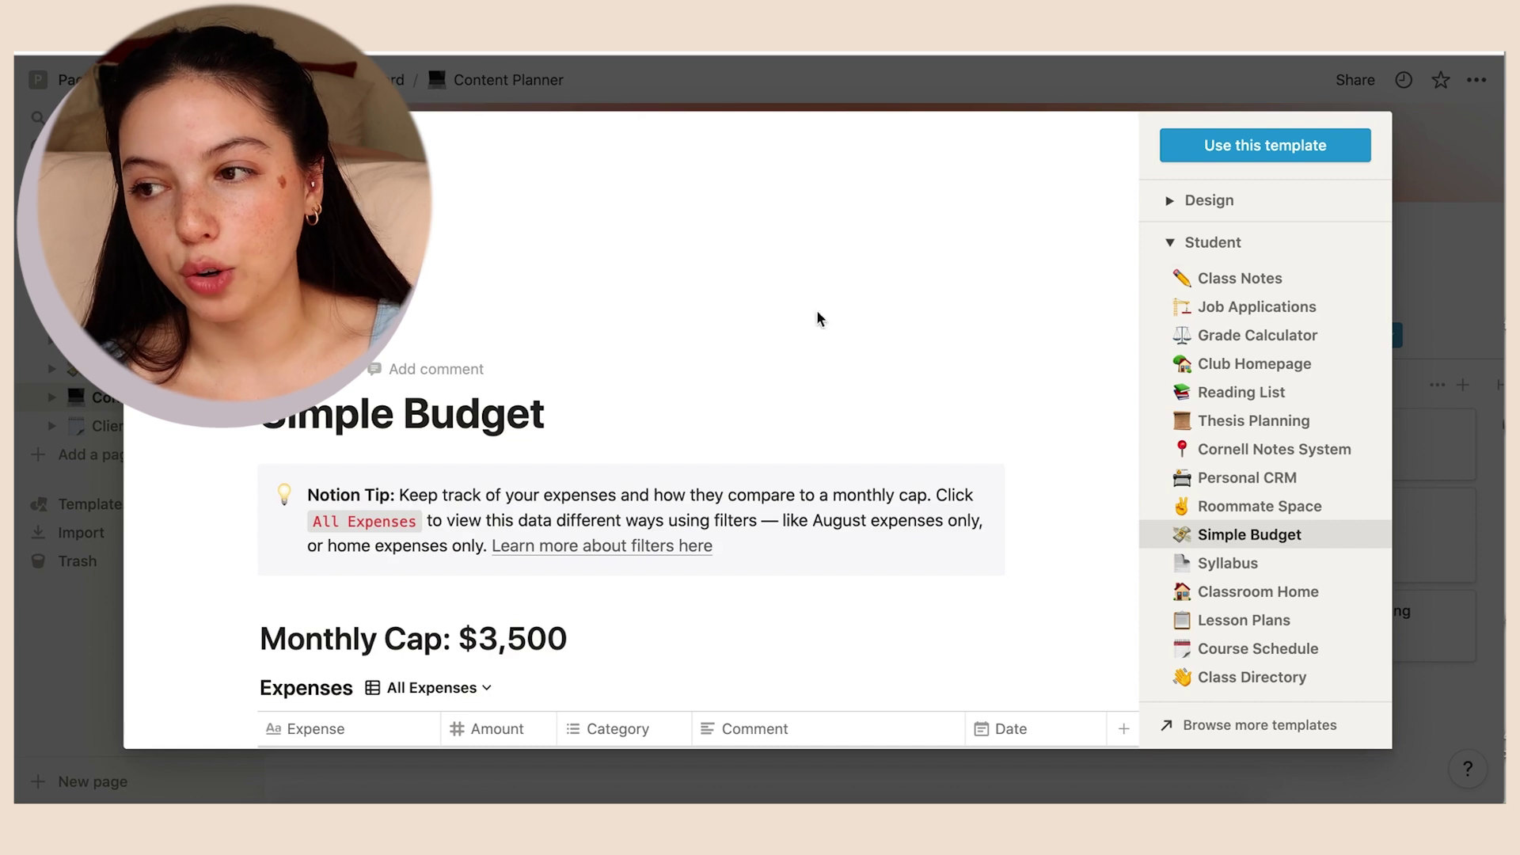
click(1170, 243)
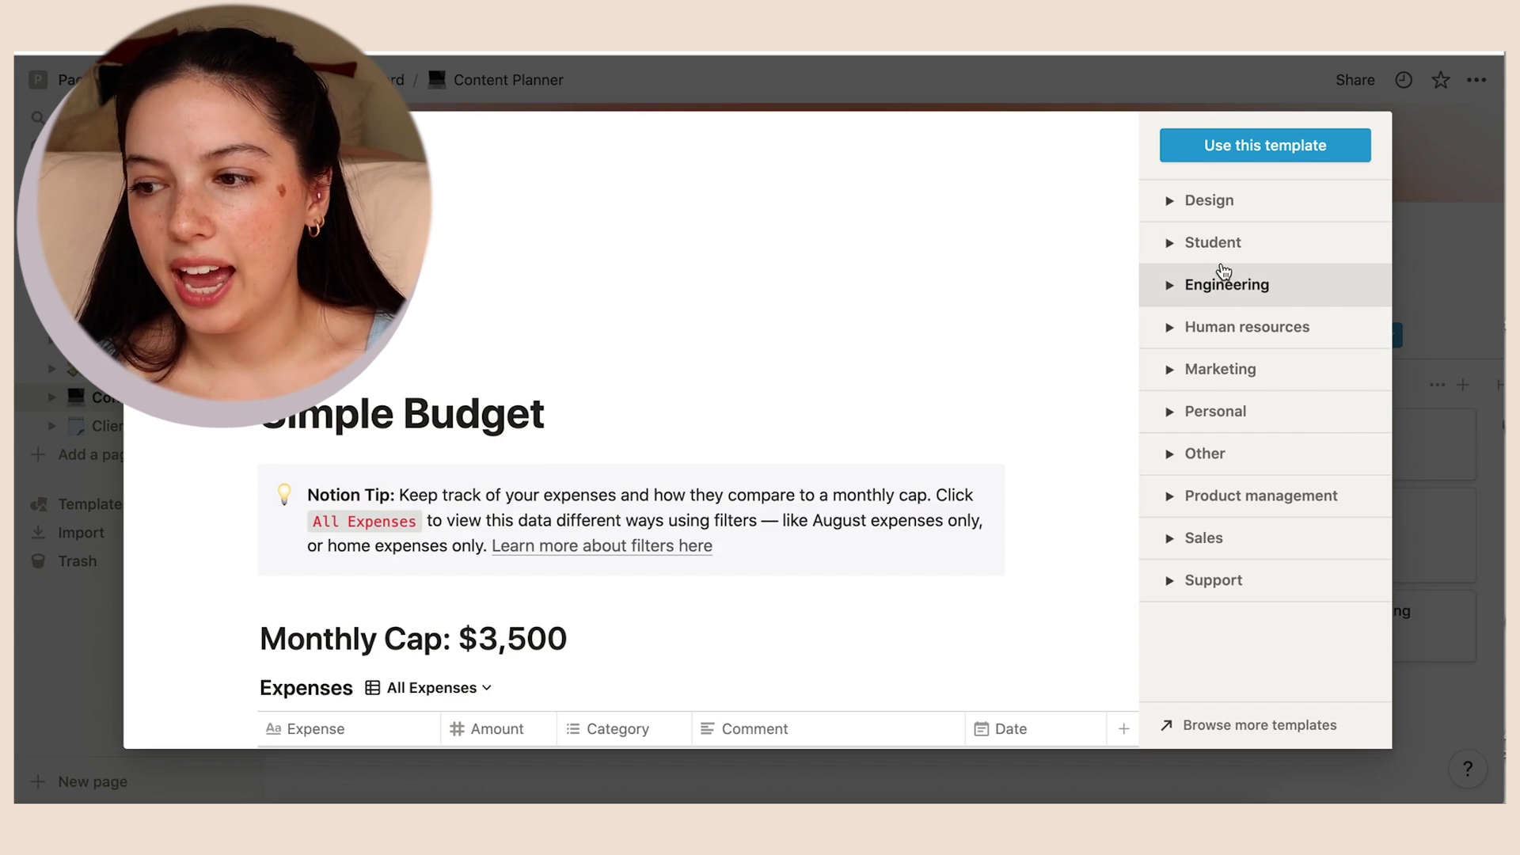
click(1174, 370)
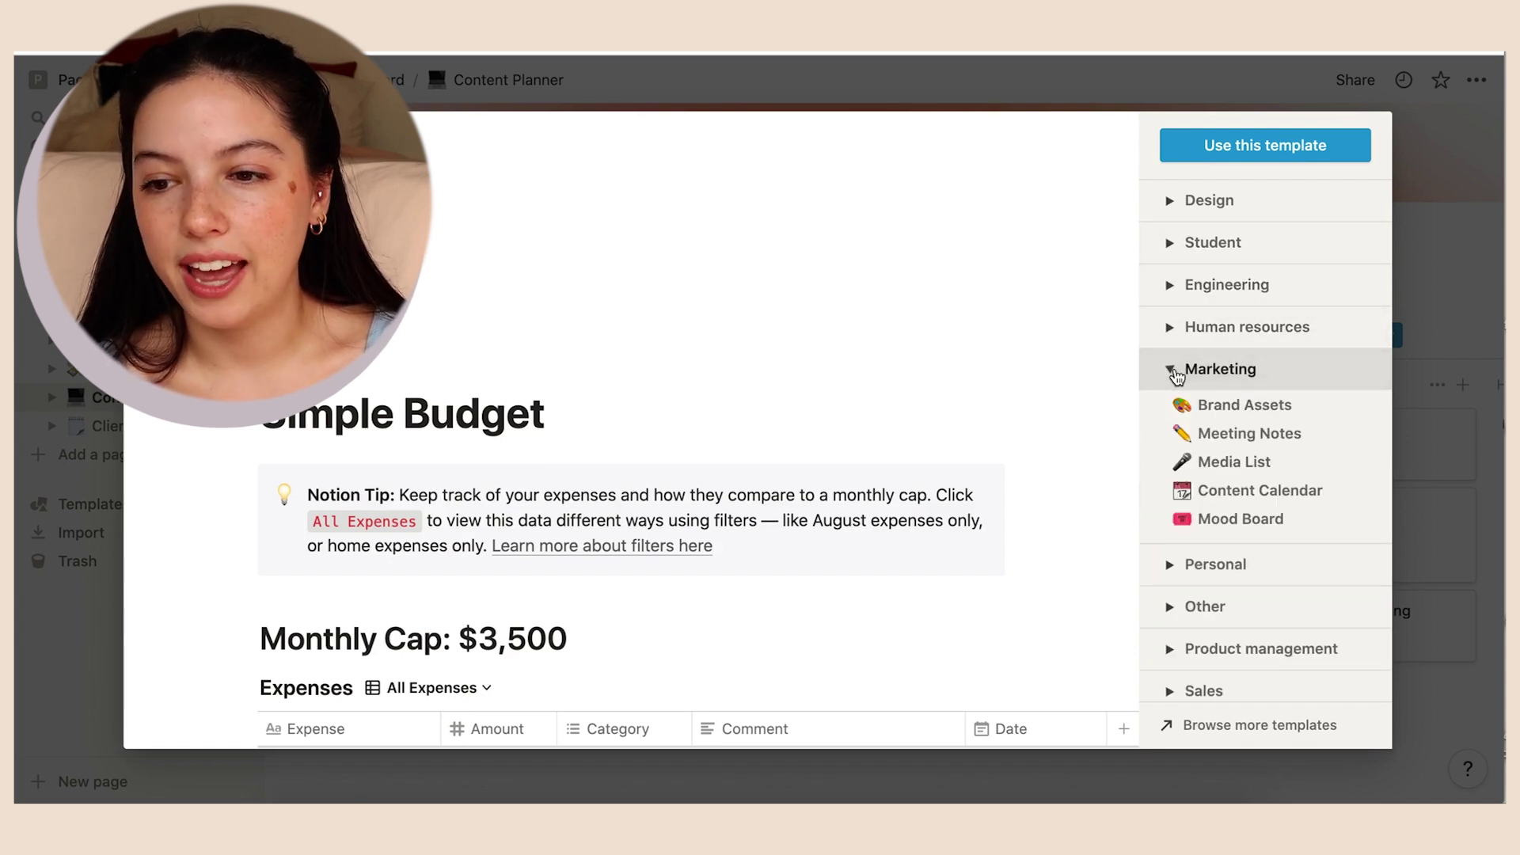
click(1237, 491)
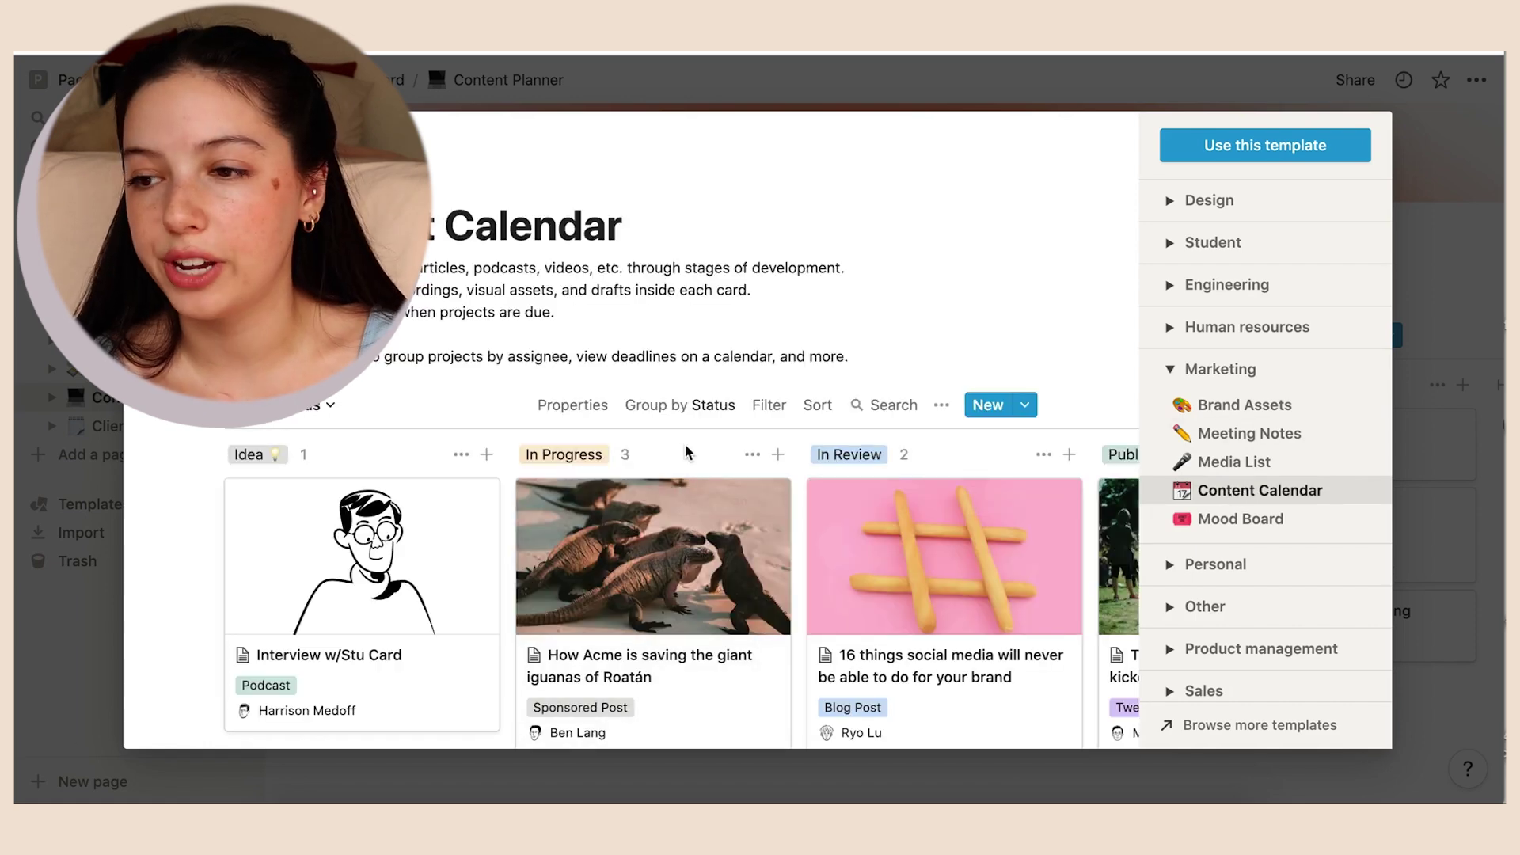
scroll(686, 443, down, 5)
scroll(688, 453, down, 3)
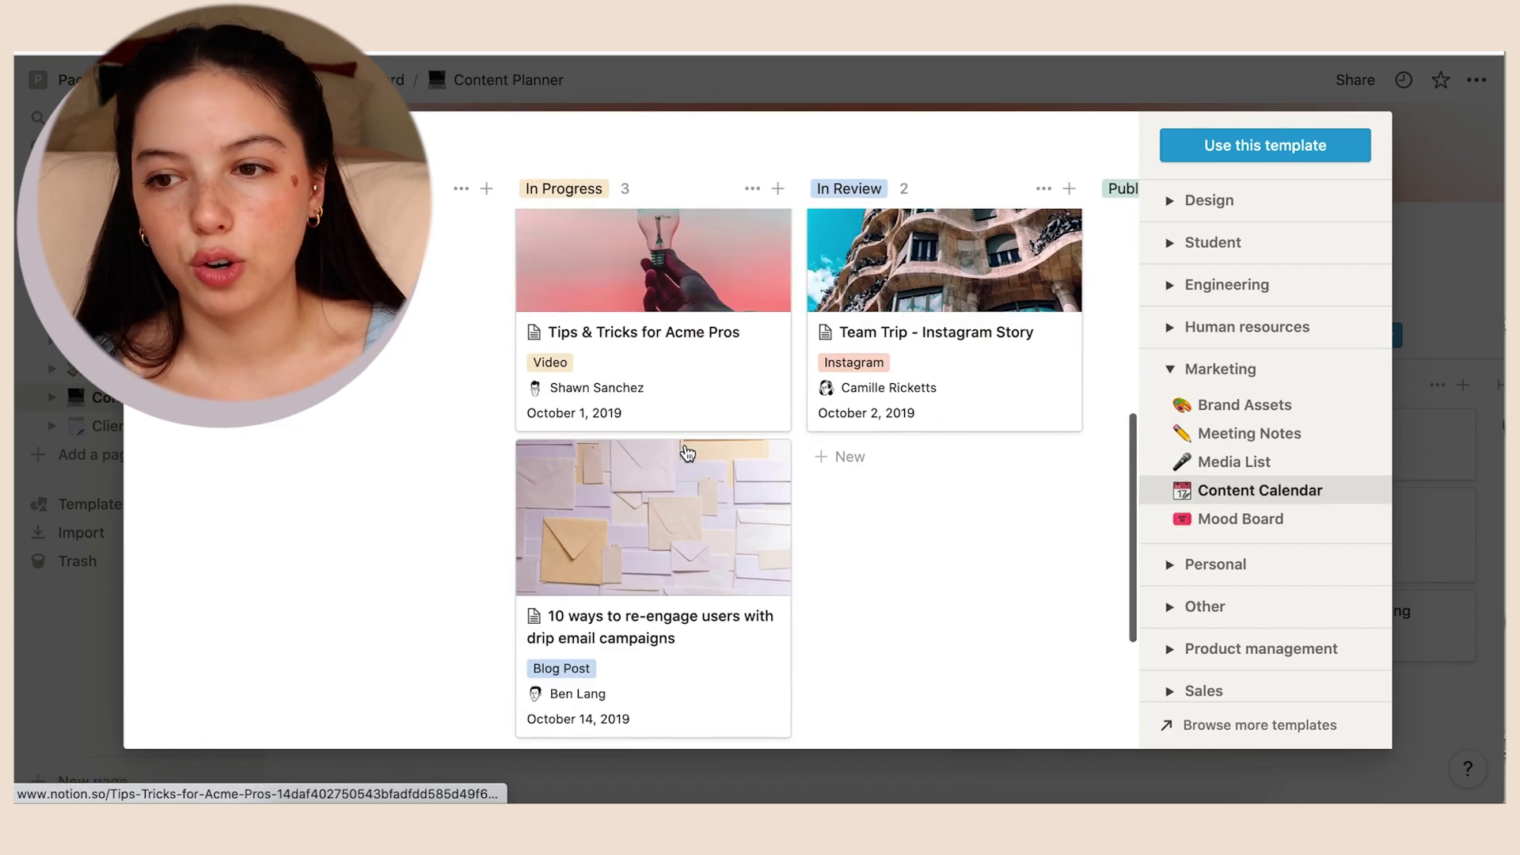
scroll(688, 453, up, 8)
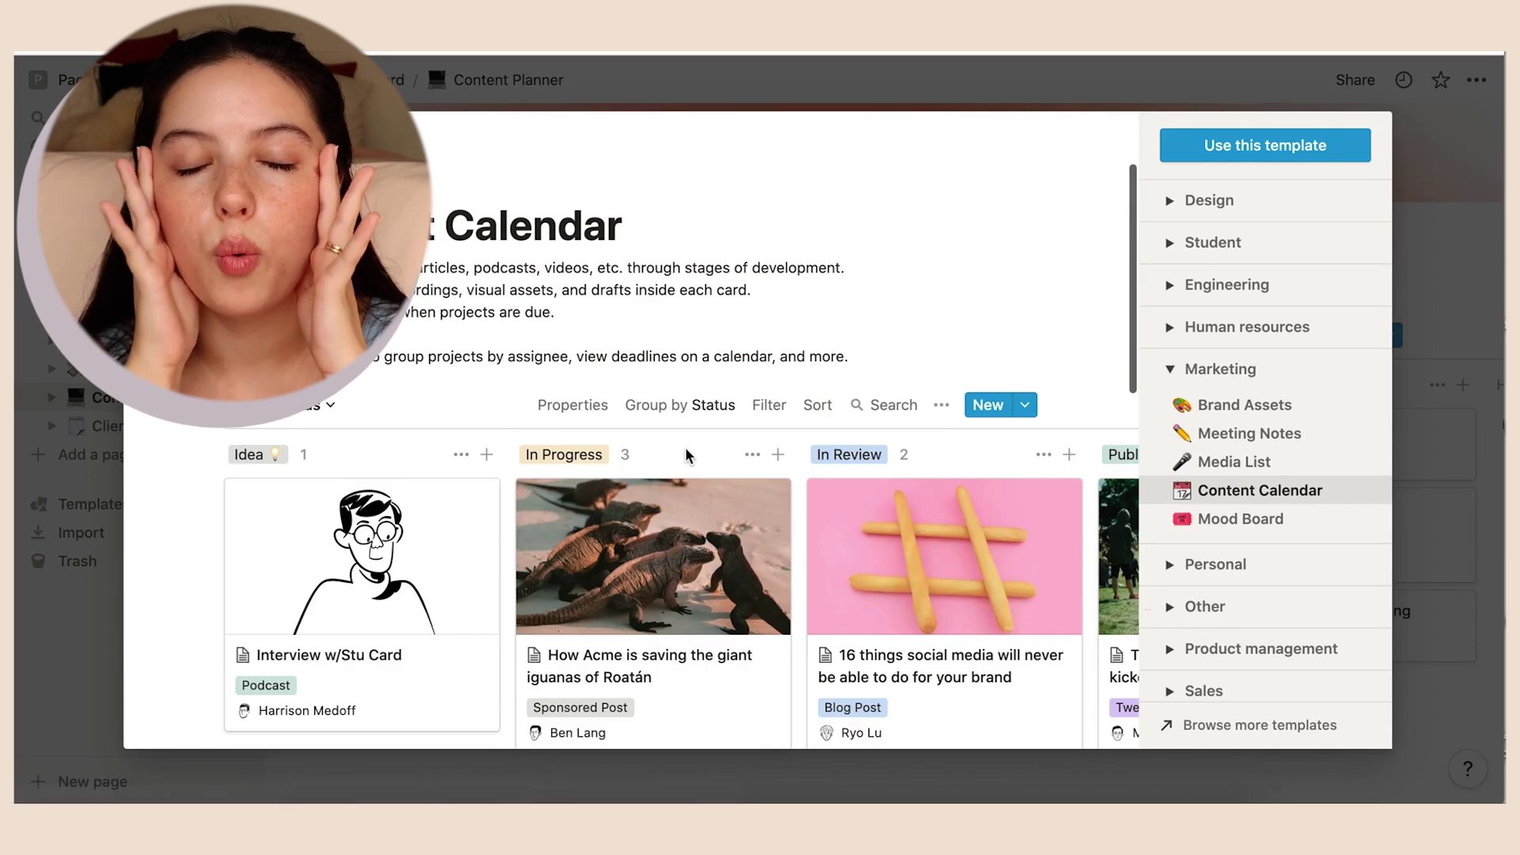
- Preview the Brand Assets template, plus Roadmap, Design Tasks and Design System from the Design category
click(1234, 408)
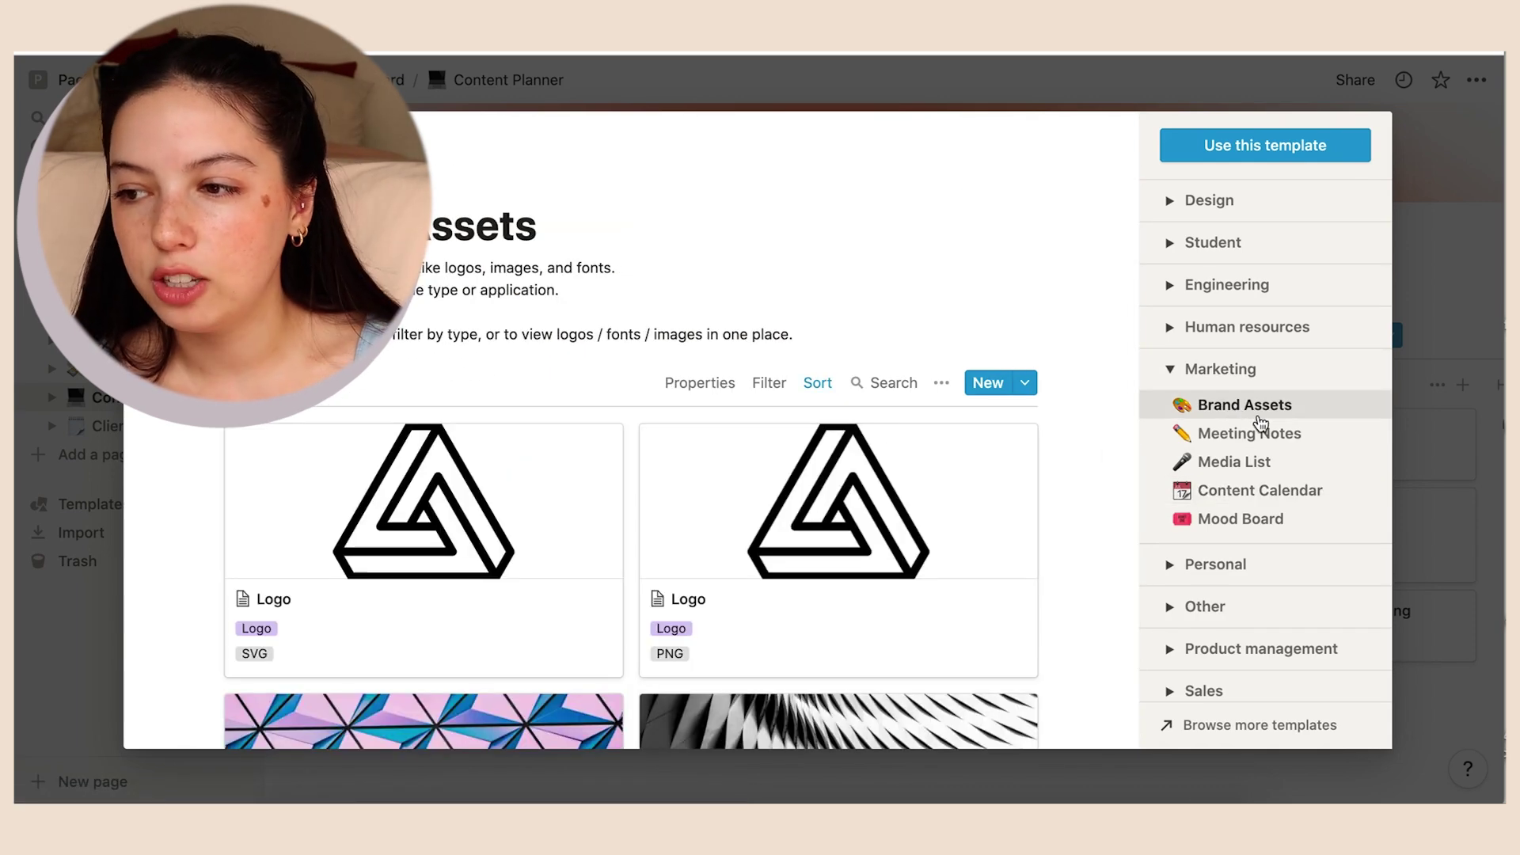
click(1169, 203)
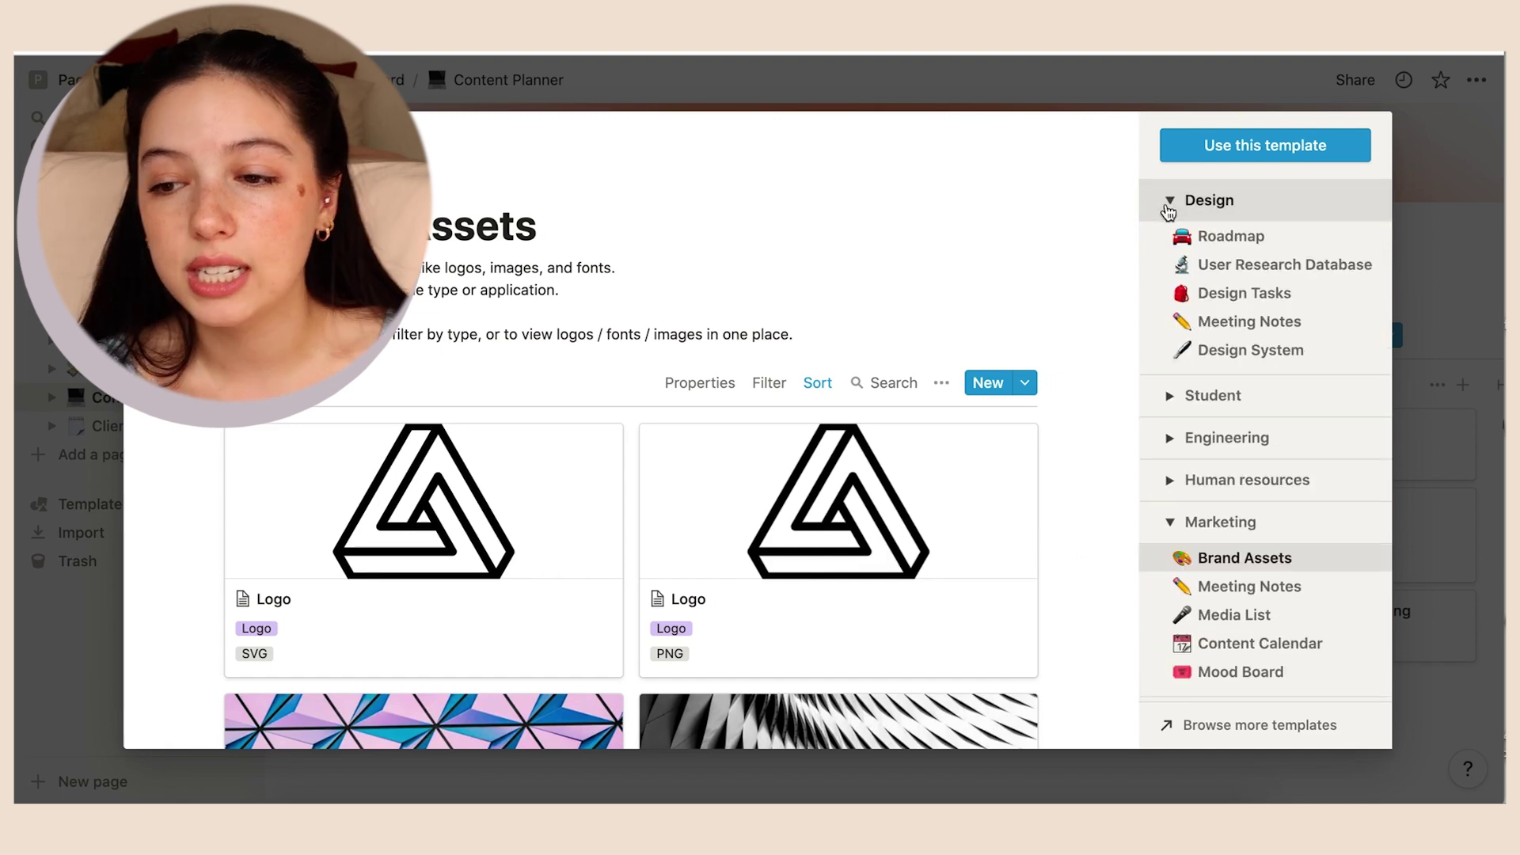
click(1219, 246)
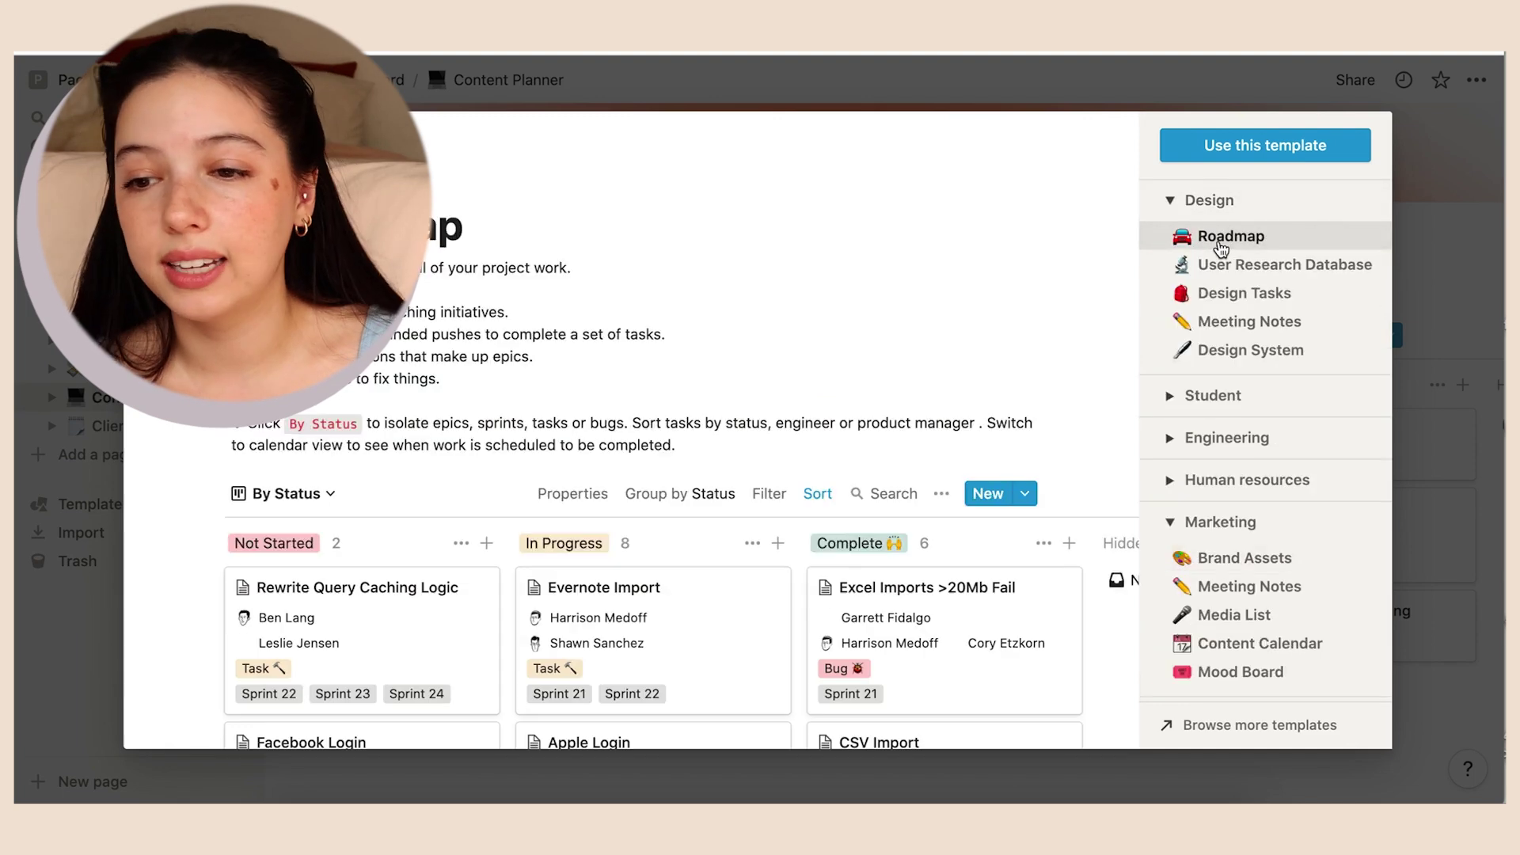
click(1241, 294)
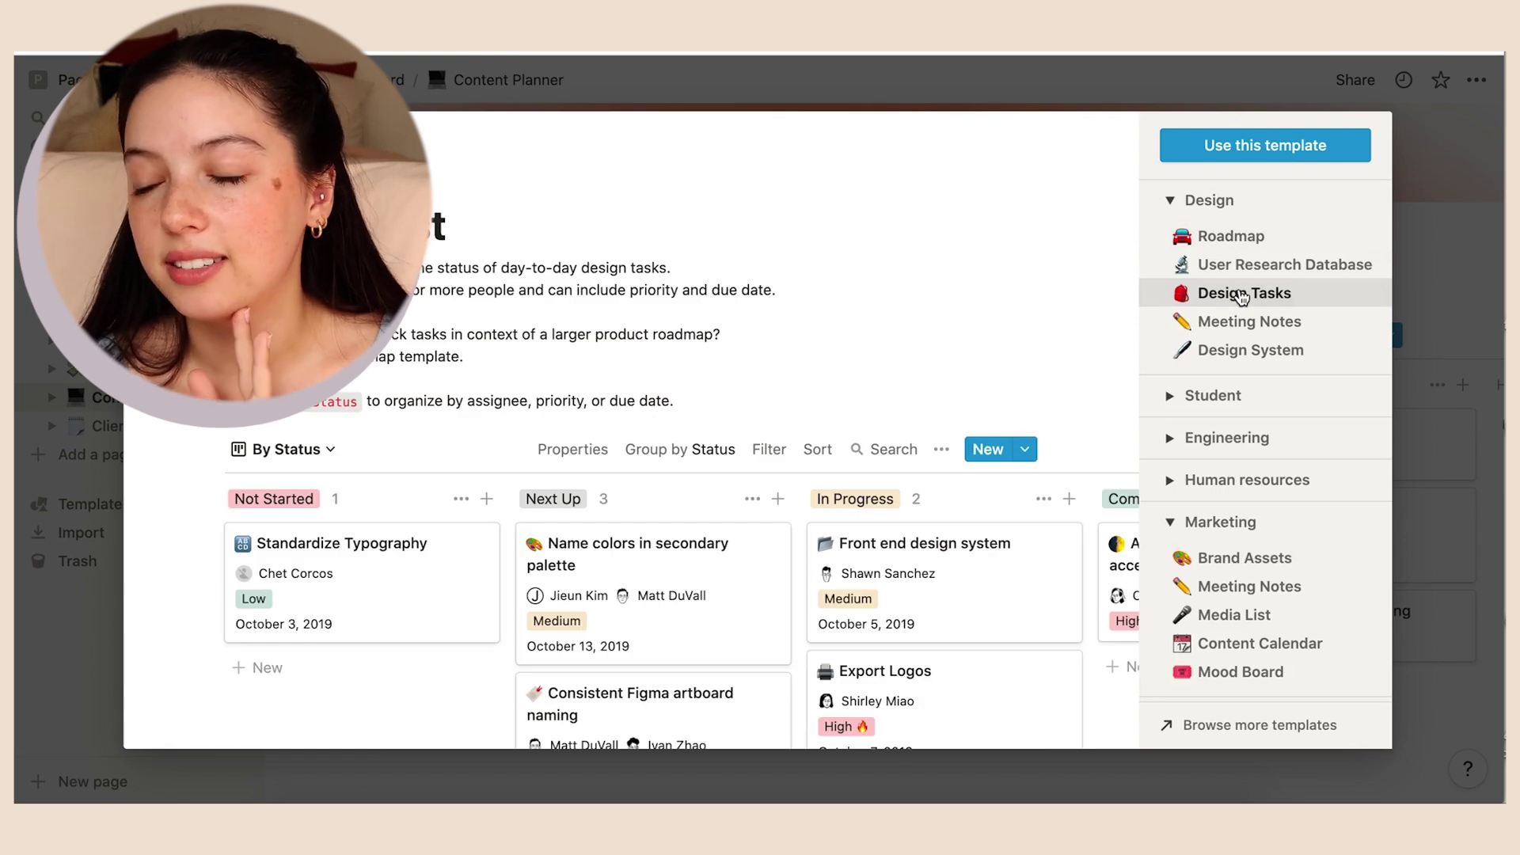
click(1189, 350)
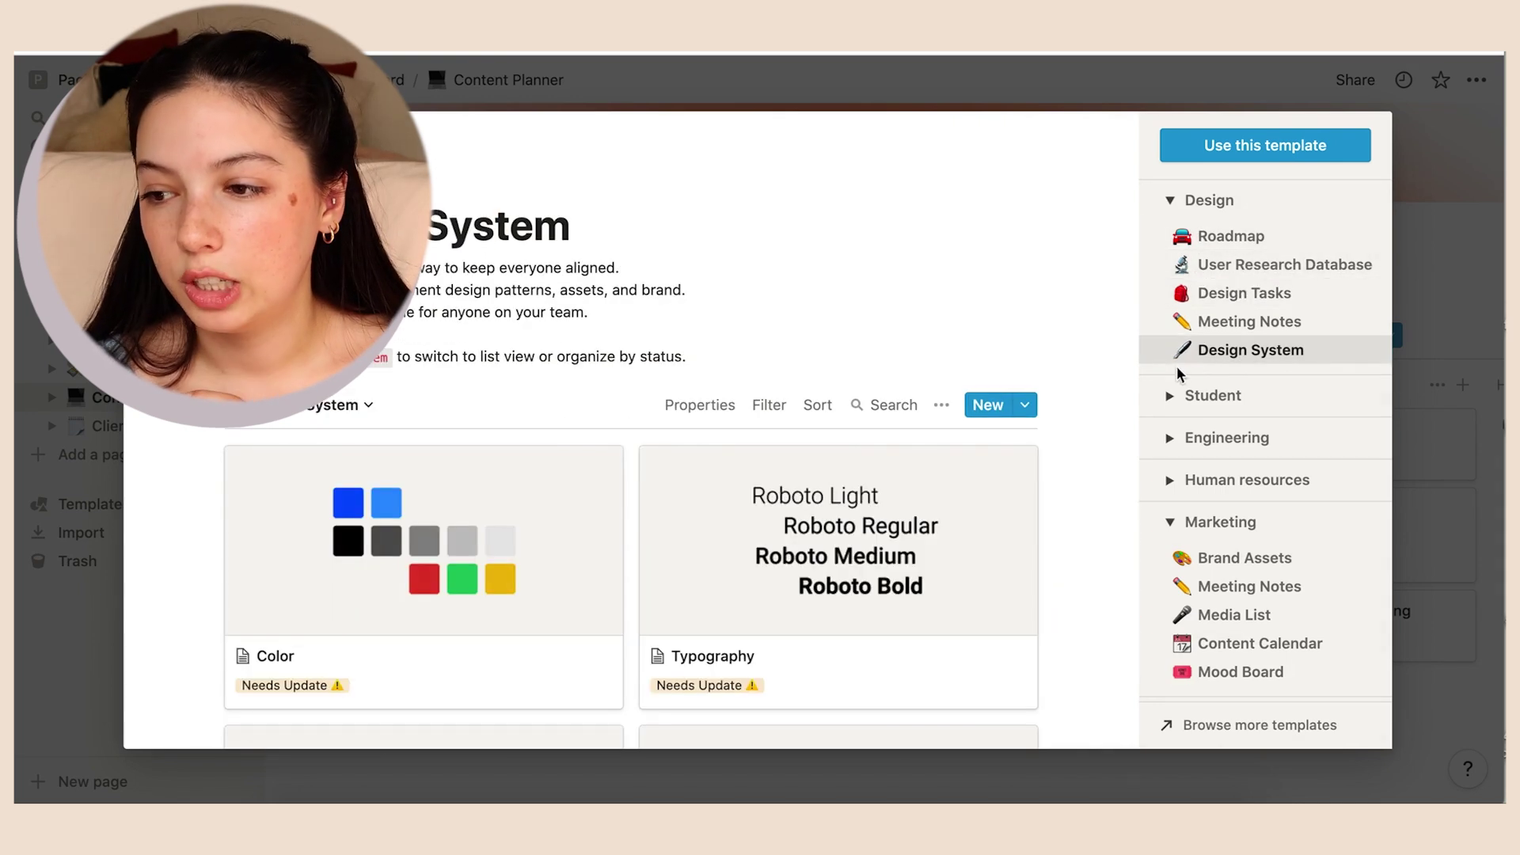
scroll(1063, 475, down, 3)
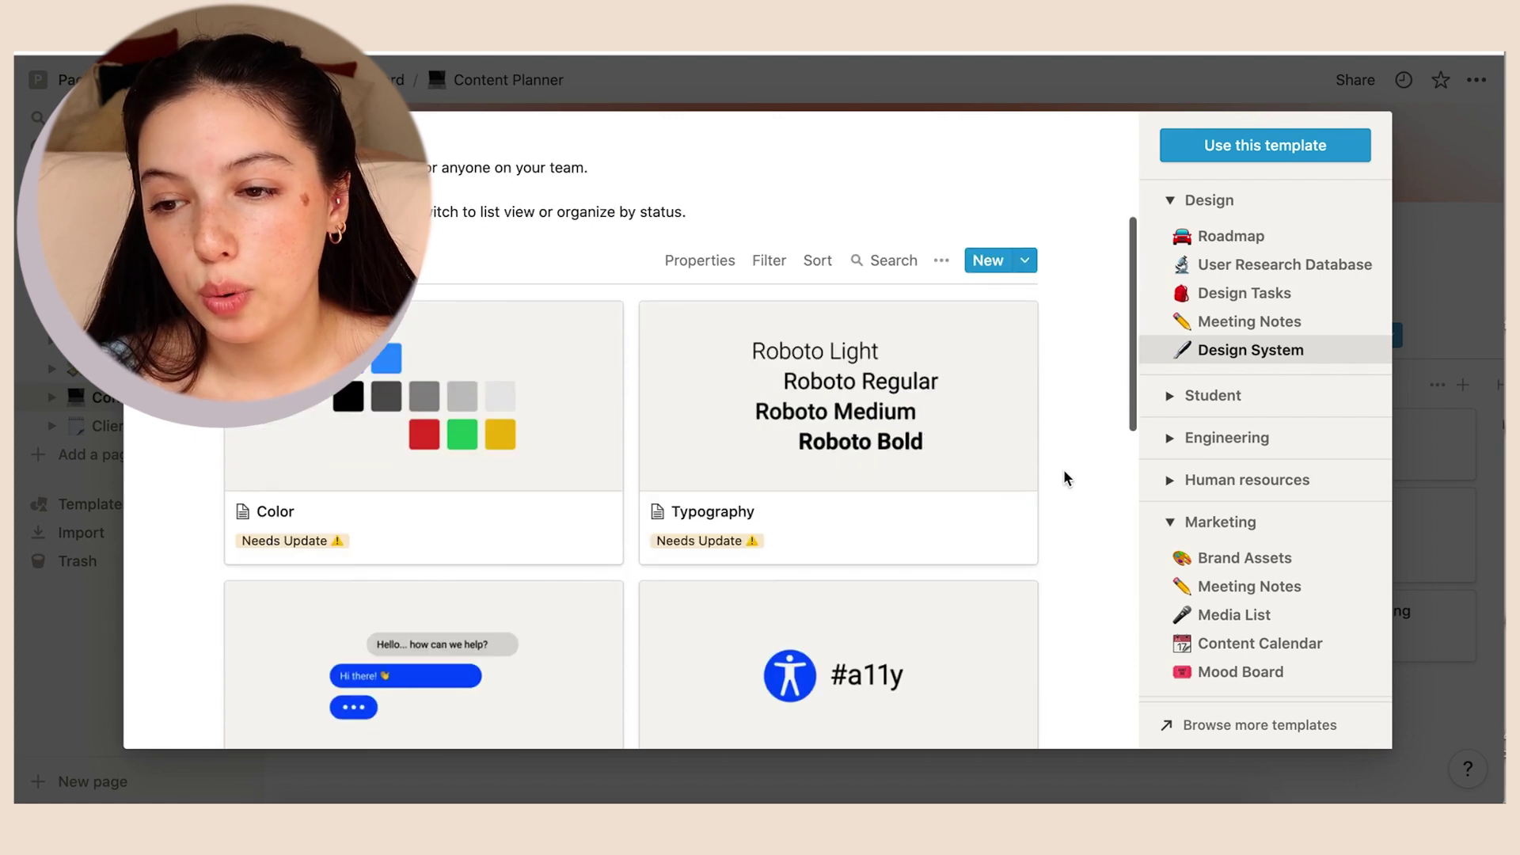
- Preview the Mood Board template from the Marketing category
click(1239, 673)
scroll(1062, 420, down, 3)
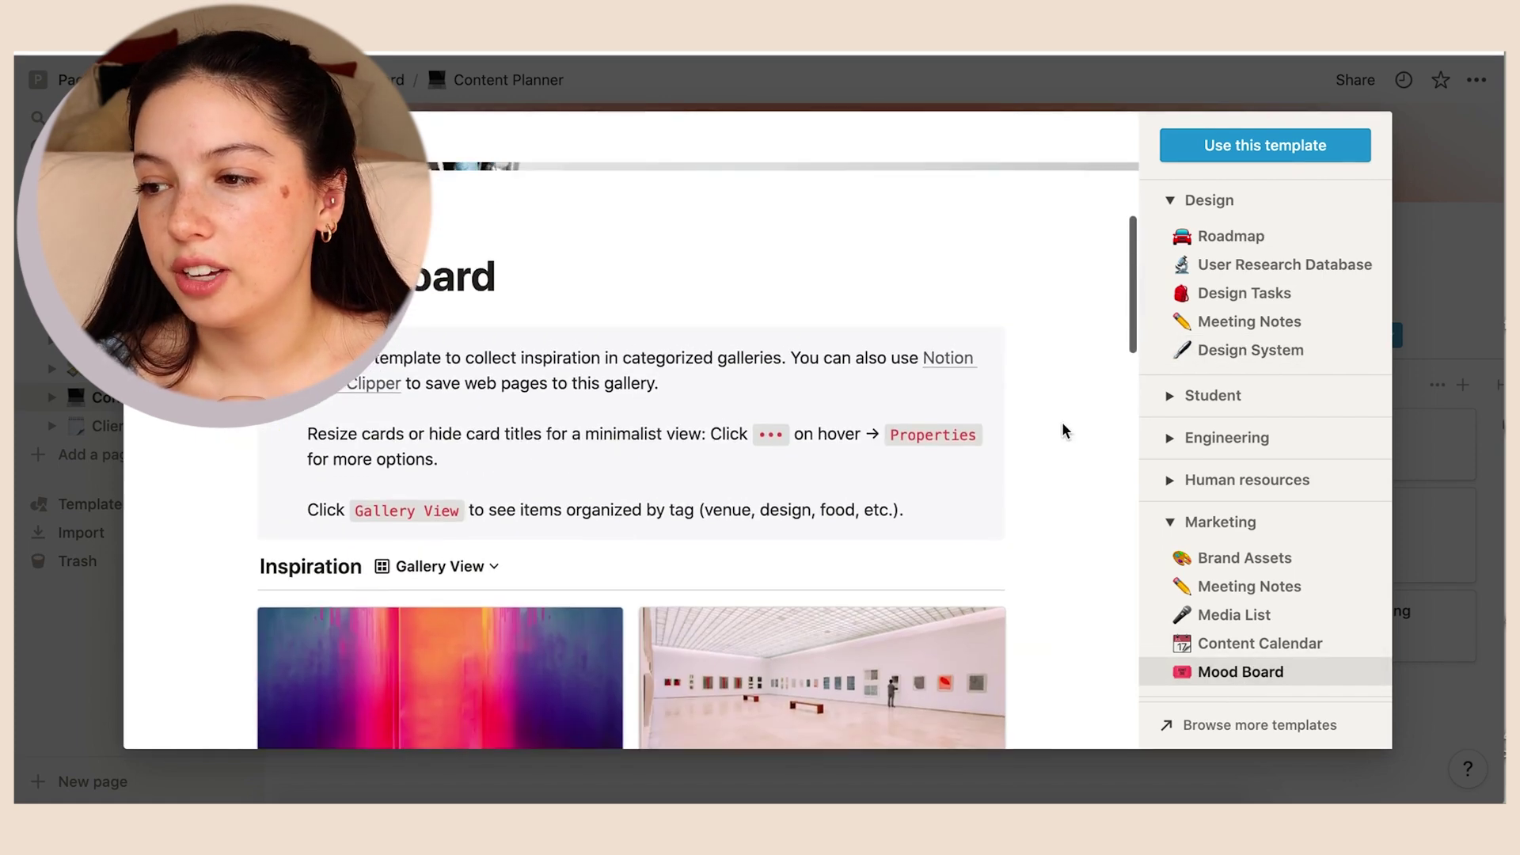
scroll(1062, 430, up, 5)
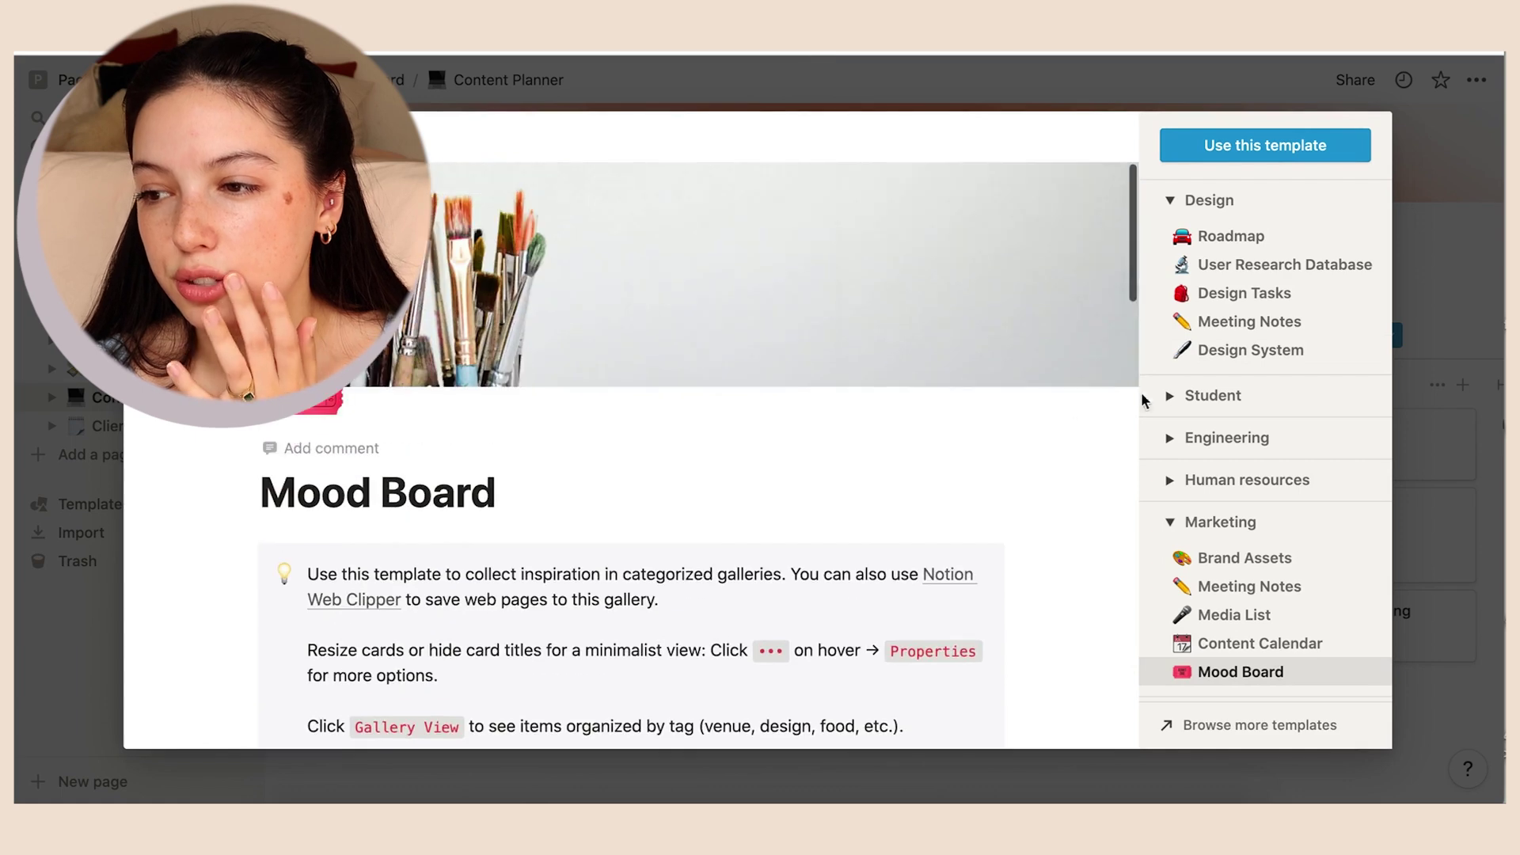
- Browse the Engineering, Student and Personal template lists
click(1169, 204)
click(1172, 285)
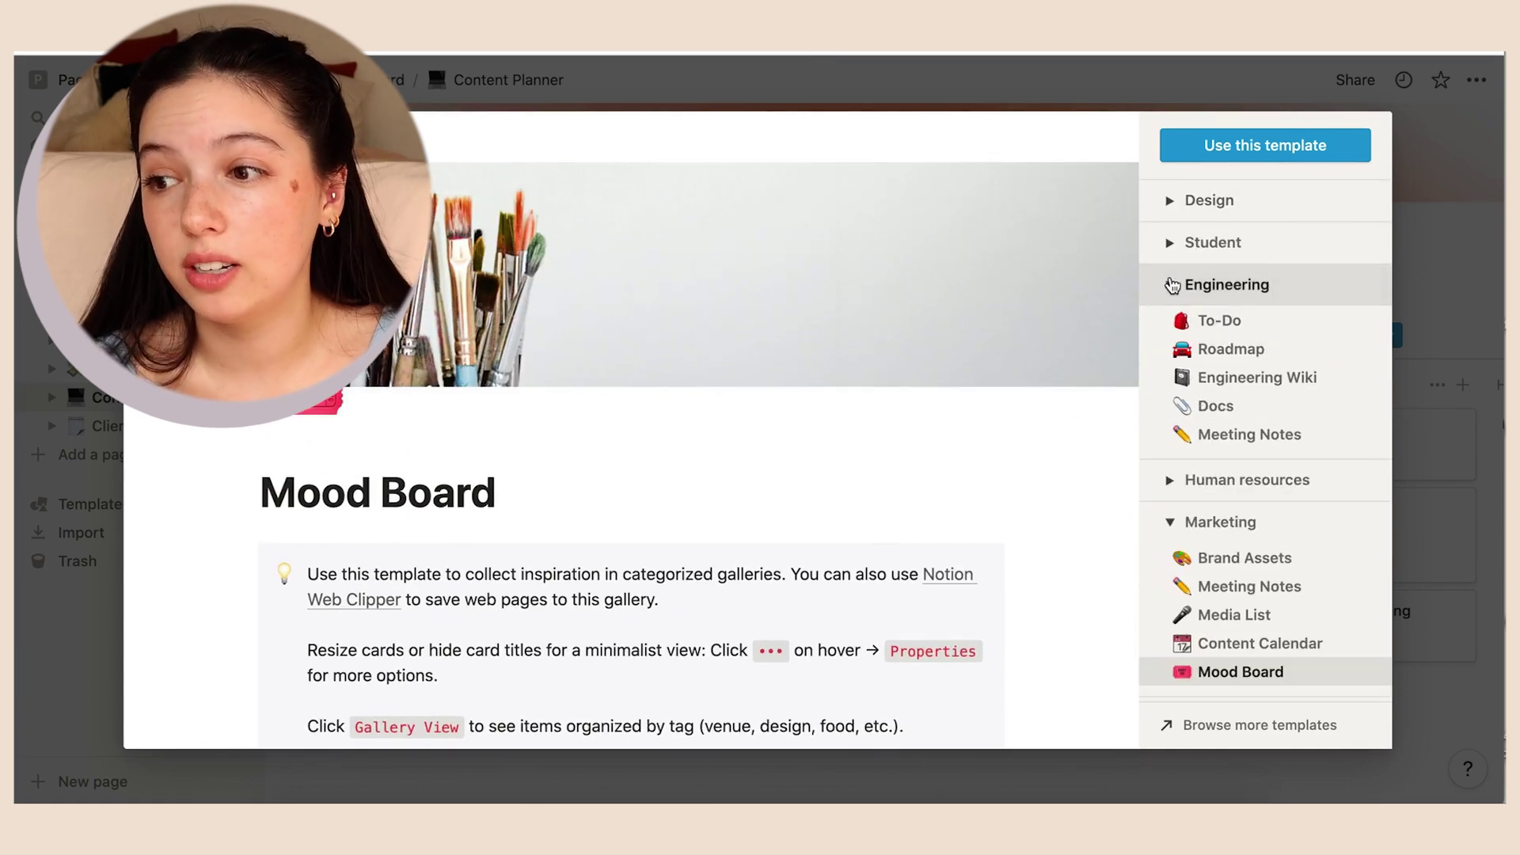
click(1172, 285)
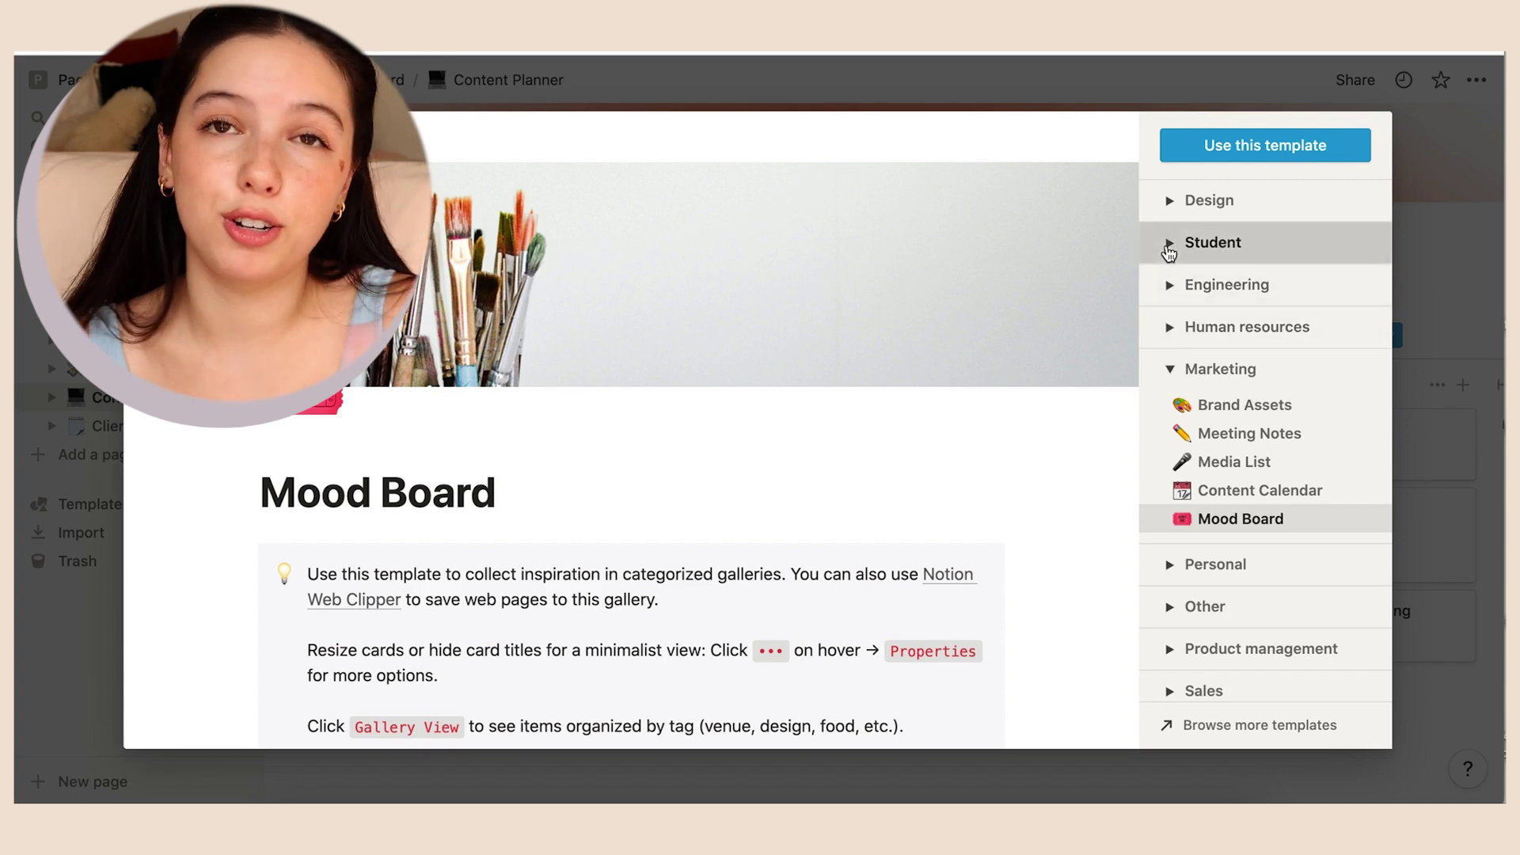
click(1169, 242)
scroll(1214, 356, down, 2)
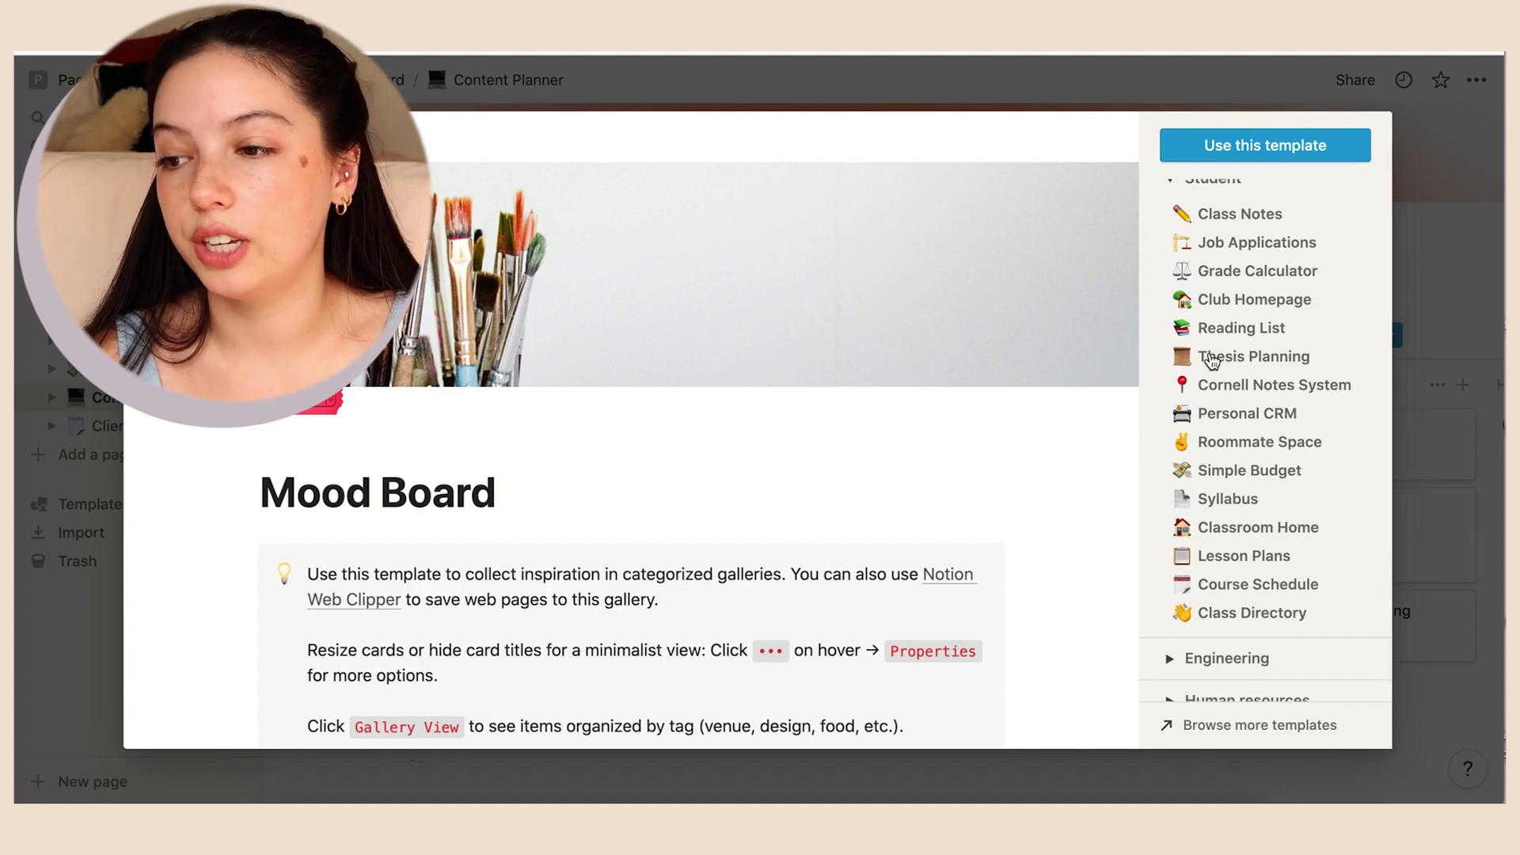
scroll(1213, 364, down, 8)
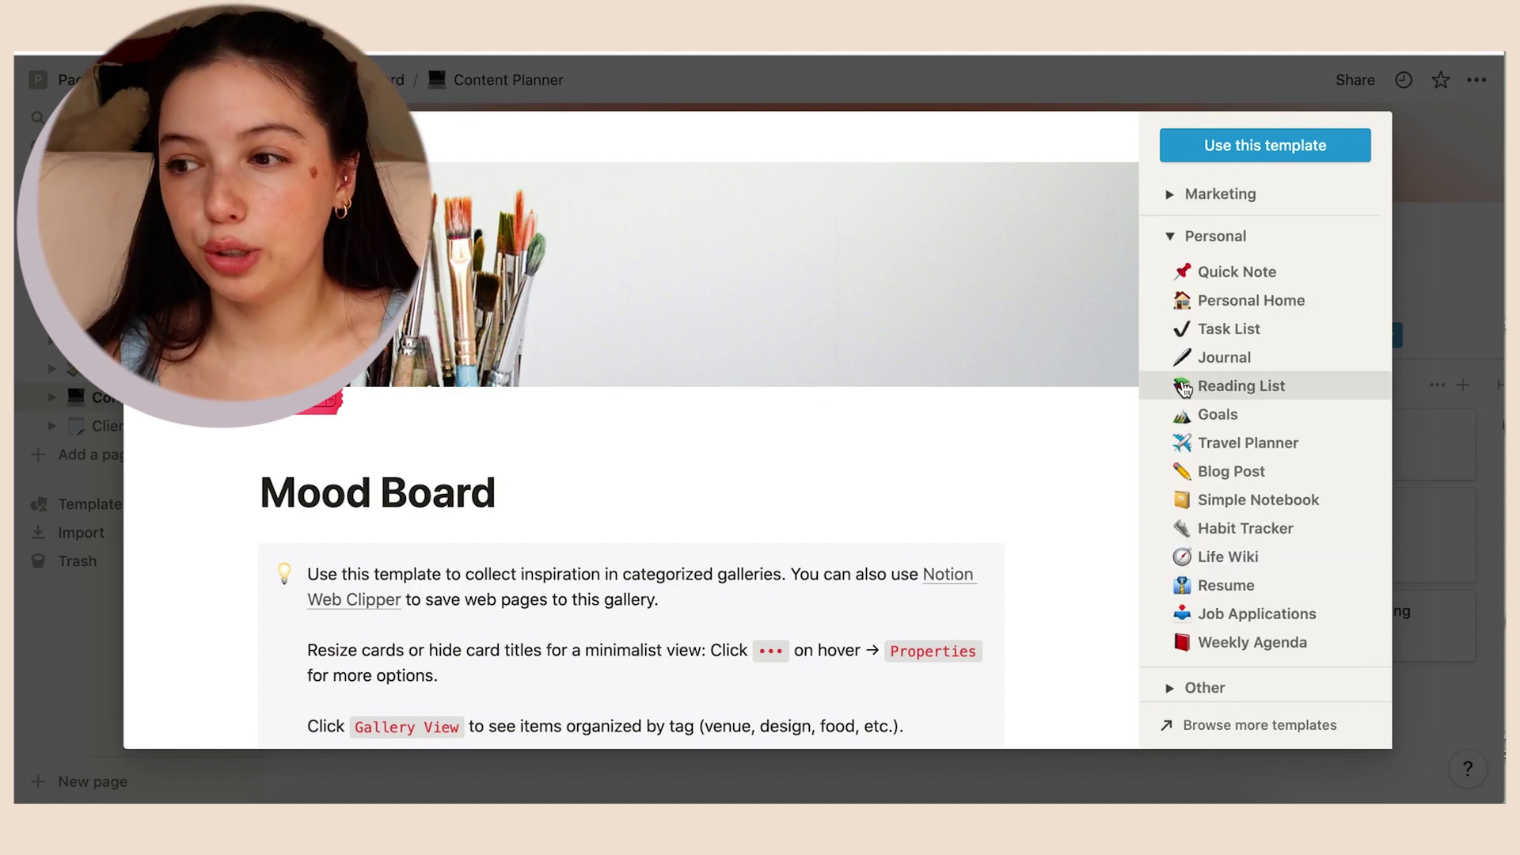
click(1180, 250)
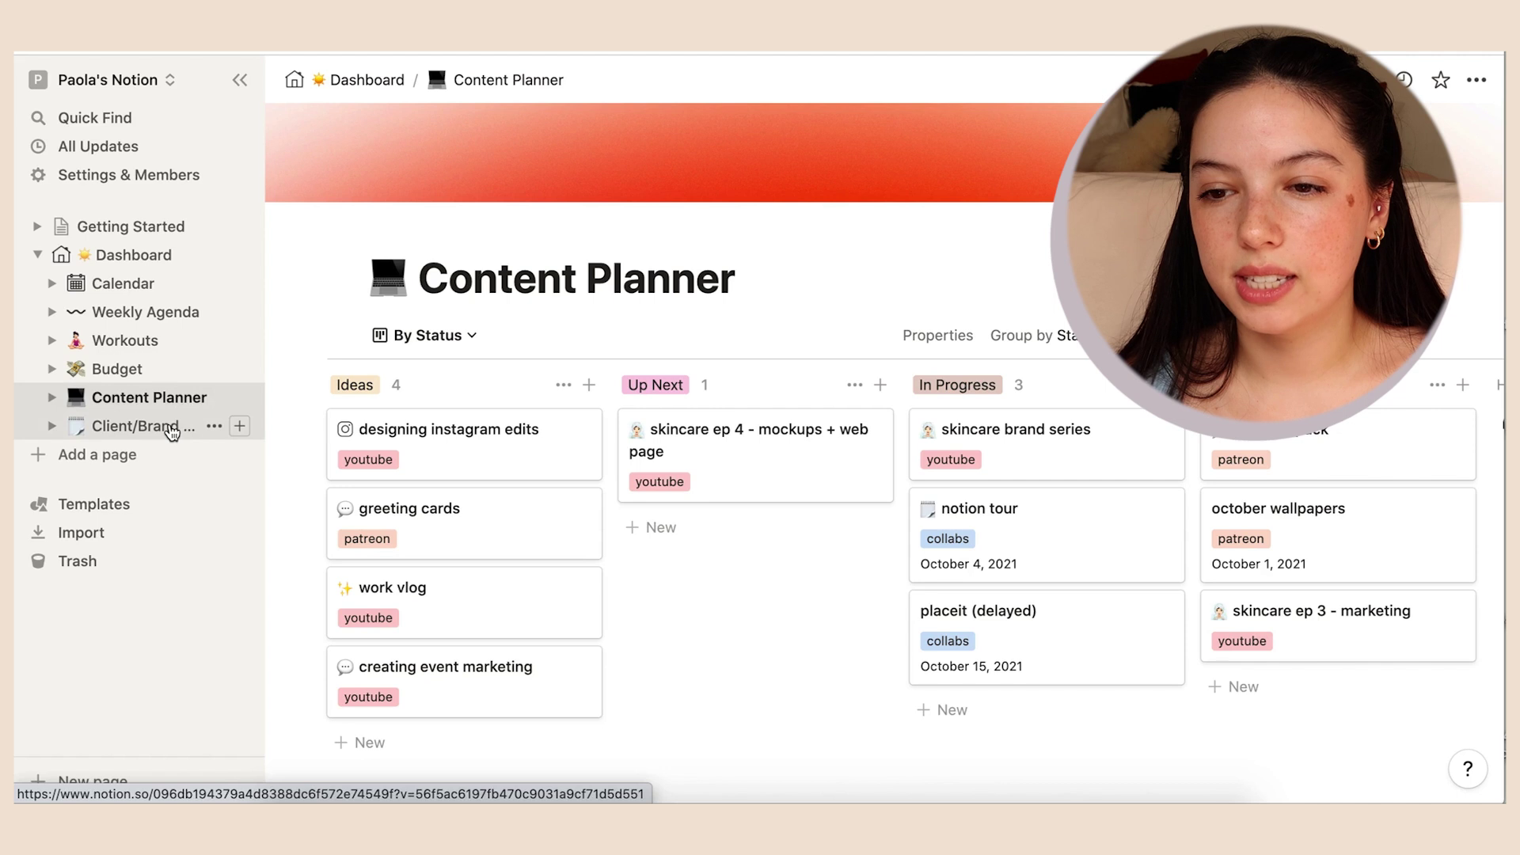
- Visit the Client/Brand Assets page, and look through the Design System template in the template gallery
click(172, 430)
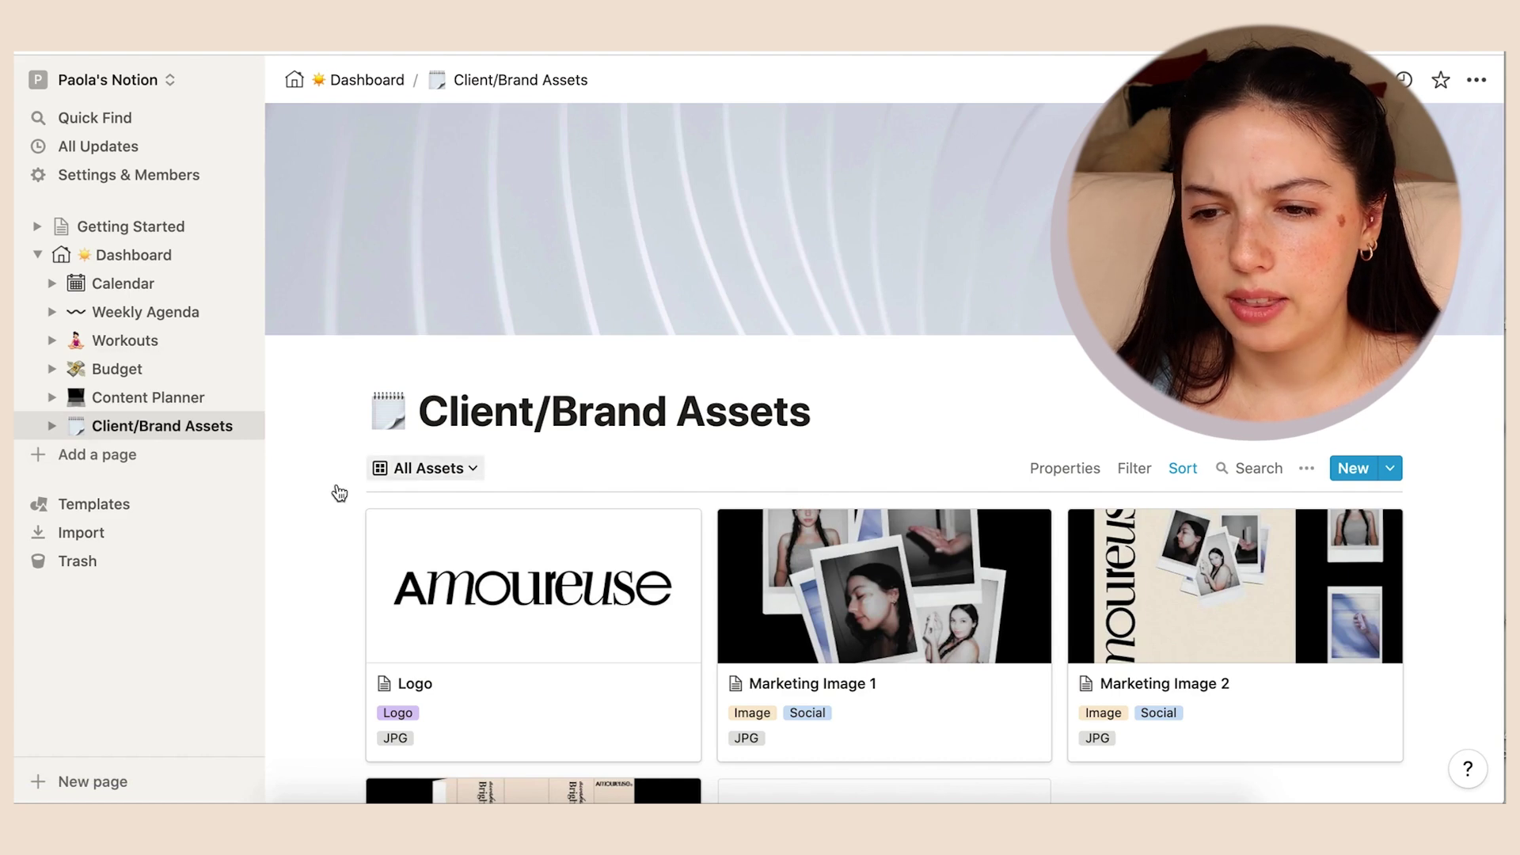
click(164, 507)
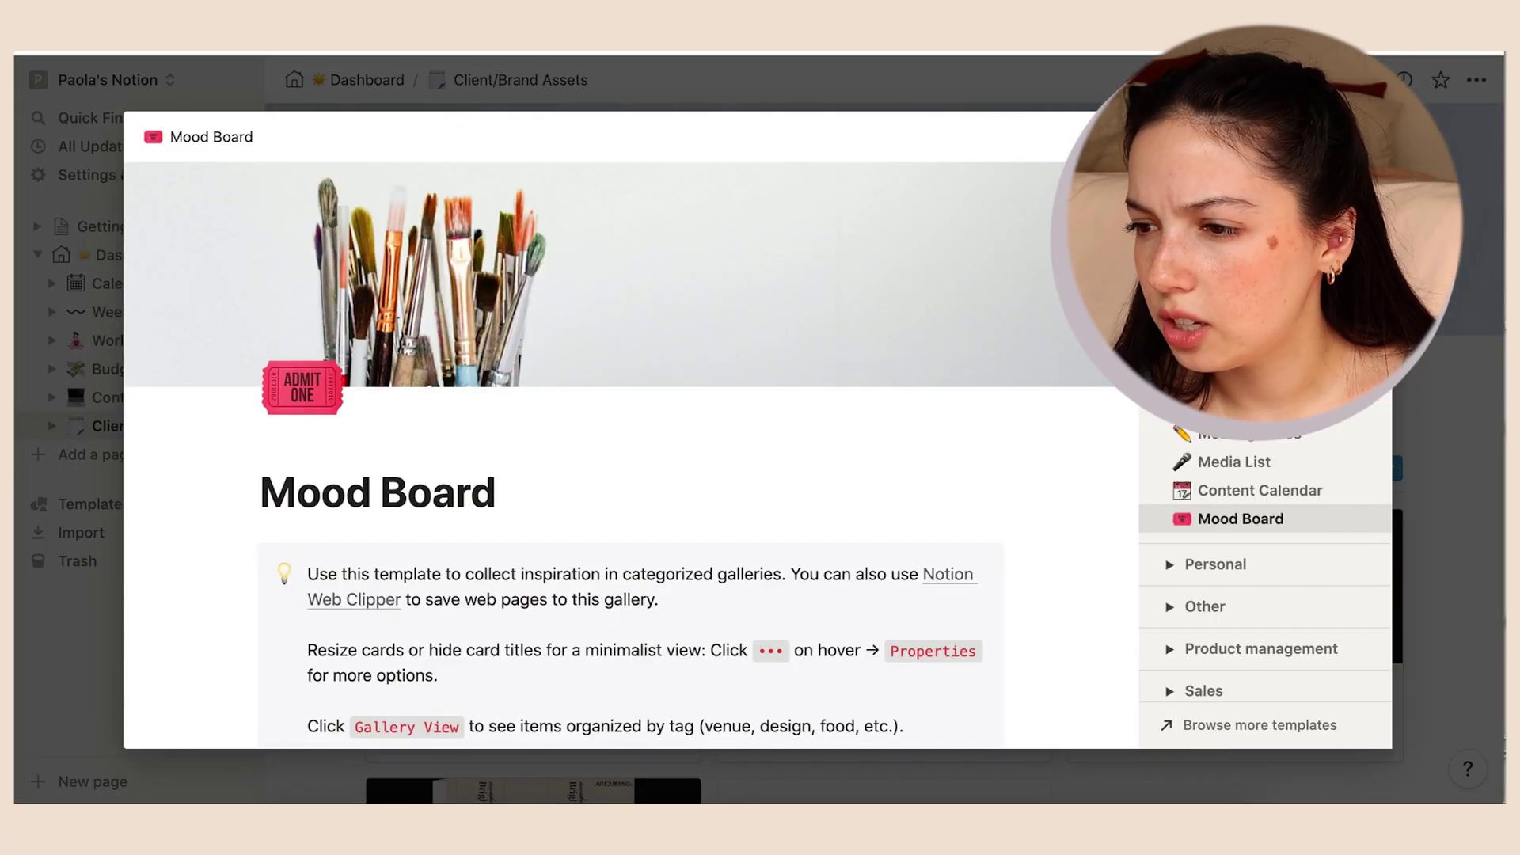
scroll(1264, 578, up, 2)
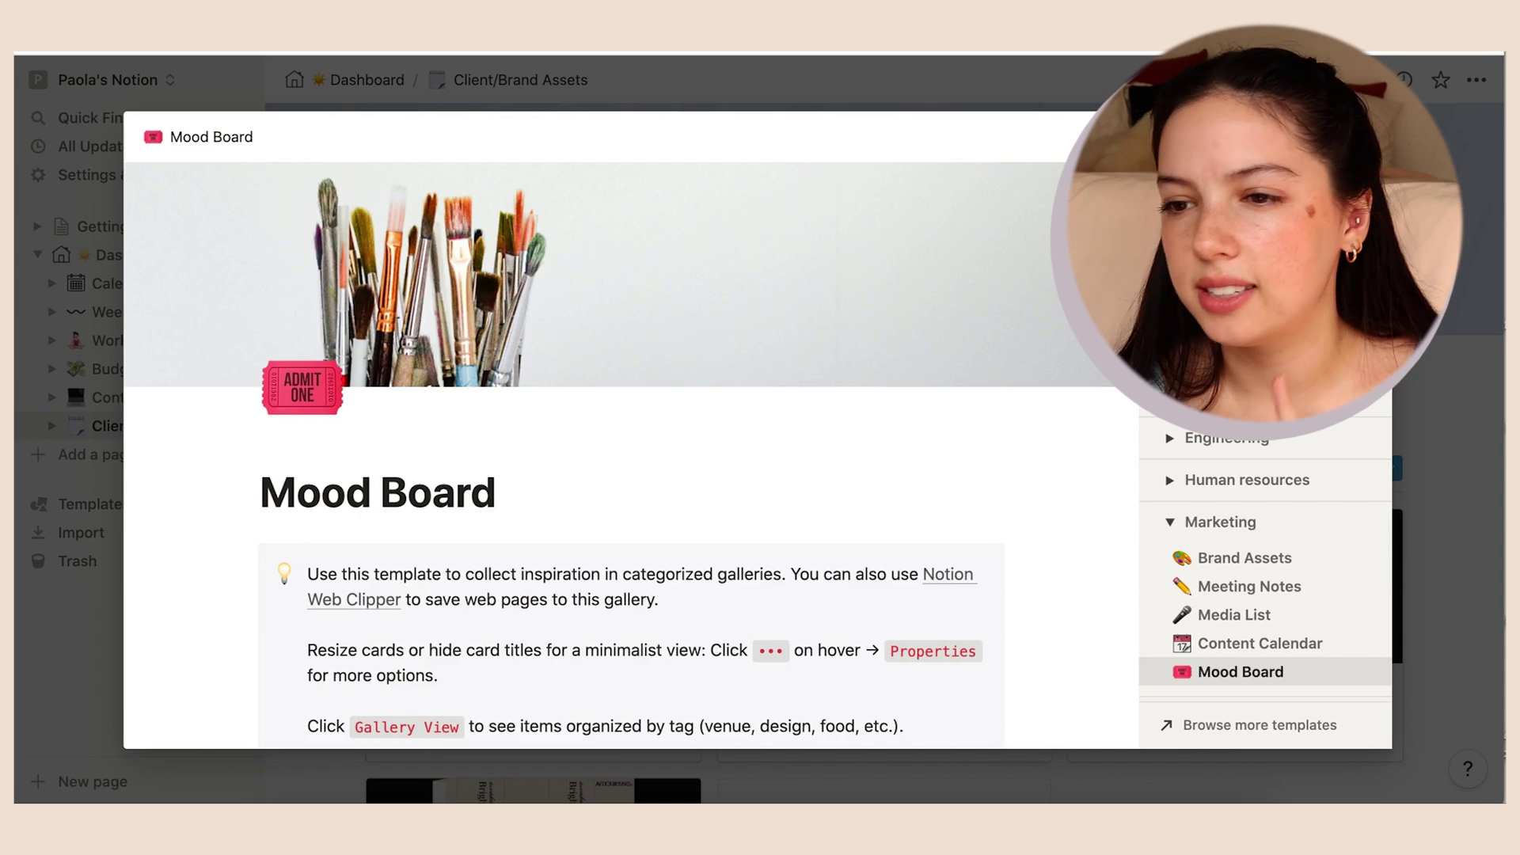
click(1243, 364)
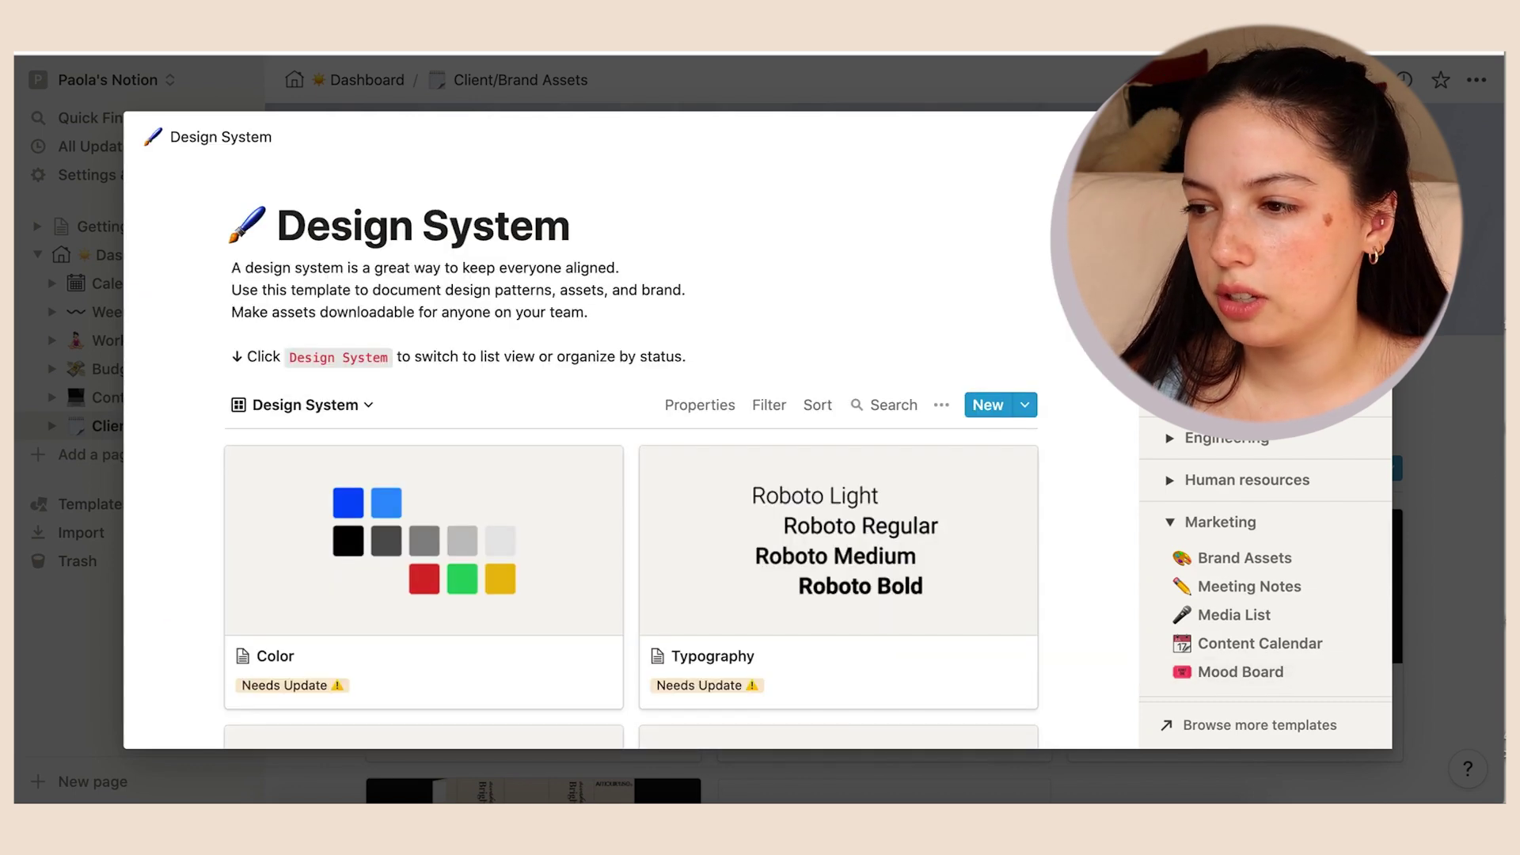
scroll(654, 514, down, 2)
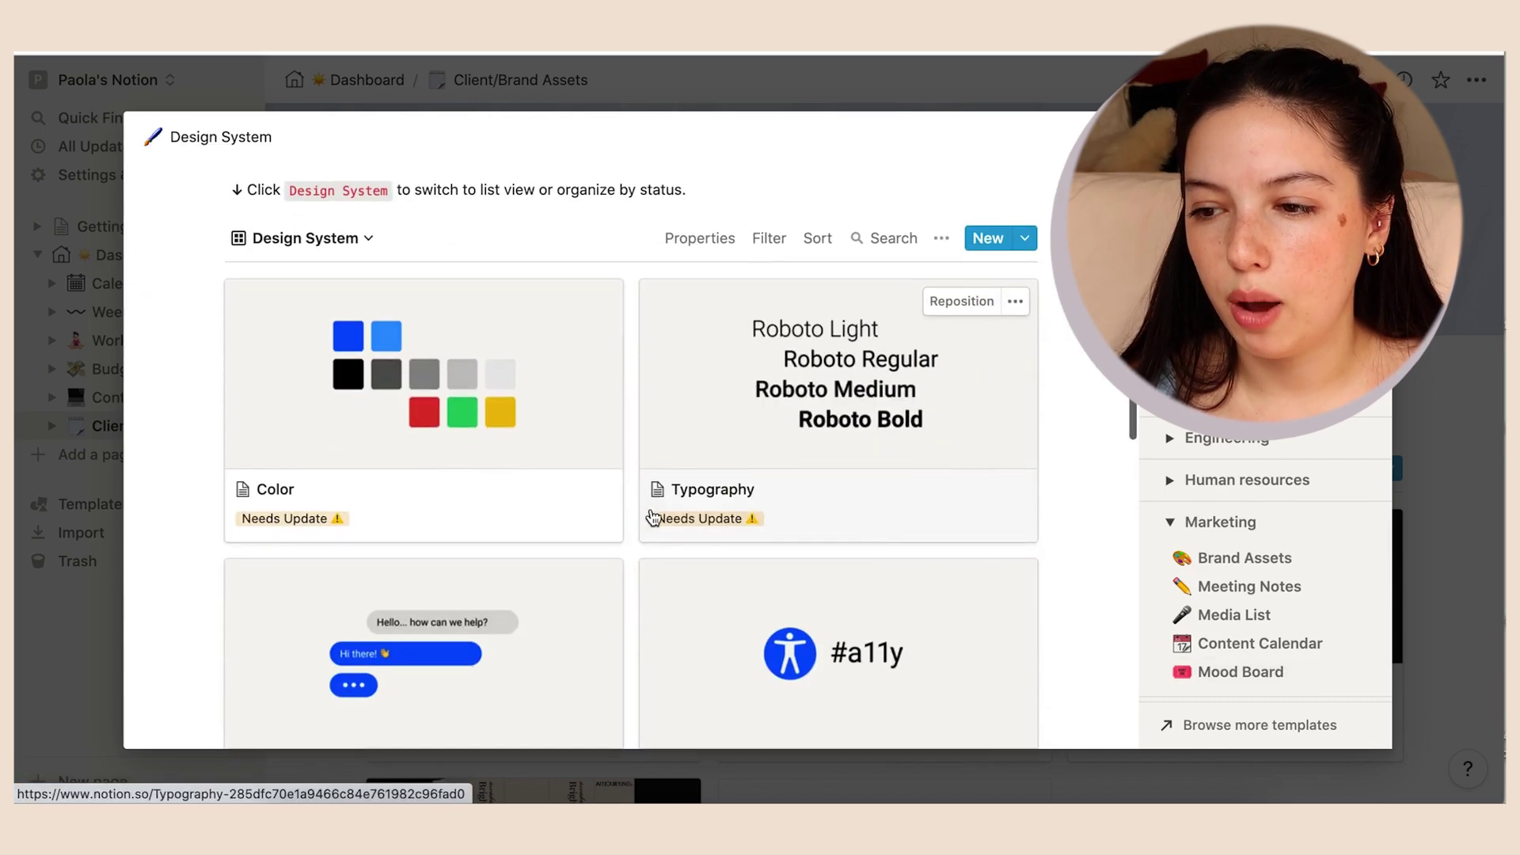
scroll(653, 514, down, 2)
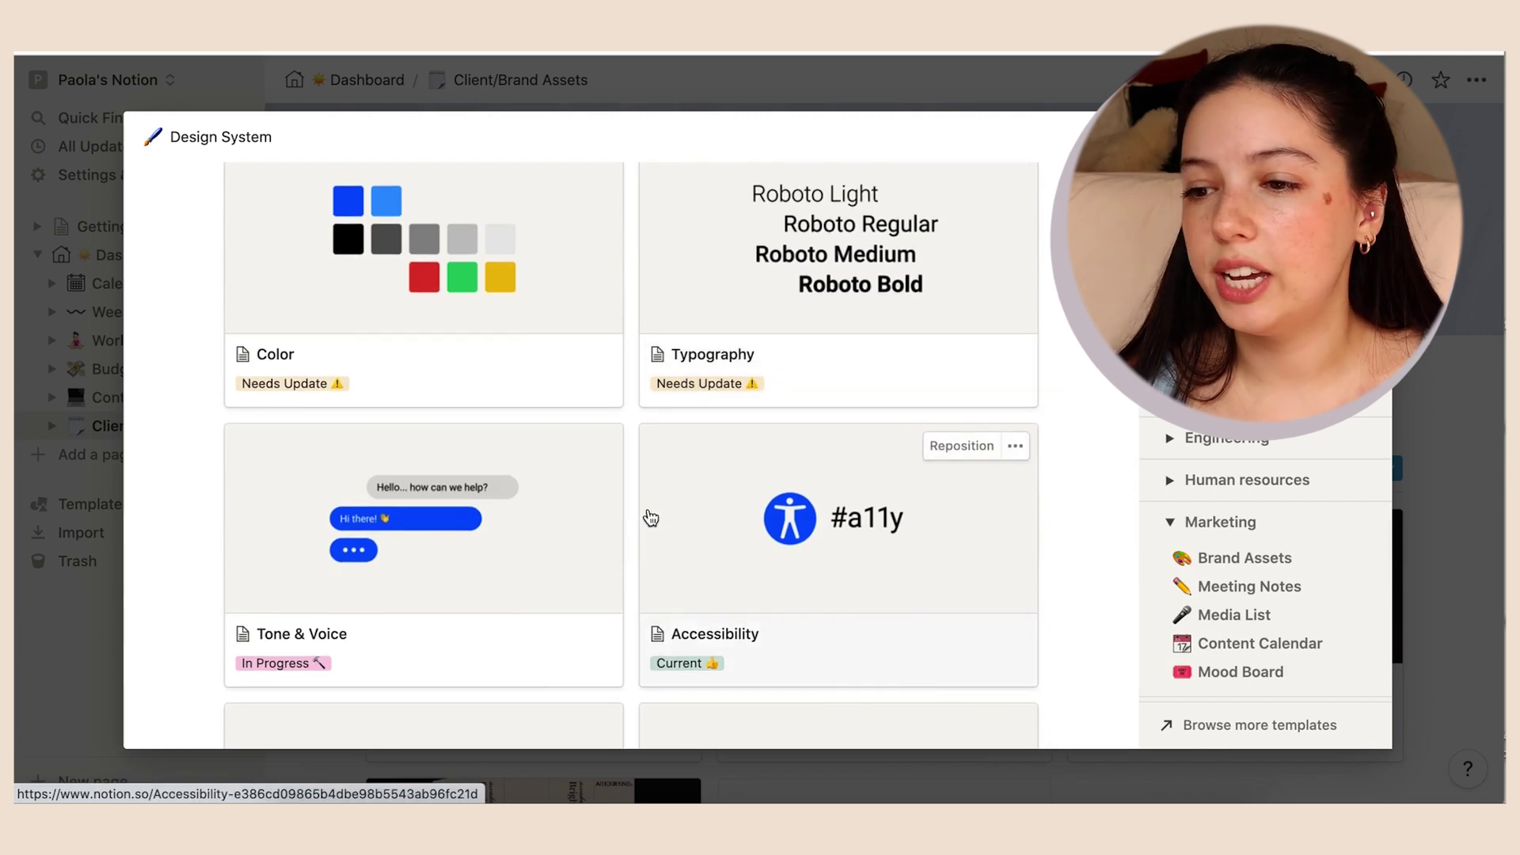
scroll(702, 495, down, 2)
scroll(822, 410, down, 2)
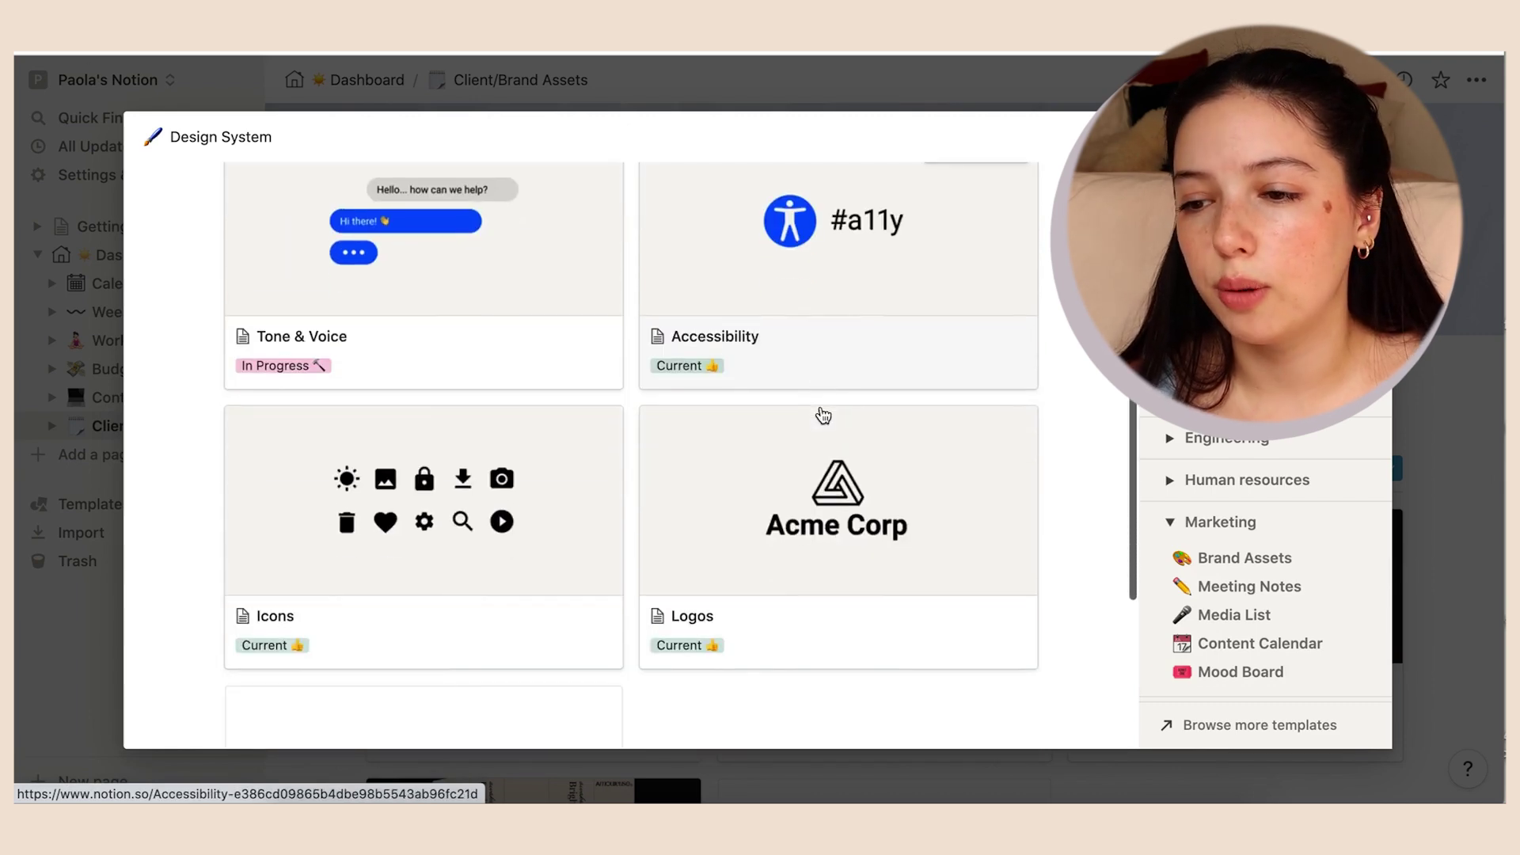
scroll(769, 435, up, 8)
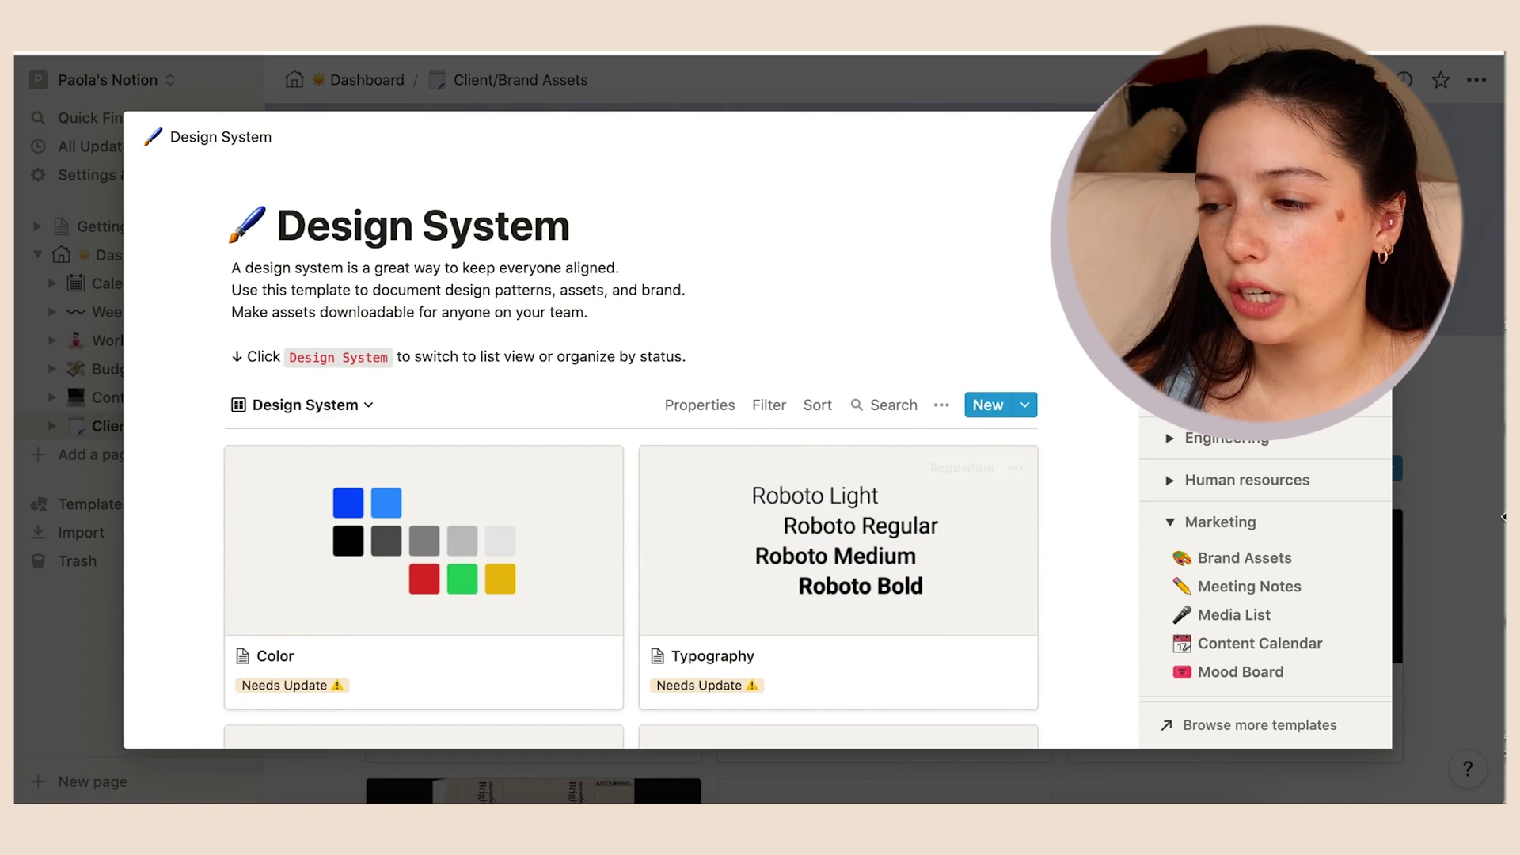
click(1455, 483)
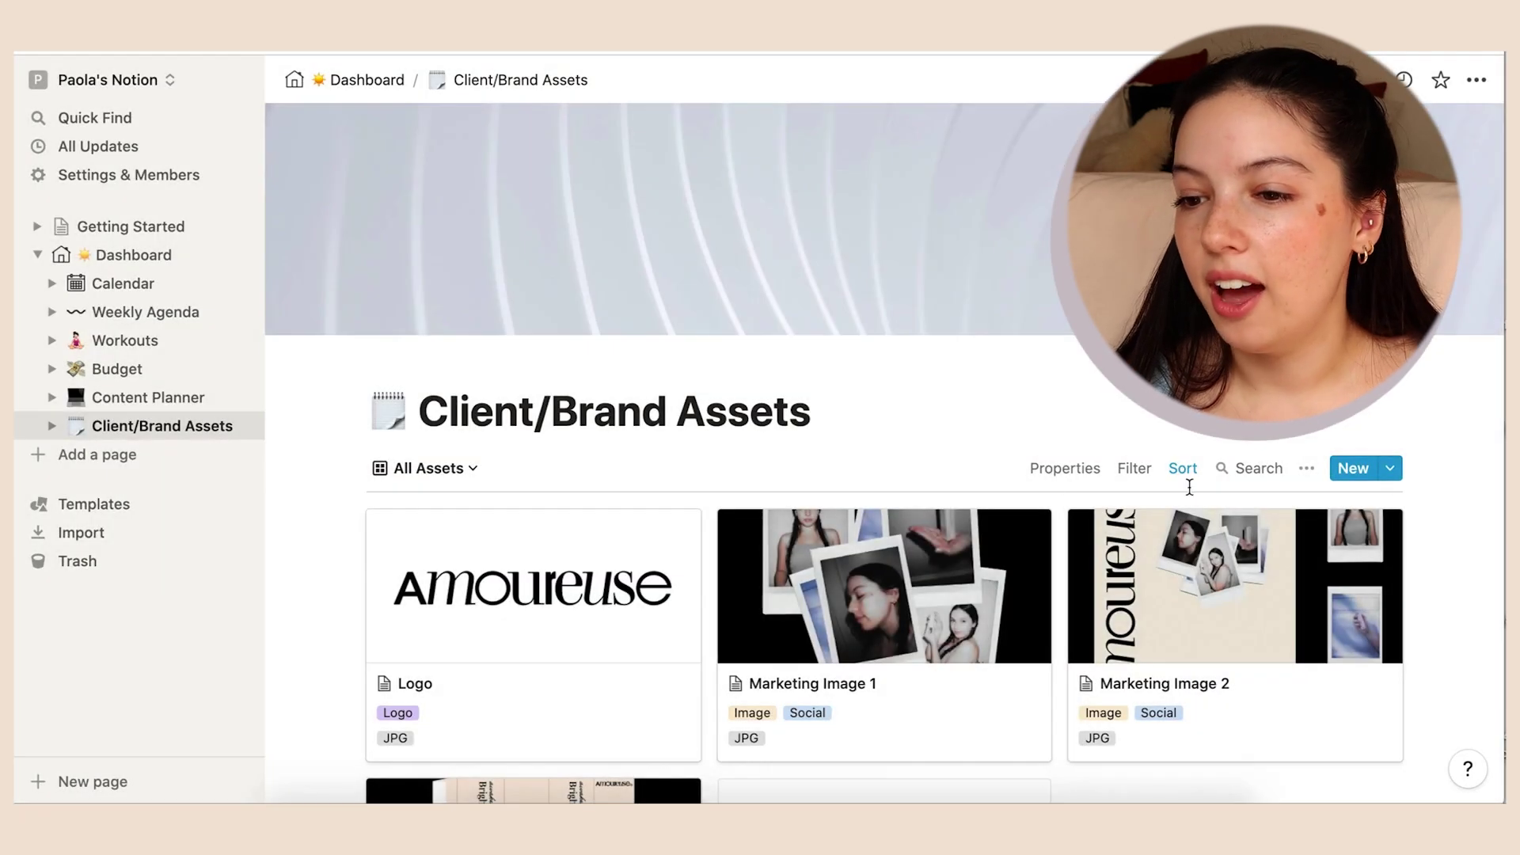
- Look over the logo and marketing image cards in the Client/Brand Assets gallery
scroll(1054, 480, down, 1)
scroll(1053, 480, down, 5)
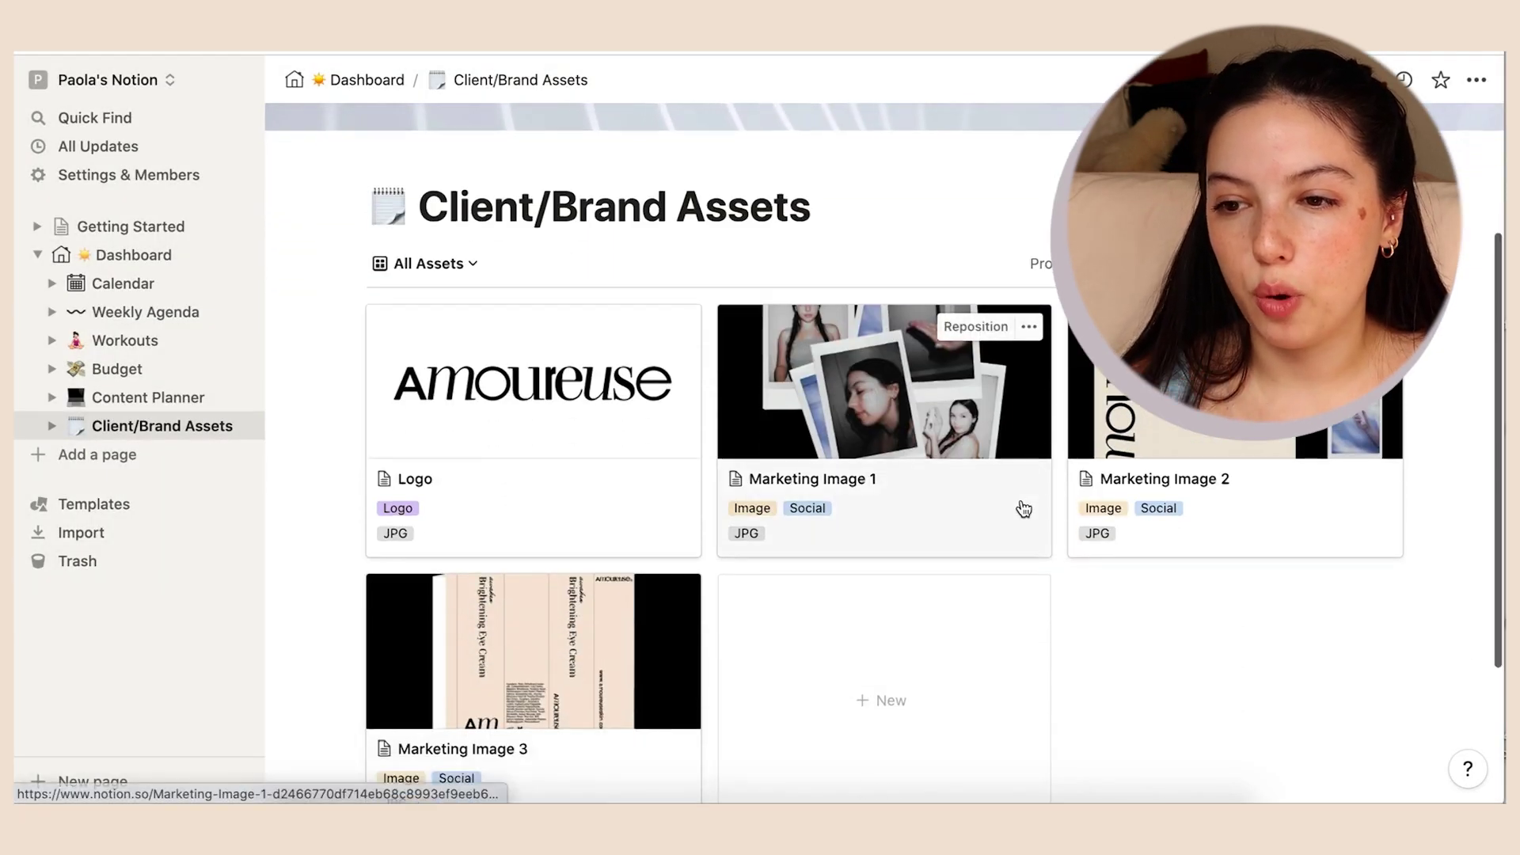
scroll(1023, 509, up, 1)
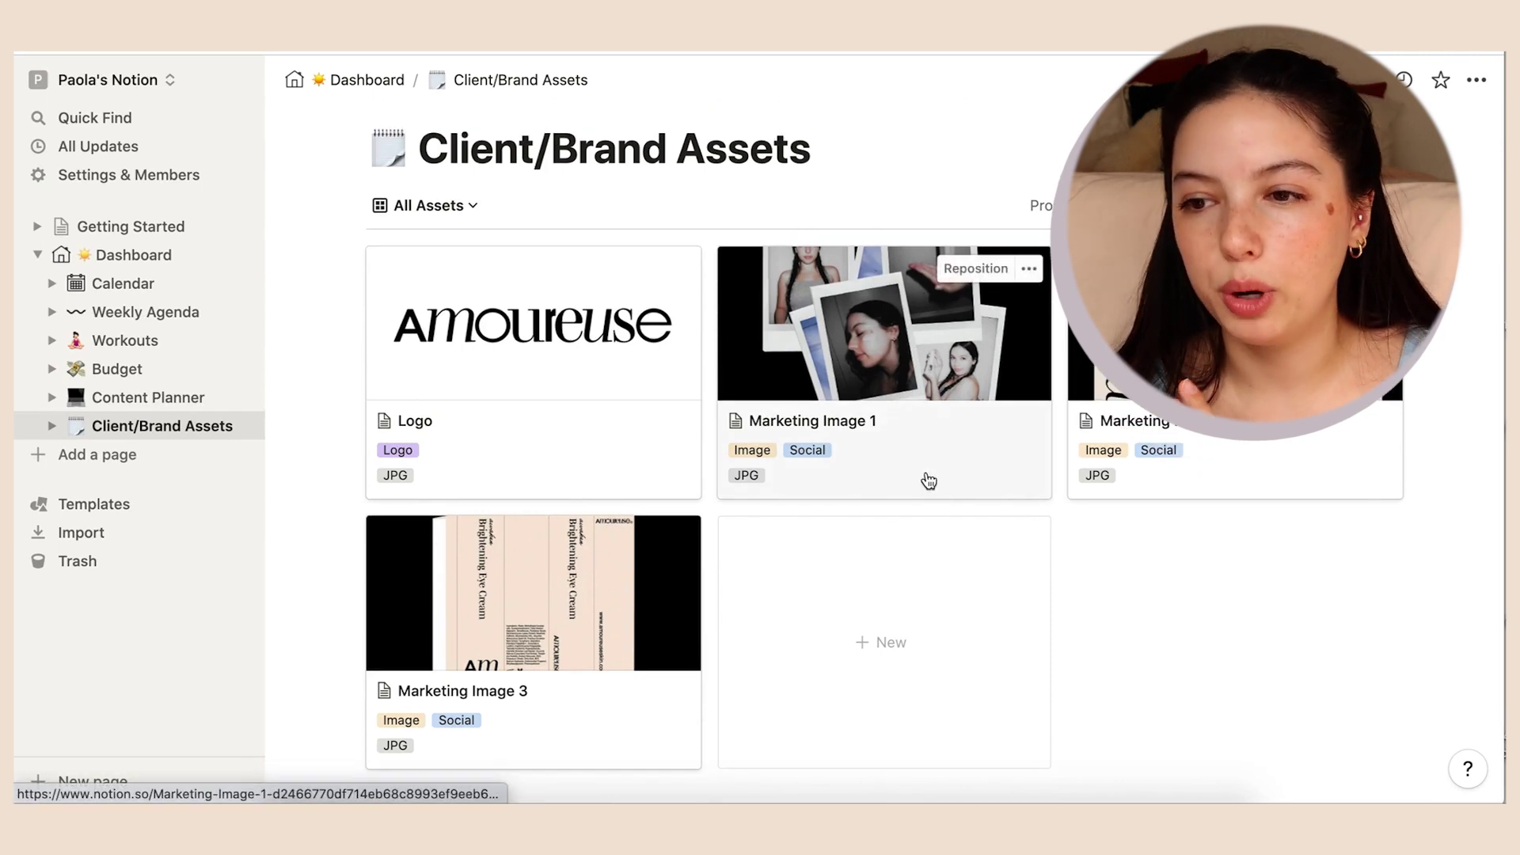
scroll(925, 479, up, 2)
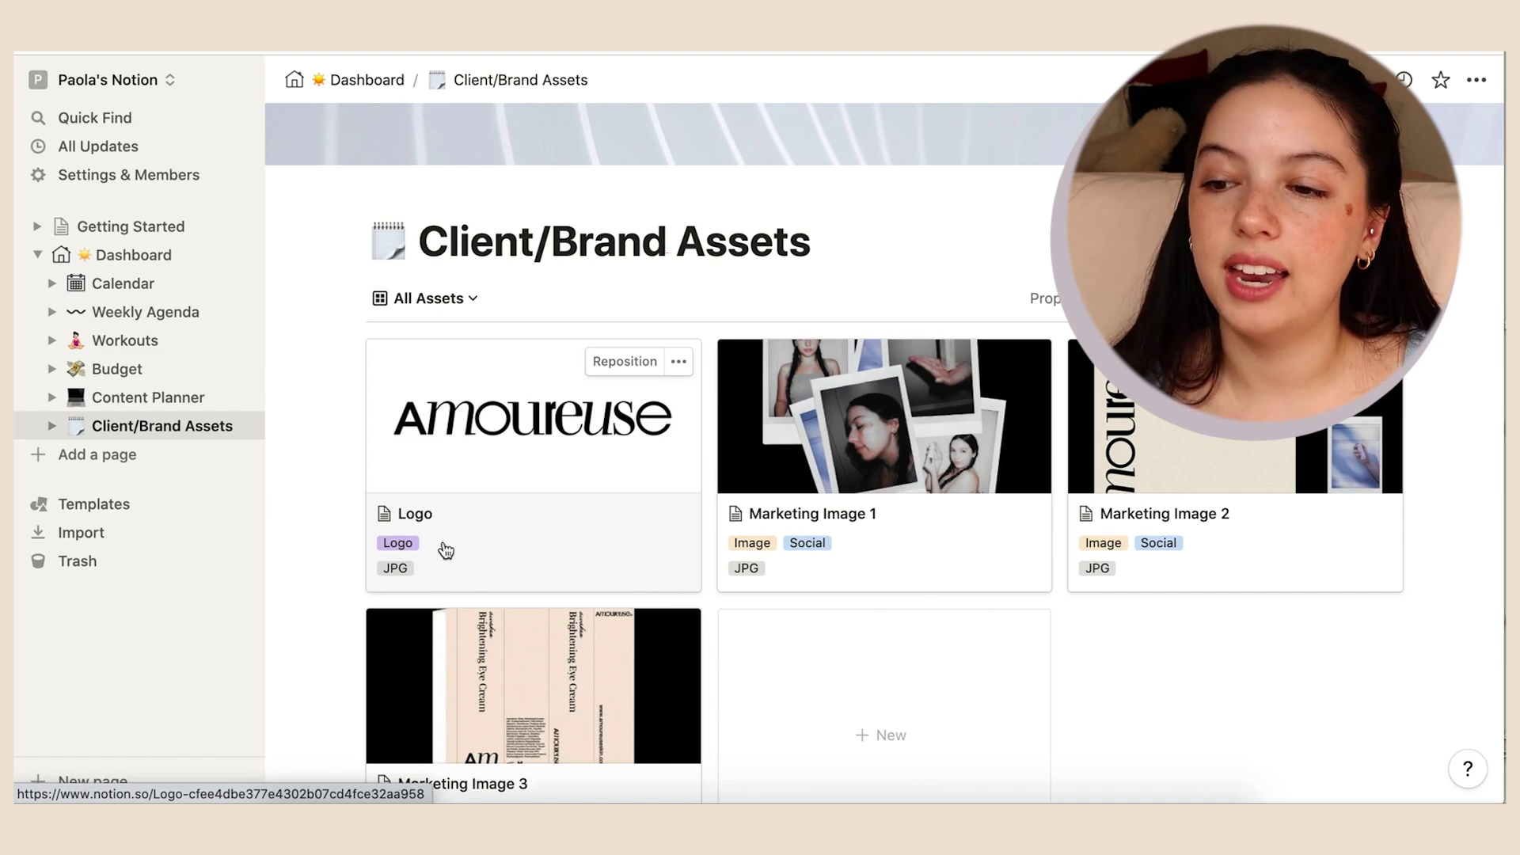
scroll(539, 483, down, 3)
scroll(543, 482, up, 2)
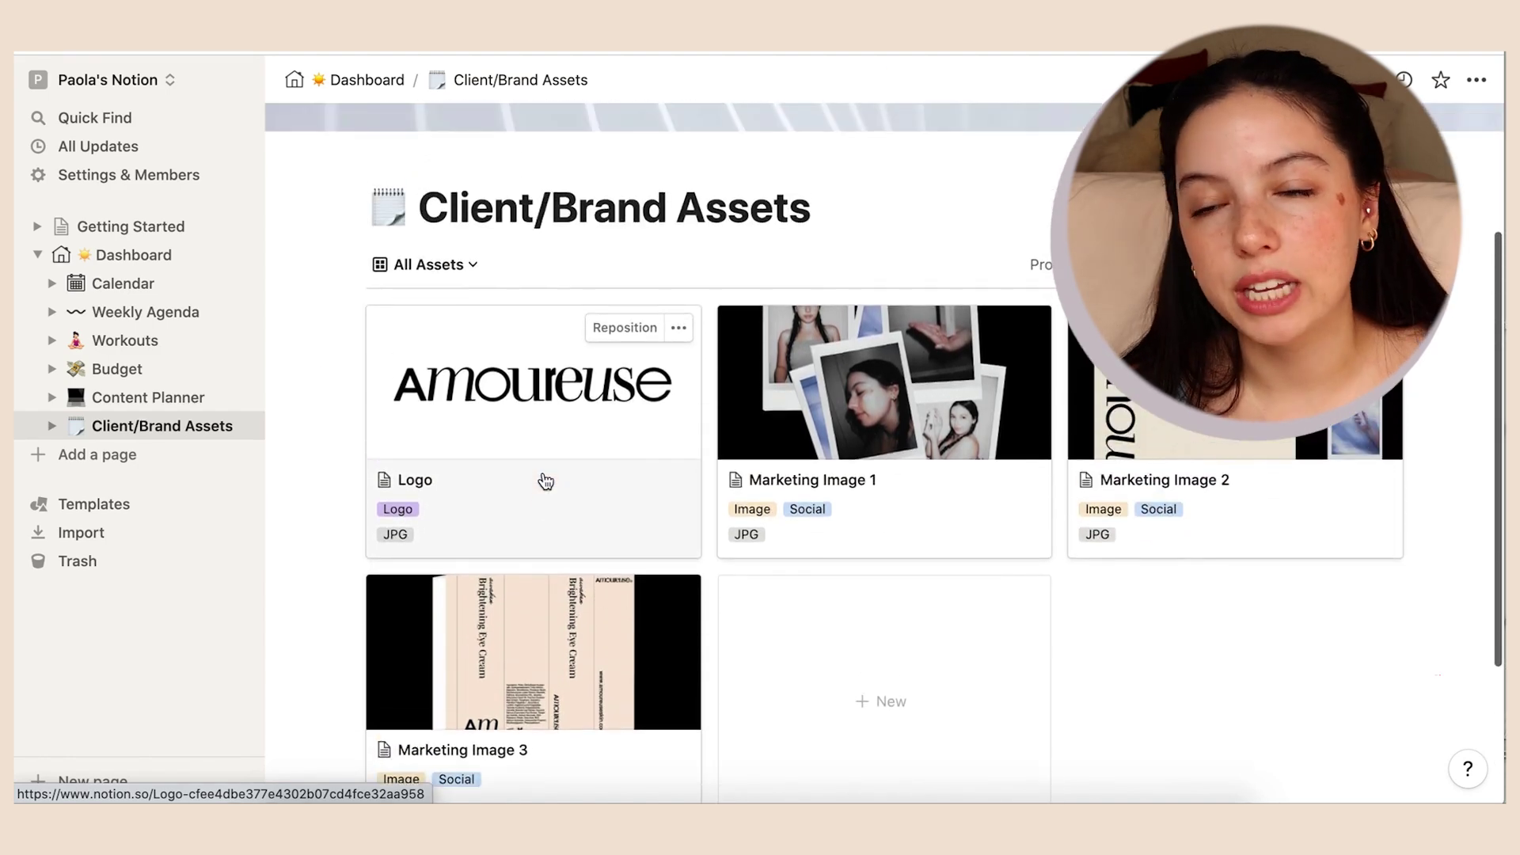
- Open the Logo asset card, view its available File Type options, and return to the gallery without changing anything
click(507, 416)
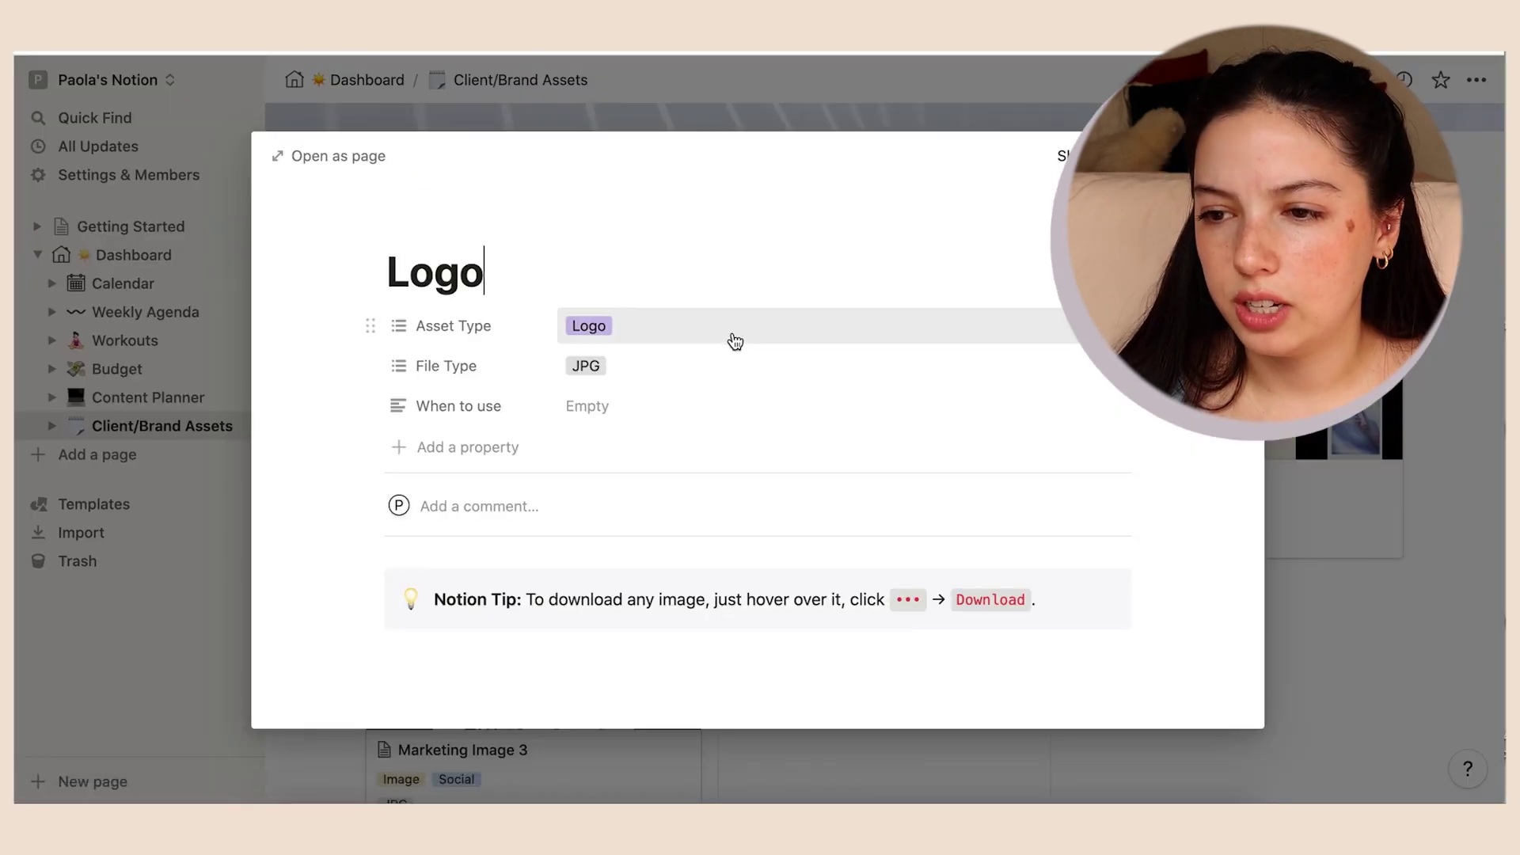
click(590, 372)
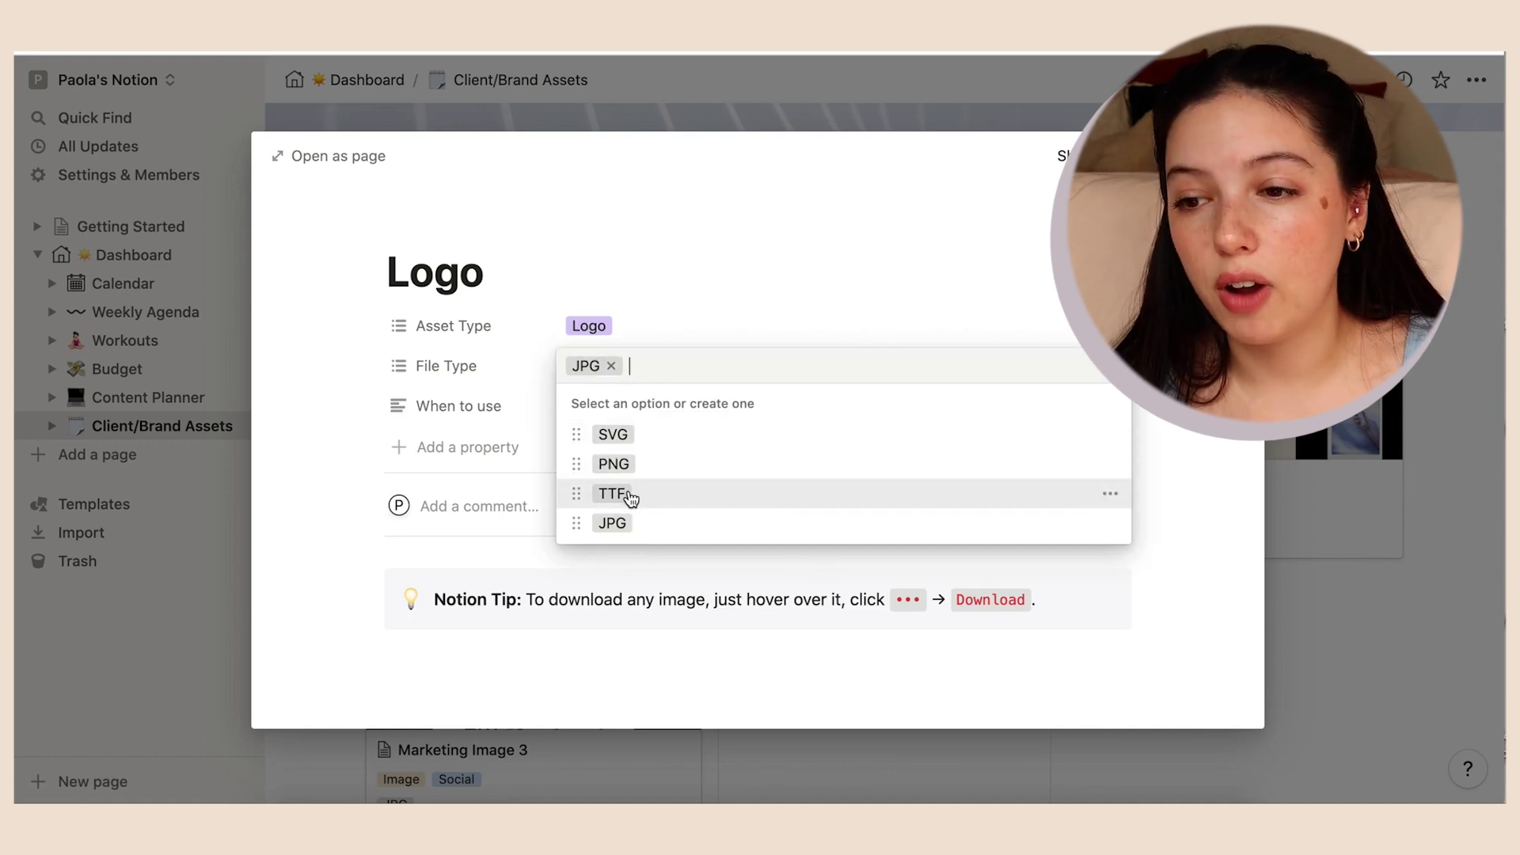
click(720, 290)
click(1421, 592)
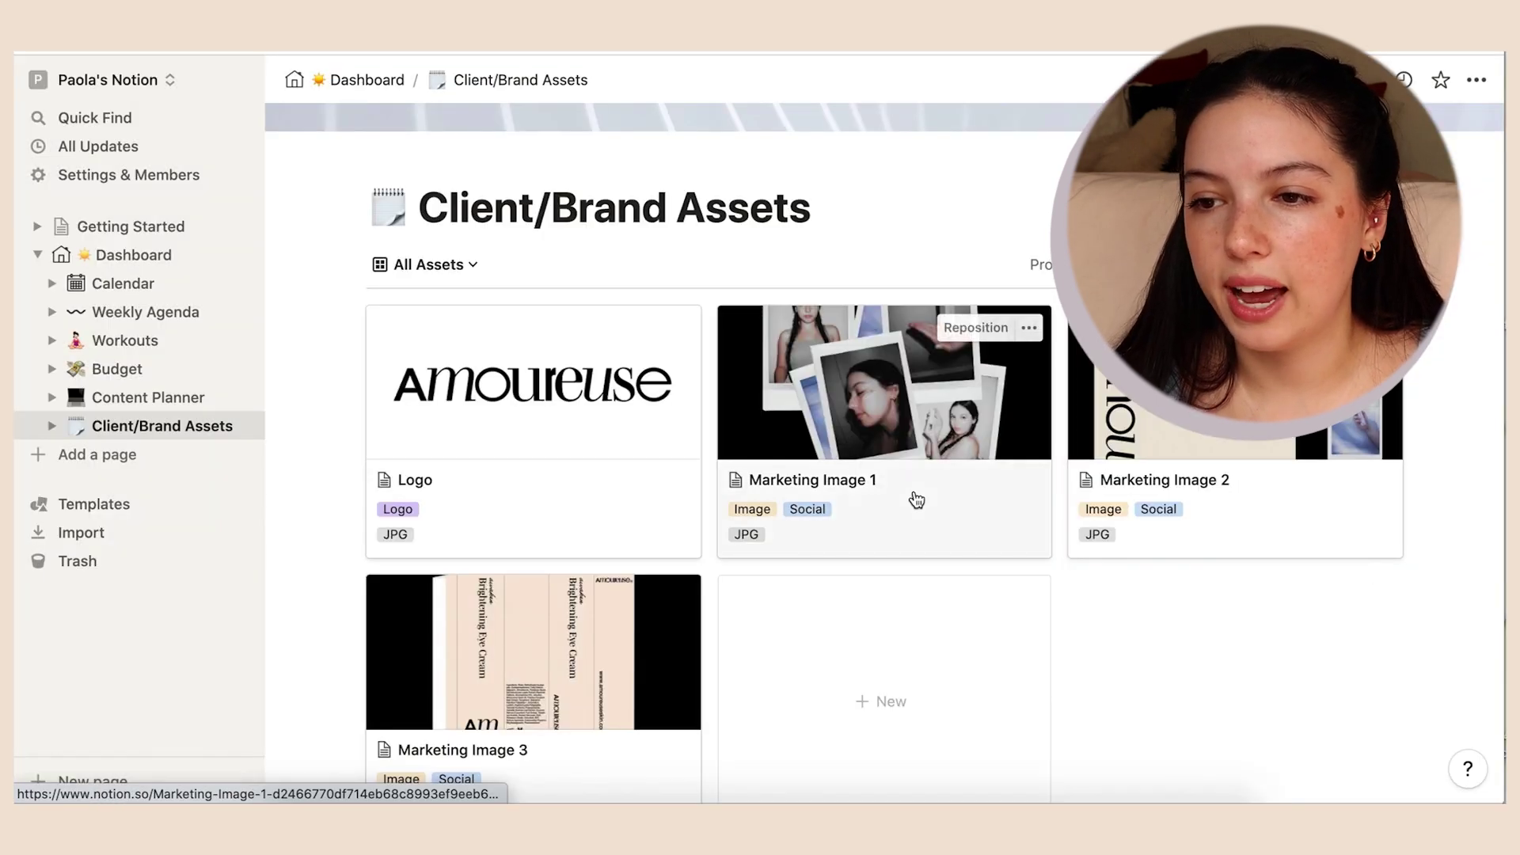
scroll(917, 497, down, 2)
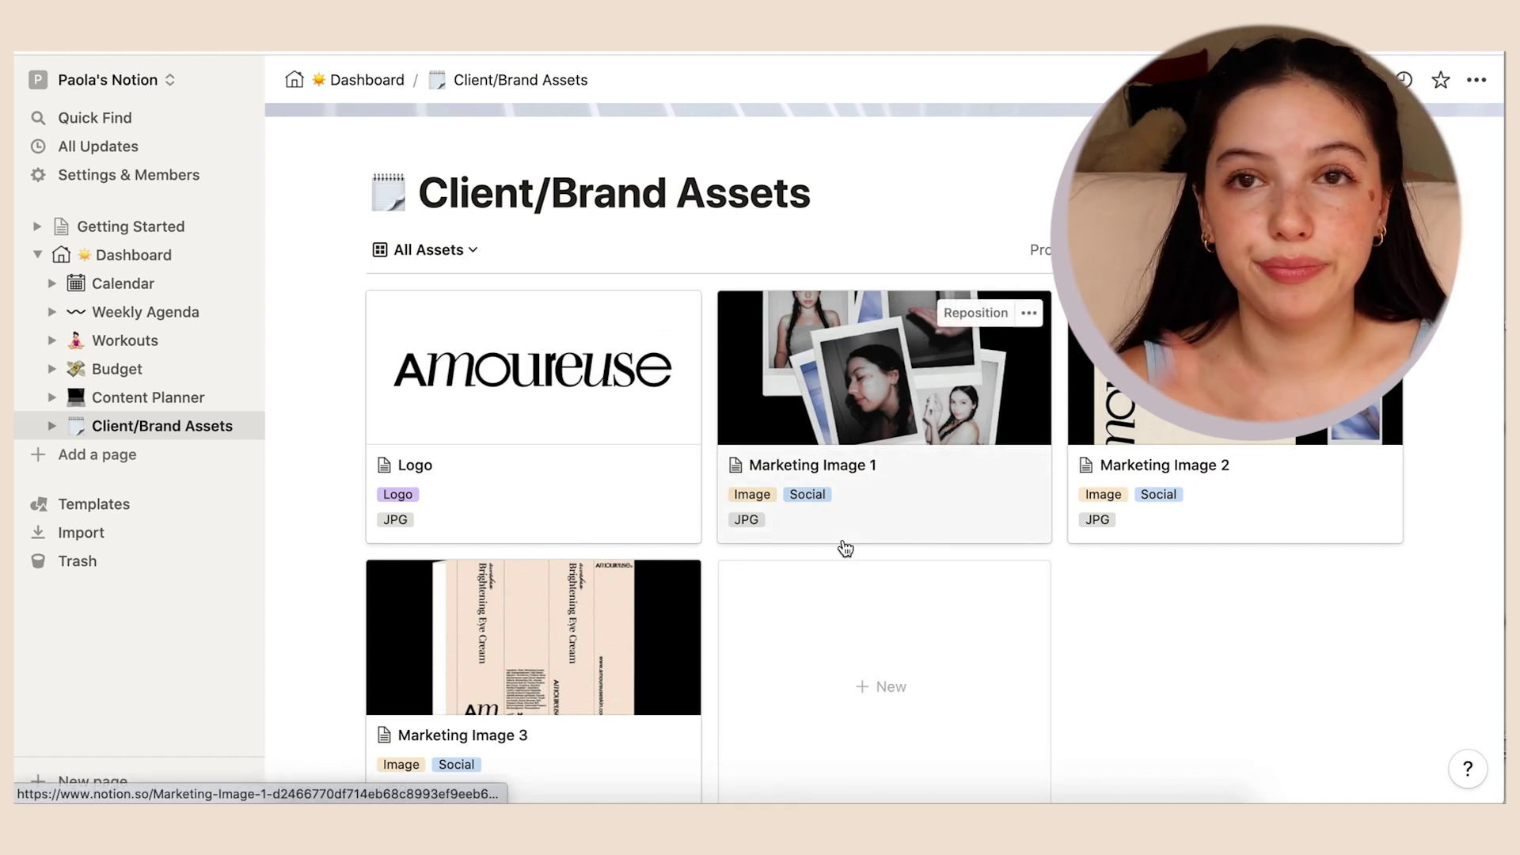
- Return to the Dashboard page, open the Workouts page and look over its daily yoga and walk checklist
click(134, 254)
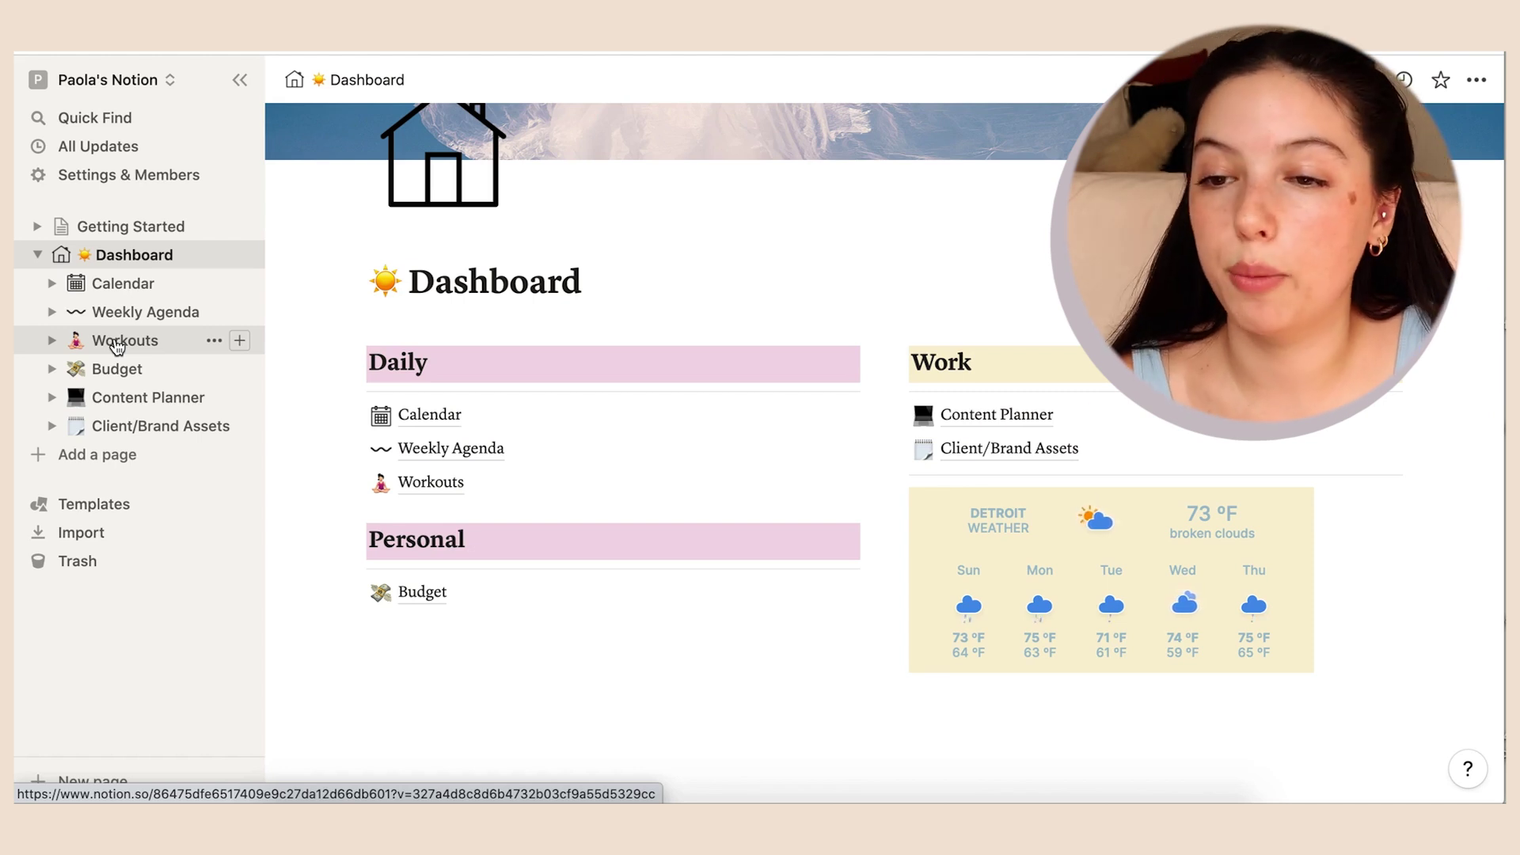
click(117, 343)
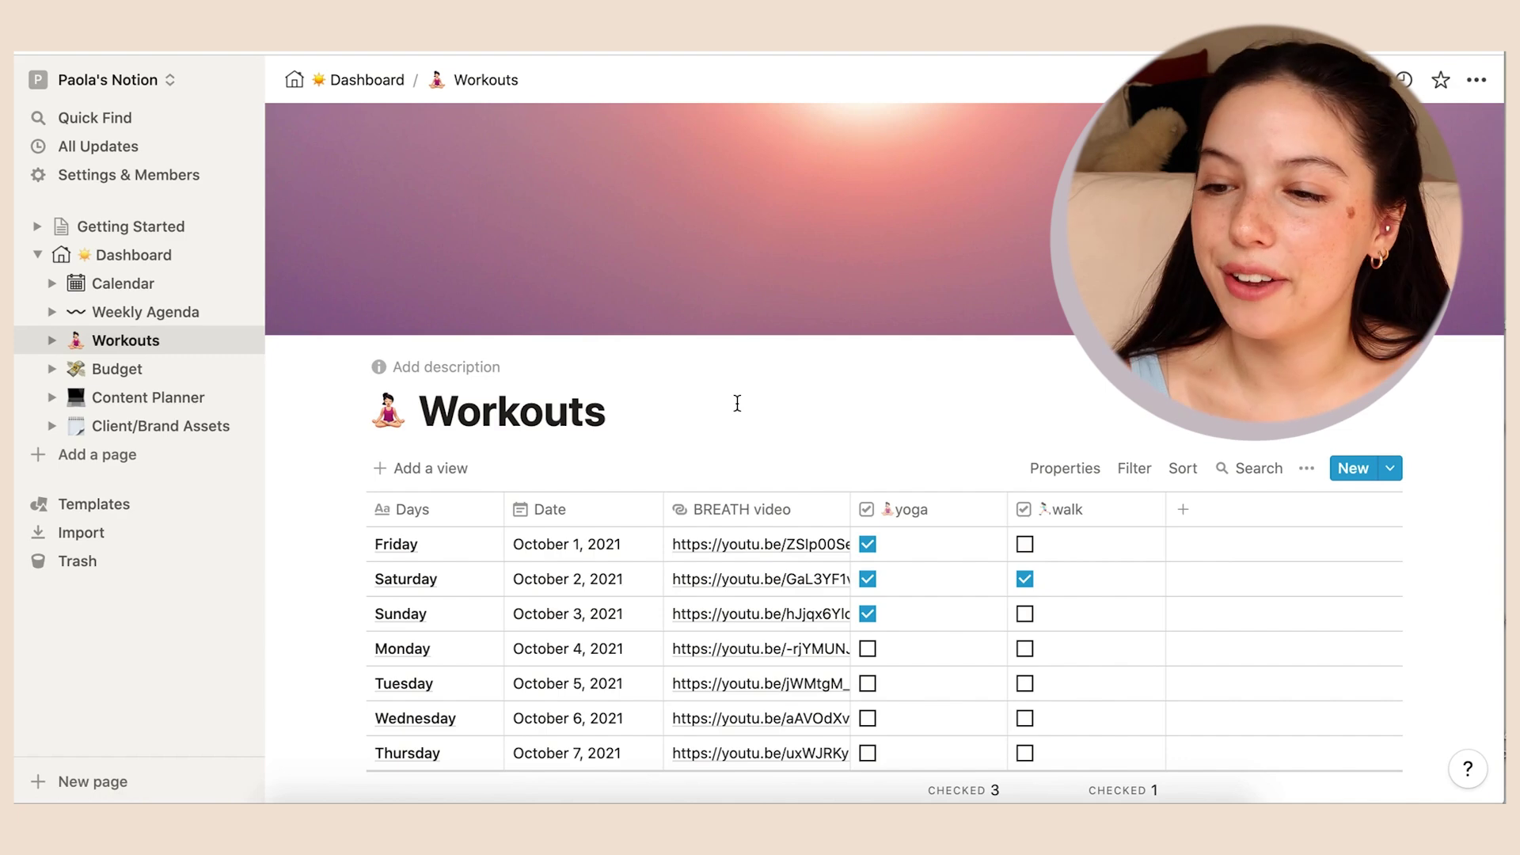
scroll(738, 404, down, 3)
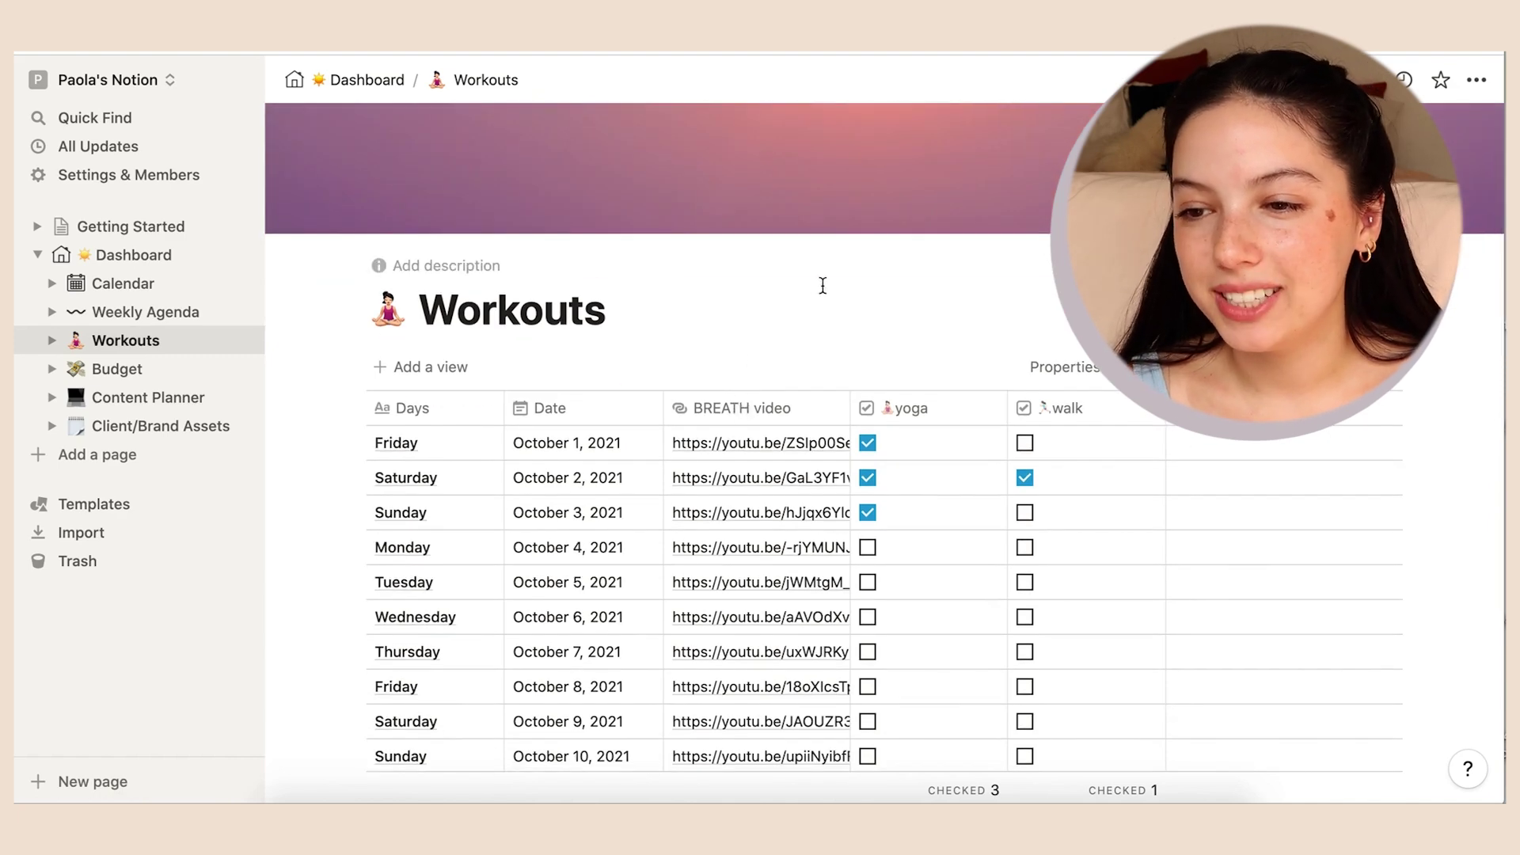
scroll(810, 286, down, 5)
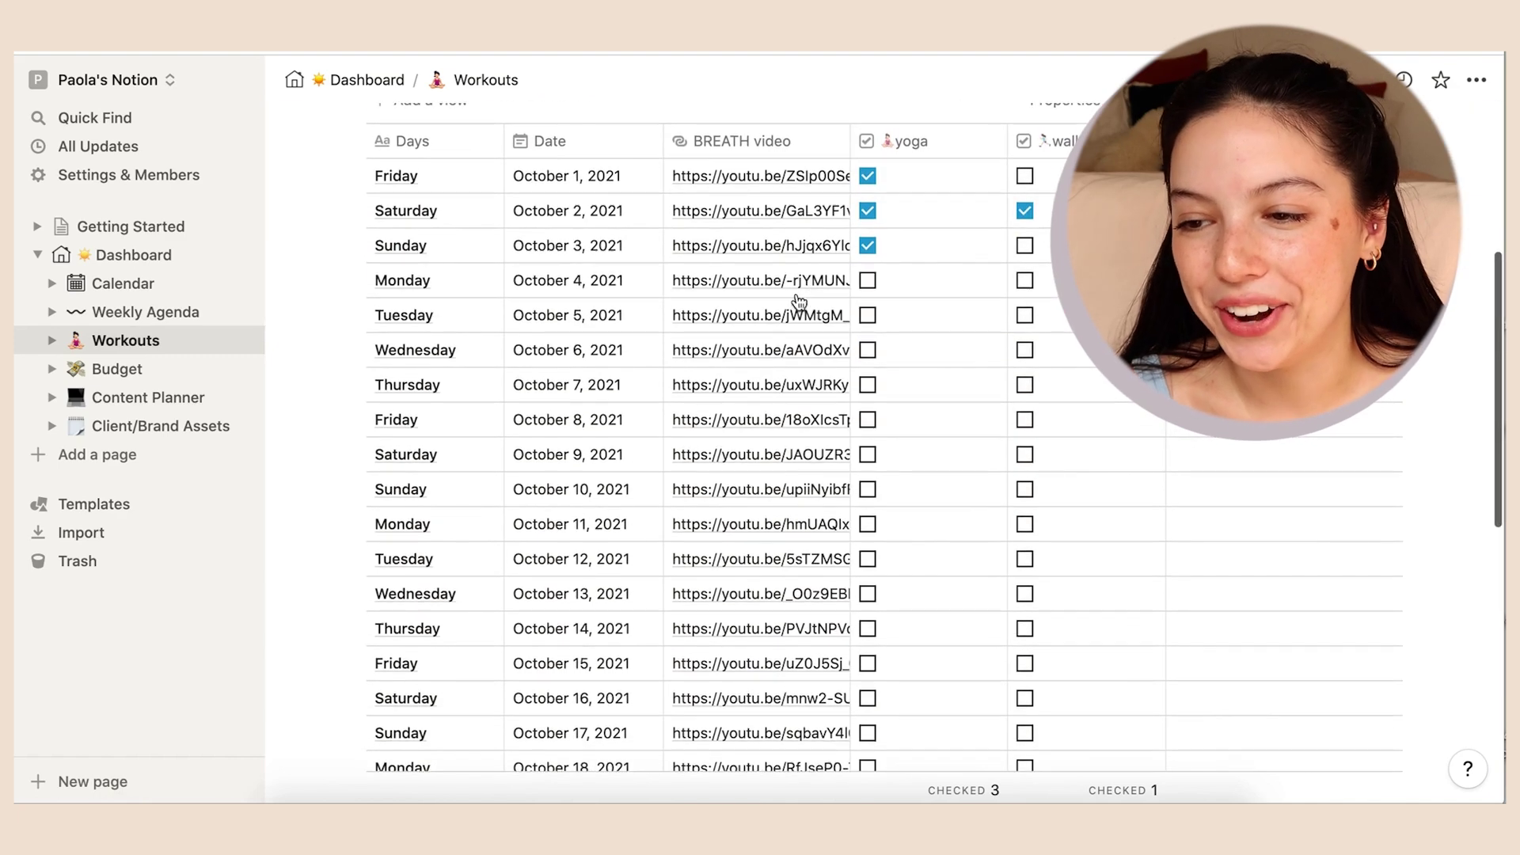
scroll(583, 350, down, 4)
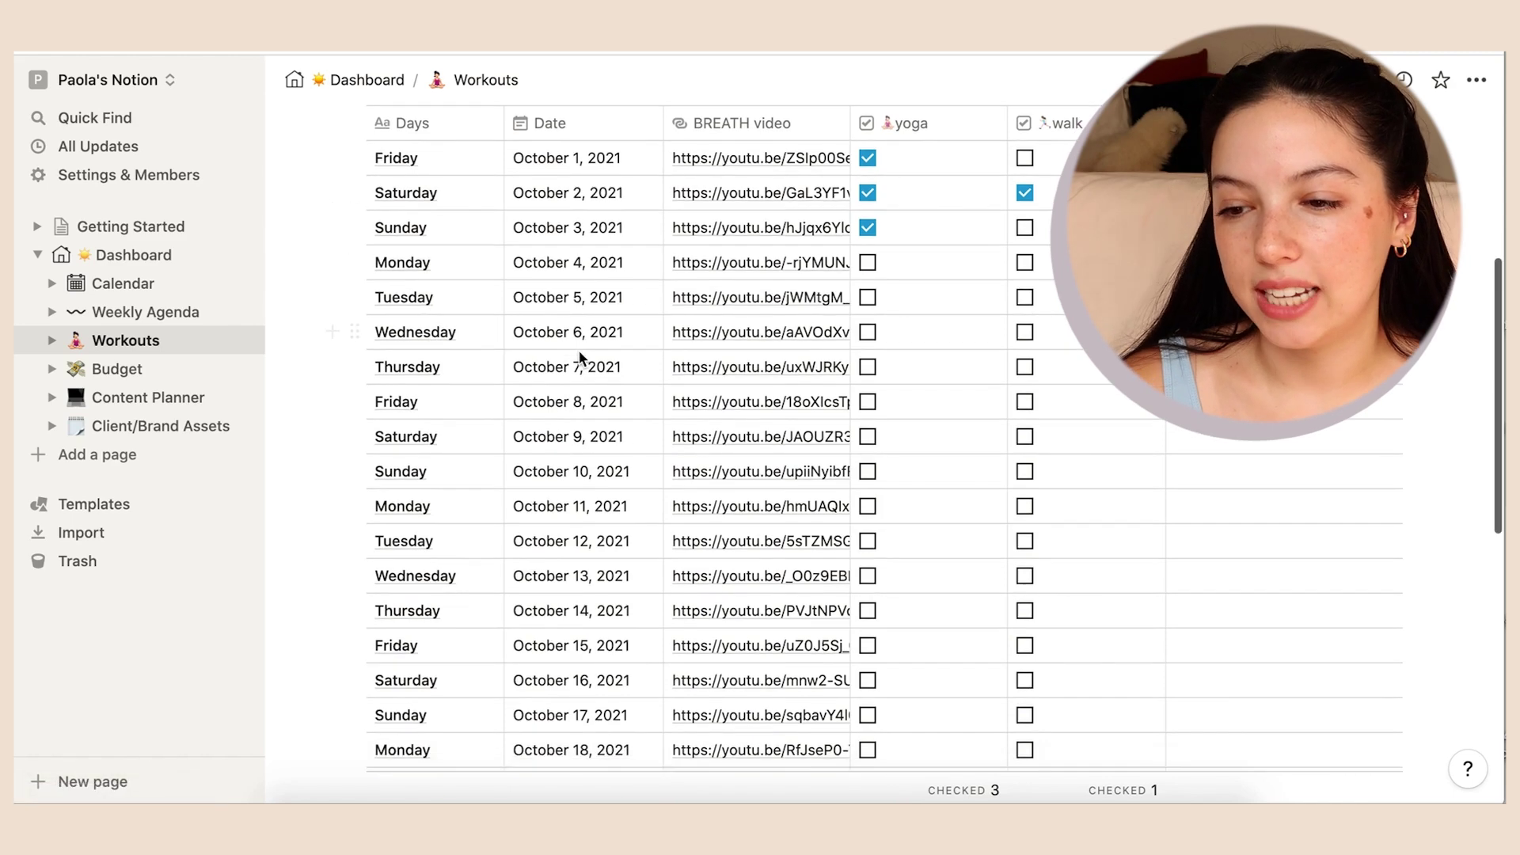
scroll(581, 358, down, 3)
scroll(581, 358, up, 3)
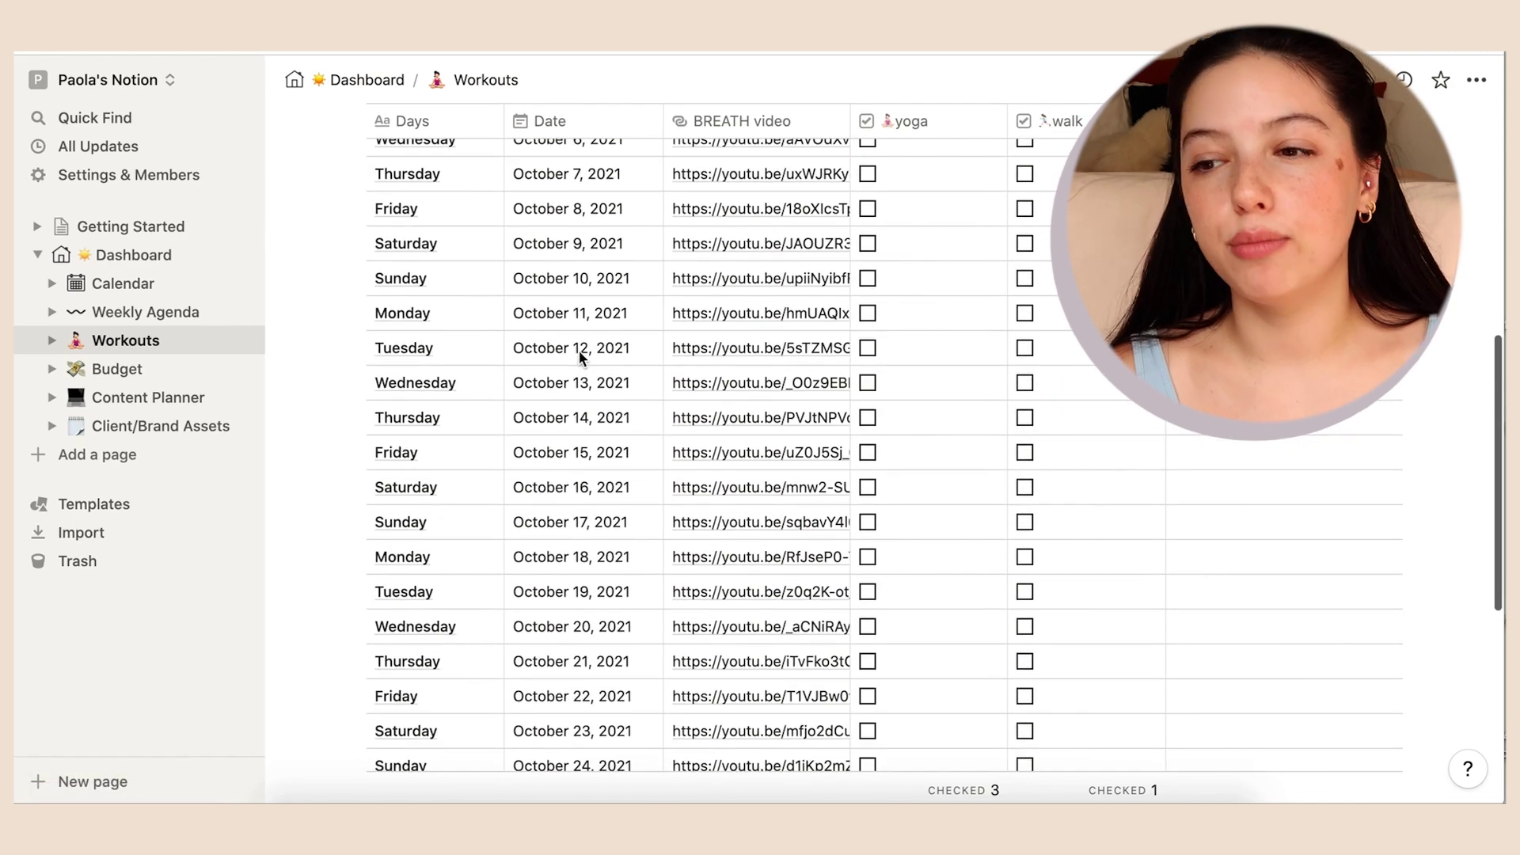
scroll(579, 353, up, 10)
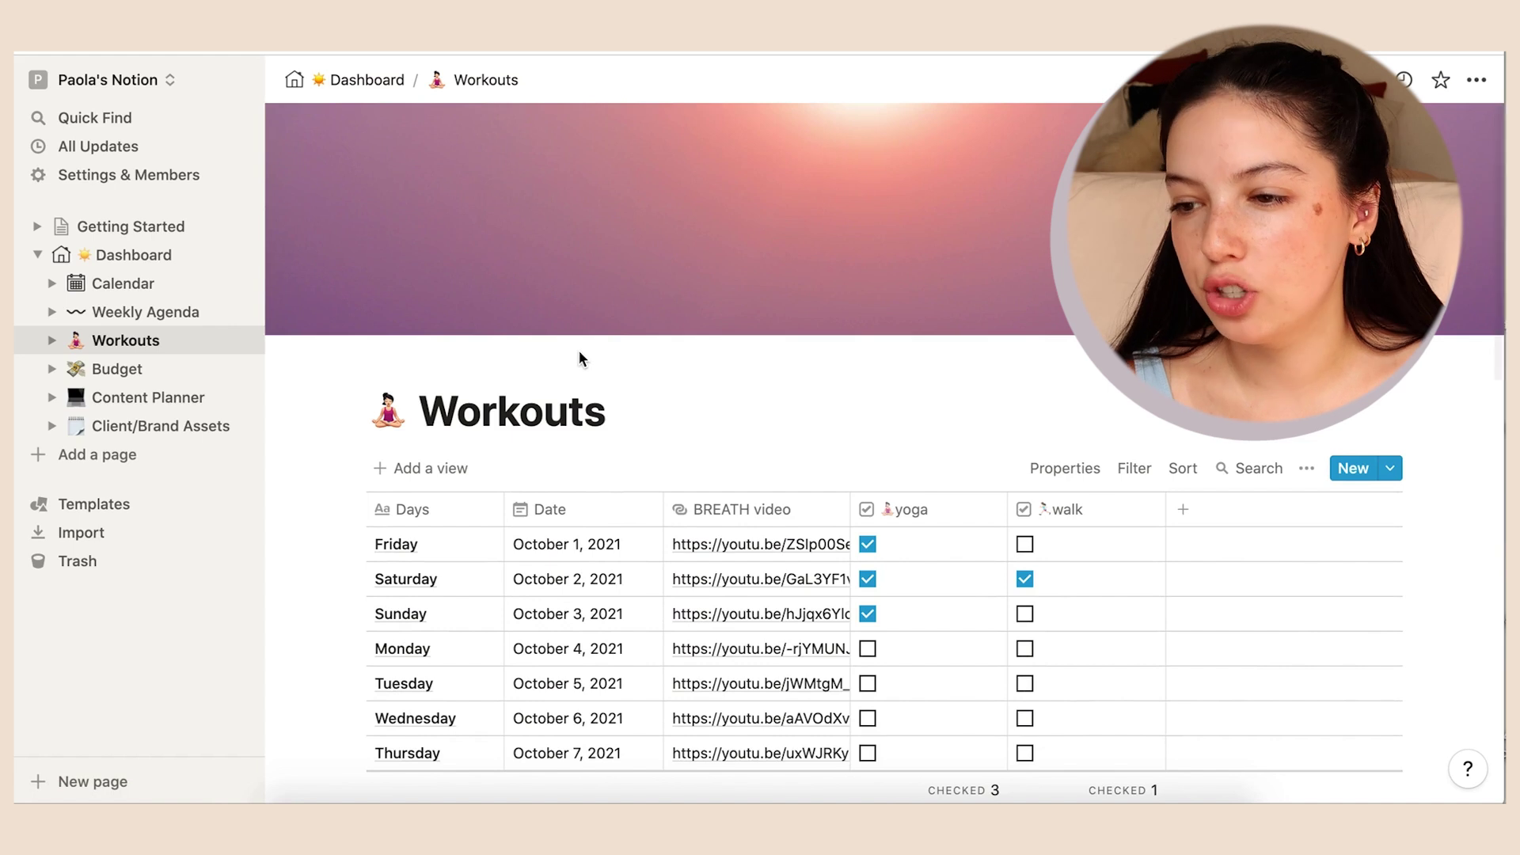
- Review the BREATH video links in the Workouts table through the end of October 2021
scroll(599, 381, down, 3)
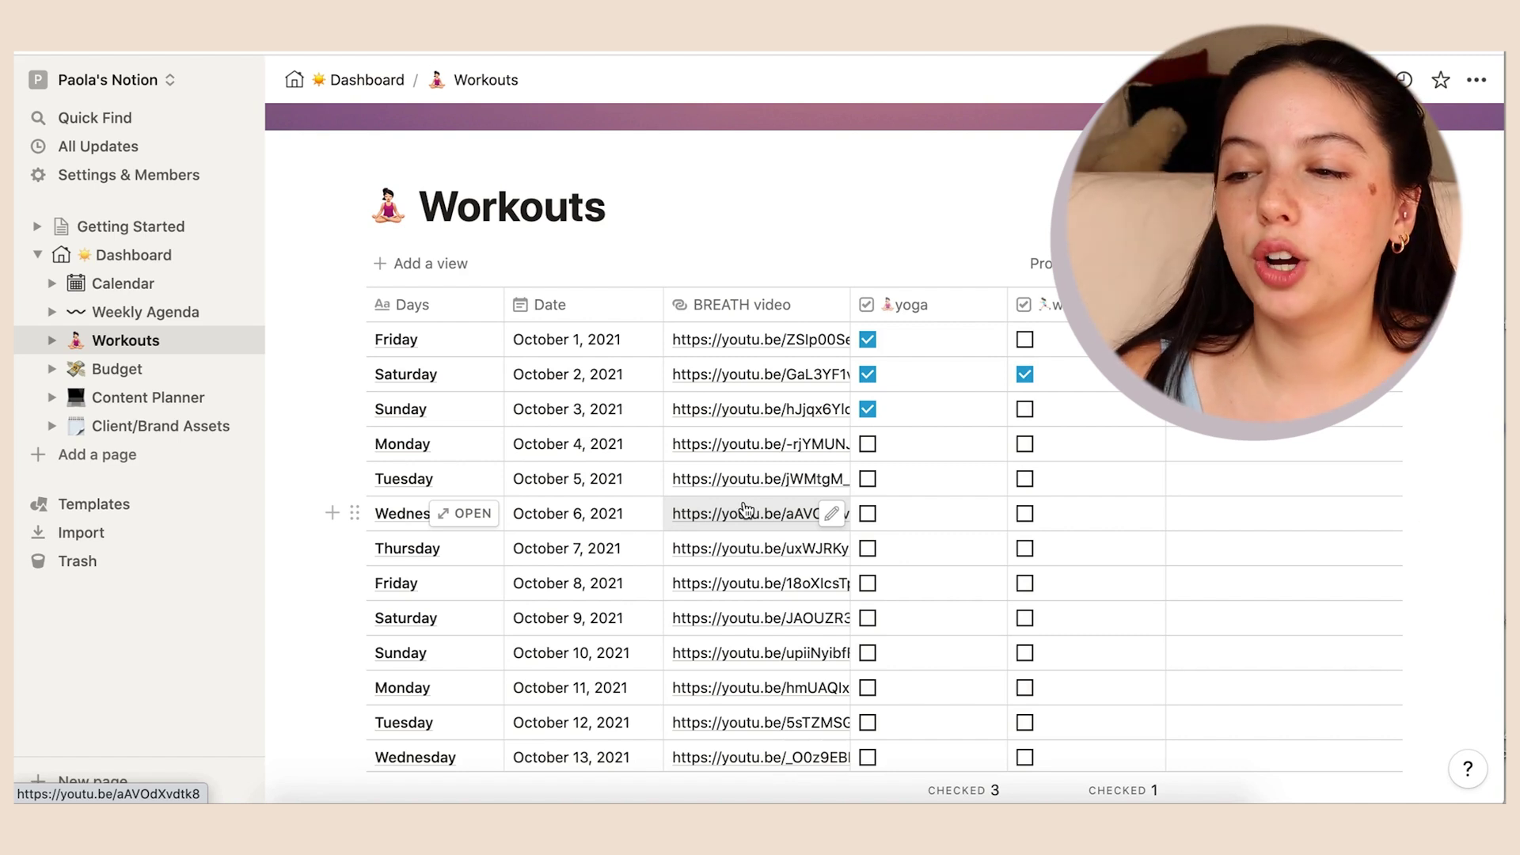
scroll(594, 483, down, 8)
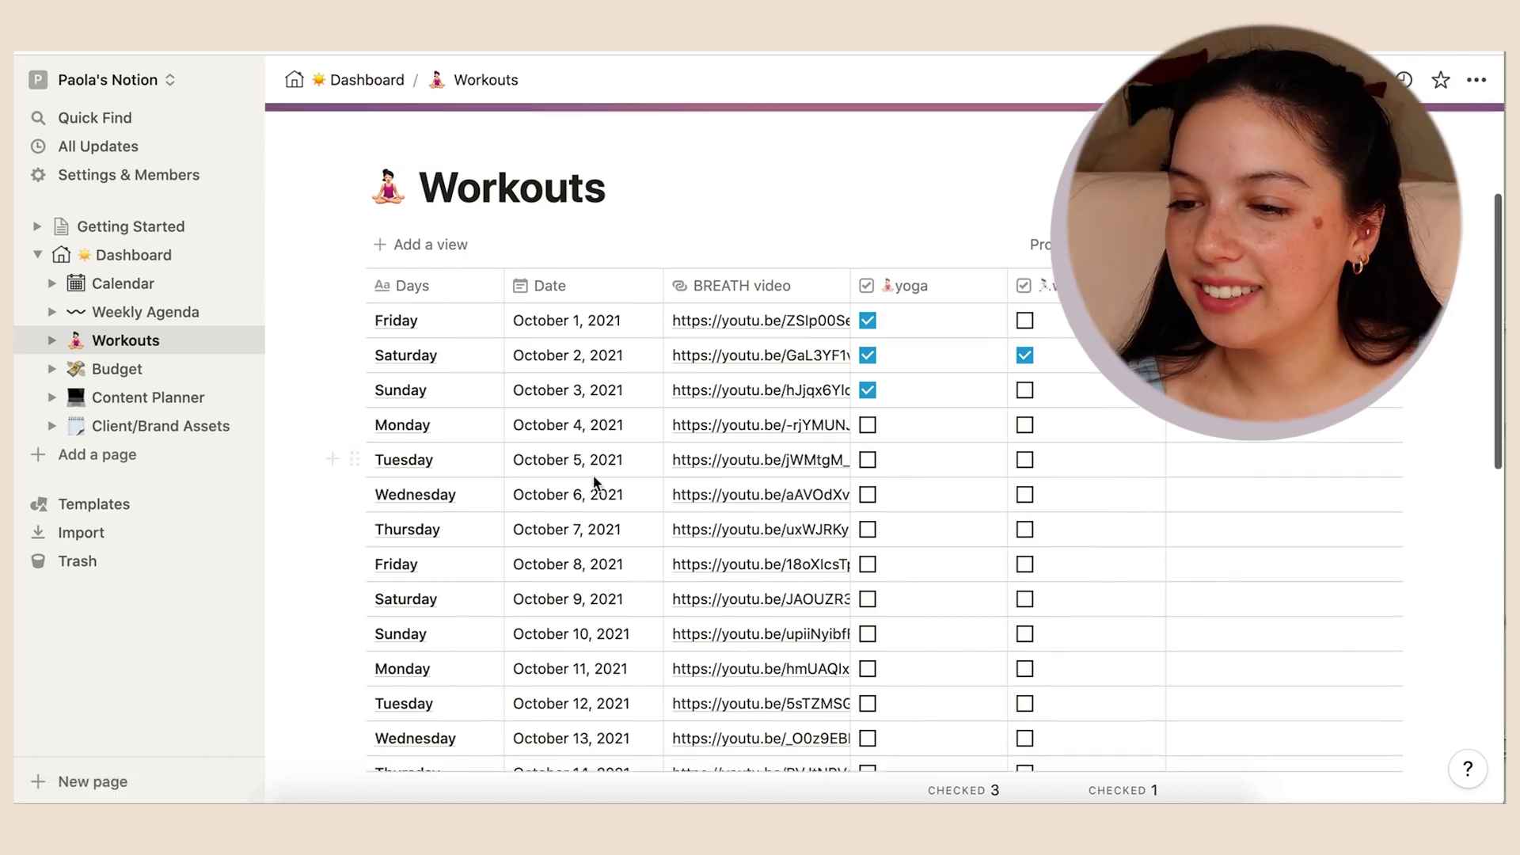
scroll(594, 478, down, 3)
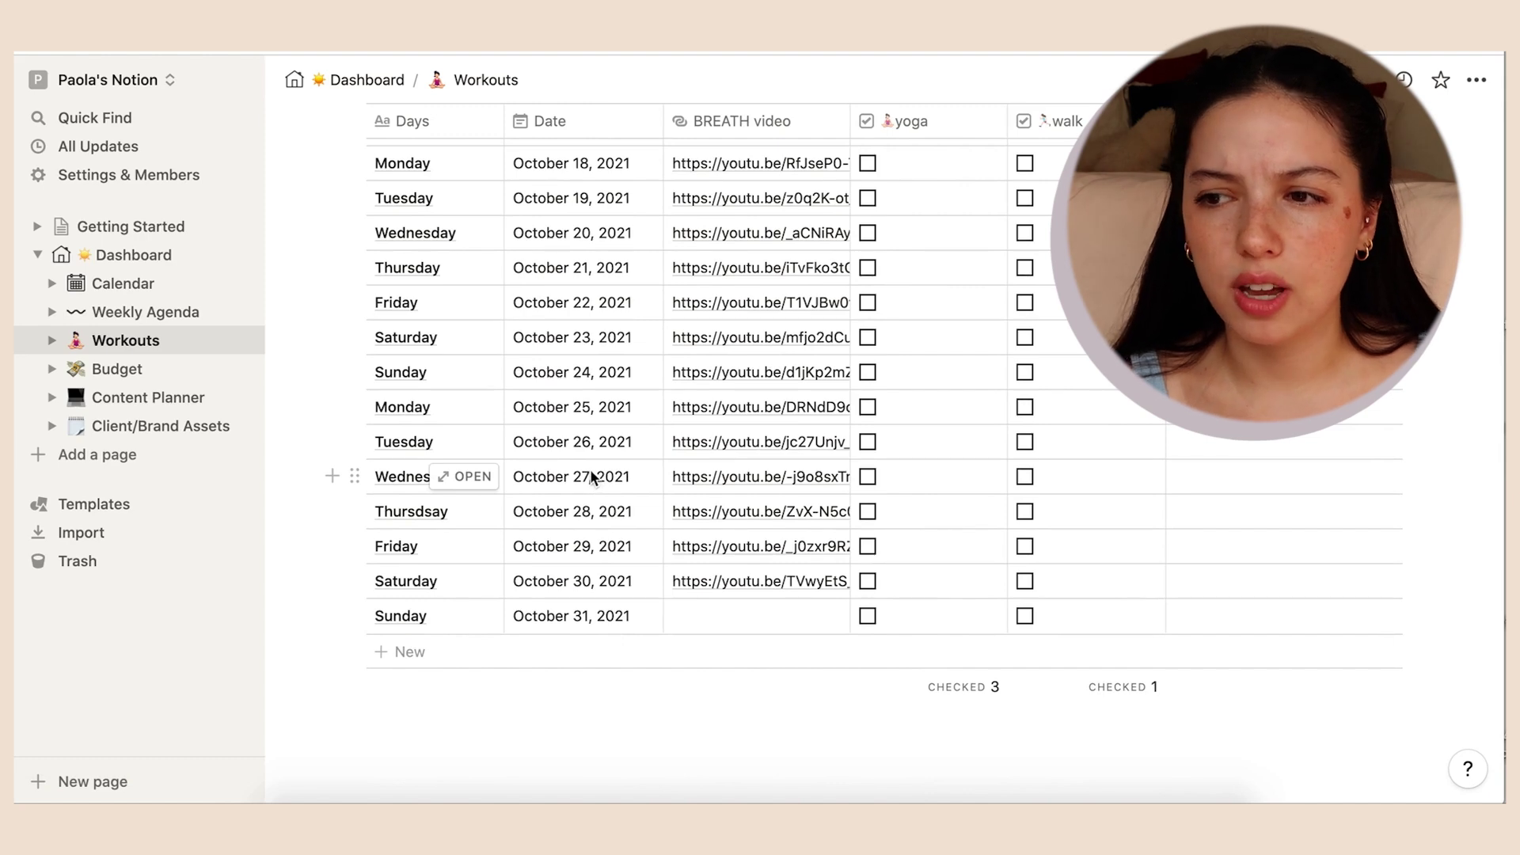
scroll(590, 471, up, 5)
scroll(588, 468, up, 2)
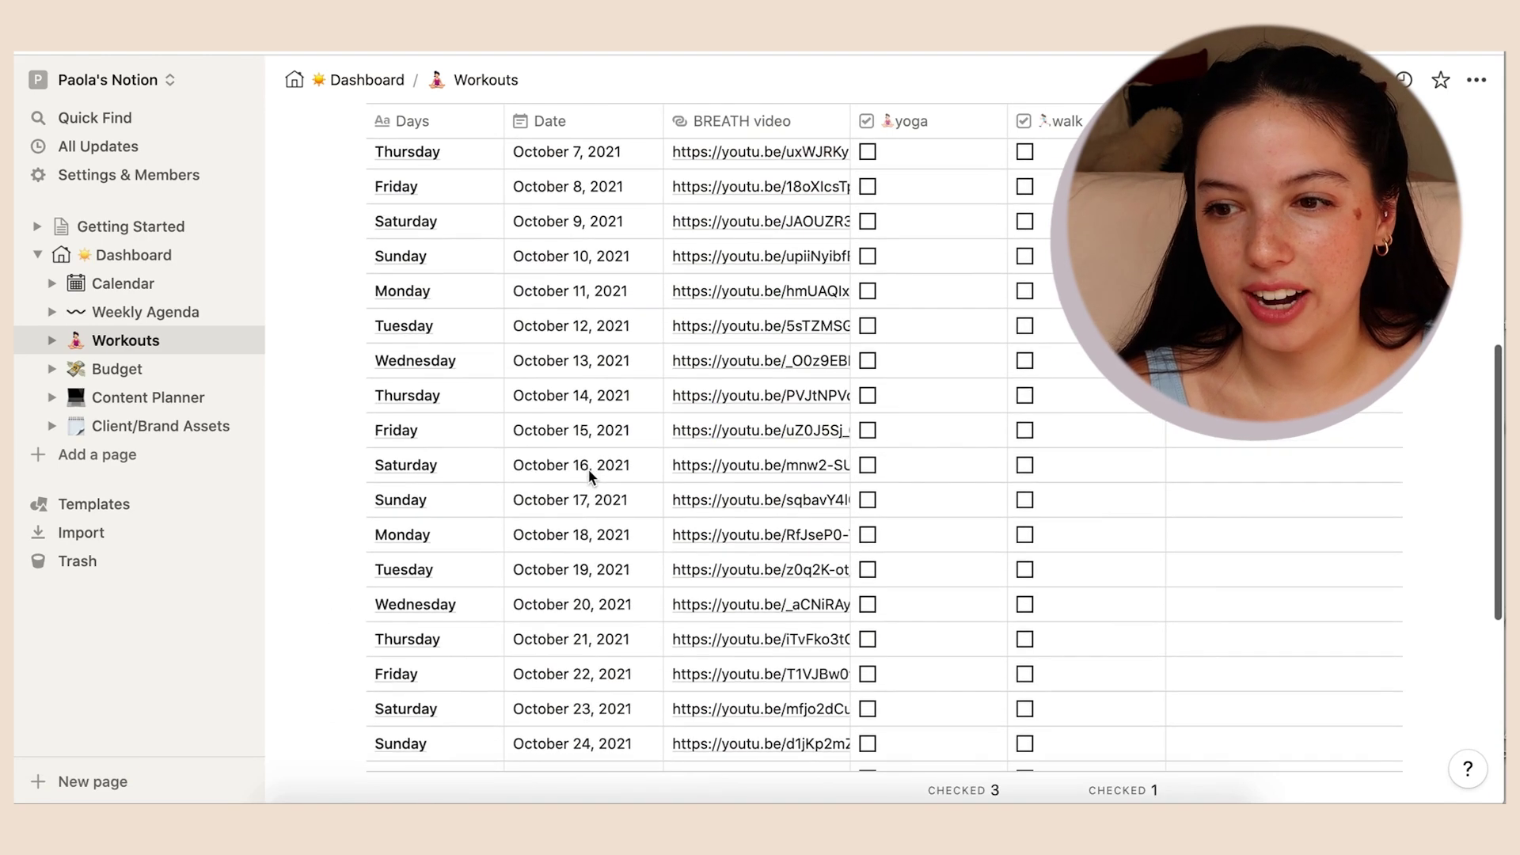
scroll(629, 432, up, 5)
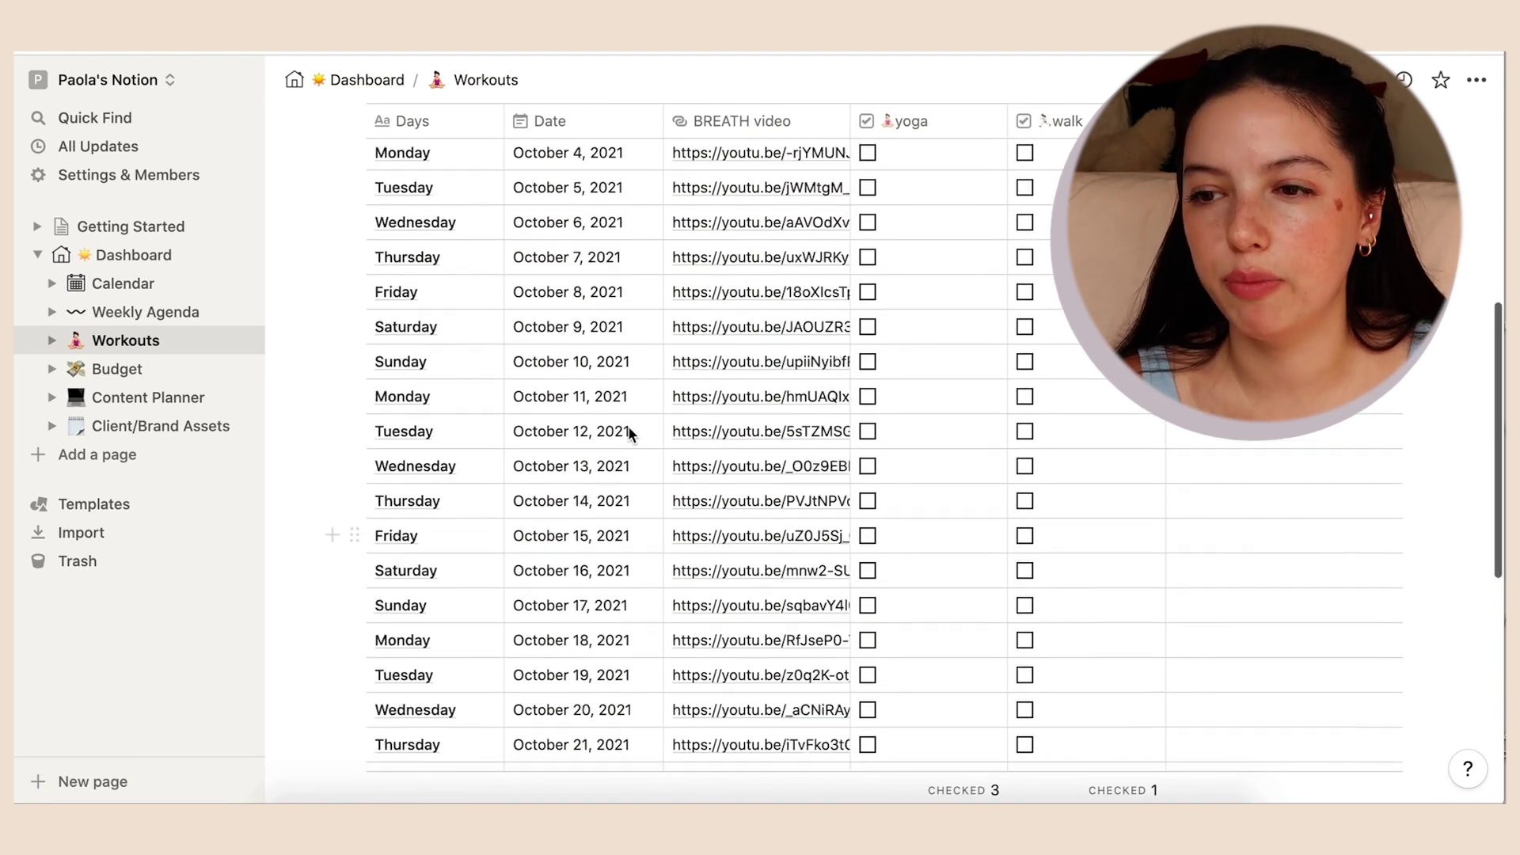
- Open the Budget page and examine its monthly cap and Expenses table
click(142, 370)
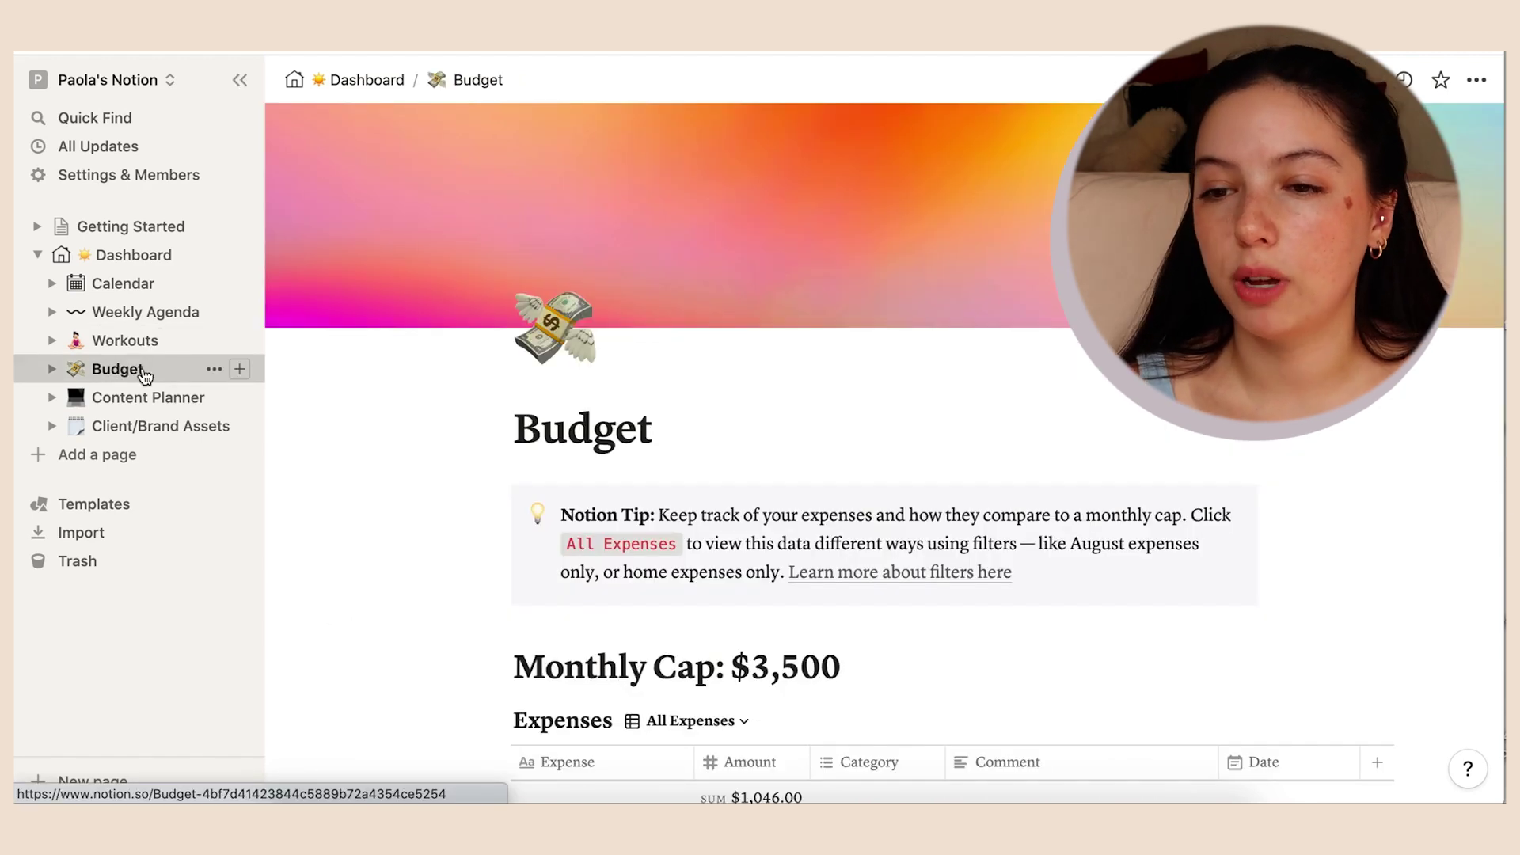
scroll(670, 404, down, 3)
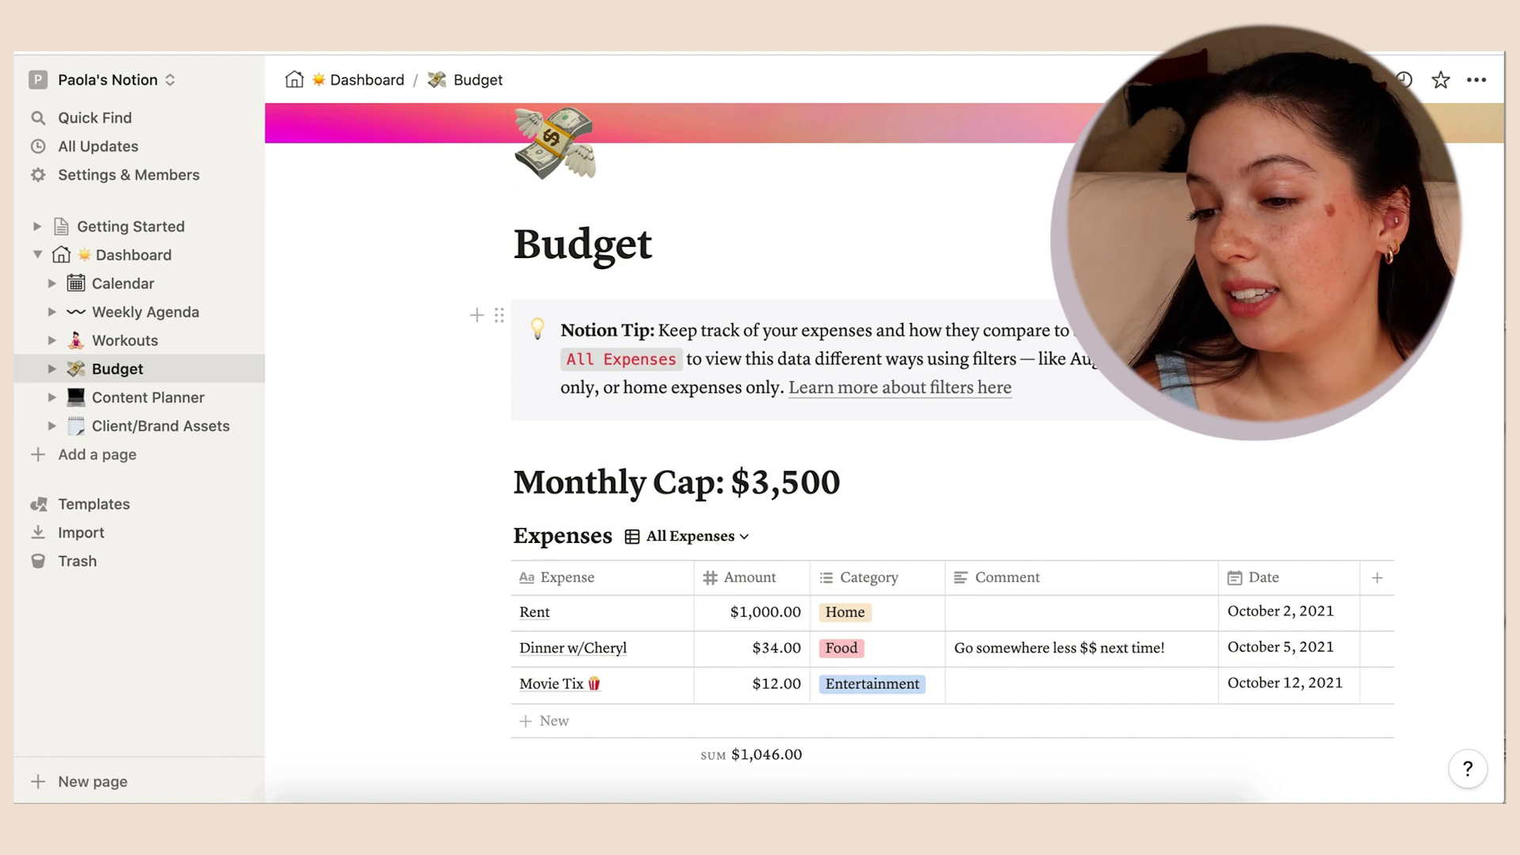
click(845, 487)
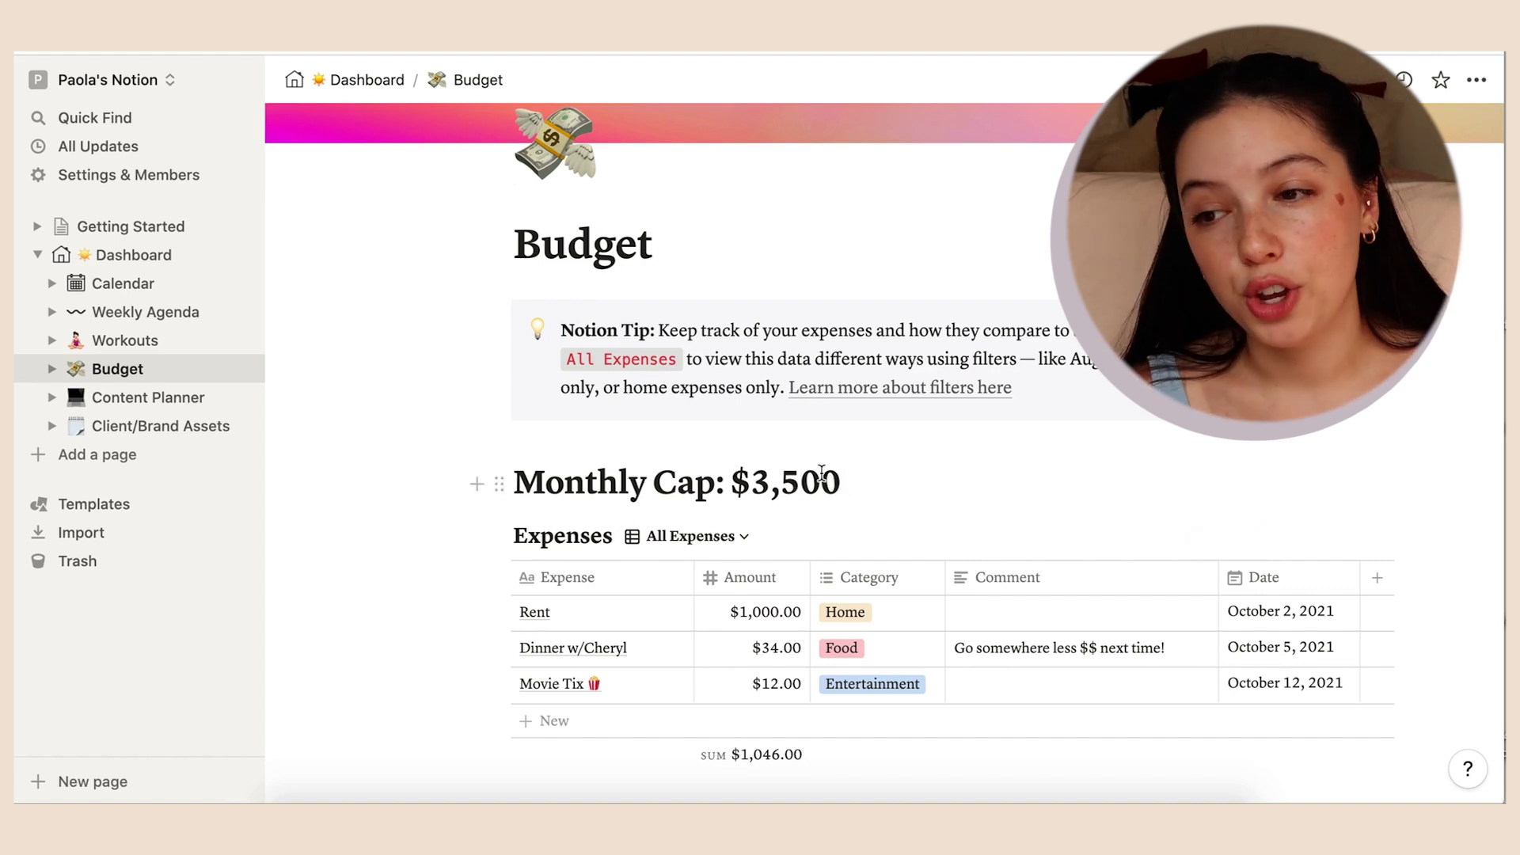
- Add a new row named "lunch with friend" to the Expenses table on the Budget page
scroll(713, 491, down, 3)
click(582, 510)
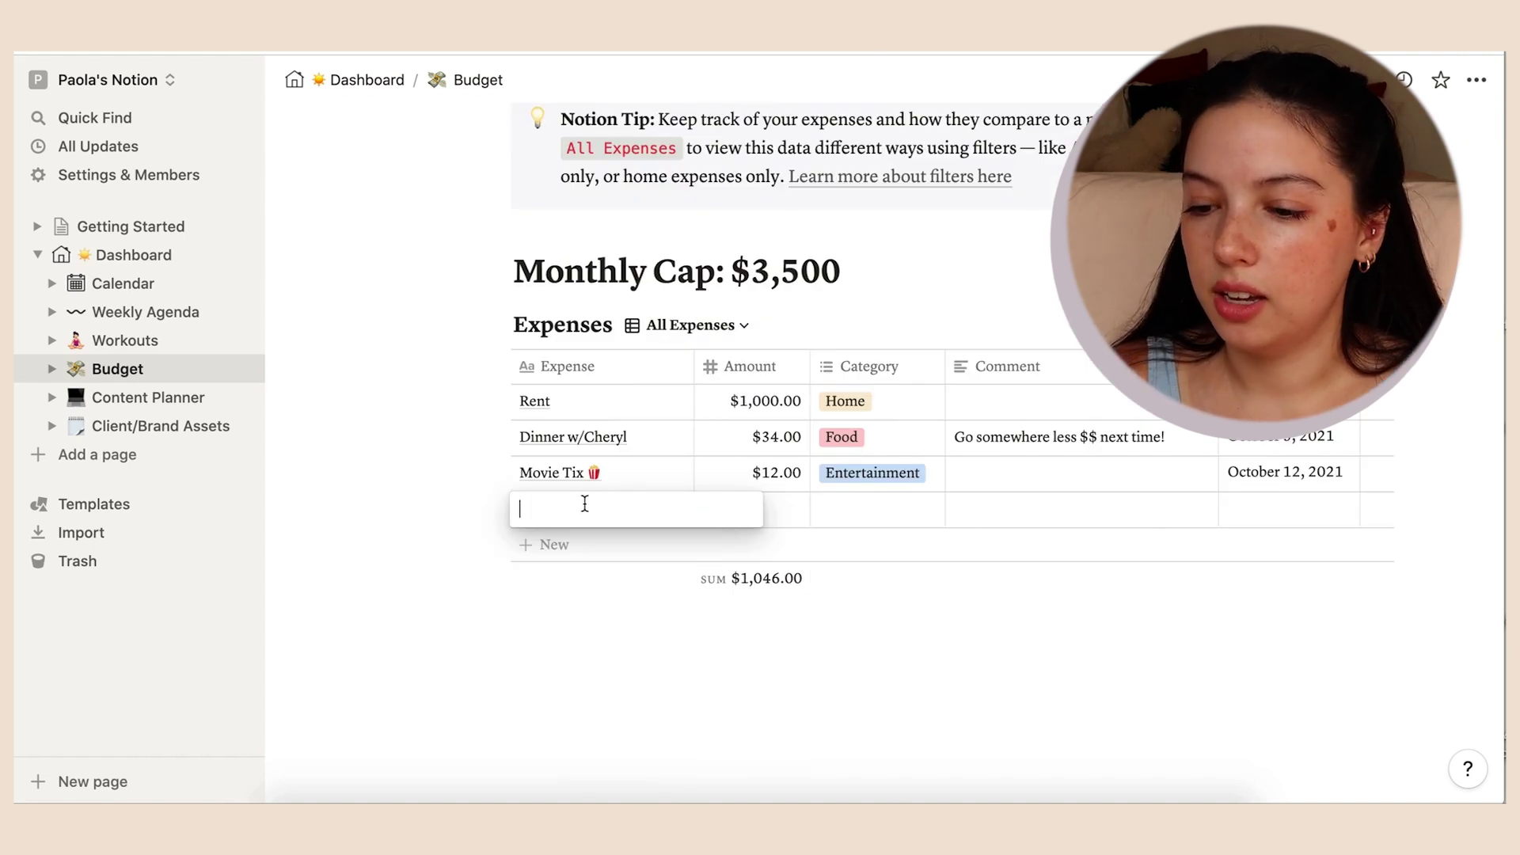
text(lun)
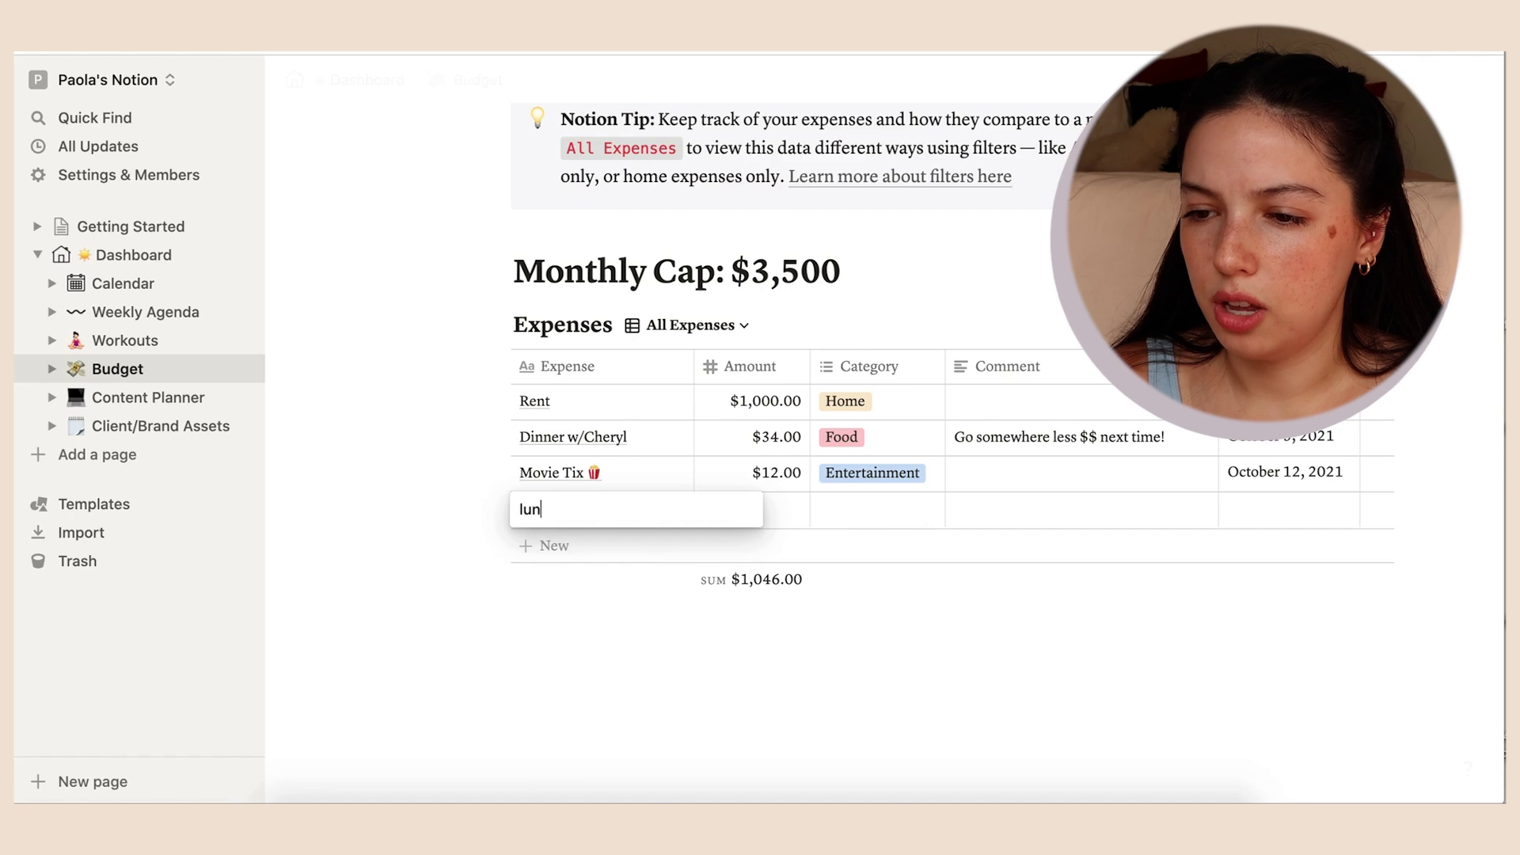
text(ch with )
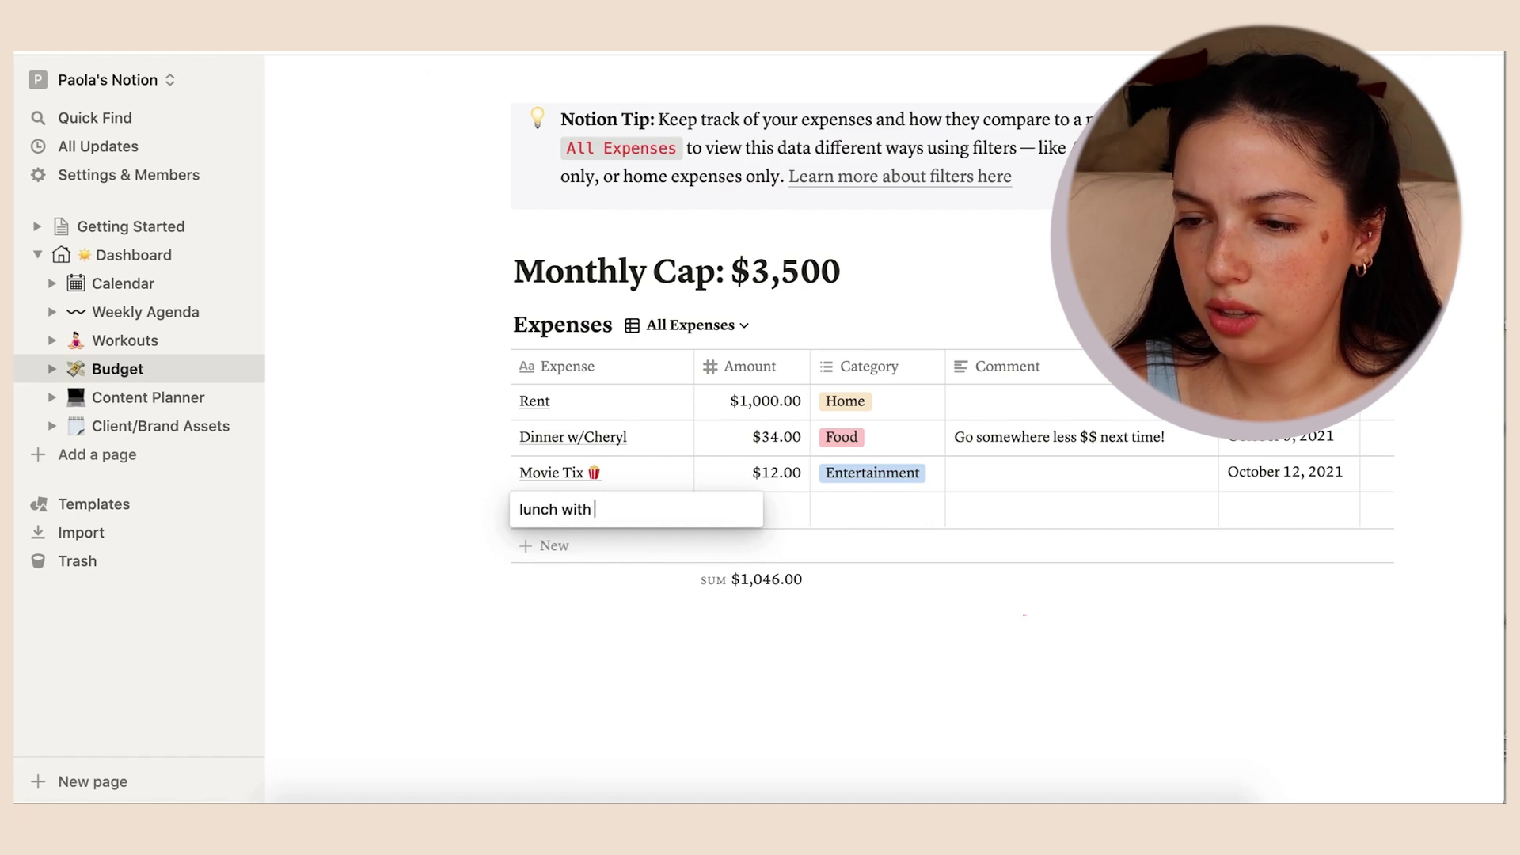
text(friend)
key(Return)
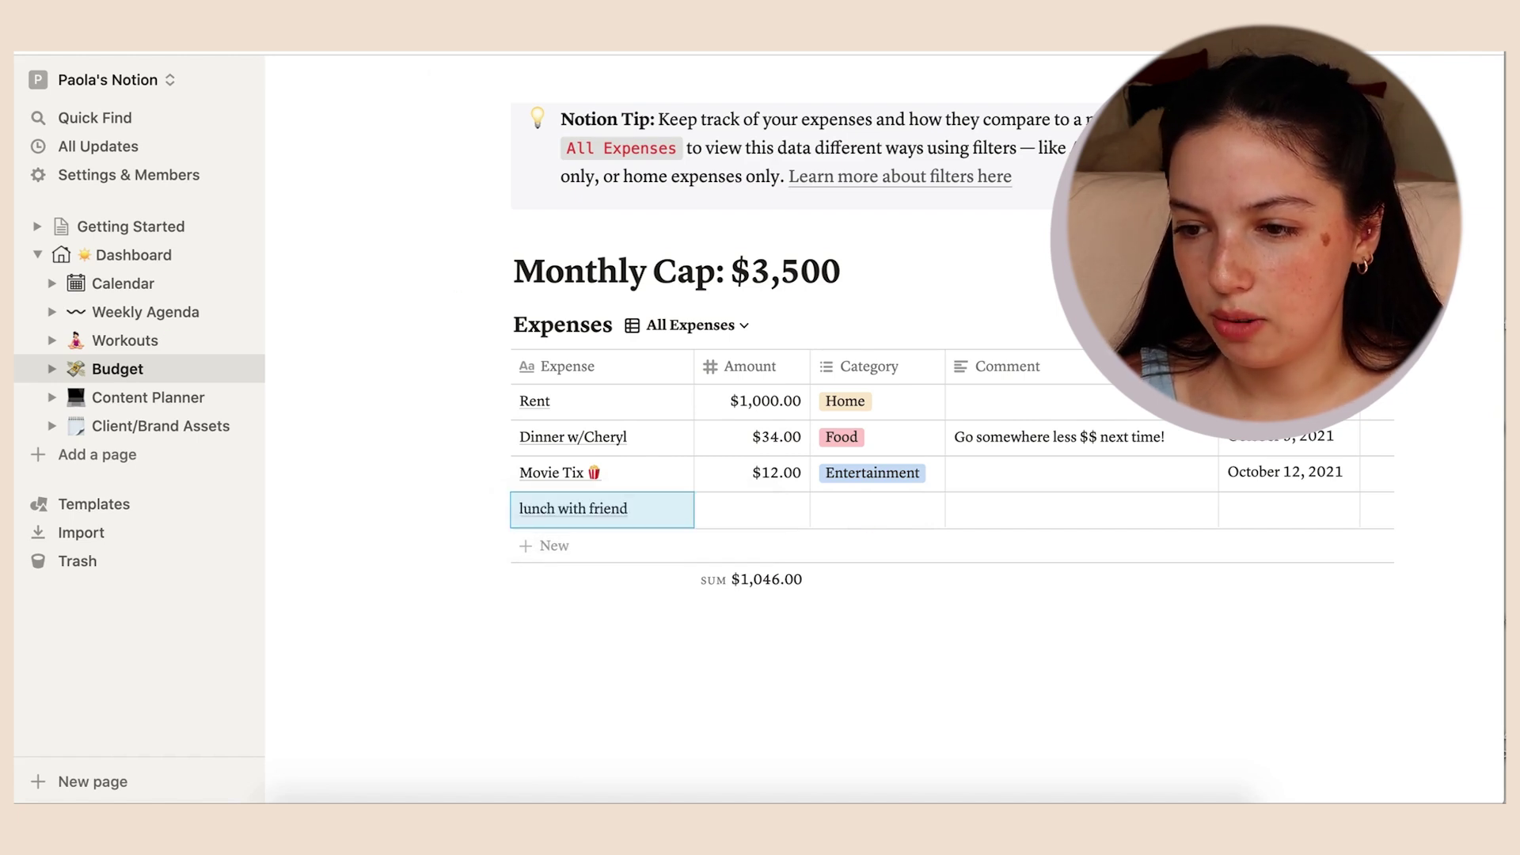
- Turn on the Small text and Full width options for the Budget page
scroll(550, 507, up, 2)
click(1477, 79)
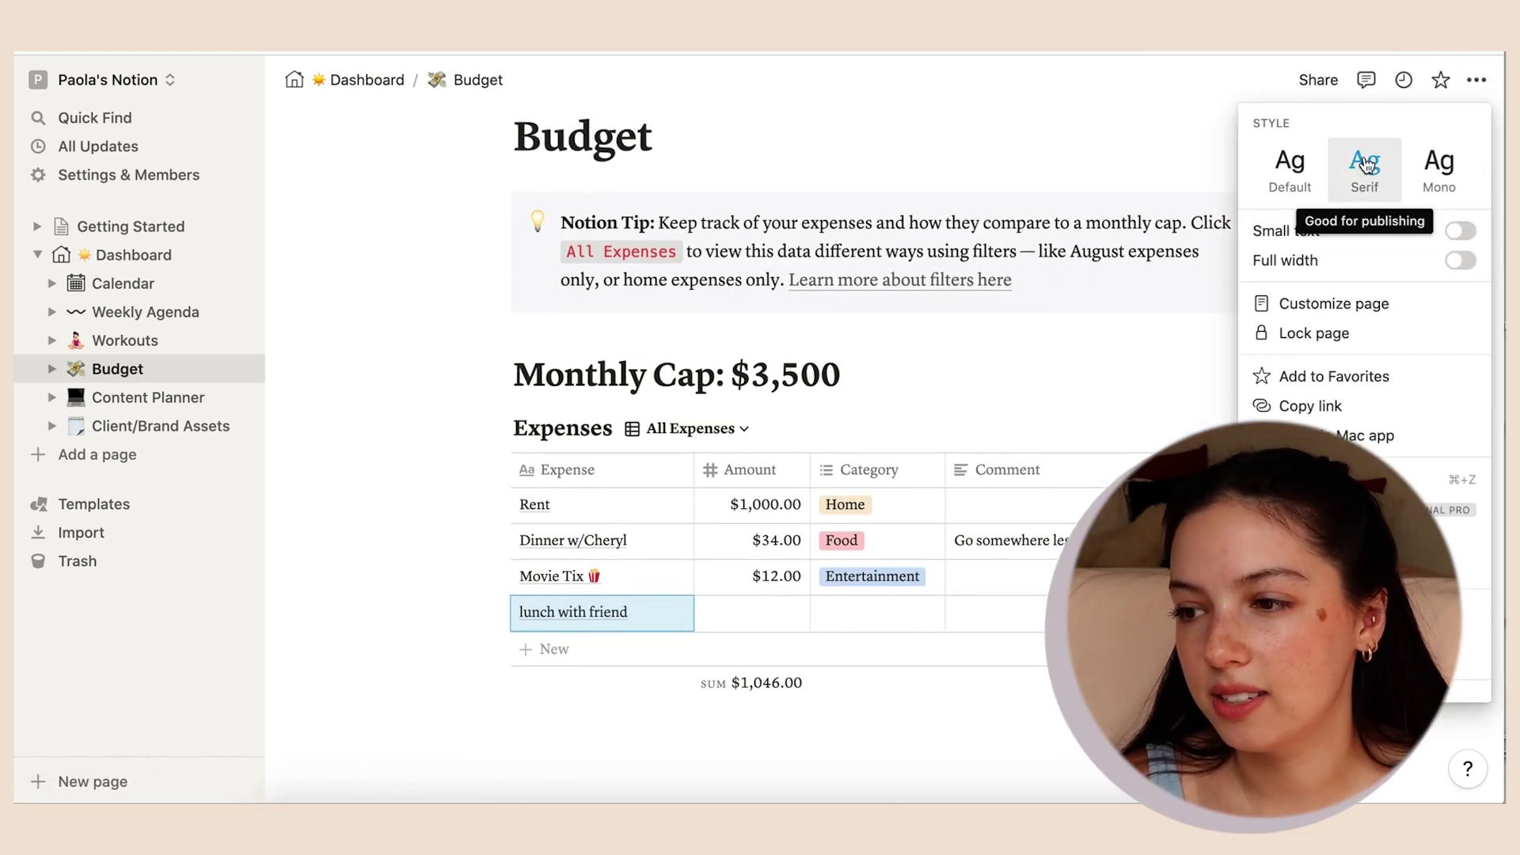
click(1462, 230)
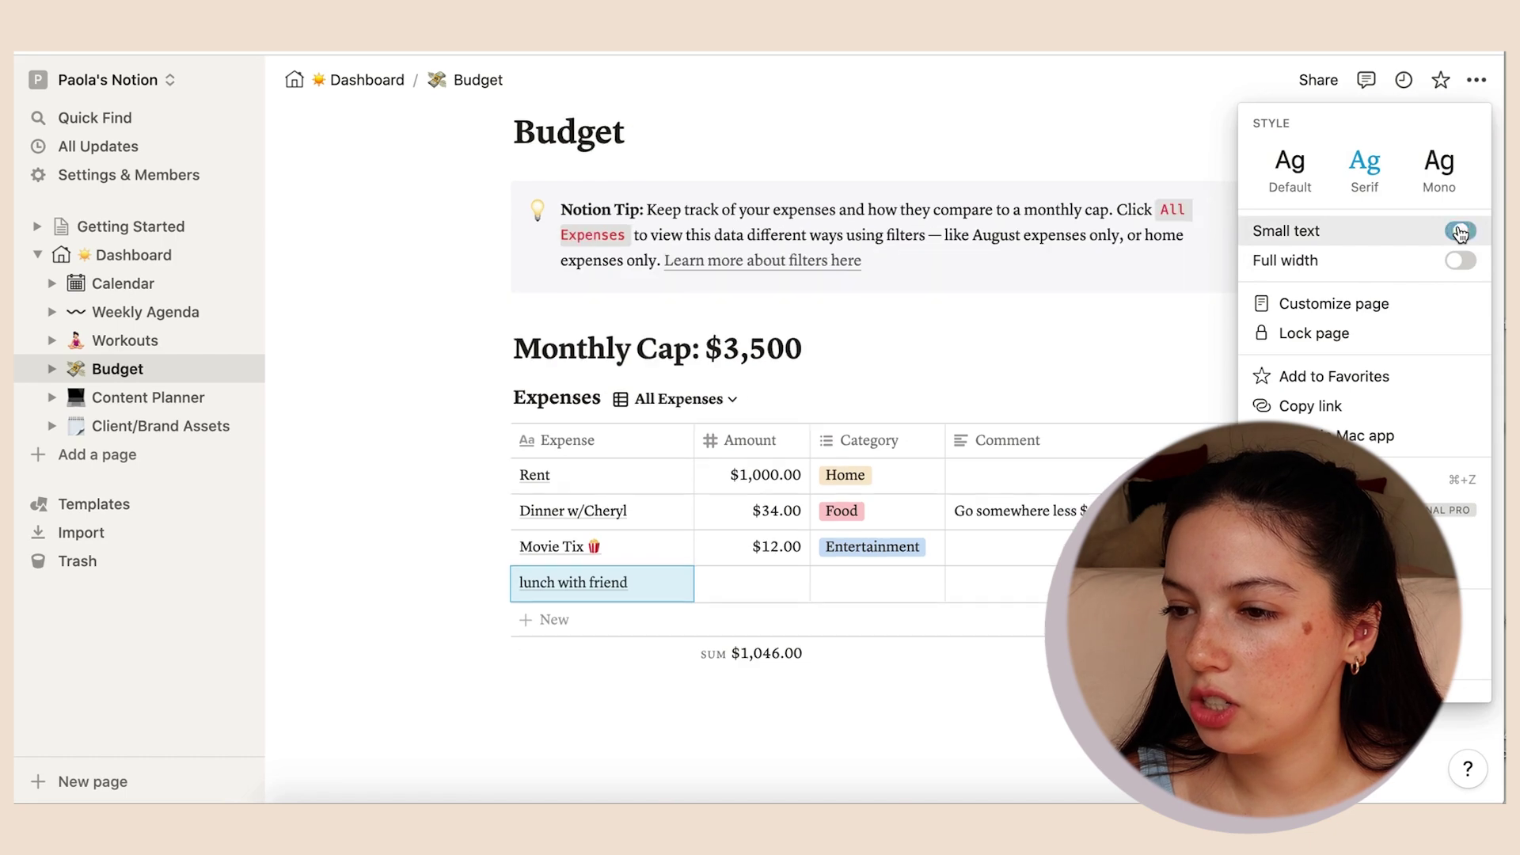
click(1461, 259)
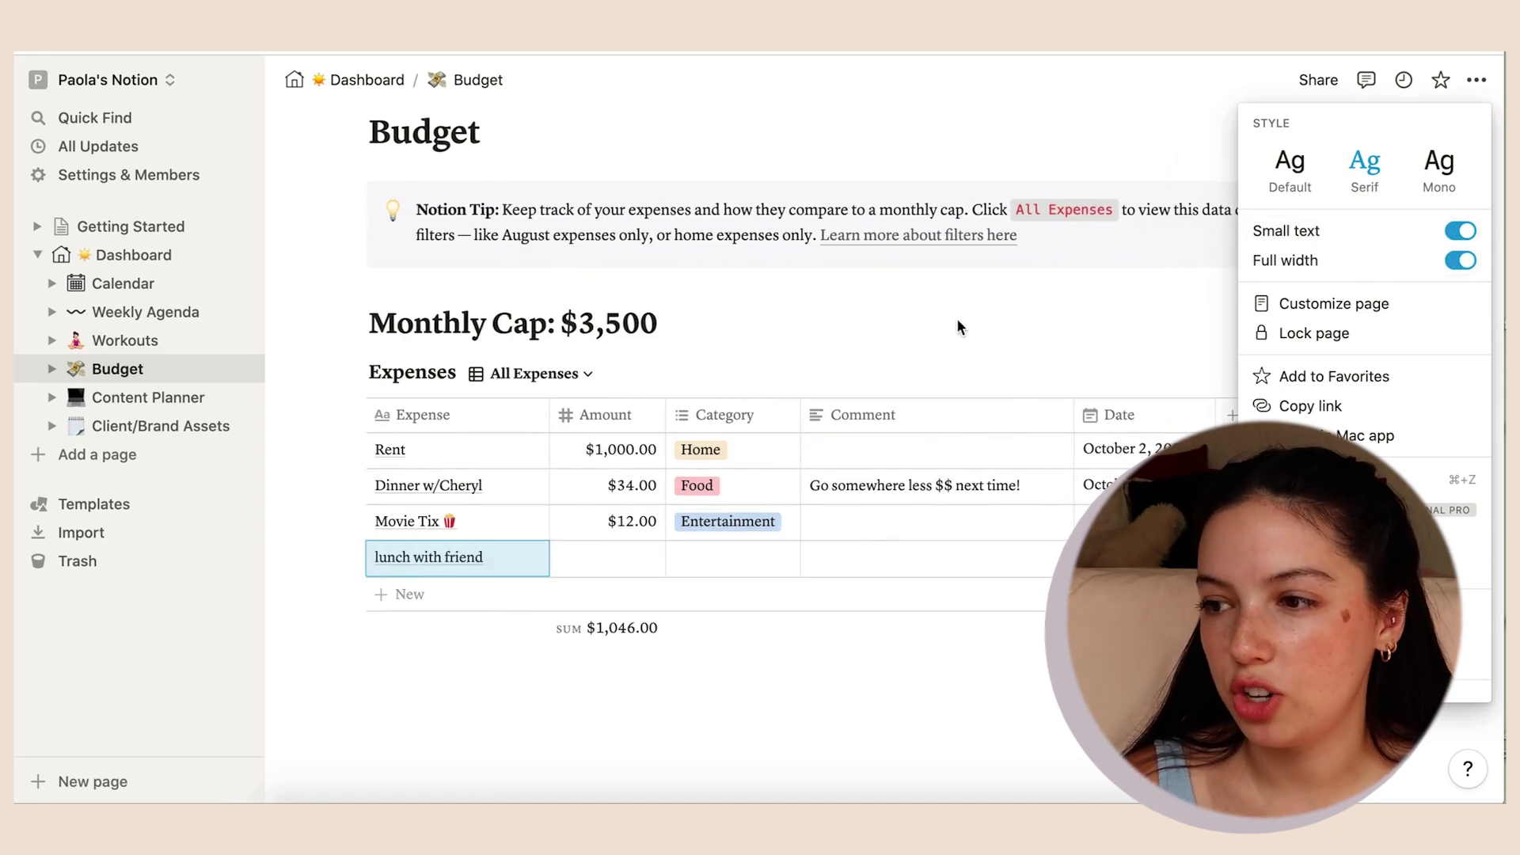
click(1495, 203)
- Set the amount of the "lunch with friend" expense to $15
click(608, 554)
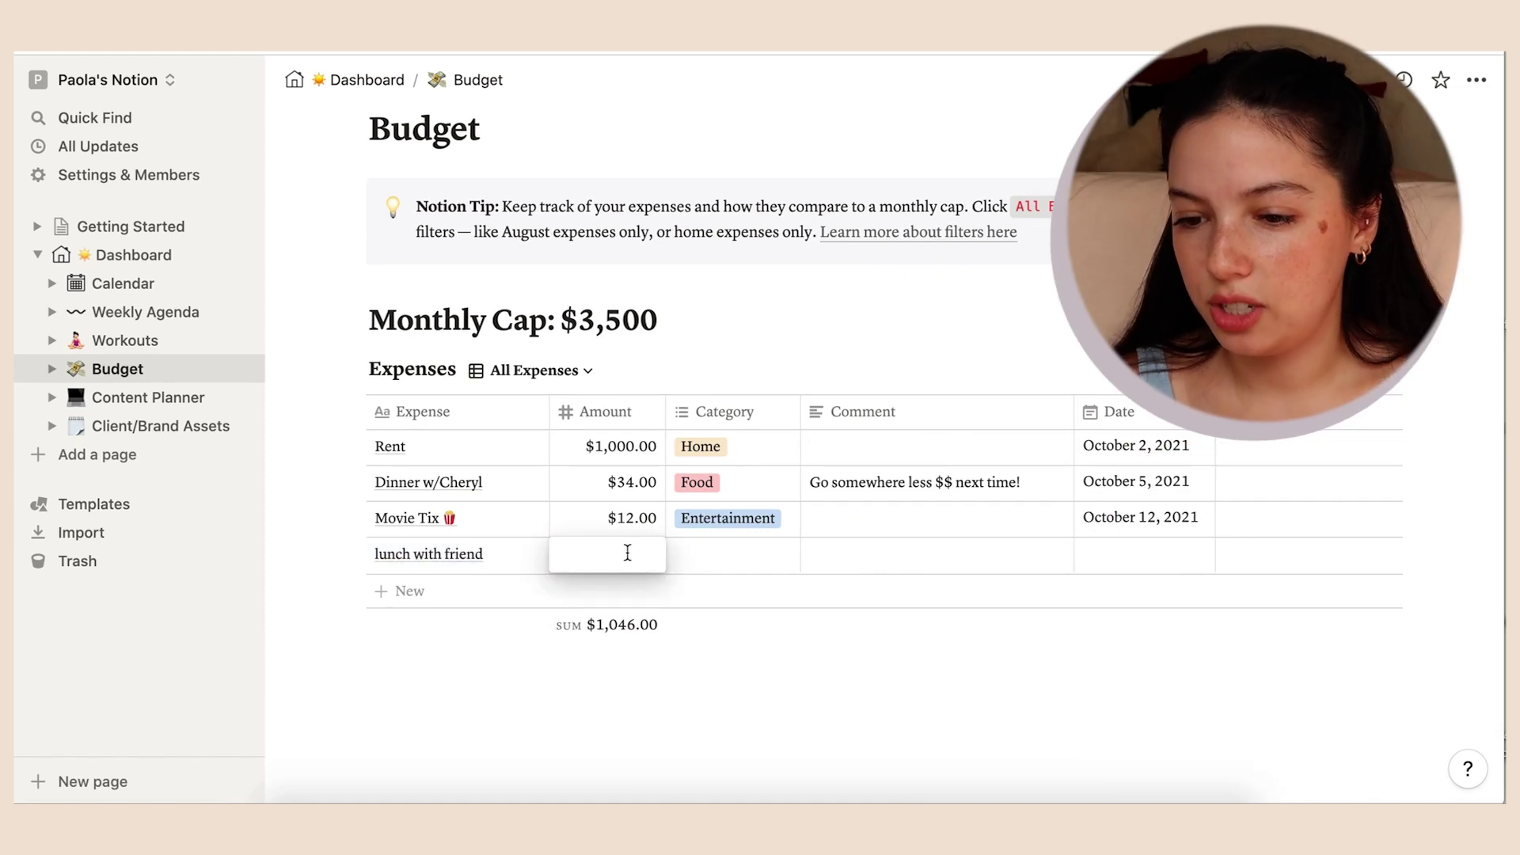
text(15)
key(Return)
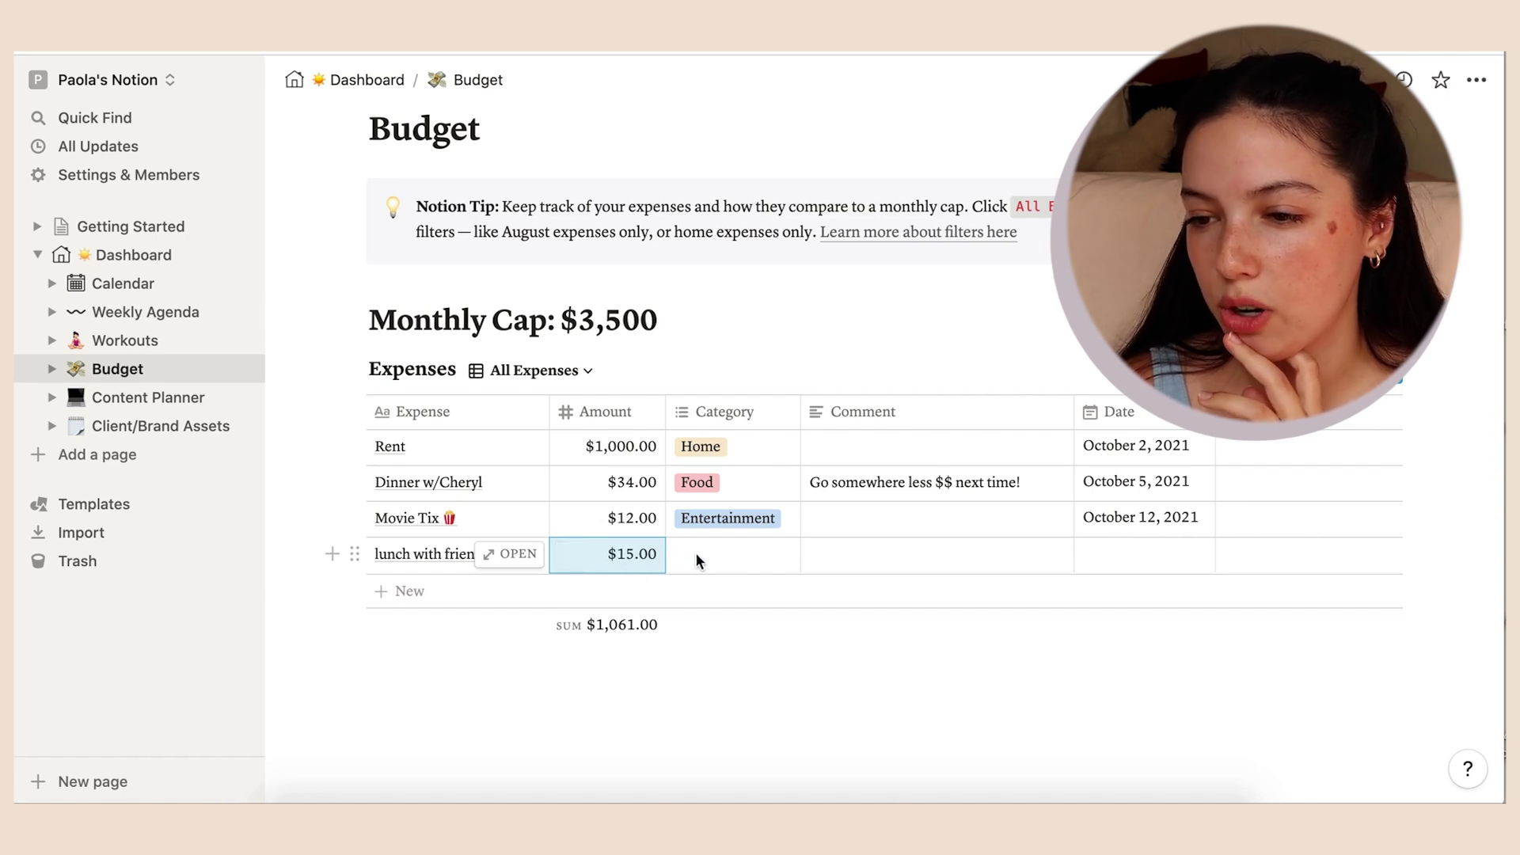
- Create a new category option named "fun" and assign it to the "lunch with friend" expense
click(734, 551)
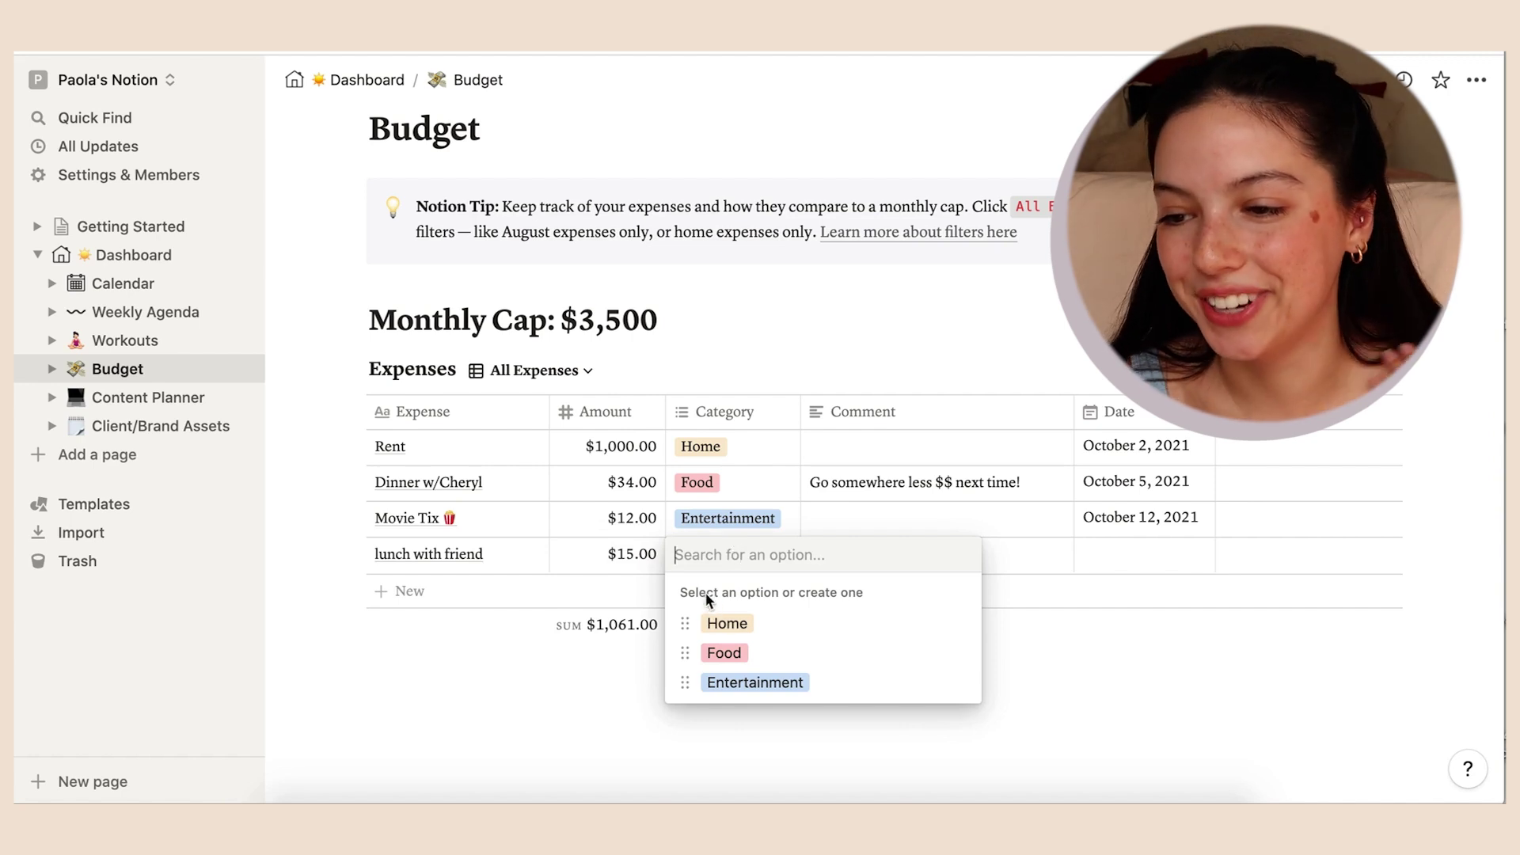
text(d)
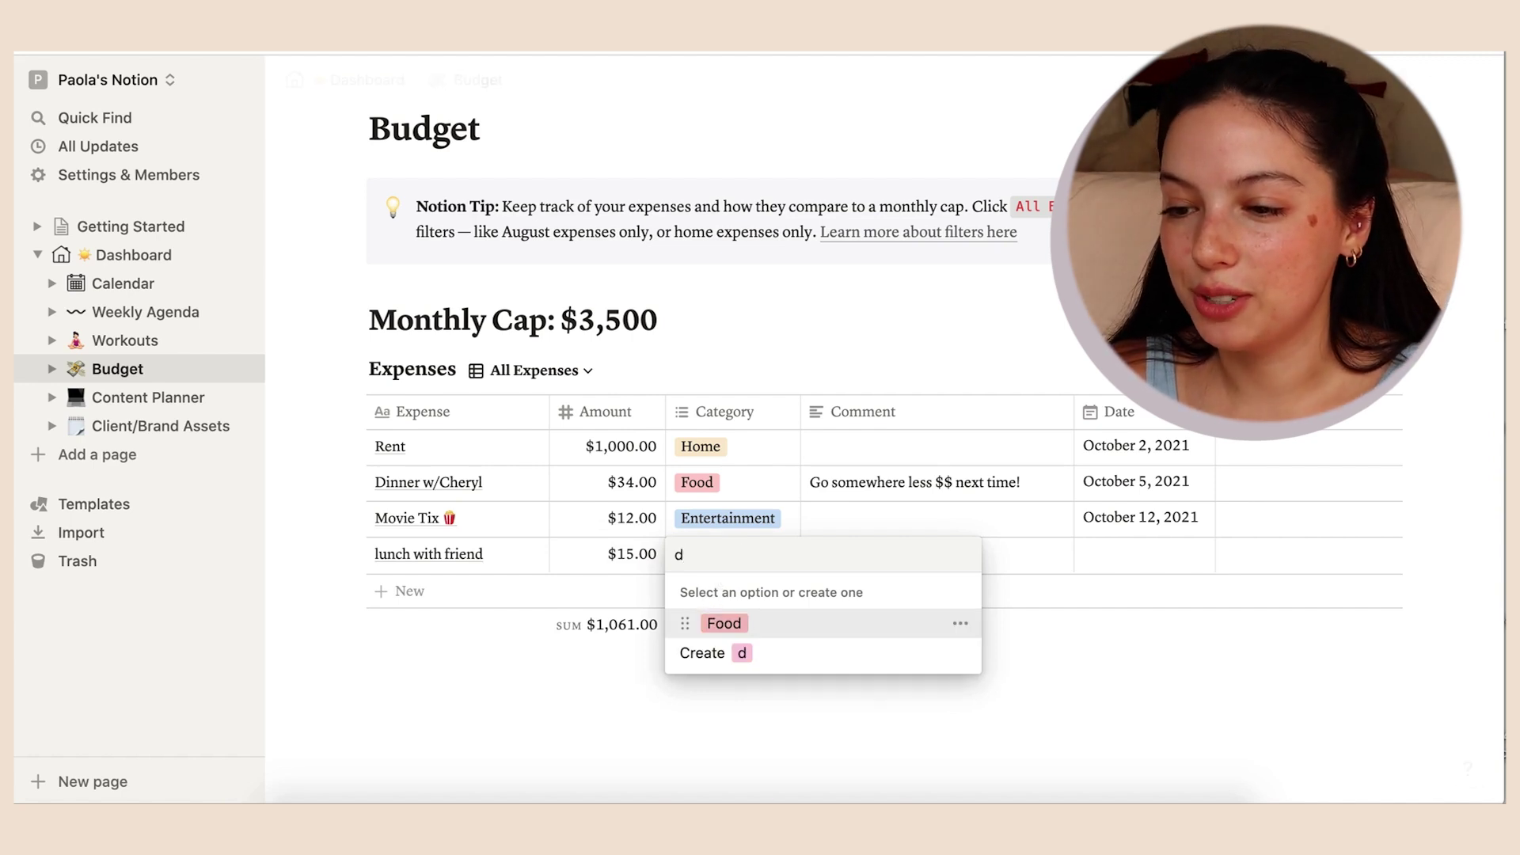
key(BackSpace)
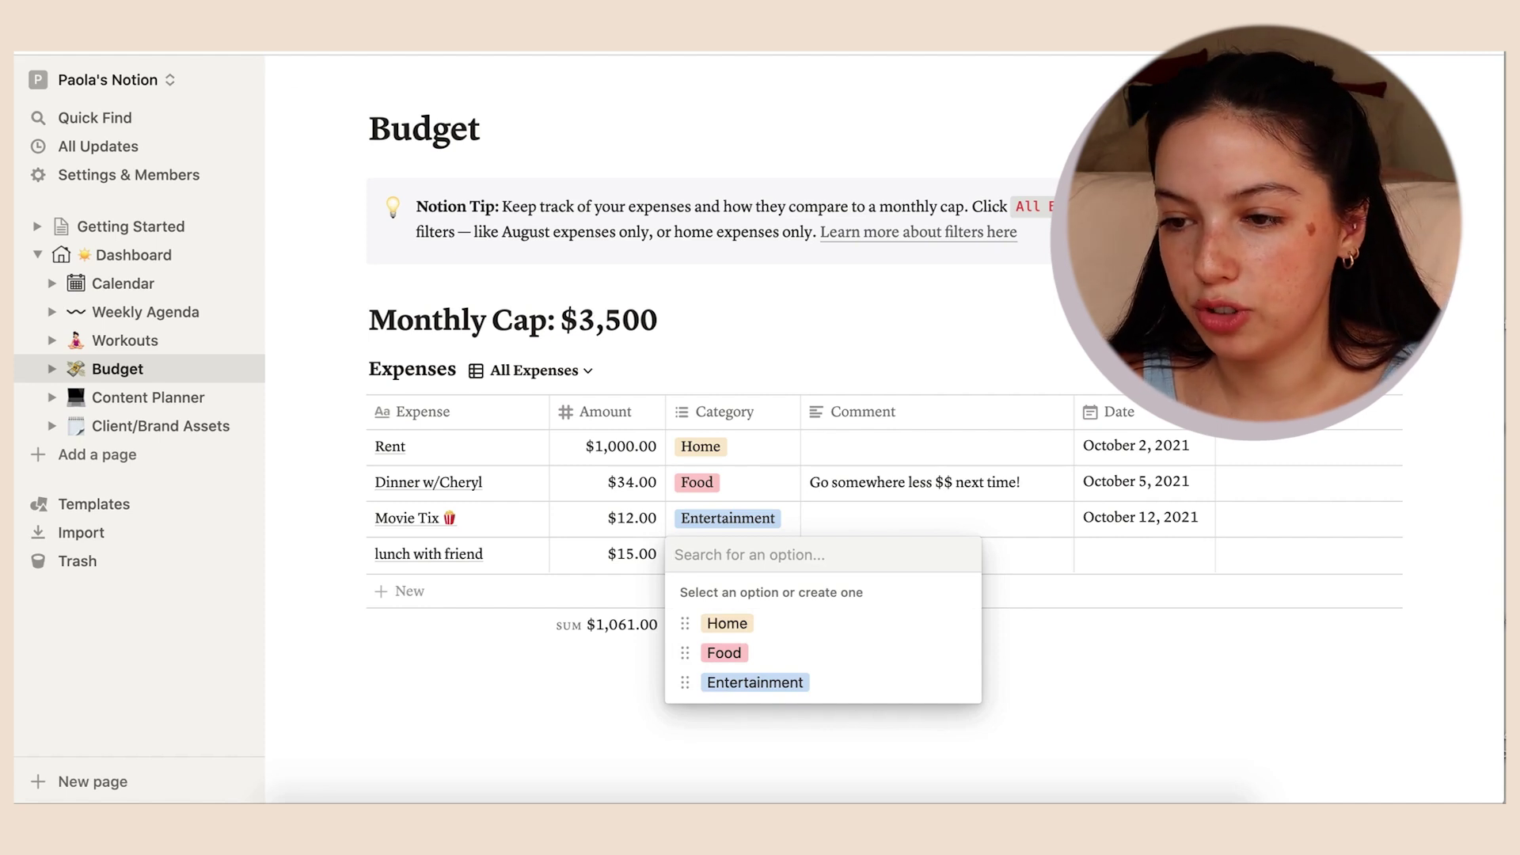
text(fun)
key(Return)
key(Escape)
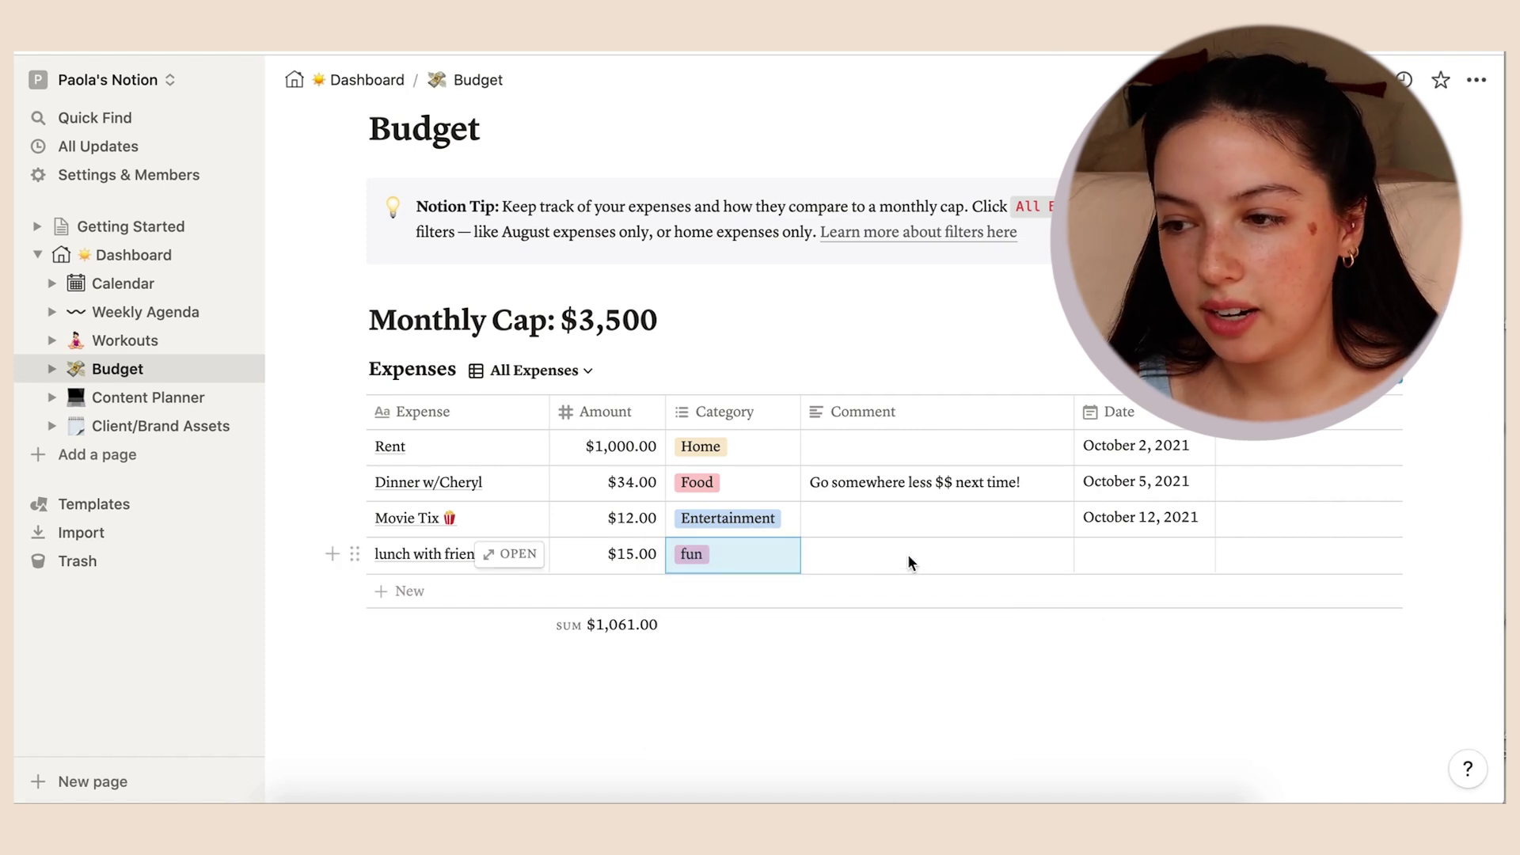
- Set the date of the "lunch with friend" expense to October 3, 2021
click(1117, 567)
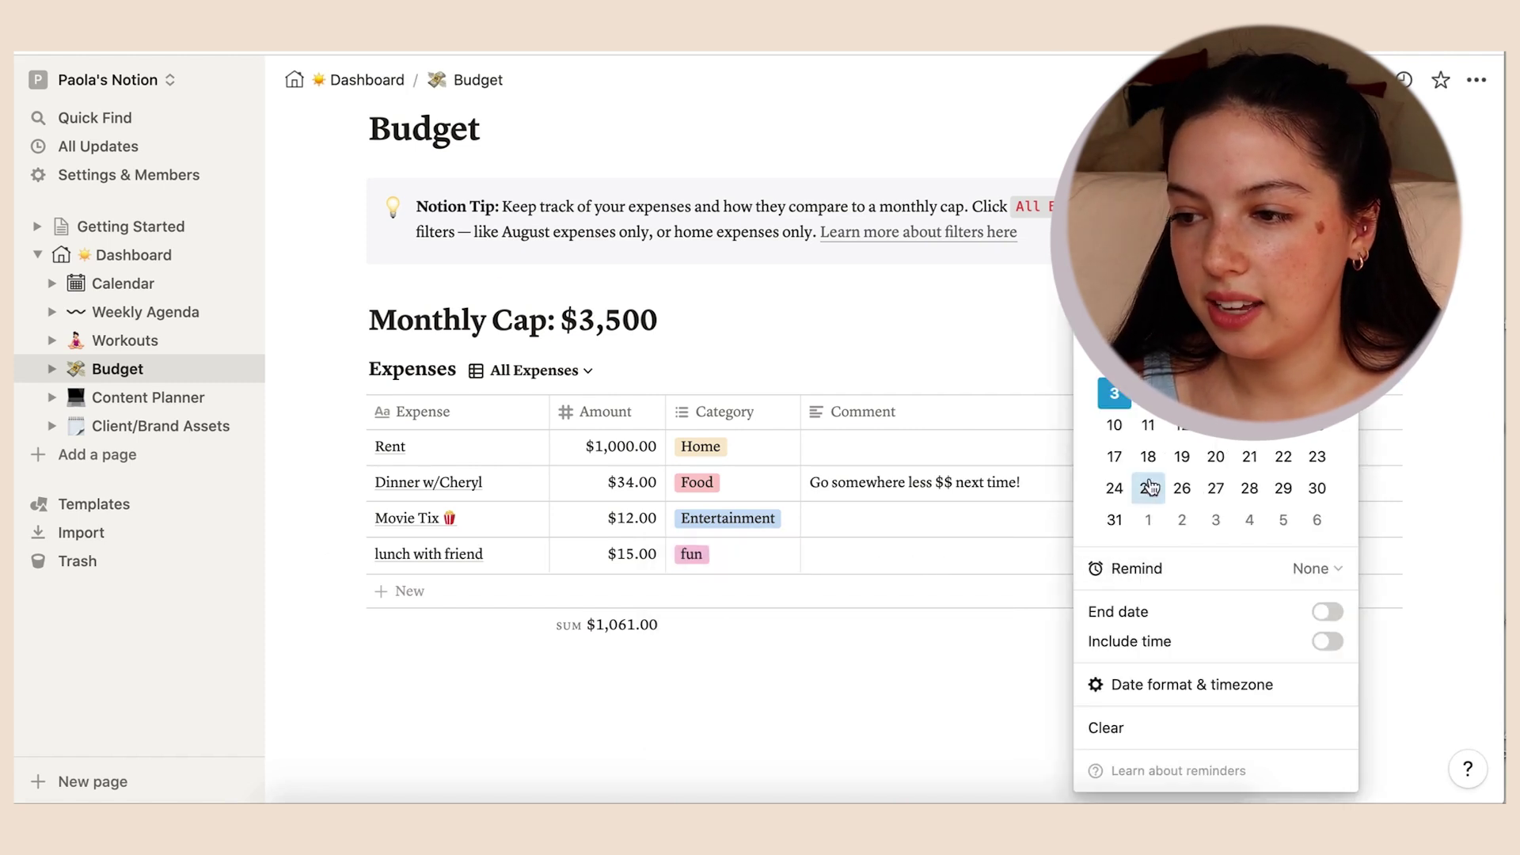
click(1115, 394)
key(Escape)
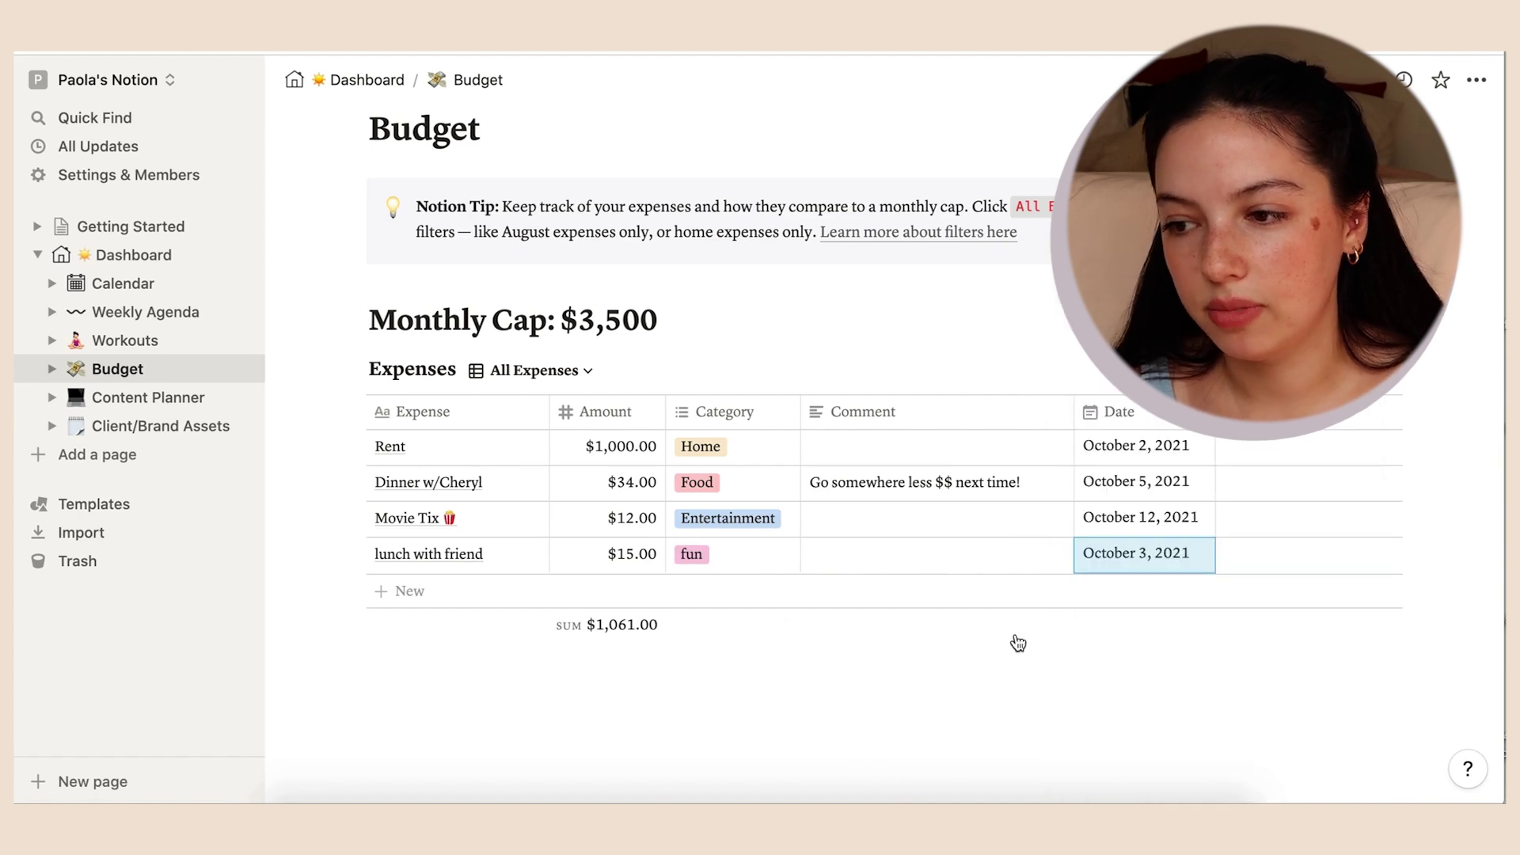
scroll(687, 621, up, 1)
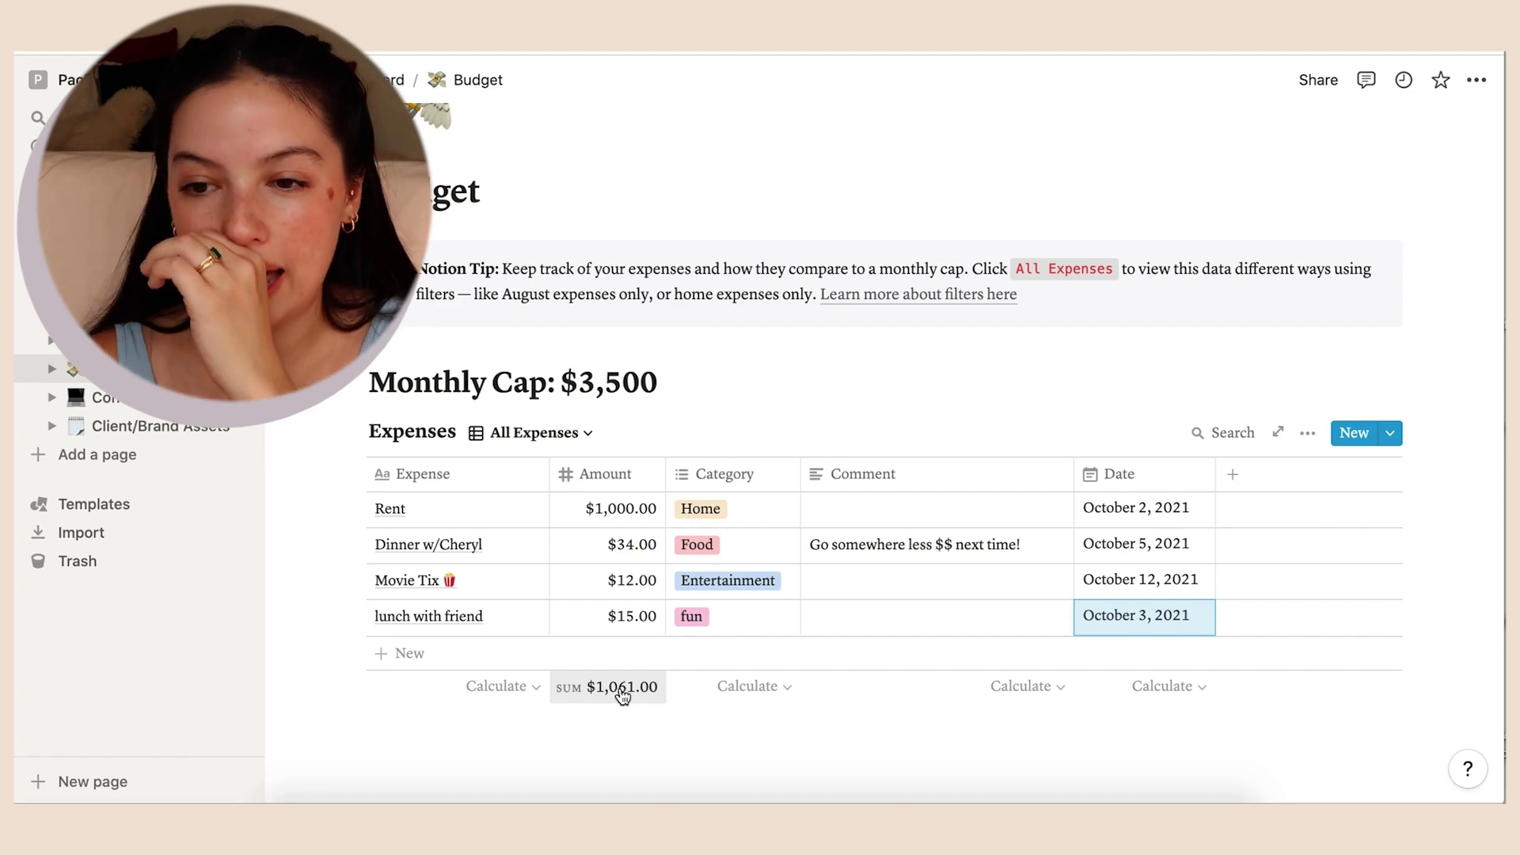
- Open the built-in template gallery, expand the Personal category and preview the Journal template
click(119, 504)
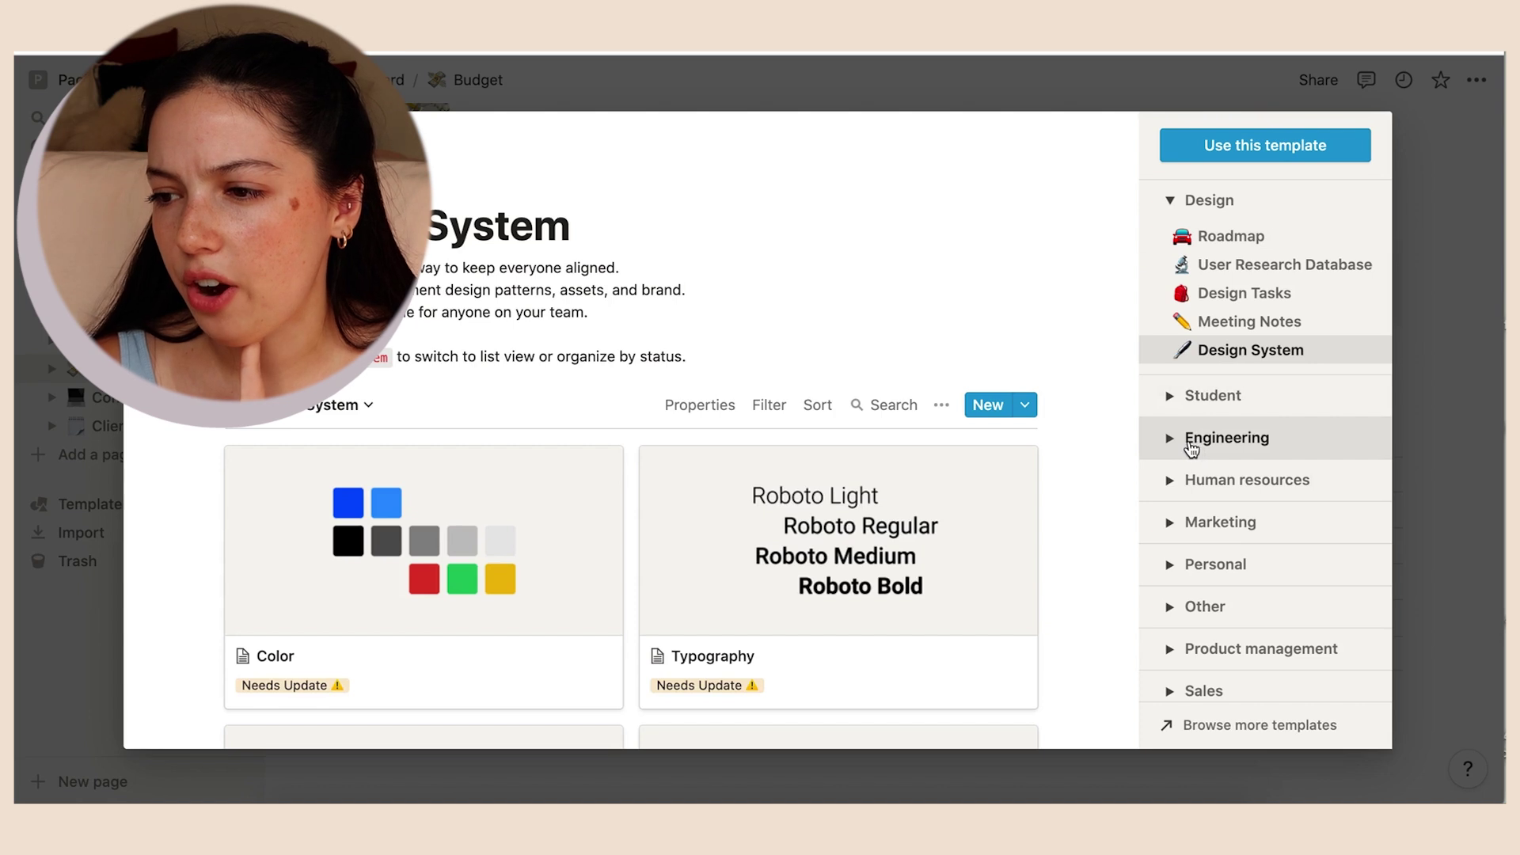
scroll(1192, 448, down, 2)
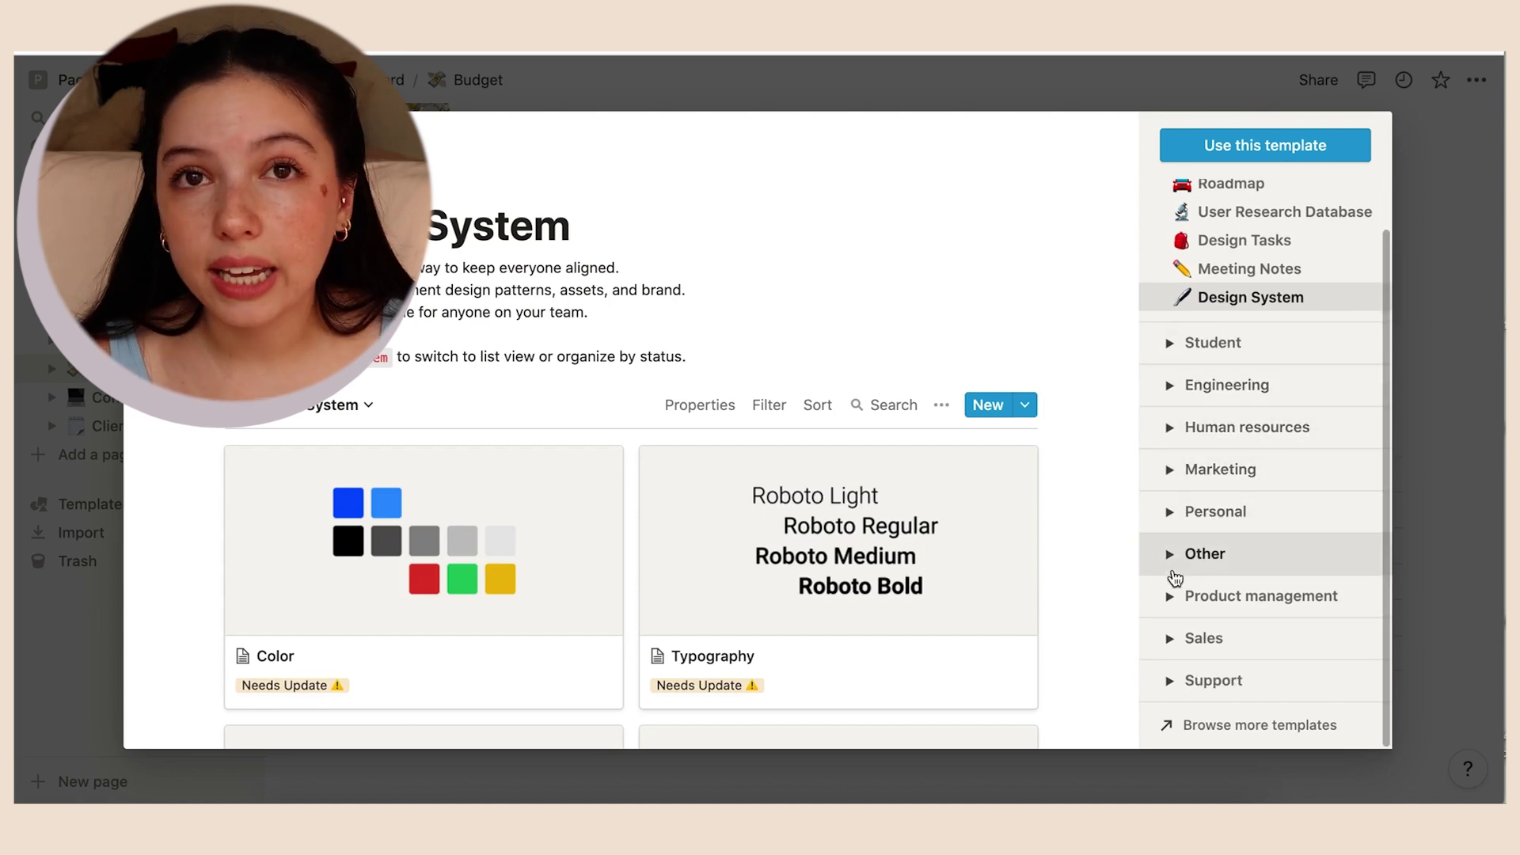
click(1175, 515)
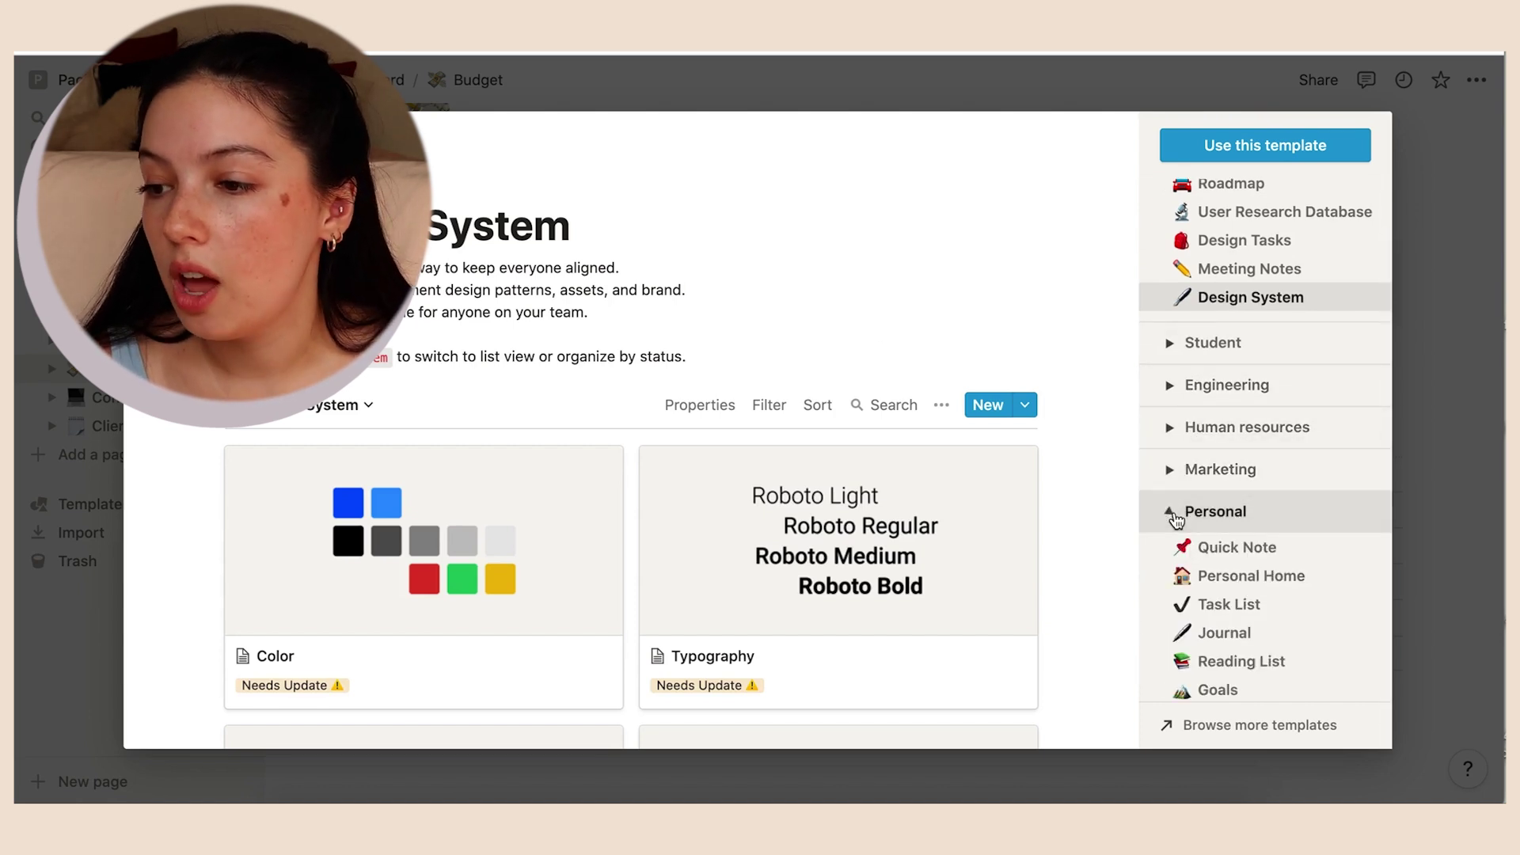
scroll(1175, 515, down, 3)
scroll(1219, 514, down, 2)
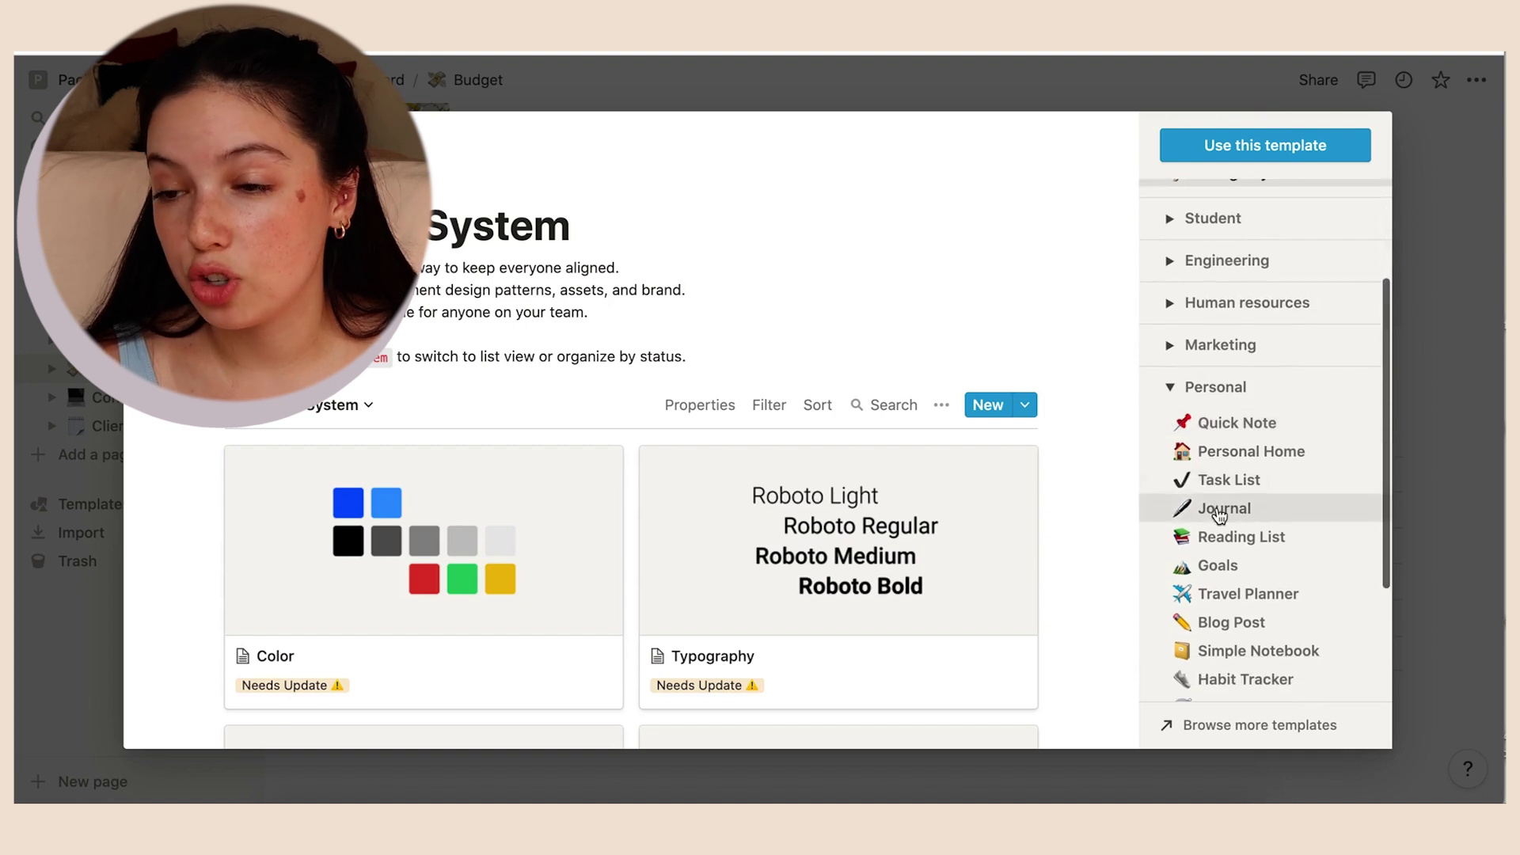
click(1220, 515)
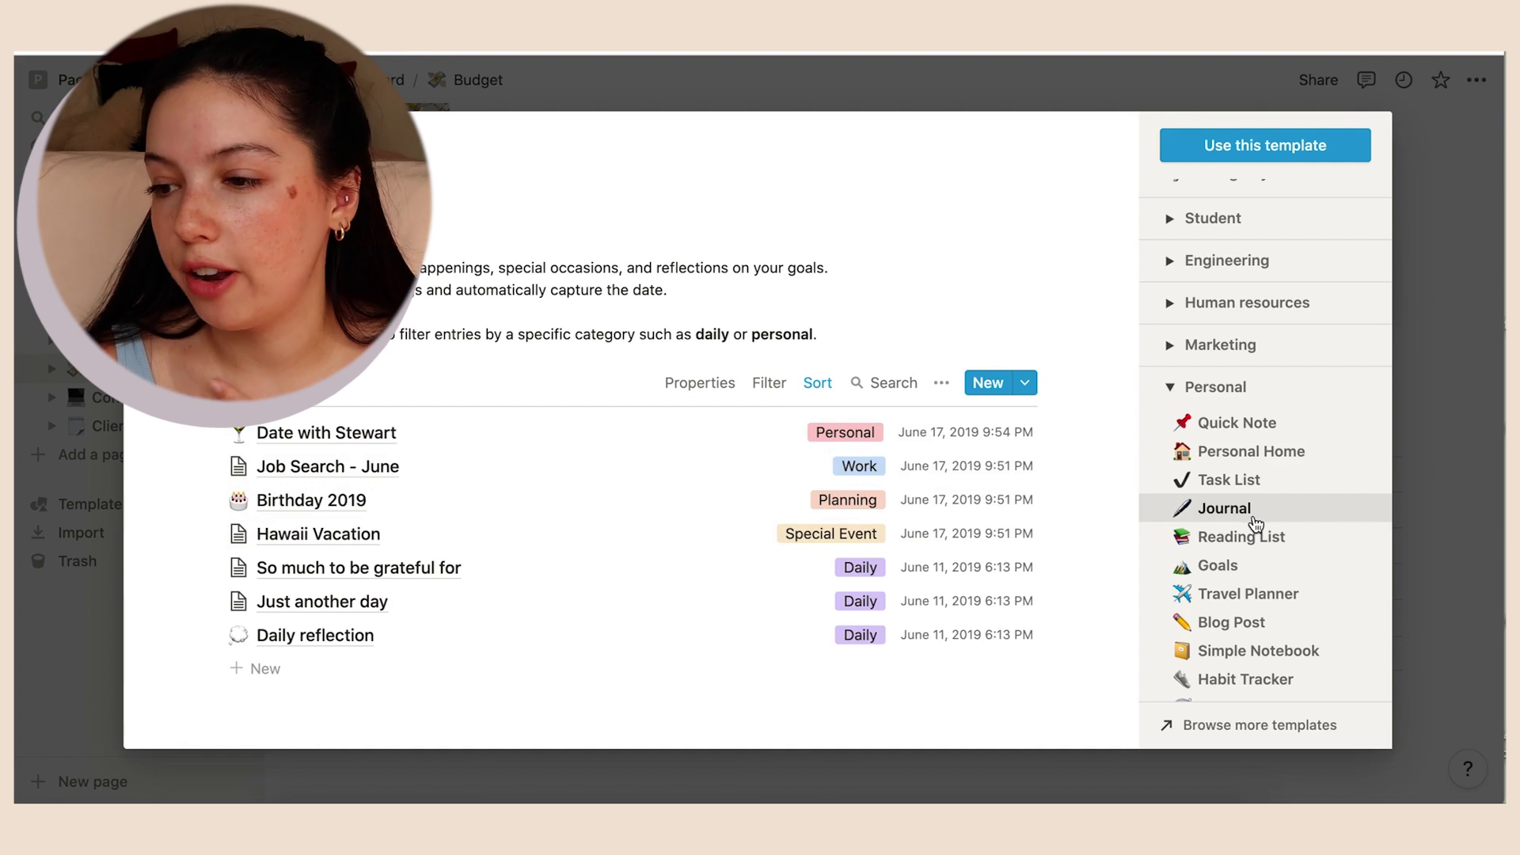
- Preview the Quick Note and Habit Tracker templates, and leave the gallery for the Dashboard page without using a template
scroll(1235, 525, down, 2)
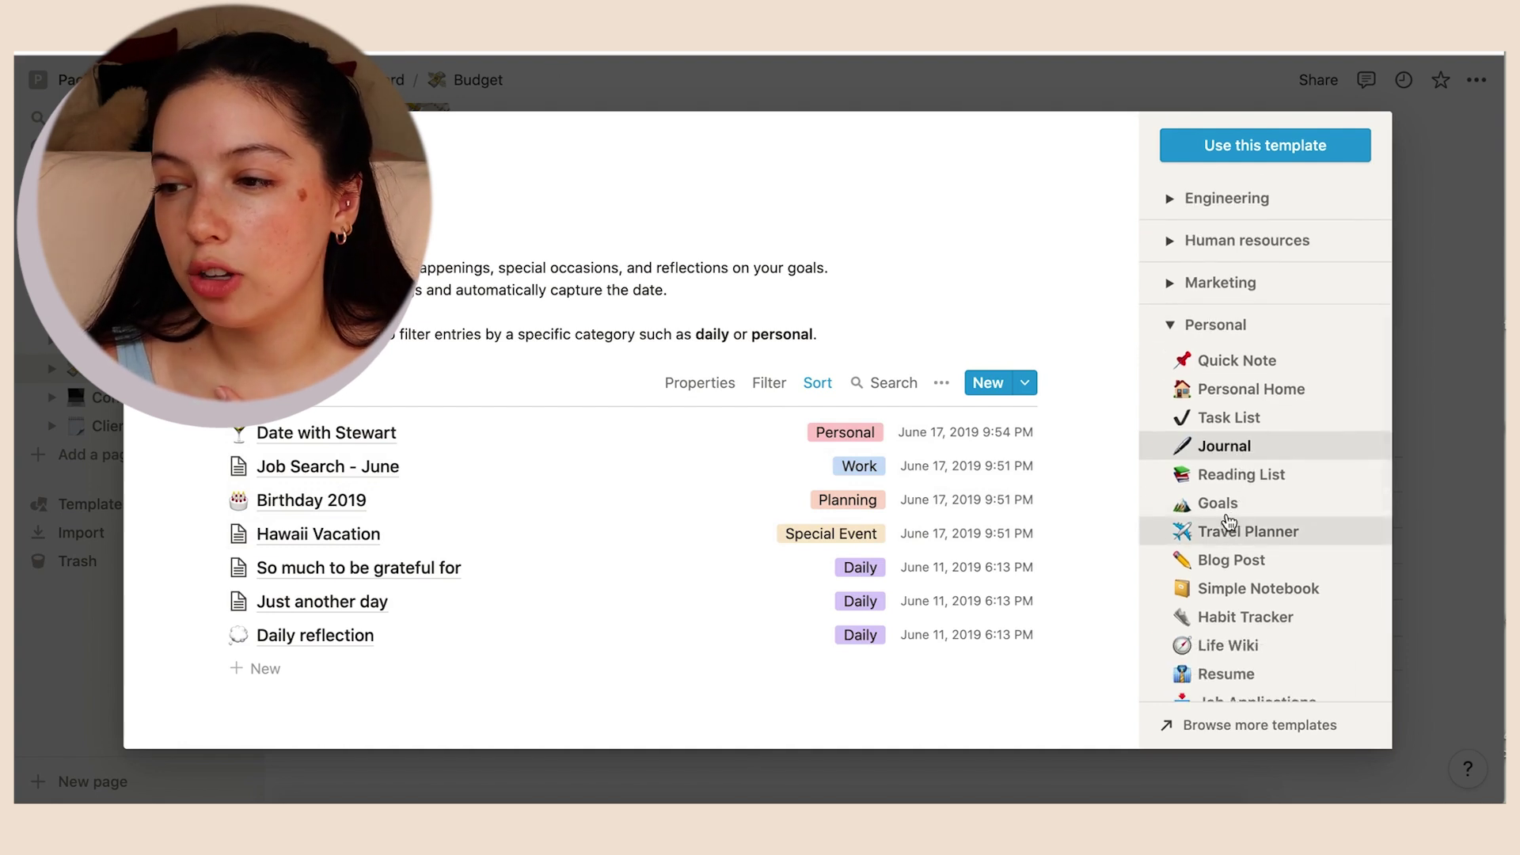
click(1207, 368)
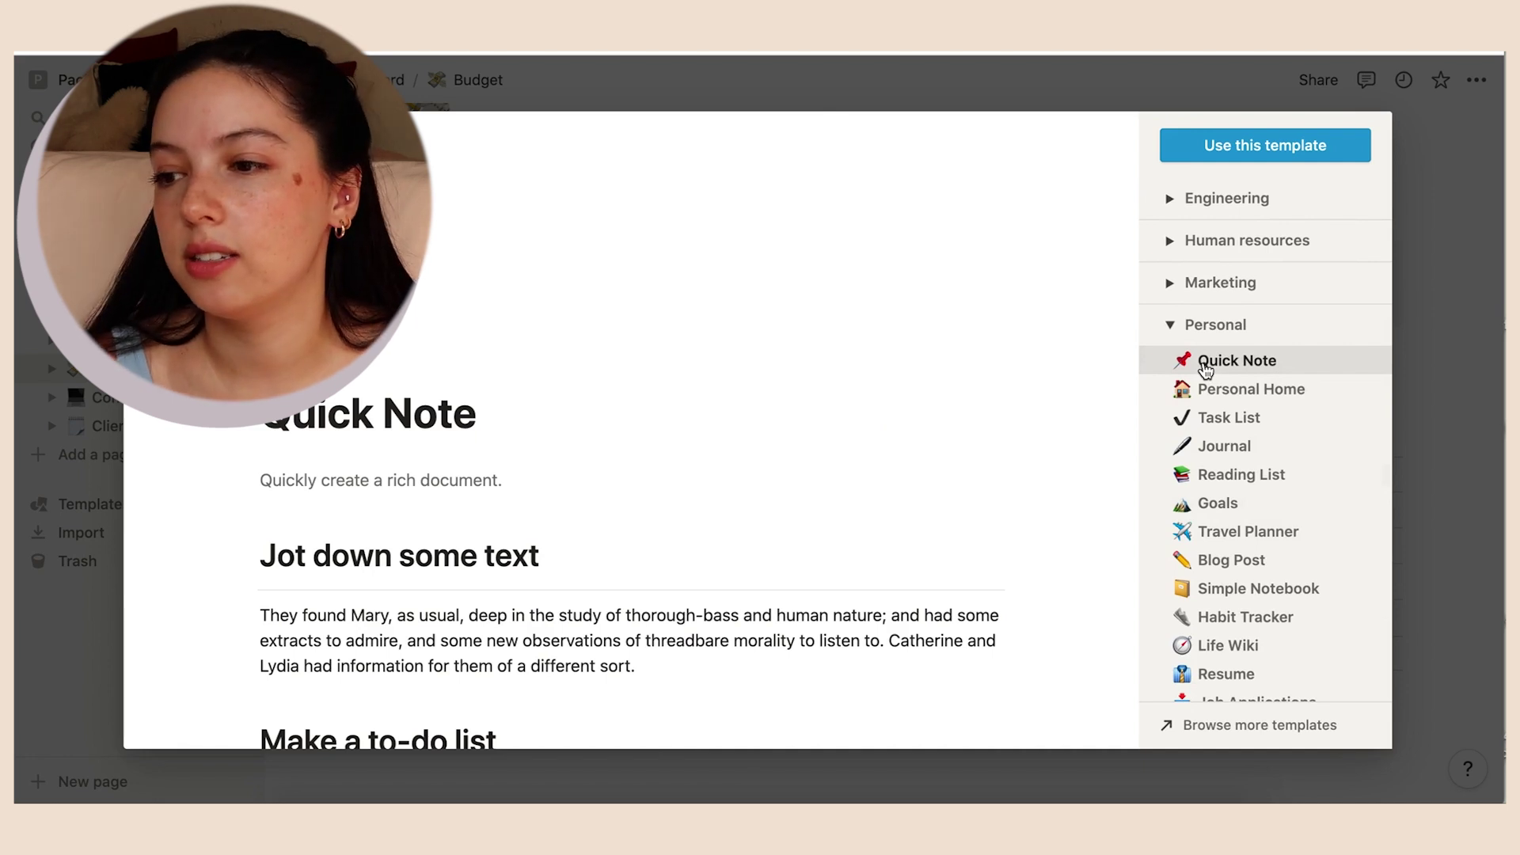
scroll(1197, 376, down, 3)
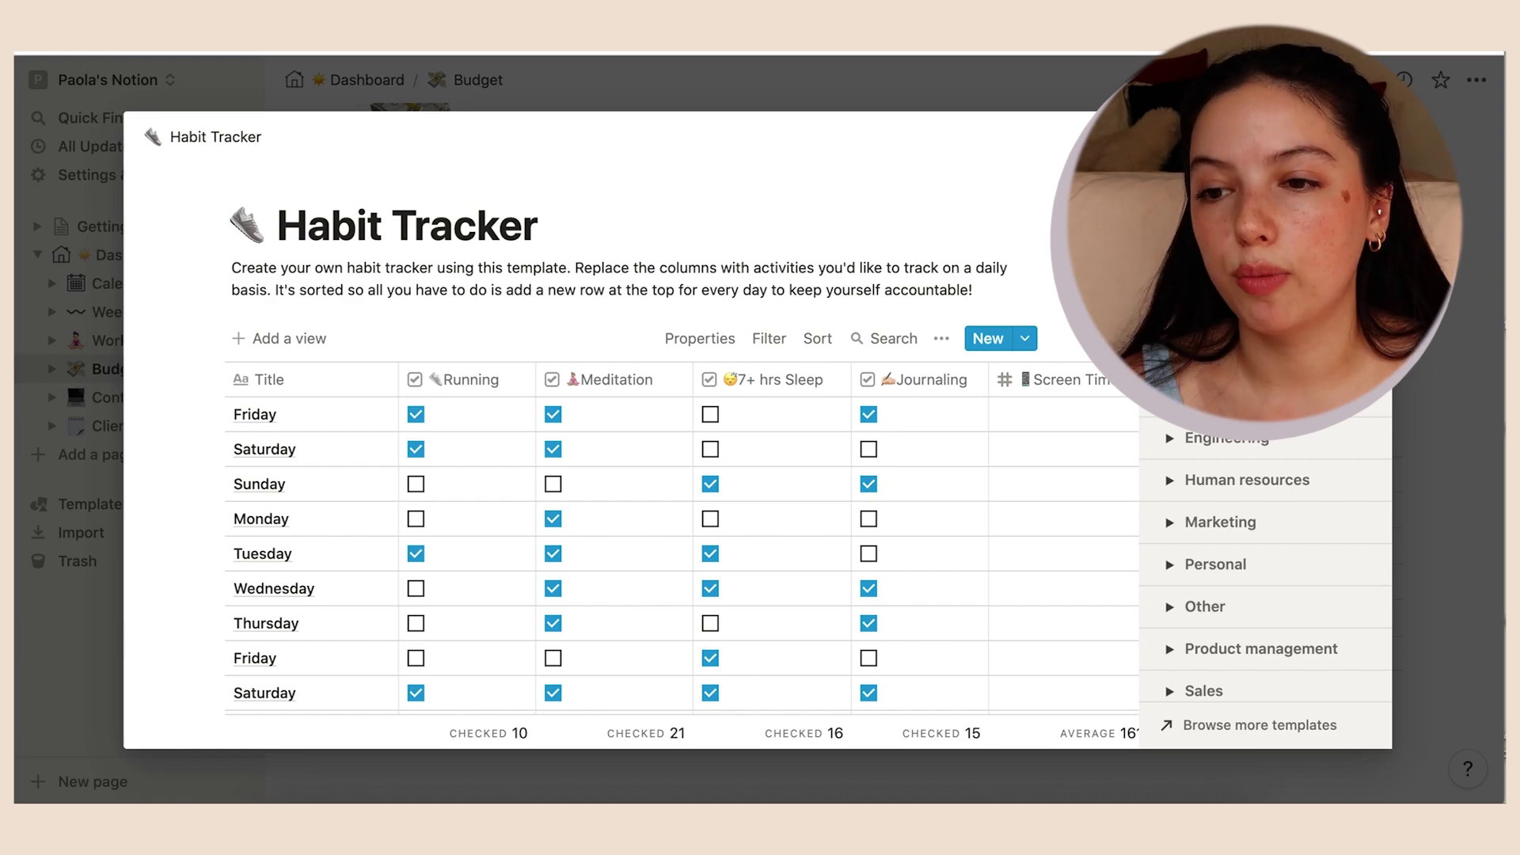
click(1490, 404)
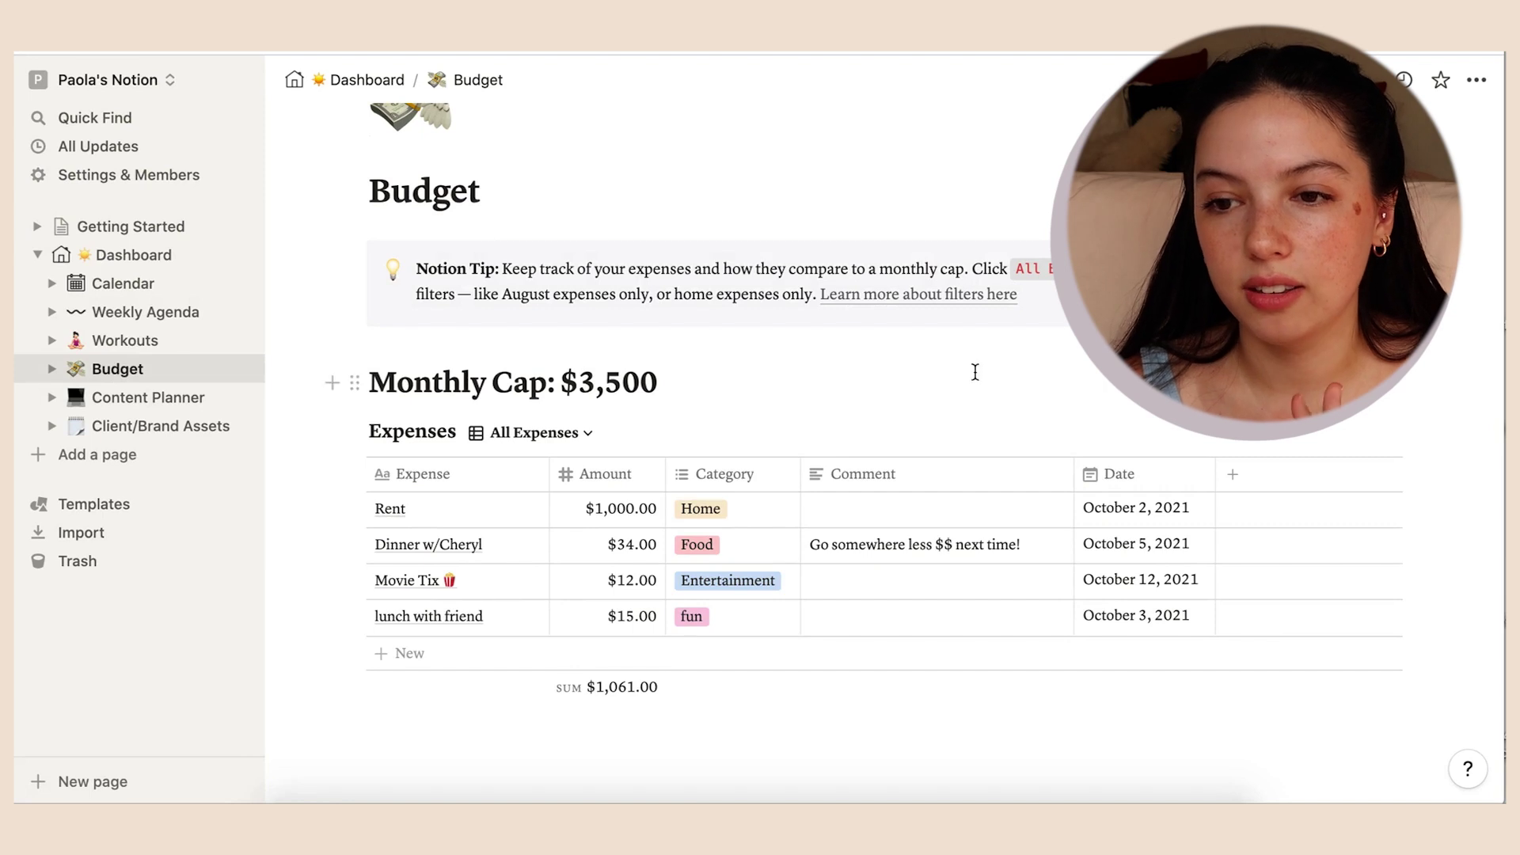
click(140, 253)
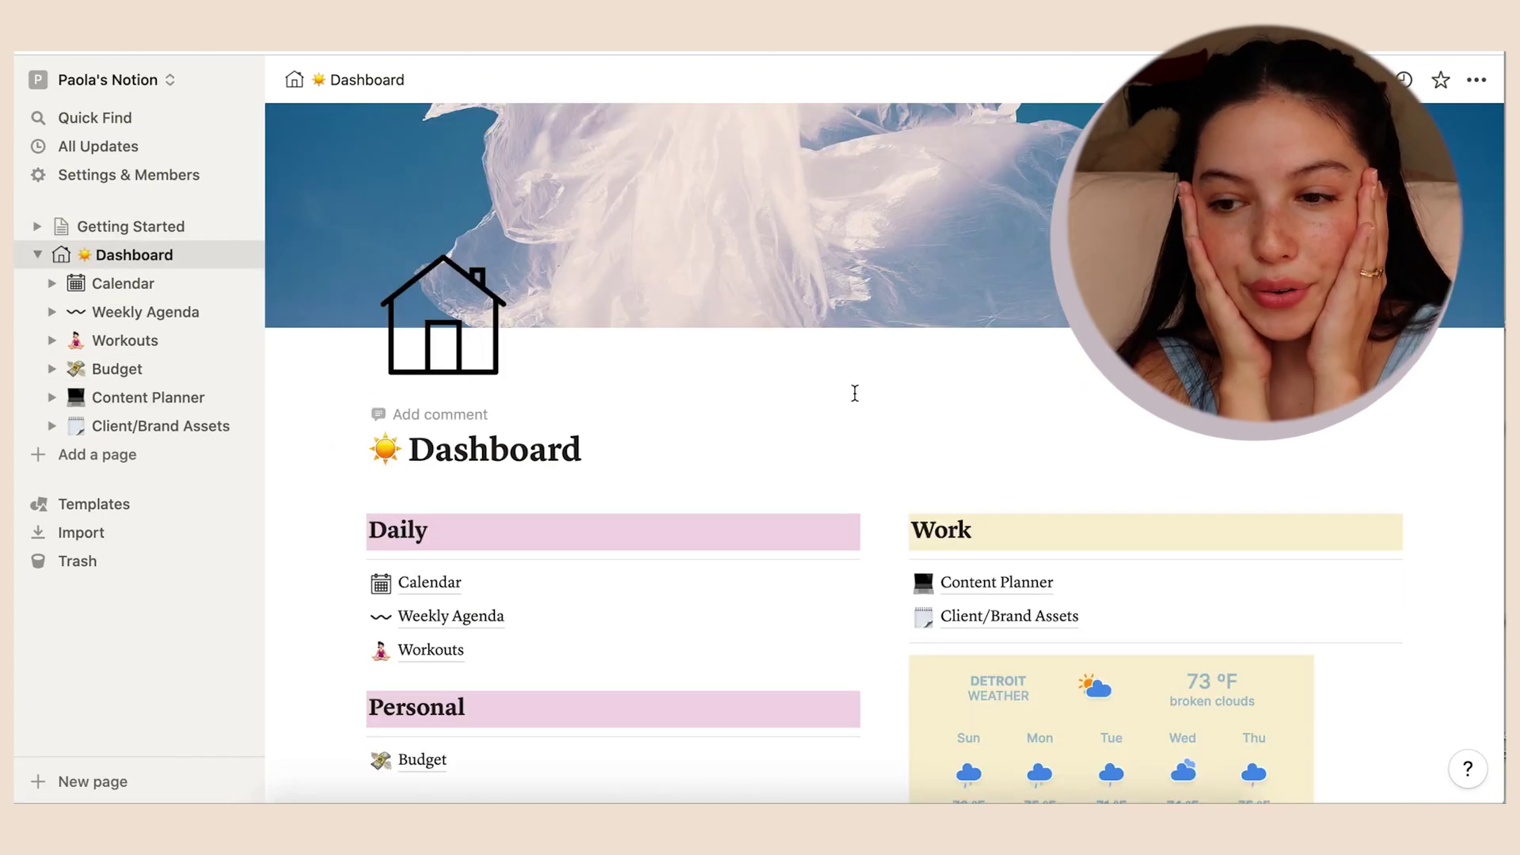